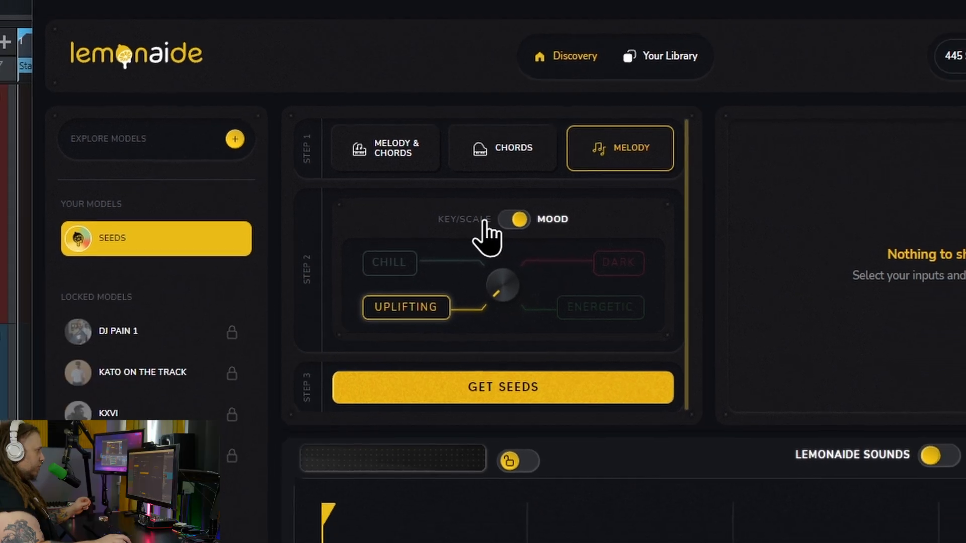
- Switch the seed settings from mood to key/scale, and bring the Studio One project and the Lemonaide window back to the front
{"action": "left_click", "coordinate": [512, 239]}
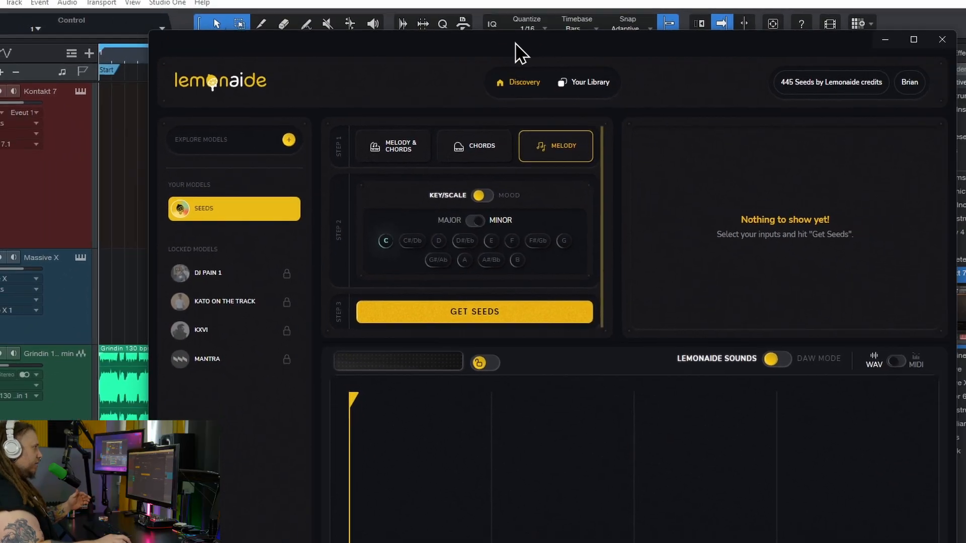
{"action": "left_click", "coordinate": [902, 6]}
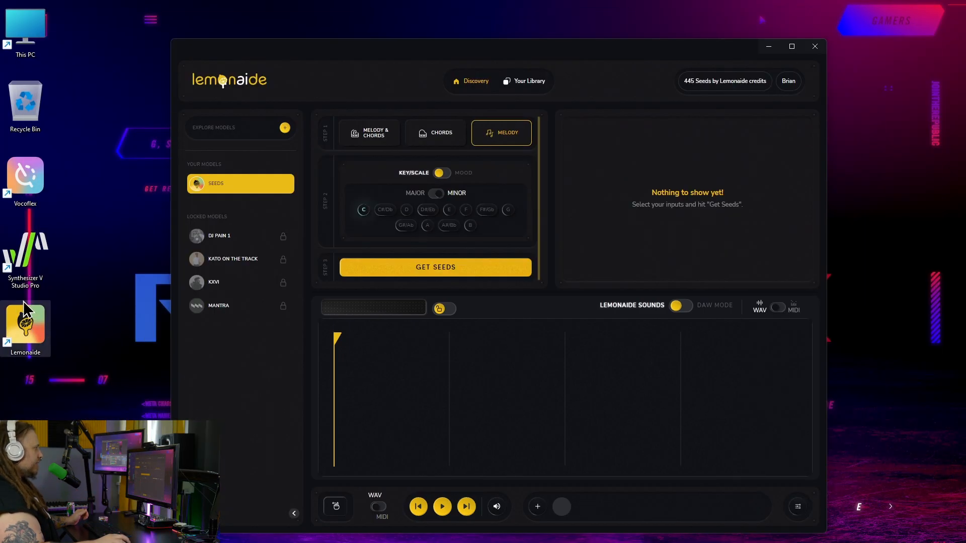
{"action": "mouse_move", "coordinate": [587, 537]}
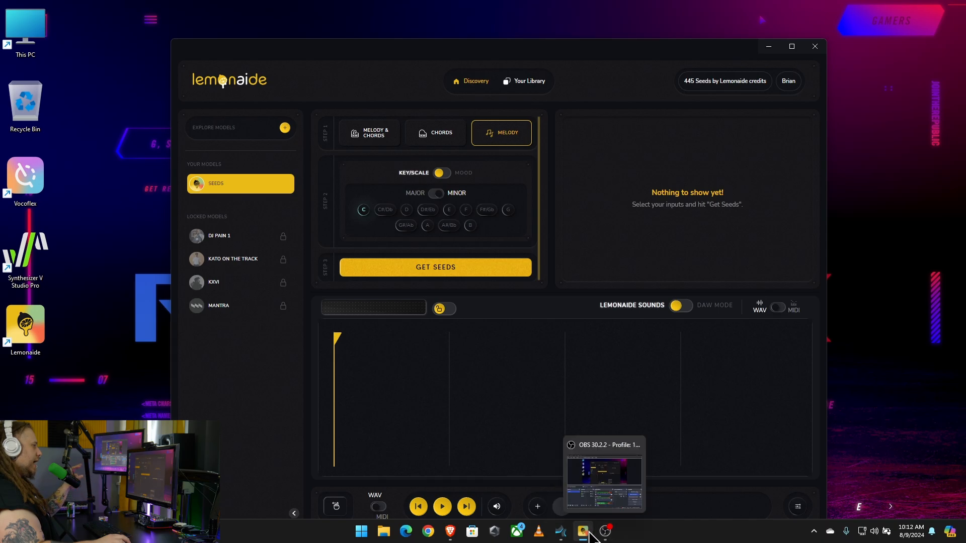
{"action": "left_click", "coordinate": [561, 531]}
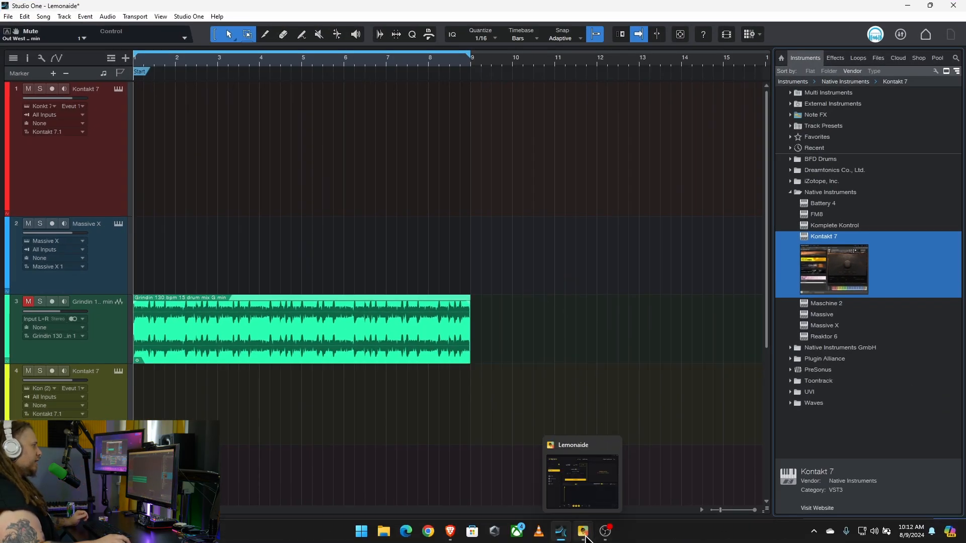
{"action": "left_click", "coordinate": [583, 531]}
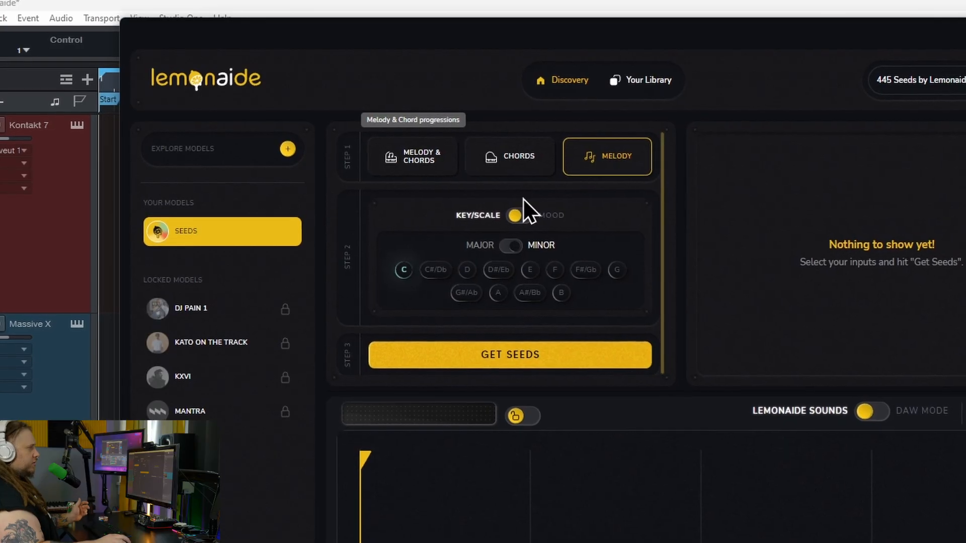
- Generate combined melody and chord seeds in C minor with the Seeds model
{"action": "left_click", "coordinate": [407, 170]}
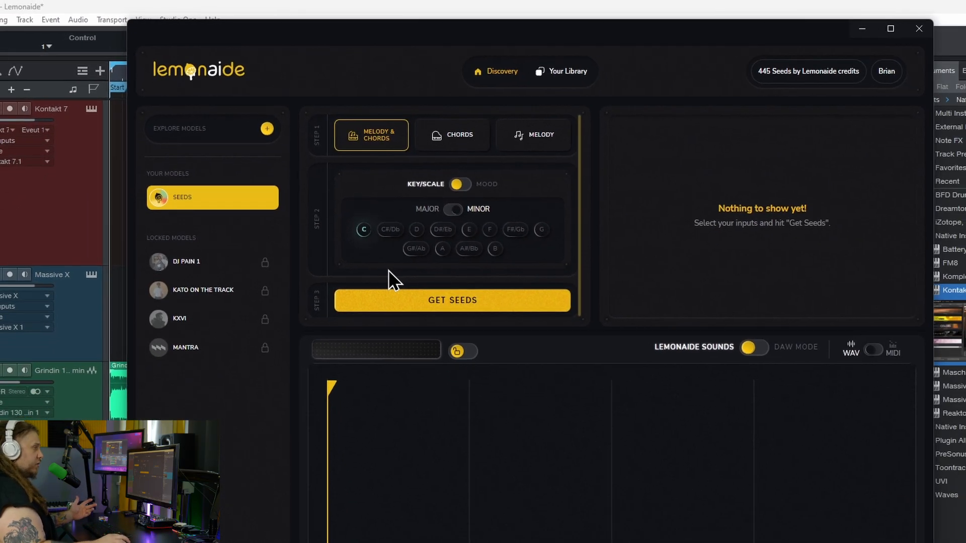
{"action": "left_click", "coordinate": [447, 307]}
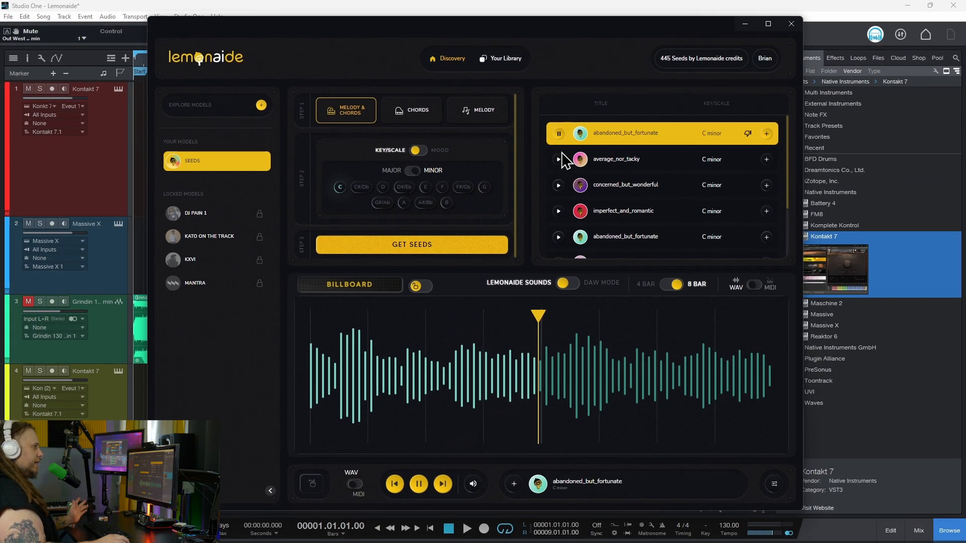
- Audition the generated seeds average_nor_tacky, concerned_but_wonderful and imperfect_and_romantic, stopping playback at the end
{"action": "left_click", "coordinate": [559, 159]}
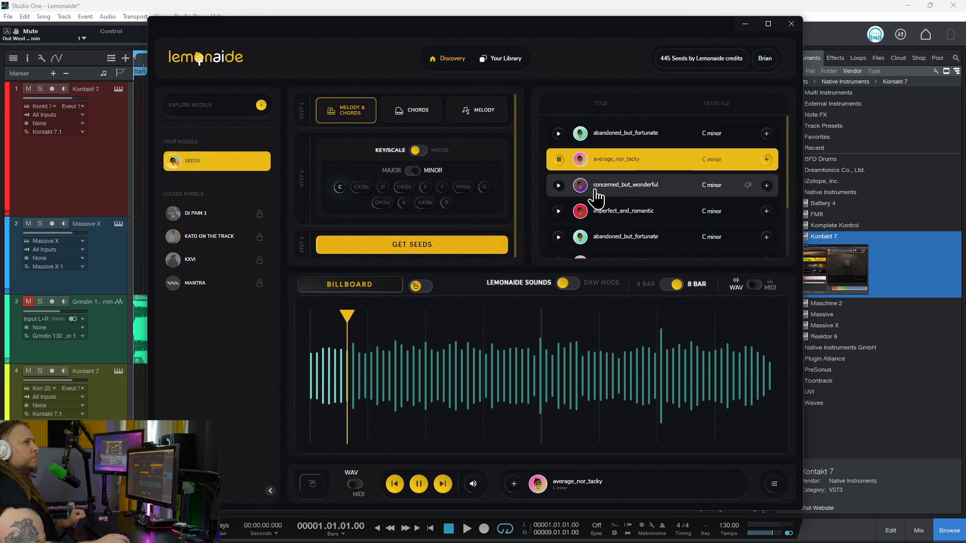
{"action": "left_click", "coordinate": [558, 185]}
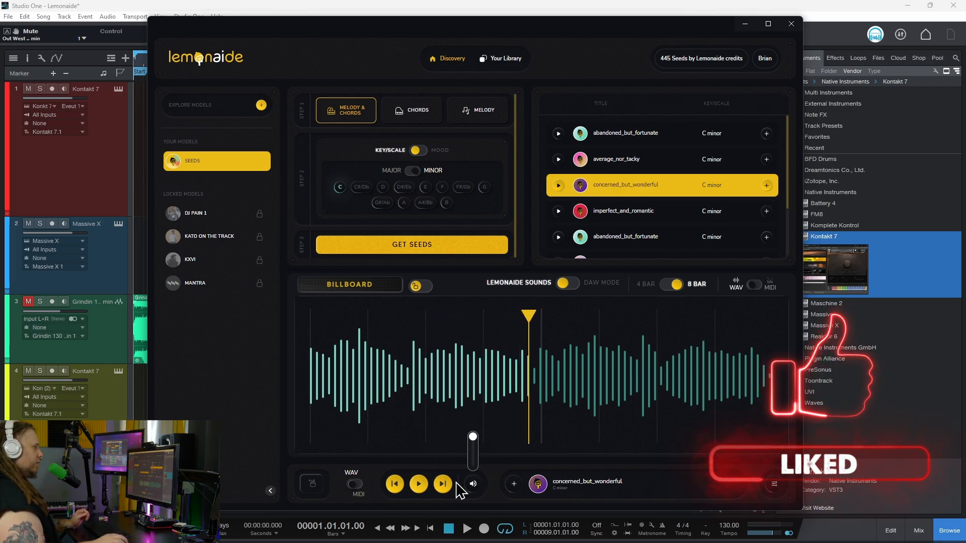
{"action": "left_click", "coordinate": [418, 485]}
{"action": "left_click", "coordinate": [418, 485]}
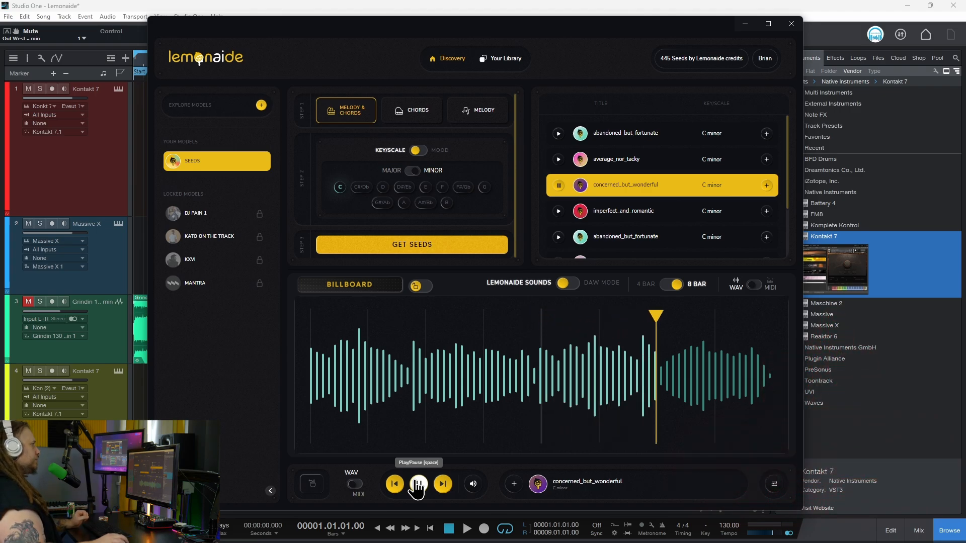
{"action": "left_click", "coordinate": [418, 485]}
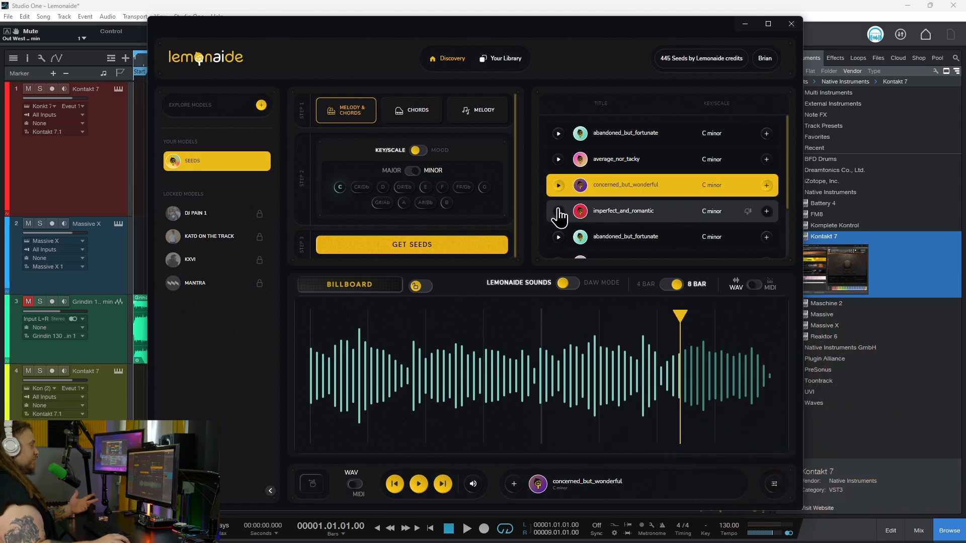
{"action": "left_click", "coordinate": [558, 212]}
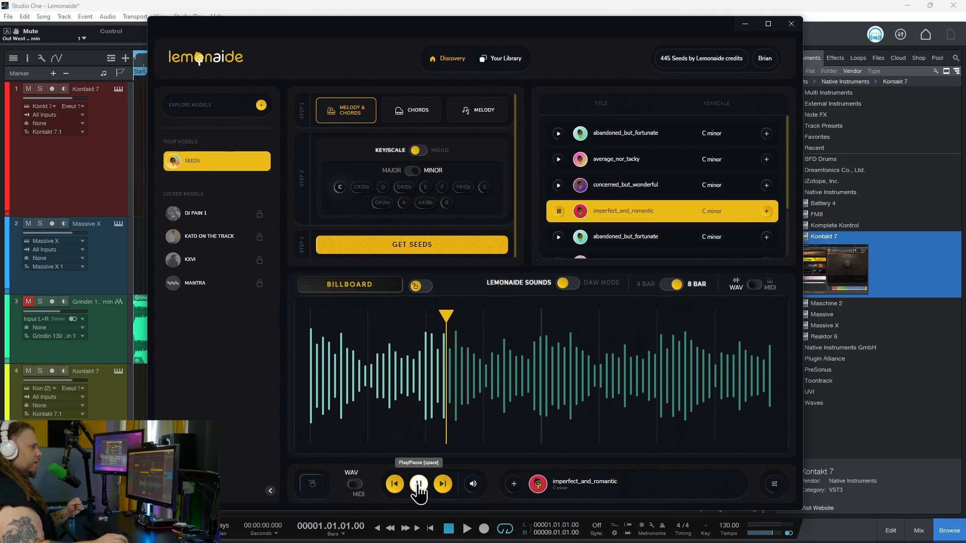
{"action": "left_click", "coordinate": [418, 484]}
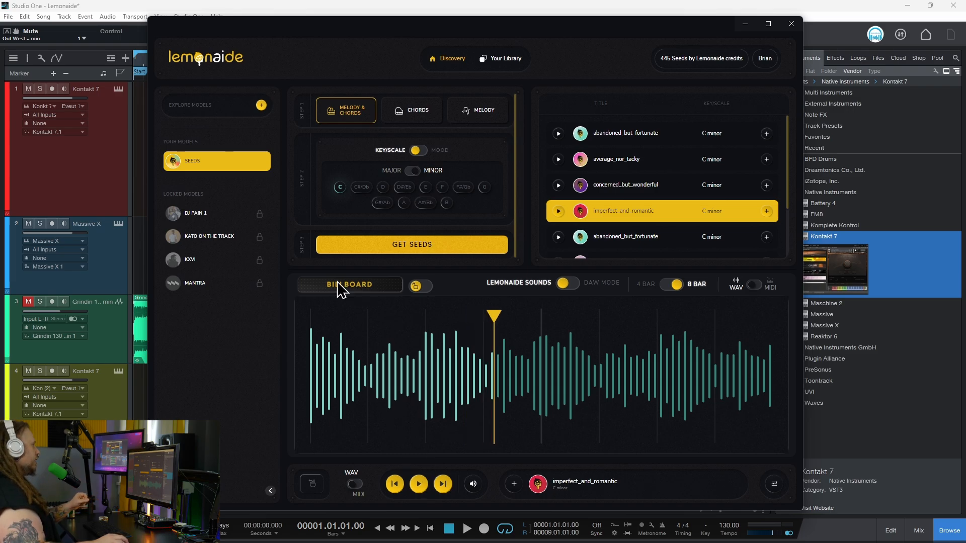
- Look through the Collab Club offer for the locked producer models and close it
{"action": "left_click", "coordinate": [201, 222]}
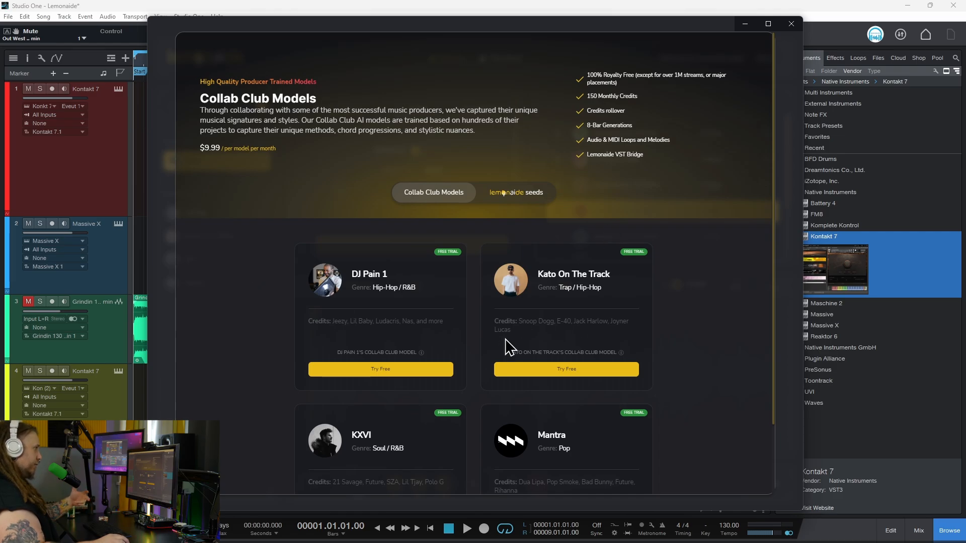
{"action": "scroll", "coordinate": [508, 347], "scroll_direction": "down", "scroll_amount": 2}
{"action": "scroll", "coordinate": [508, 349], "scroll_direction": "up", "scroll_amount": 2}
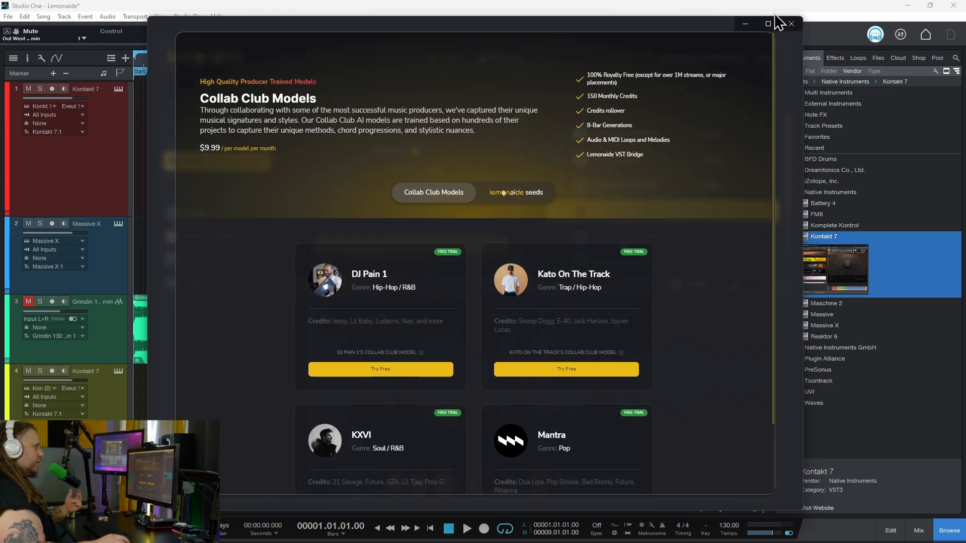
{"action": "left_click", "coordinate": [777, 76]}
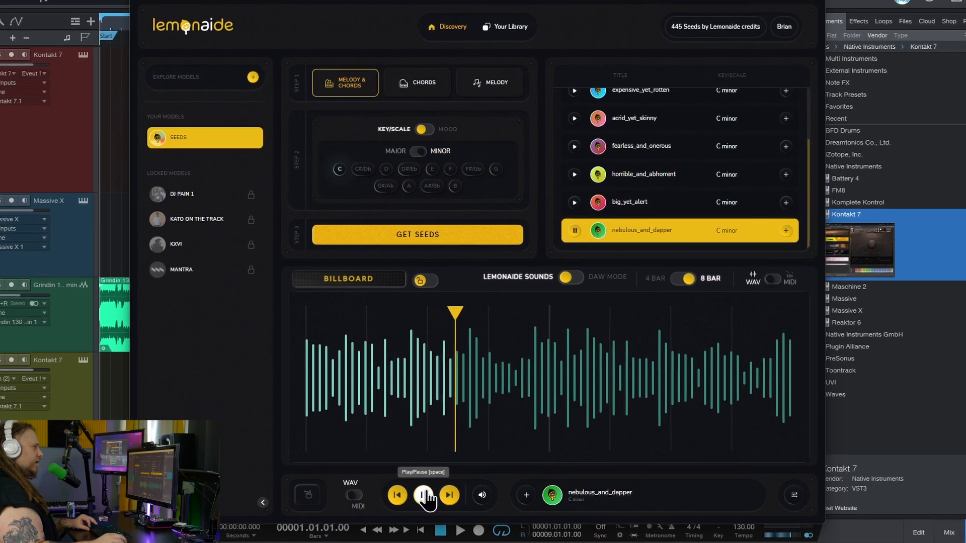
- Switch the nebulous_and_dapper seed from waveform to MIDI display and play it
{"action": "left_click", "coordinate": [432, 496]}
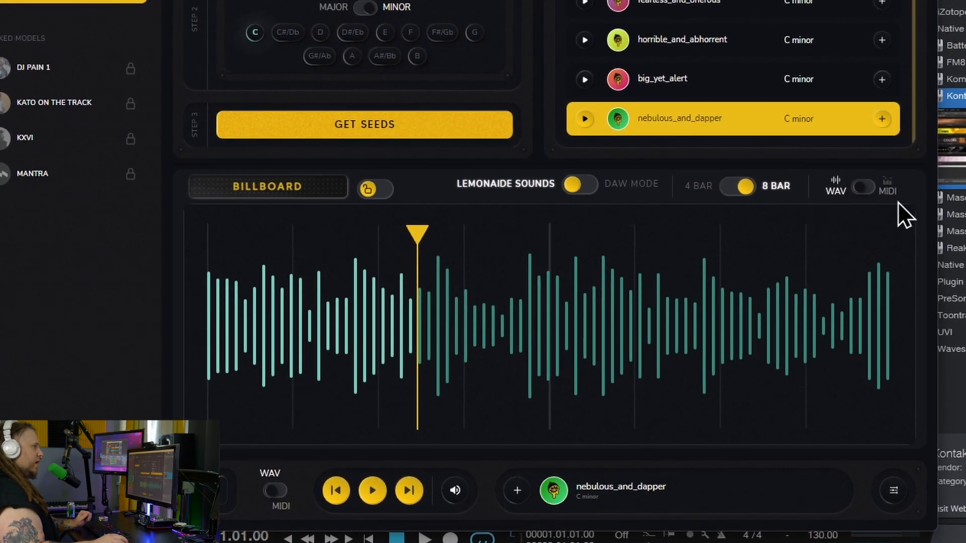
{"action": "left_click", "coordinate": [894, 198]}
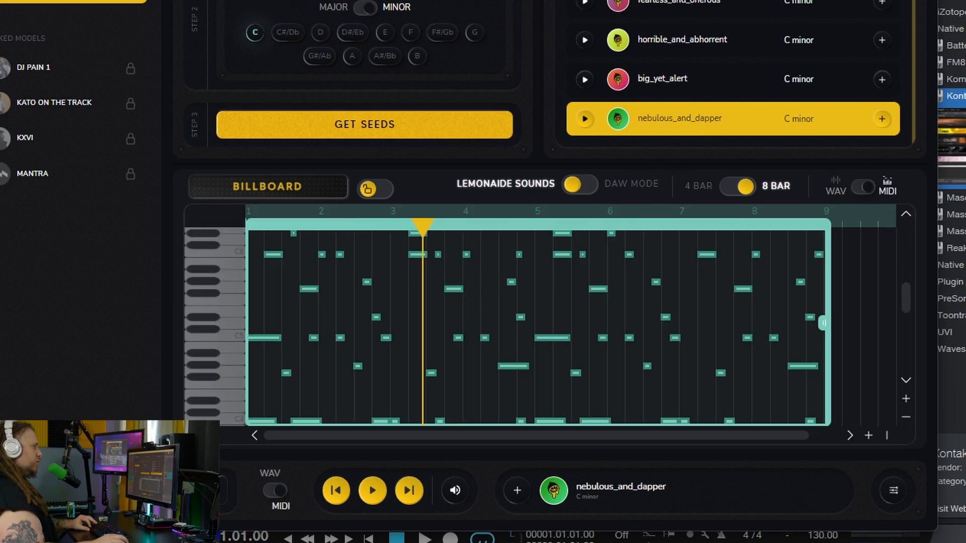
{"action": "key", "text": "space"}
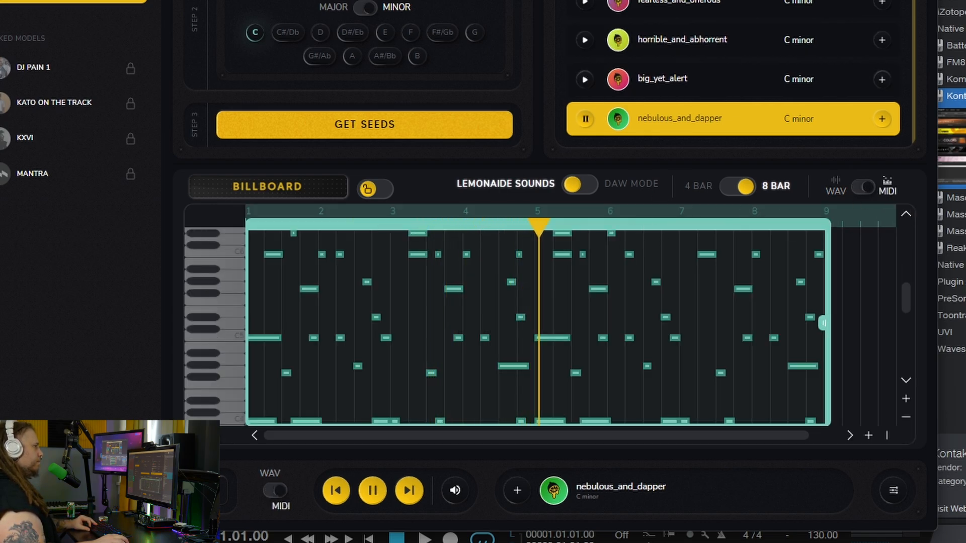
- Switch the nebulous_and_dapper seed to 4 bars and back to 8 bars, and stop playback
{"action": "left_click", "coordinate": [740, 187]}
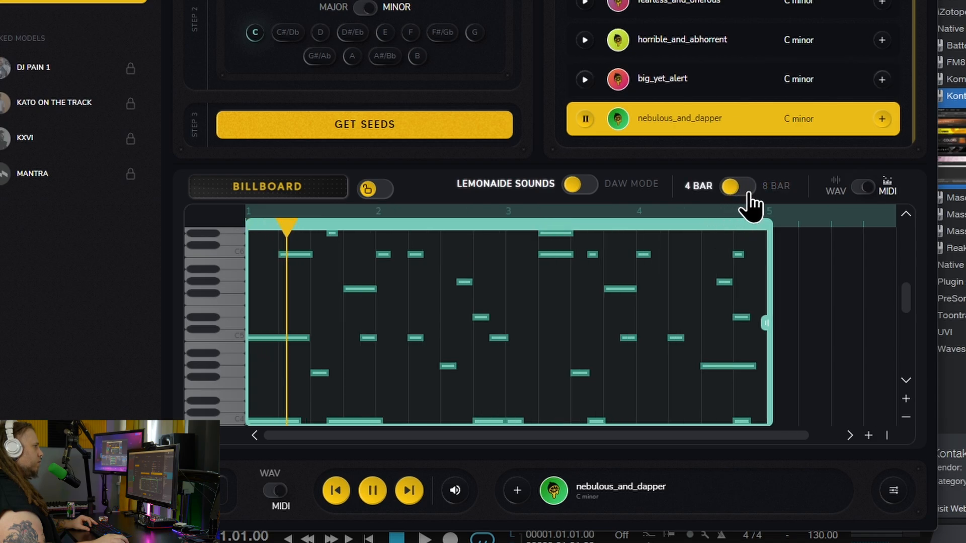
{"action": "left_click", "coordinate": [742, 187]}
{"action": "left_click", "coordinate": [582, 115]}
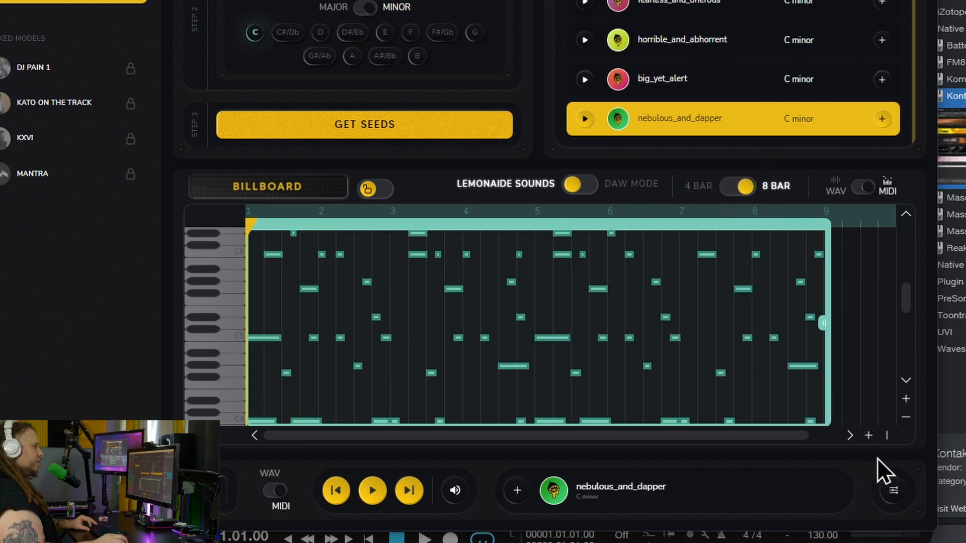
- Open the transpose and tempo settings, lock and unlock the BPM, and close them
{"action": "left_click", "coordinate": [891, 491]}
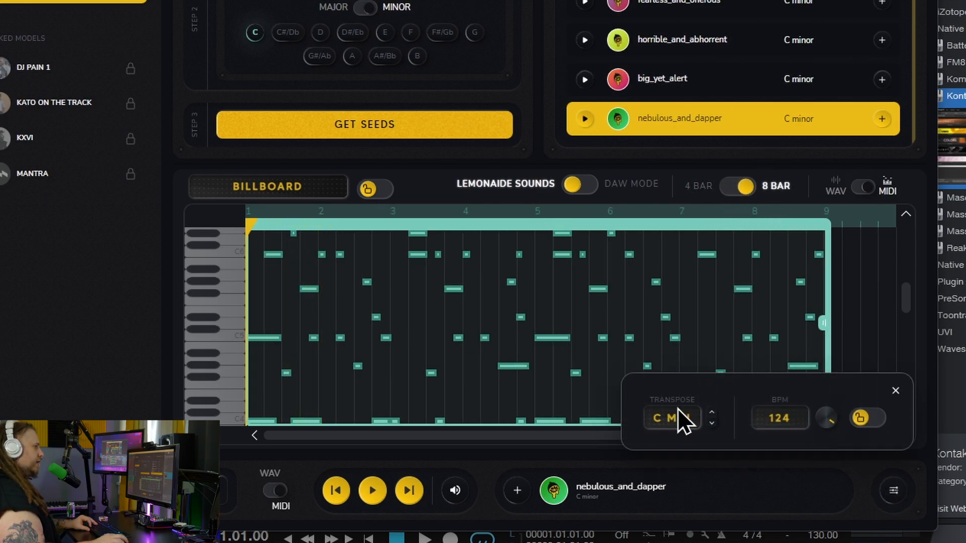
{"action": "left_click", "coordinate": [875, 421]}
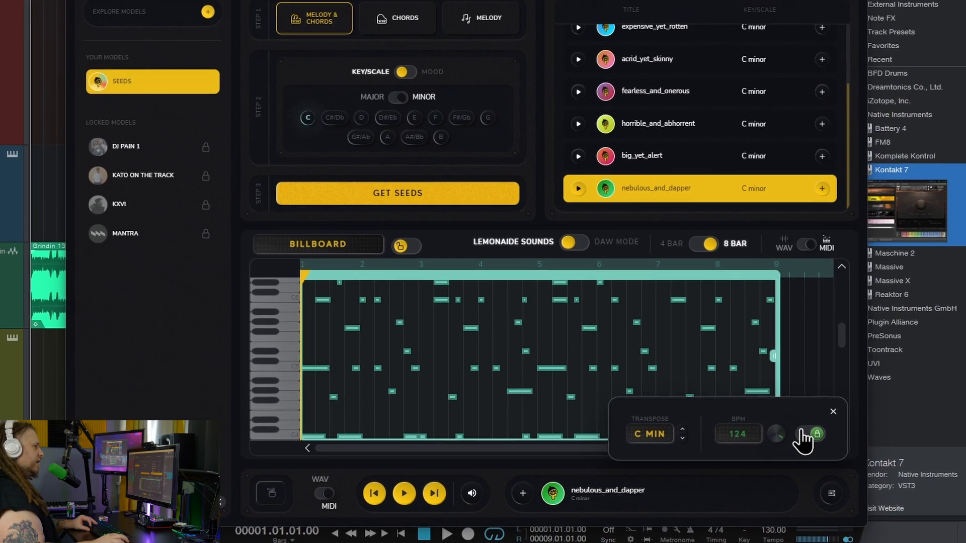
{"action": "left_click", "coordinate": [864, 419]}
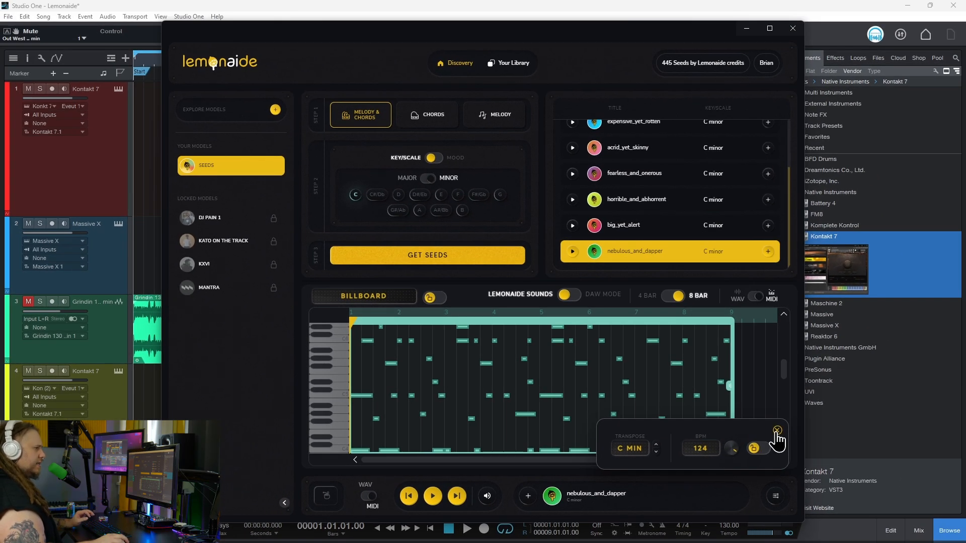
{"action": "left_click", "coordinate": [777, 431]}
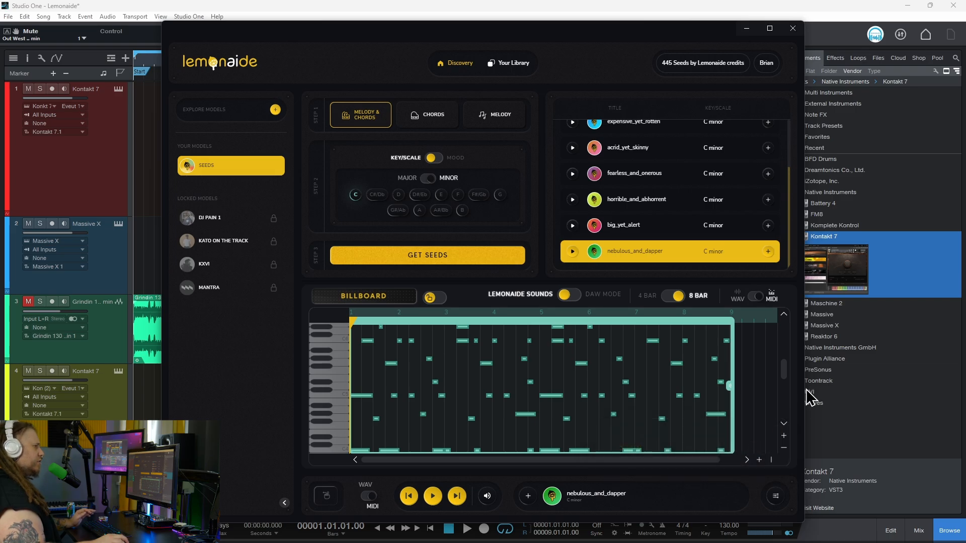
- Widen the Lemonaide window to reveal the transpose and BPM controls, and briefly audition nebulous_and_dapper
{"action": "left_click_drag", "start_coordinate": [804, 391], "coordinate": [872, 386]}
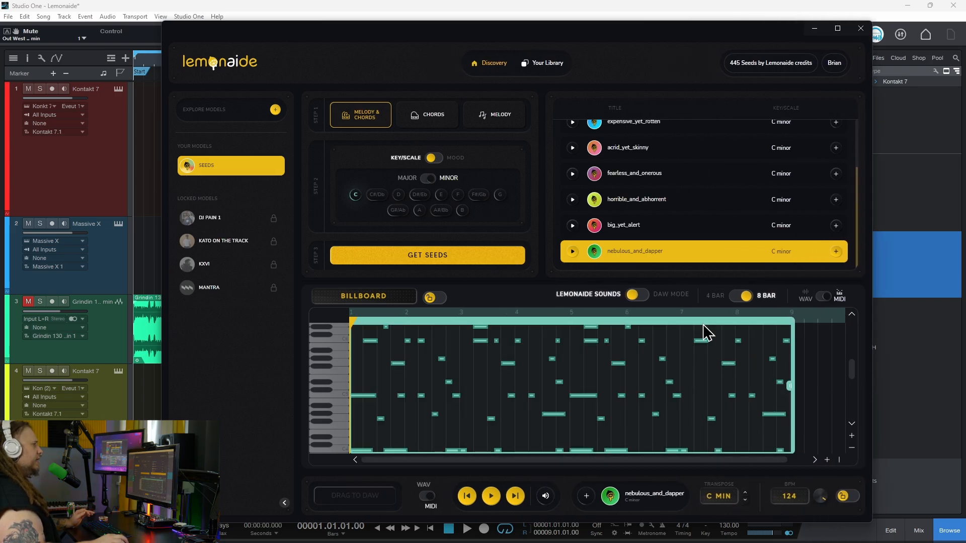
{"action": "left_click", "coordinate": [573, 251]}
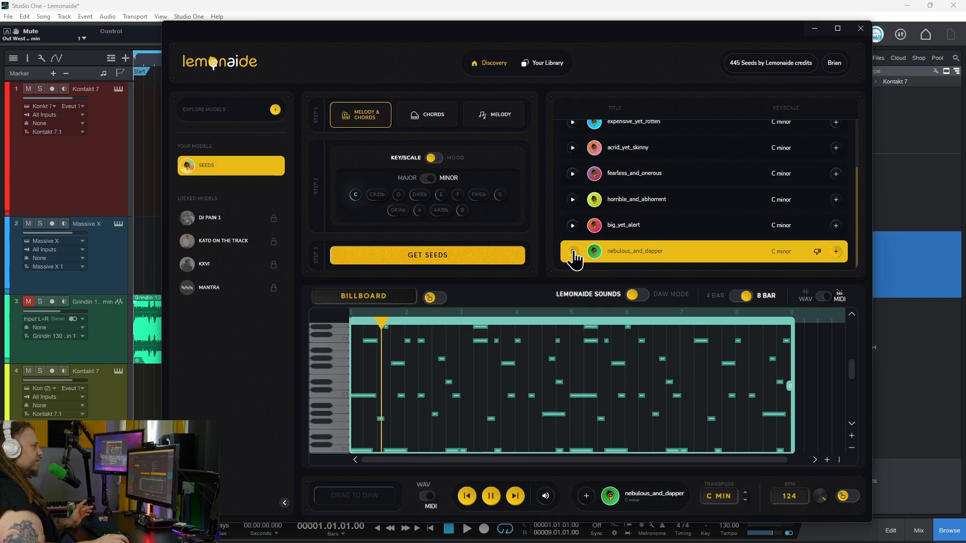
{"action": "left_click", "coordinate": [573, 252]}
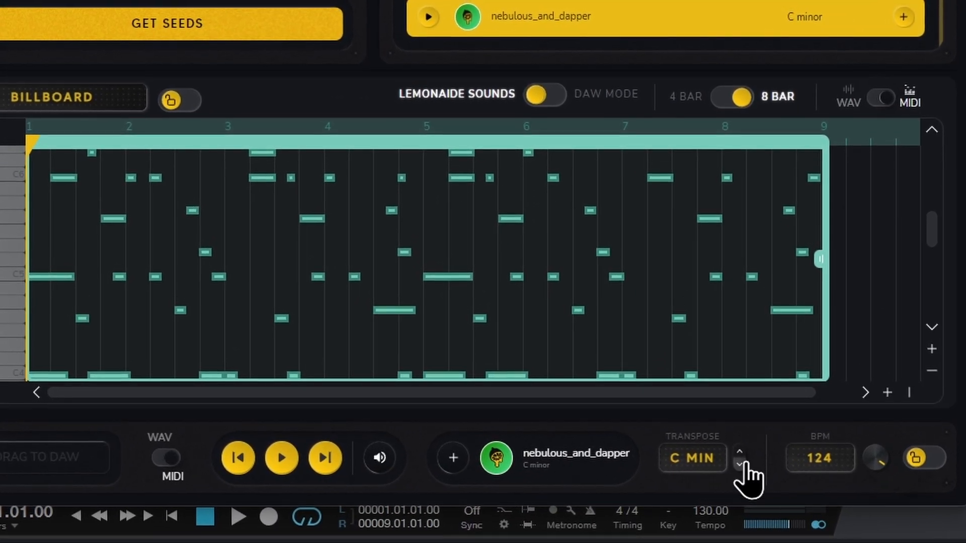
- Try the transpose control on the nebulous_and_dapper seed, leaving it at C minor
{"action": "left_click", "coordinate": [739, 451]}
{"action": "left_click", "coordinate": [739, 451]}
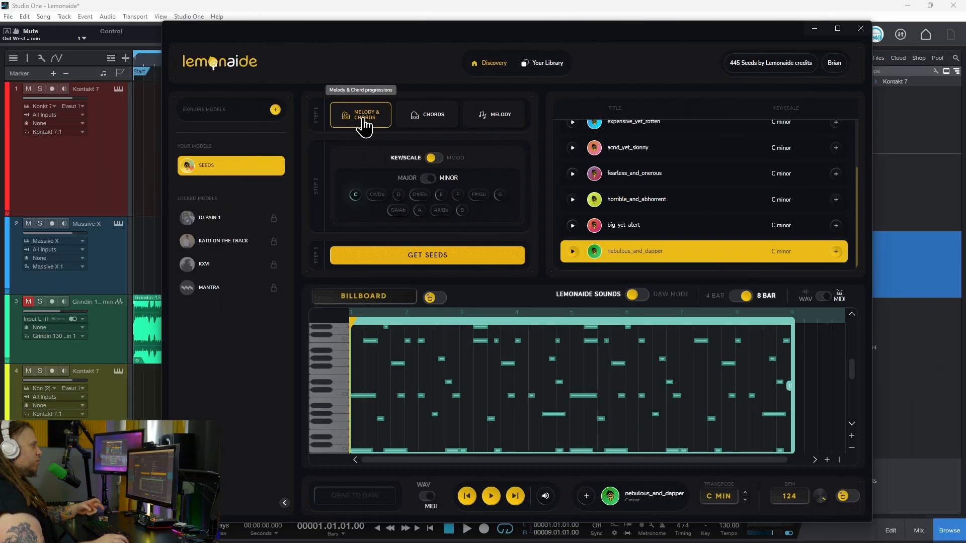
- Generate melody-only seeds by mood using the Dark mood, accepting the loss of unsaved changes, and browse the new list
{"action": "left_click", "coordinate": [413, 120]}
{"action": "left_click", "coordinate": [490, 121]}
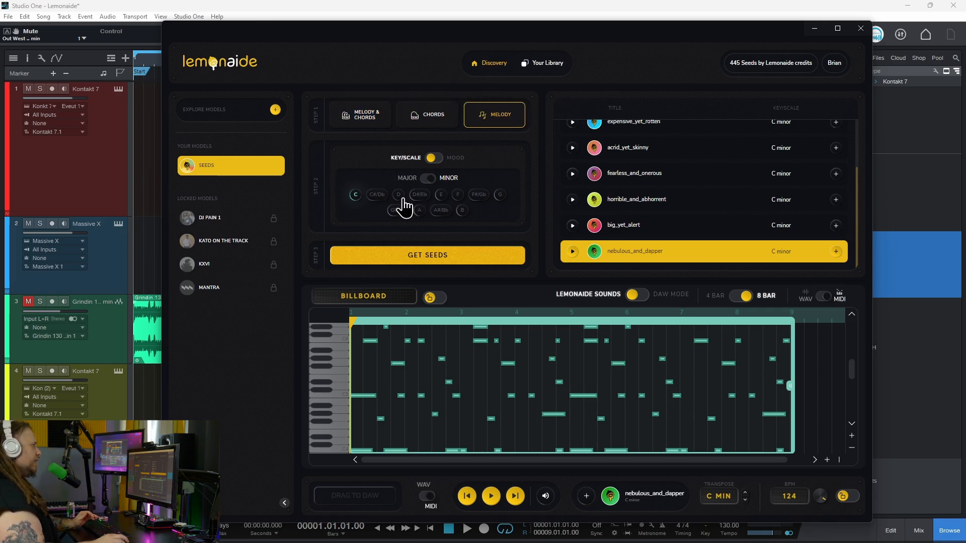
{"action": "left_click", "coordinate": [452, 160]}
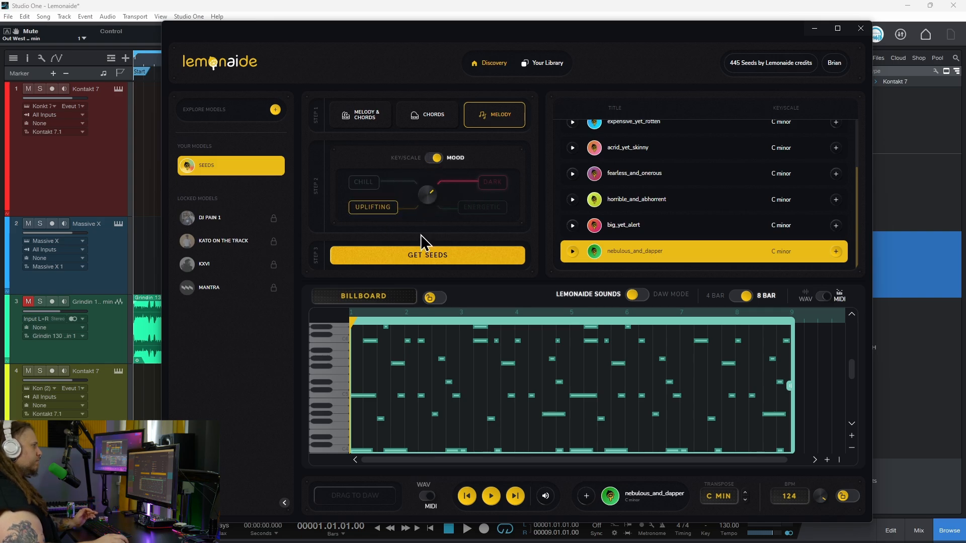
{"action": "left_click", "coordinate": [430, 258]}
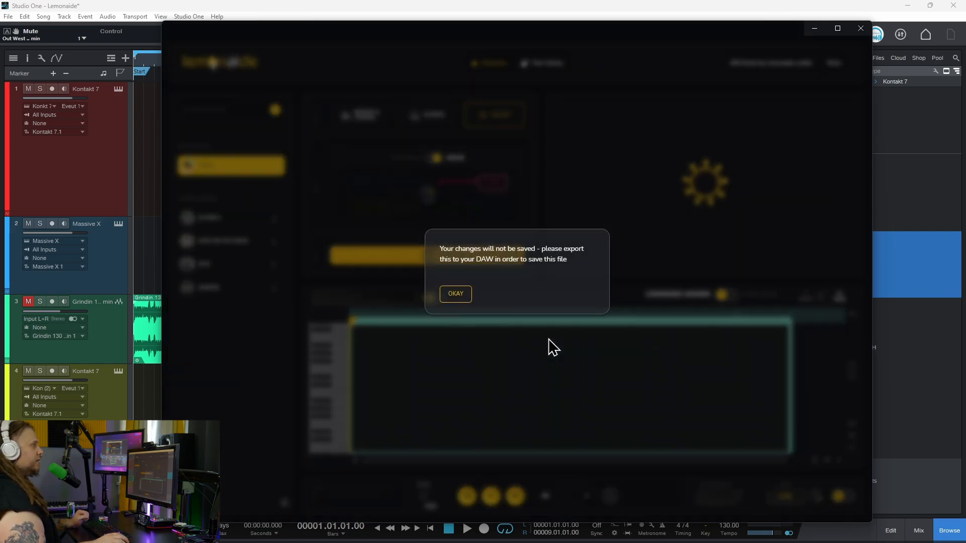
{"action": "left_click", "coordinate": [455, 297]}
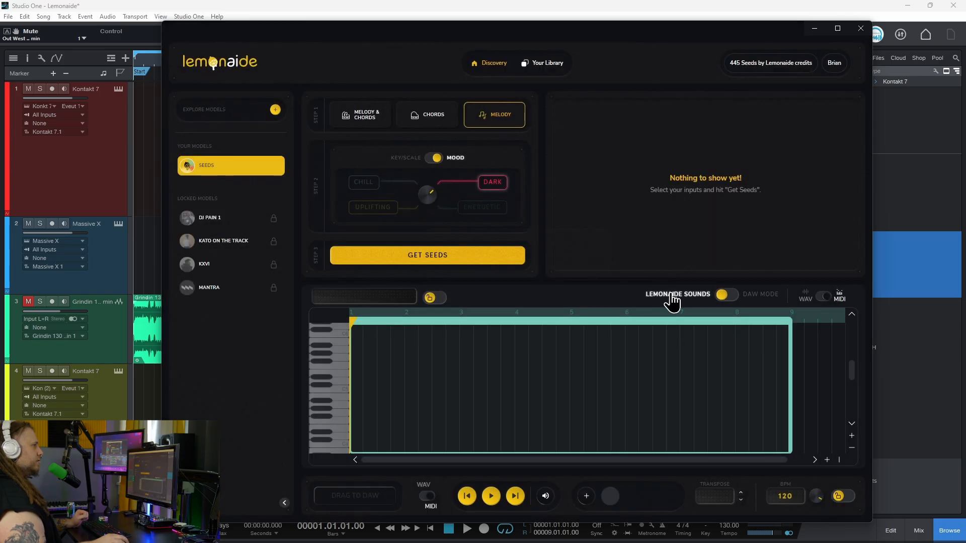
{"action": "left_click", "coordinate": [459, 265]}
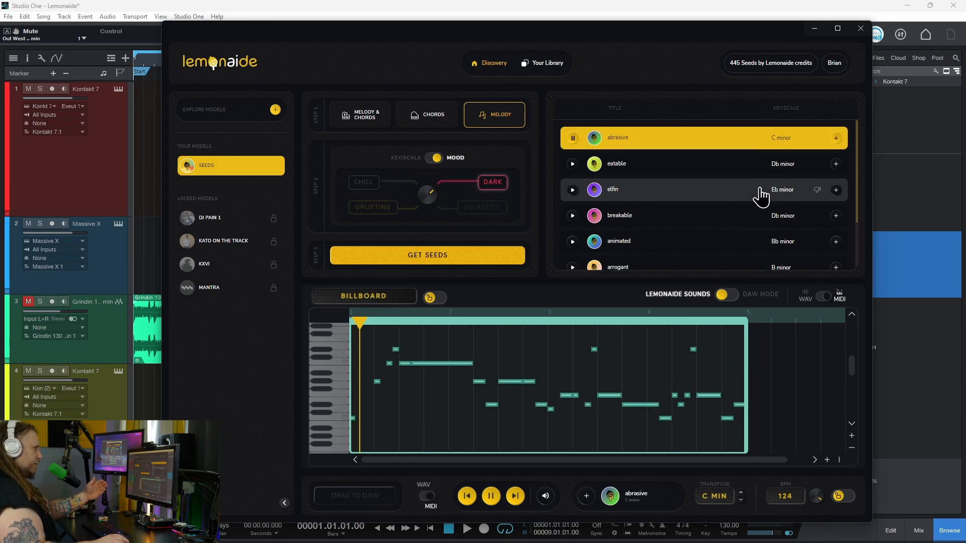
{"action": "scroll", "coordinate": [765, 194], "scroll_direction": "down", "scroll_amount": 2}
{"action": "scroll", "coordinate": [765, 194], "scroll_direction": "up", "scroll_amount": 2}
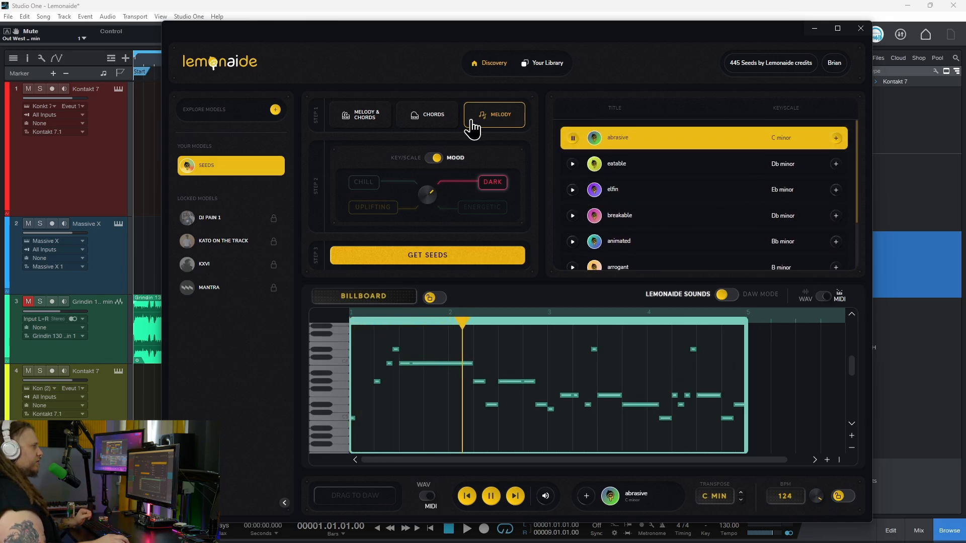
- Audition the breakable and animated seeds, and save animated to the library
{"action": "left_click", "coordinate": [572, 216]}
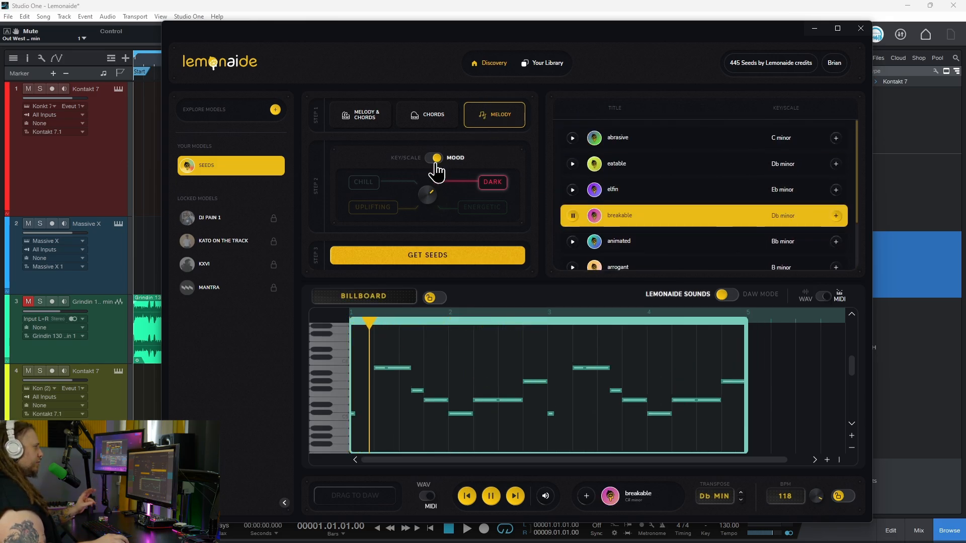
{"action": "left_click", "coordinate": [572, 241]}
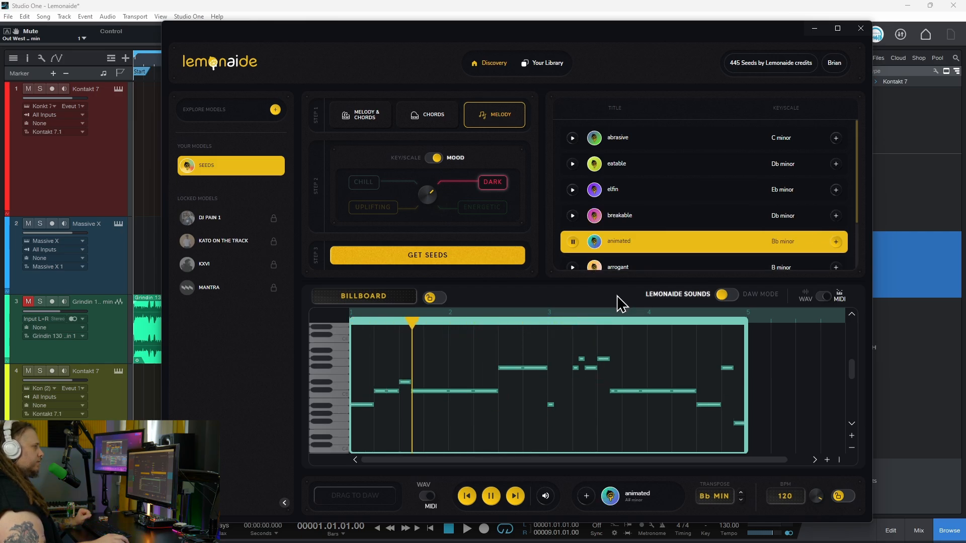
{"action": "scroll", "coordinate": [629, 241], "scroll_direction": "down", "scroll_amount": 3}
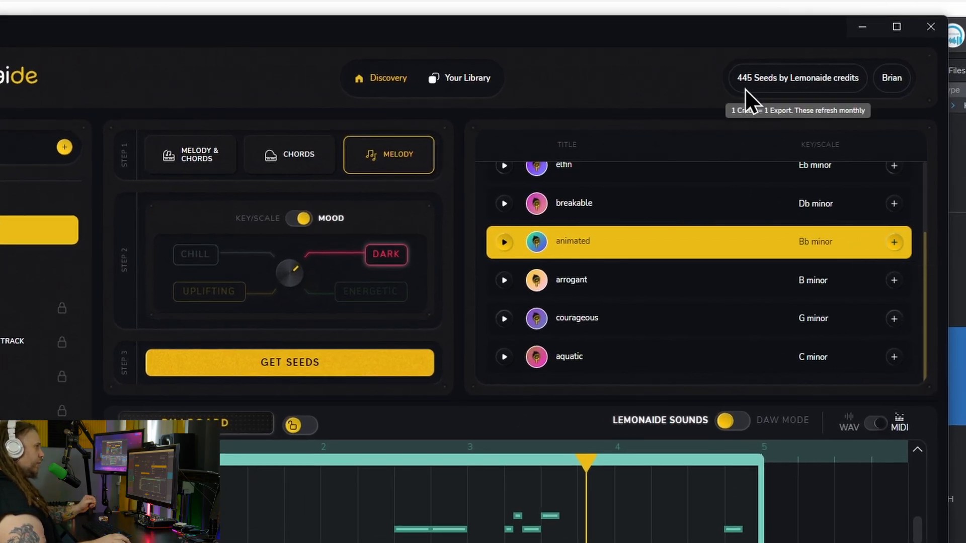
{"action": "left_click", "coordinate": [894, 243]}
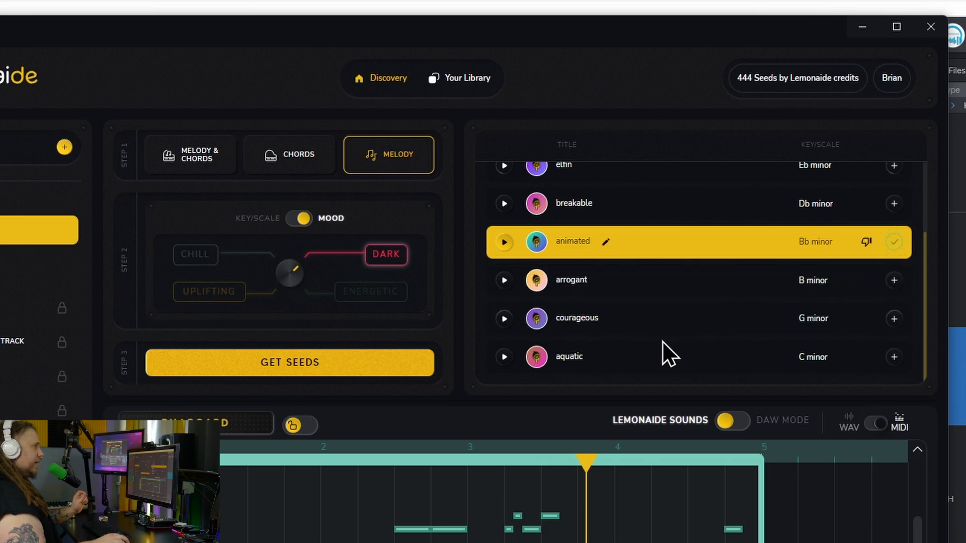
- Open the library of saved seeds and briefly play animated
{"action": "left_click", "coordinate": [466, 80]}
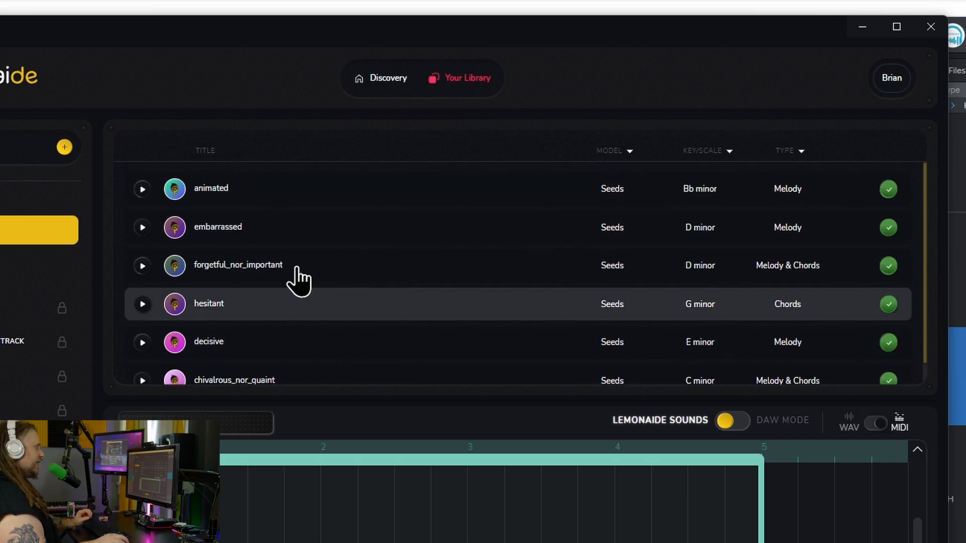
{"action": "left_click", "coordinate": [143, 191]}
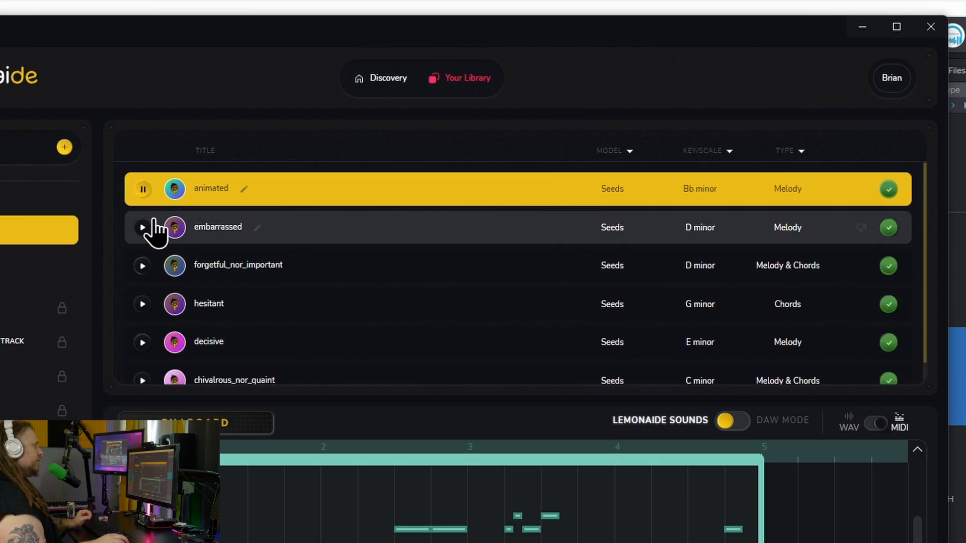
{"action": "left_click", "coordinate": [143, 192]}
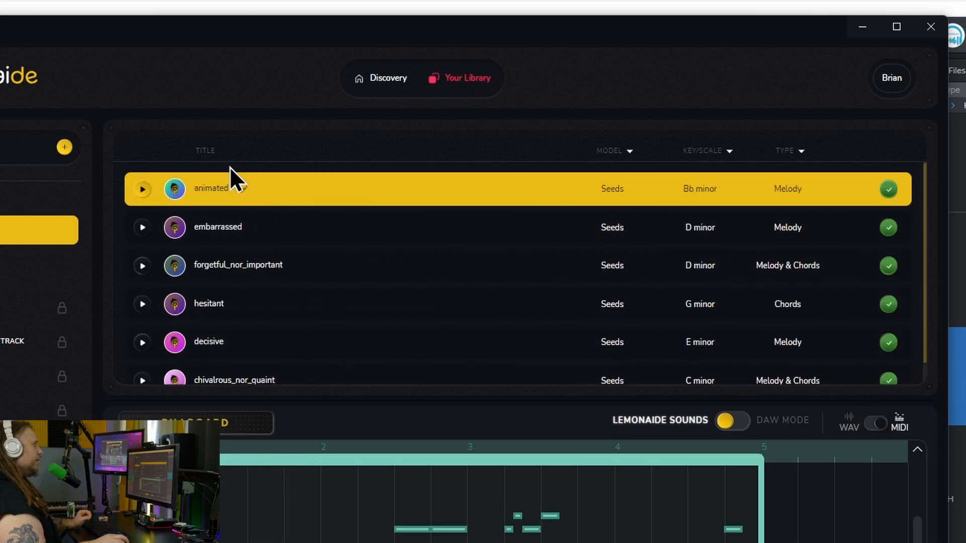
- Rename the saved animated seed to "piano dark" and stop its playback
{"action": "left_click", "coordinate": [245, 189]}
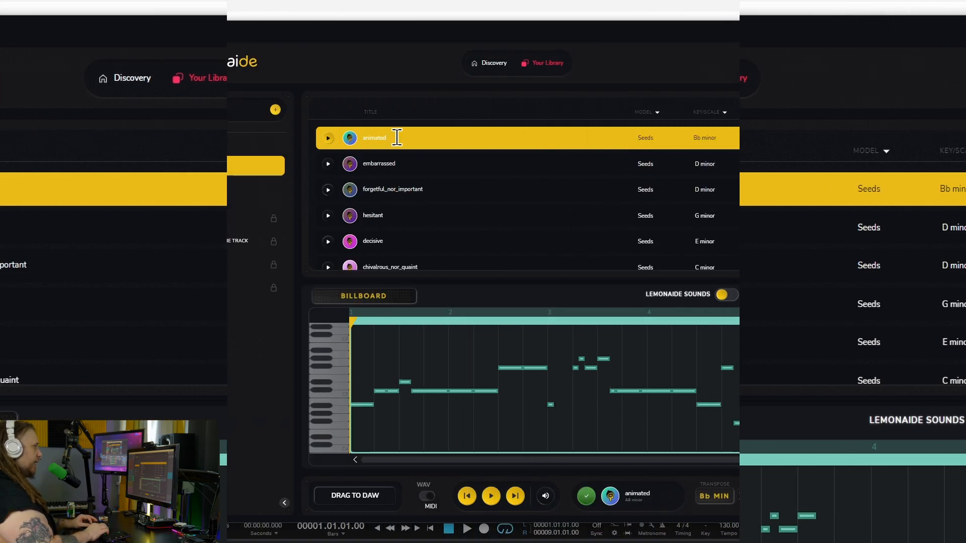
{"action": "key", "text": "BackSpace"}
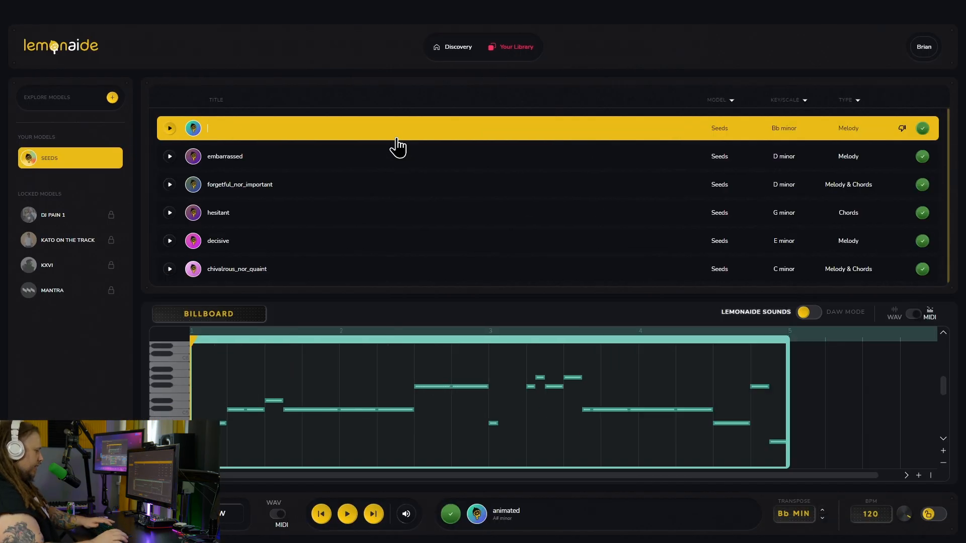
{"action": "key", "text": "F11"}
{"action": "key", "text": "space"}
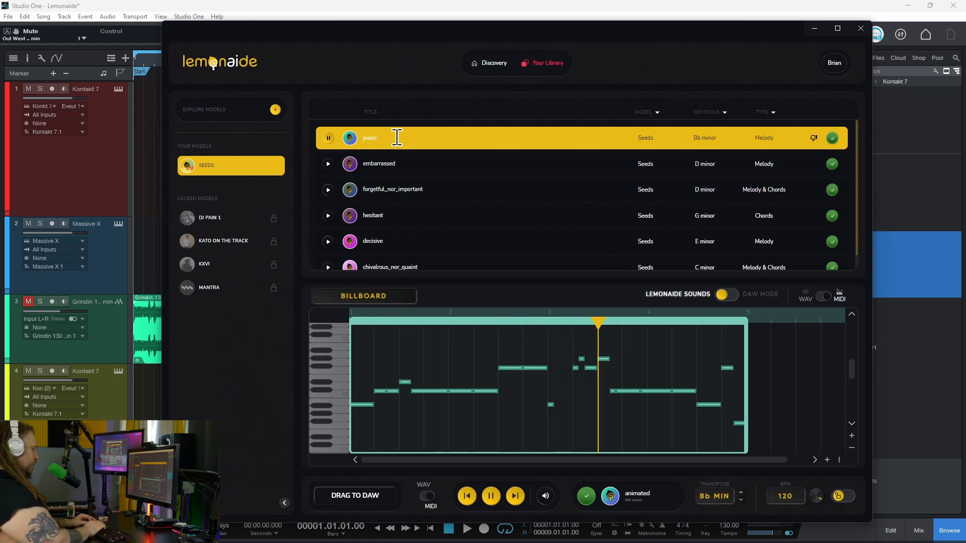
{"action": "key", "text": "Return"}
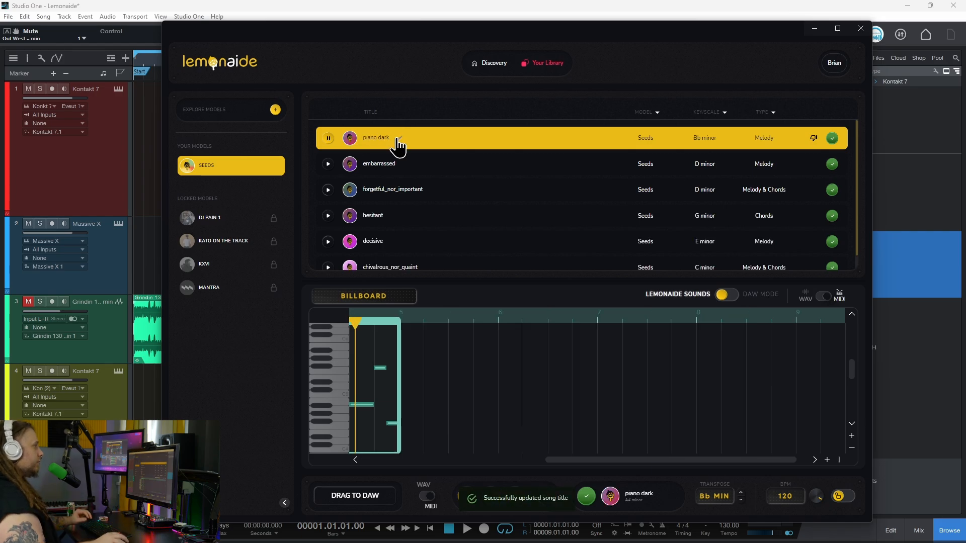
{"action": "left_click", "coordinate": [329, 139]}
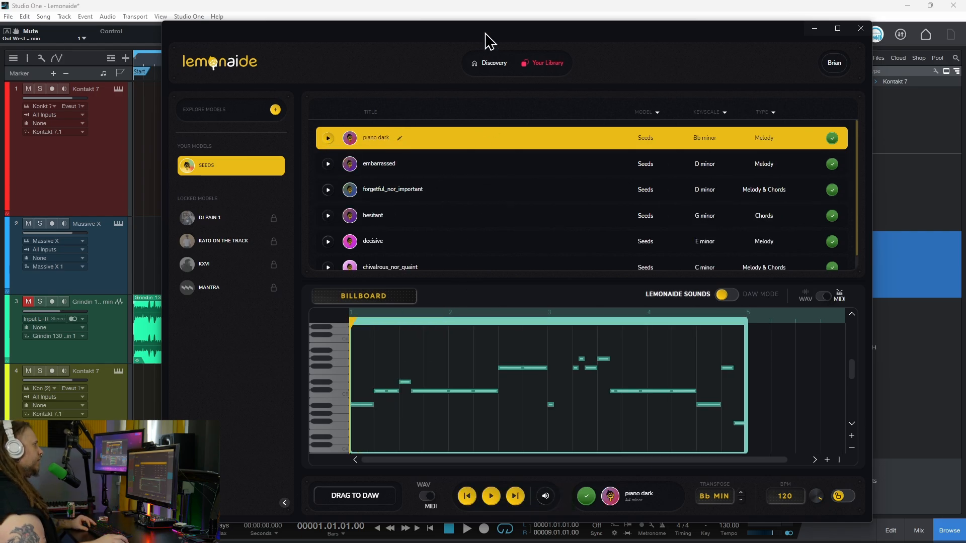
- Move the Lemonaide window aside and place the piano dark MIDI on the first Kontakt 7 track at bar 1 in Studio One
{"action": "left_click_drag", "start_coordinate": [422, 27], "coordinate": [754, 52]}
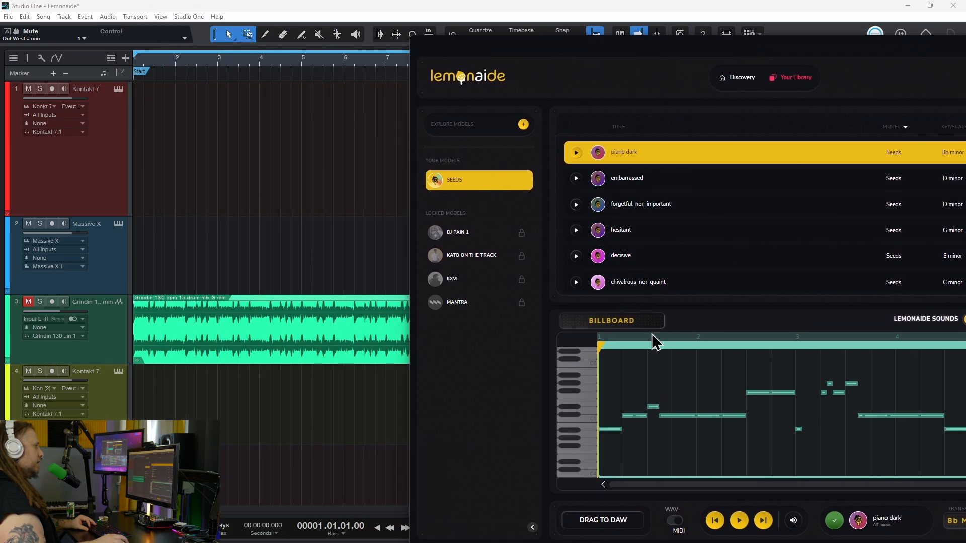
{"action": "left_click_drag", "start_coordinate": [754, 154], "coordinate": [711, 169]}
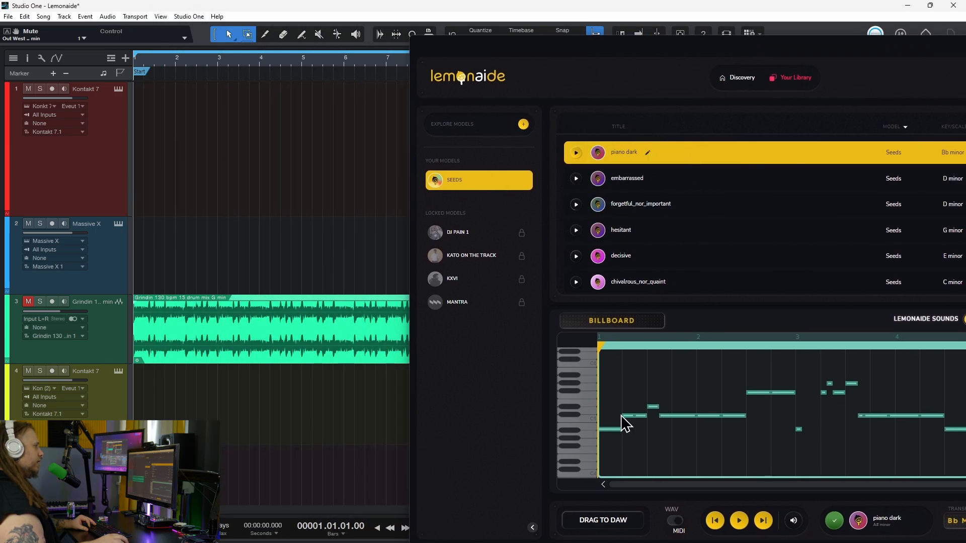
{"action": "left_click_drag", "start_coordinate": [602, 525], "coordinate": [164, 151]}
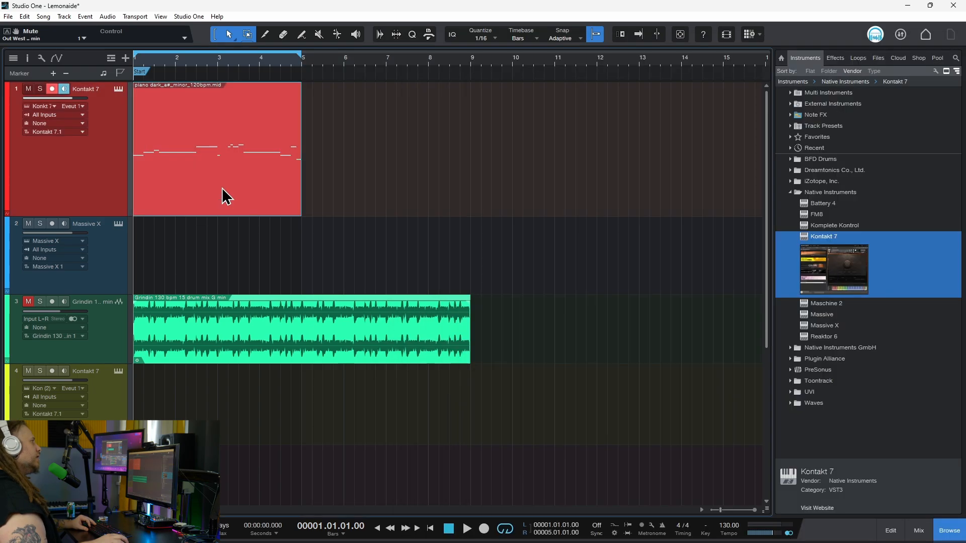
- Check the NOIRE Pure piano on the first Kontakt 7 track and play the piano dark clip through it
{"action": "left_click", "coordinate": [118, 90]}
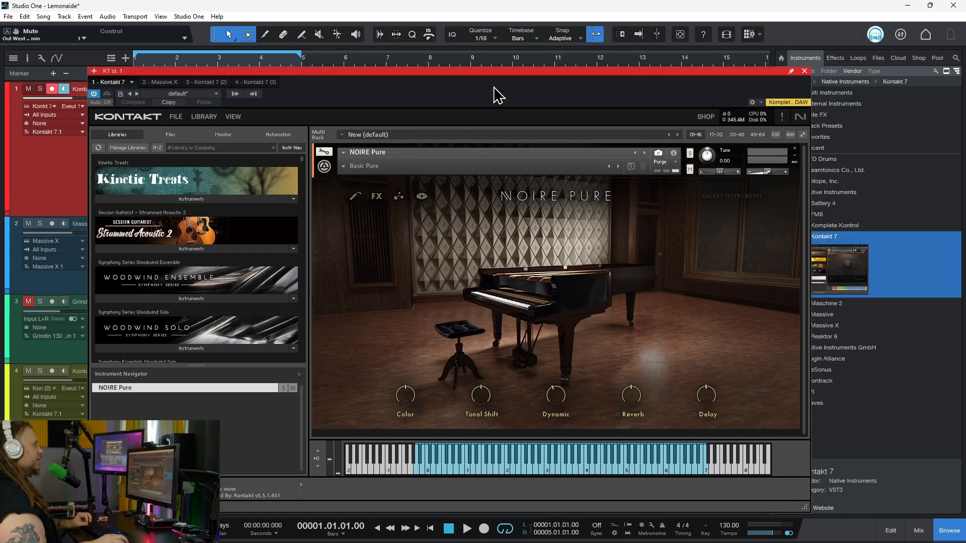
{"action": "left_click_drag", "start_coordinate": [503, 78], "coordinate": [509, 45]}
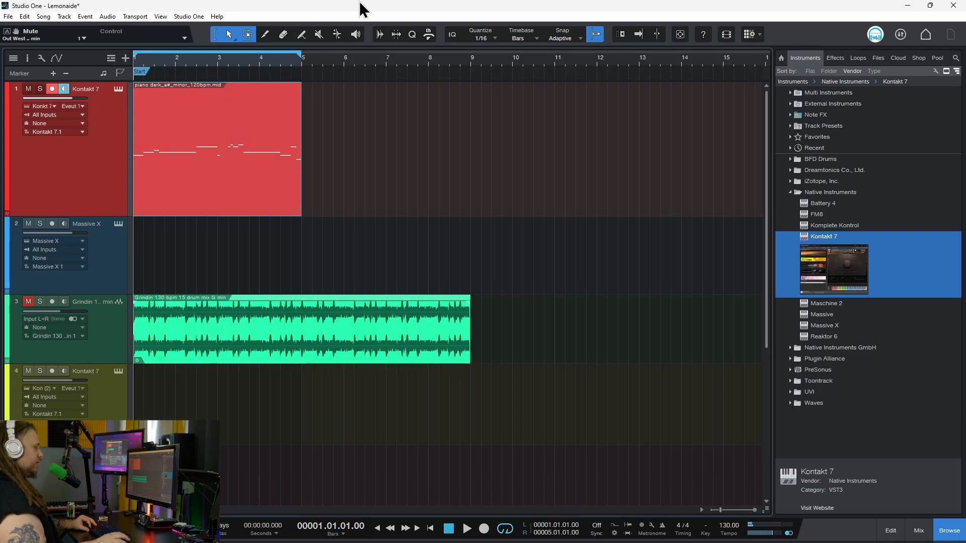
{"action": "key", "text": "f"}
{"action": "key", "text": "space"}
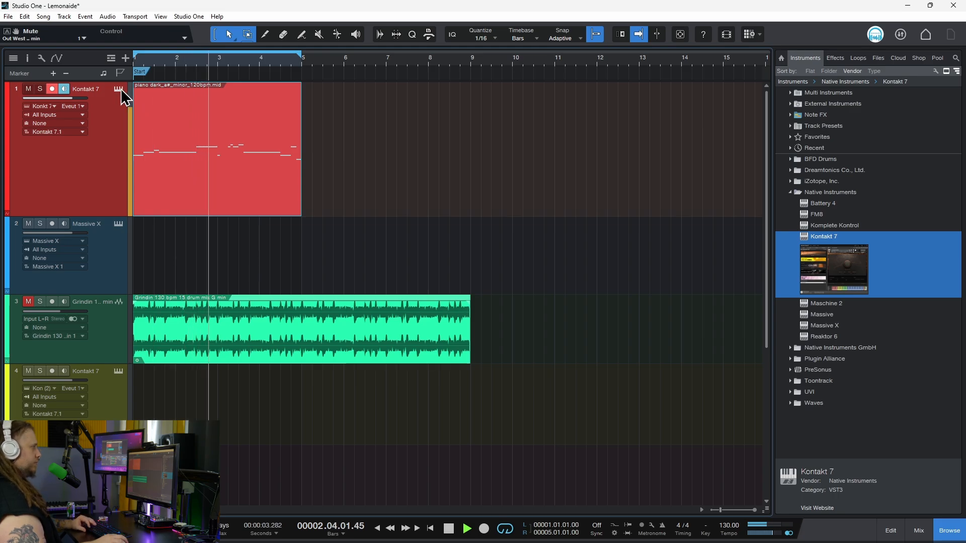
{"action": "key", "text": "space"}
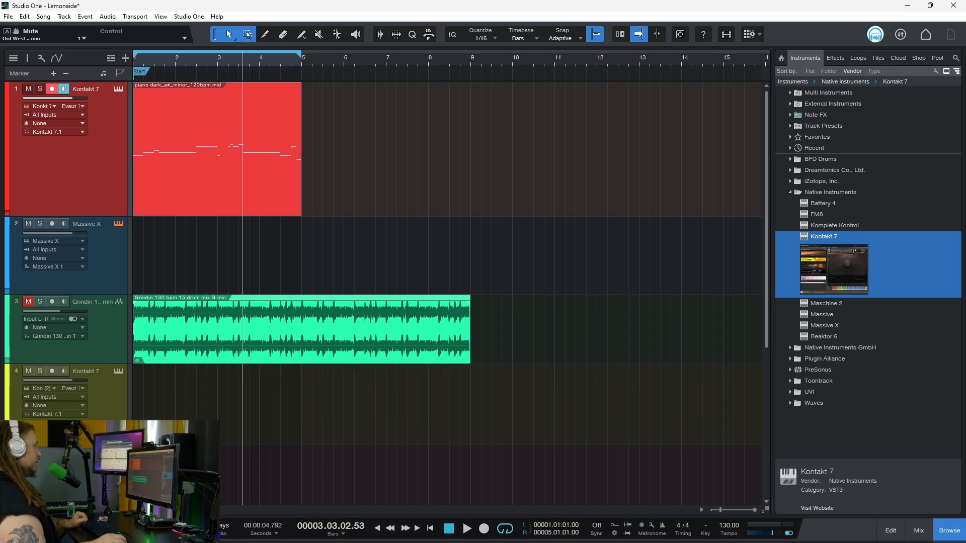
- Open the Massive X instrument, move the piano dark clip to the Massive X track and play it from the start
{"action": "left_click", "coordinate": [118, 223]}
{"action": "left_click_drag", "start_coordinate": [424, 112], "coordinate": [651, 75]}
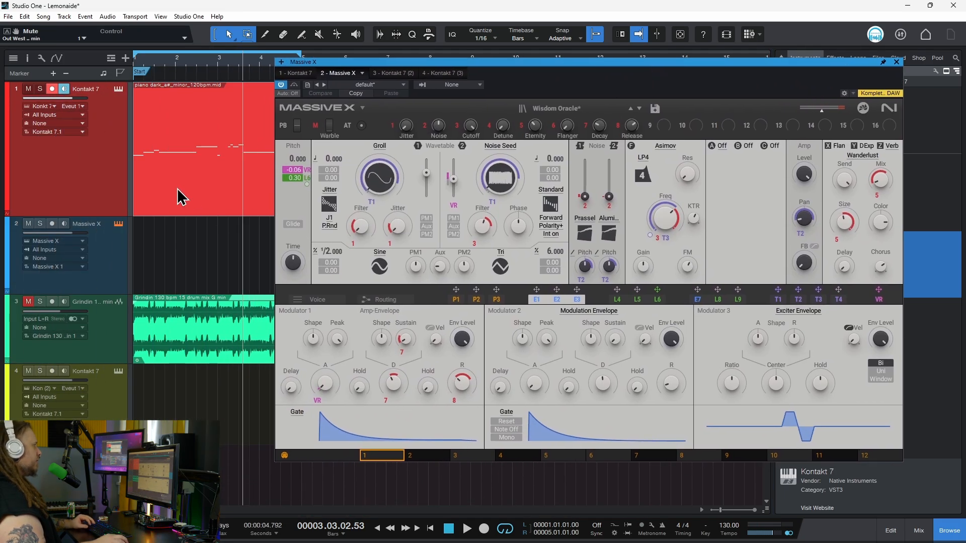
{"action": "mouse_move", "coordinate": [168, 270]}
{"action": "left_mouse_down"}
{"action": "mouse_move", "coordinate": [162, 277]}
{"action": "mouse_move", "coordinate": [187, 271]}
{"action": "left_mouse_up"}
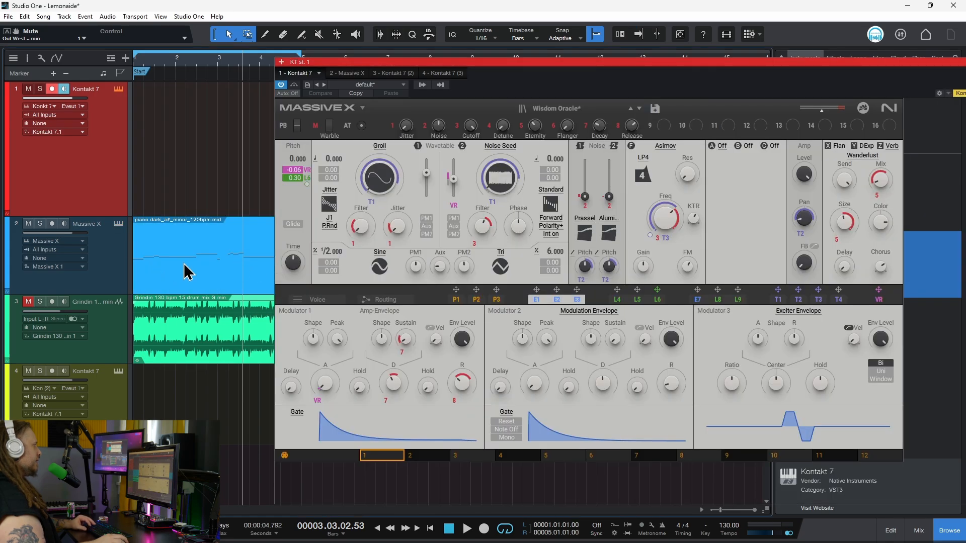
{"action": "key", "text": "comma"}
{"action": "key", "text": "space"}
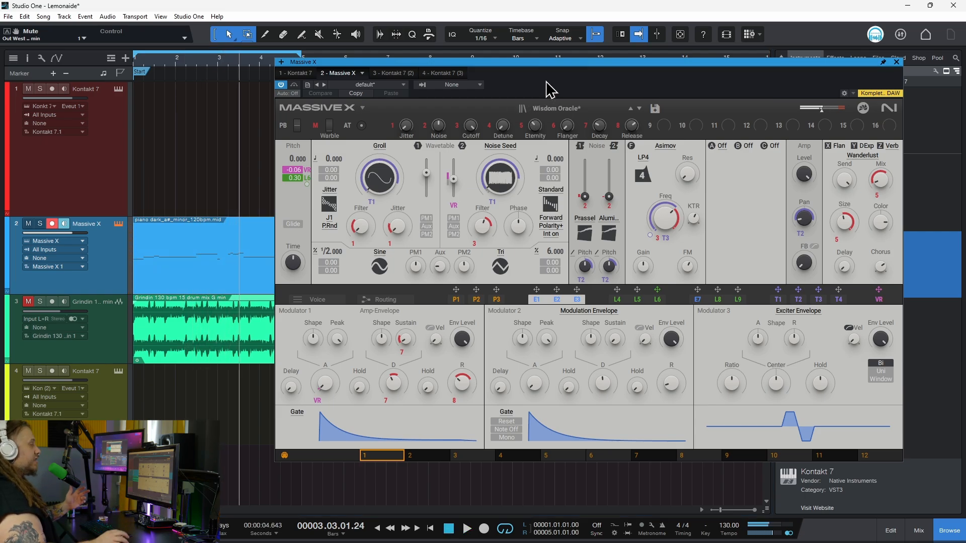
- Delete the piano dark clip from the Massive X track and bring the whole Lemonaide window back into view
{"action": "key", "text": "Delete"}
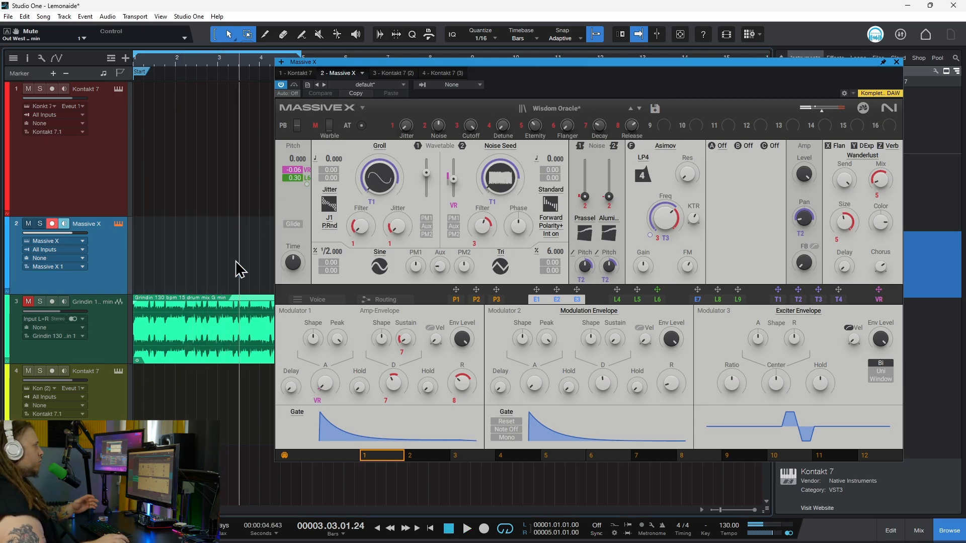
{"action": "left_click_drag", "start_coordinate": [612, 67], "coordinate": [577, 62]}
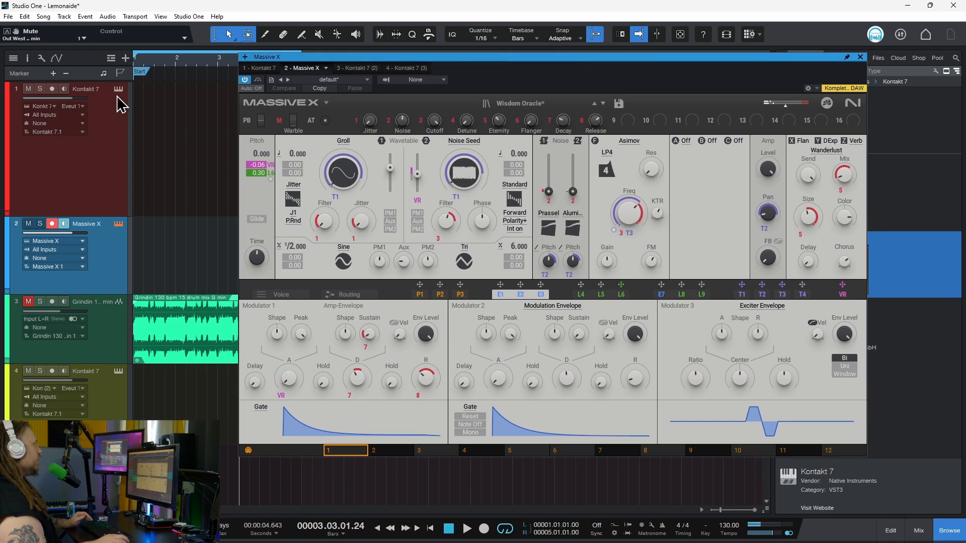
{"action": "left_click", "coordinate": [606, 530]}
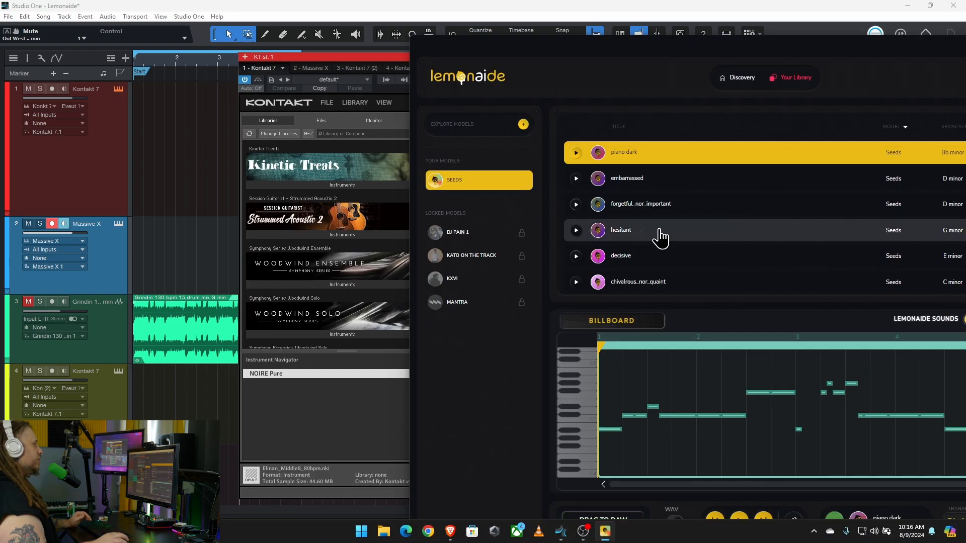
{"action": "left_click_drag", "start_coordinate": [791, 47], "coordinate": [477, 50]}
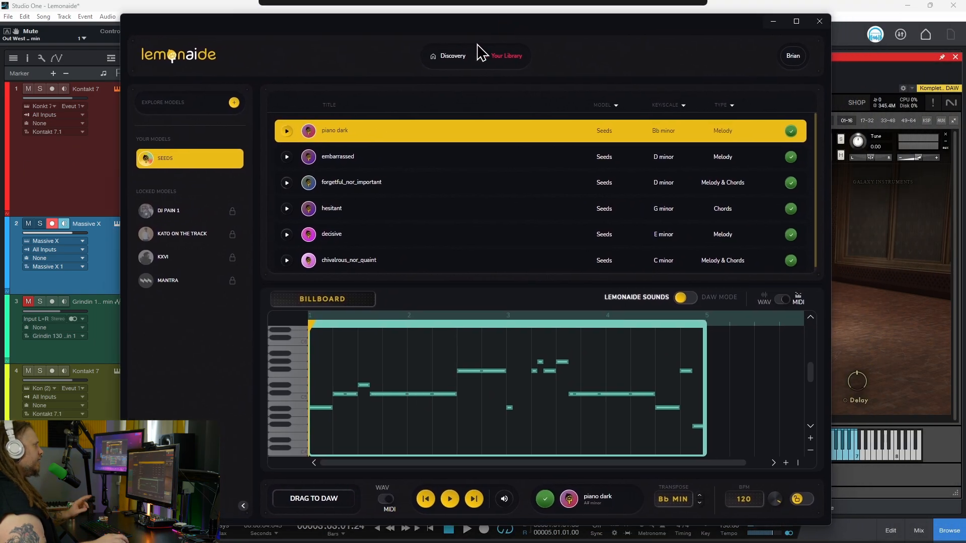
- Generate chords-only seeds by key and scale in E minor with the Seeds model
{"action": "left_click", "coordinate": [176, 163]}
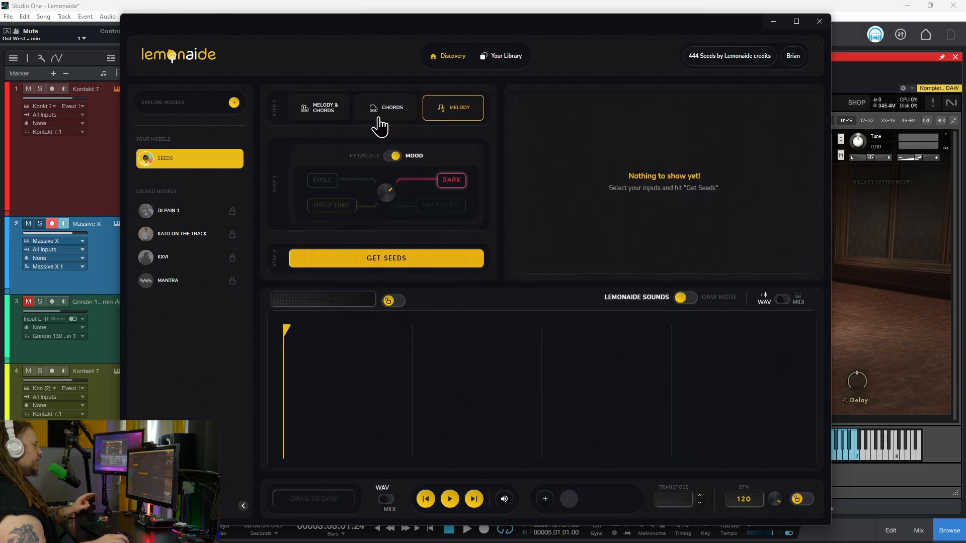
{"action": "left_click", "coordinate": [382, 120]}
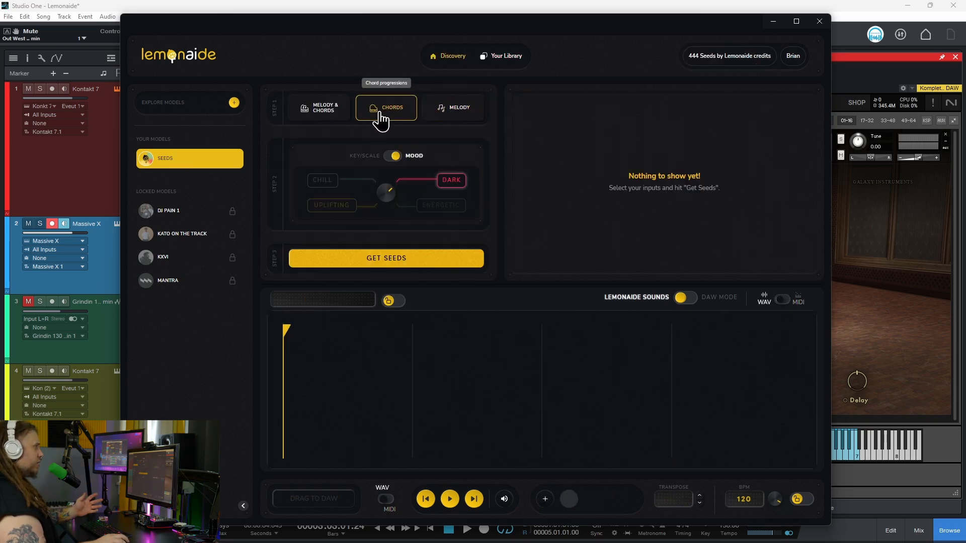
{"action": "left_click", "coordinate": [313, 111]}
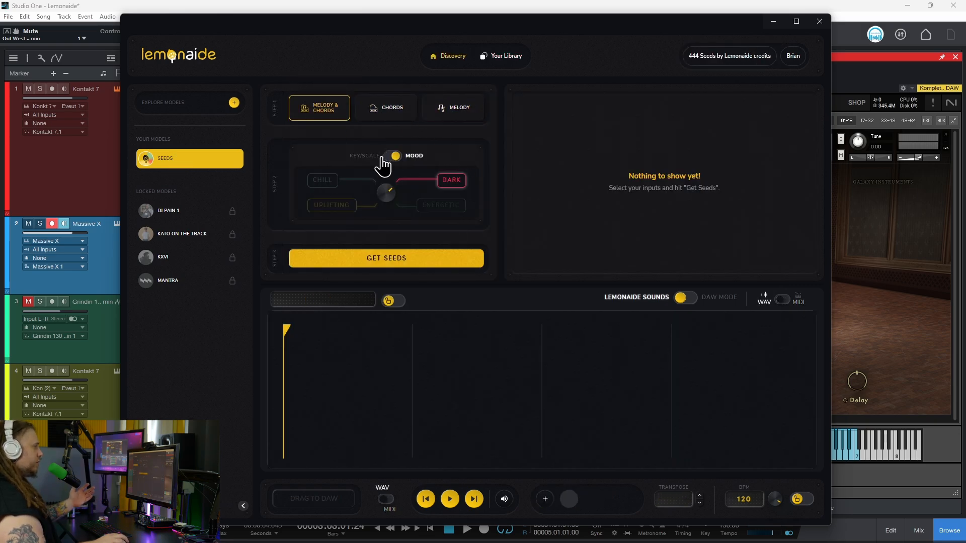
{"action": "left_click", "coordinate": [390, 156]}
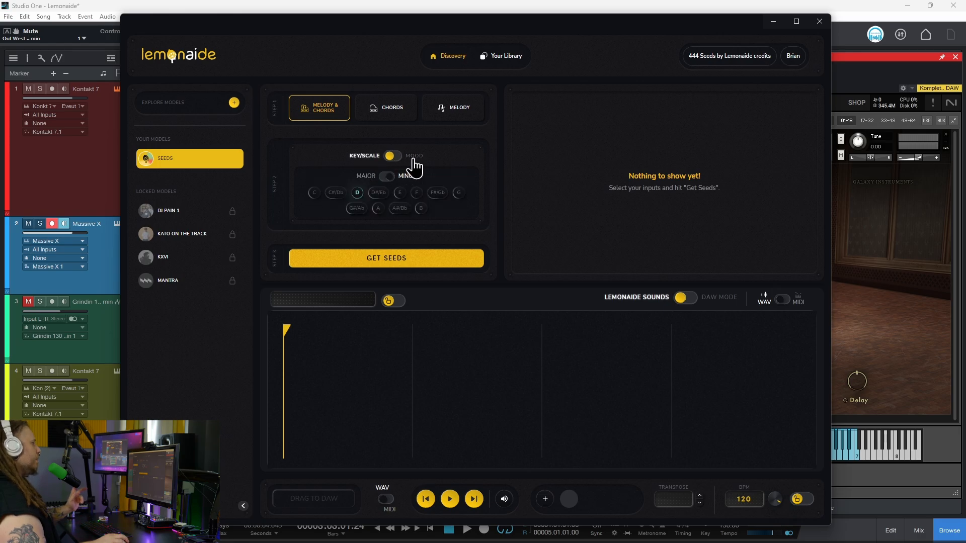
{"action": "left_click", "coordinate": [386, 112]}
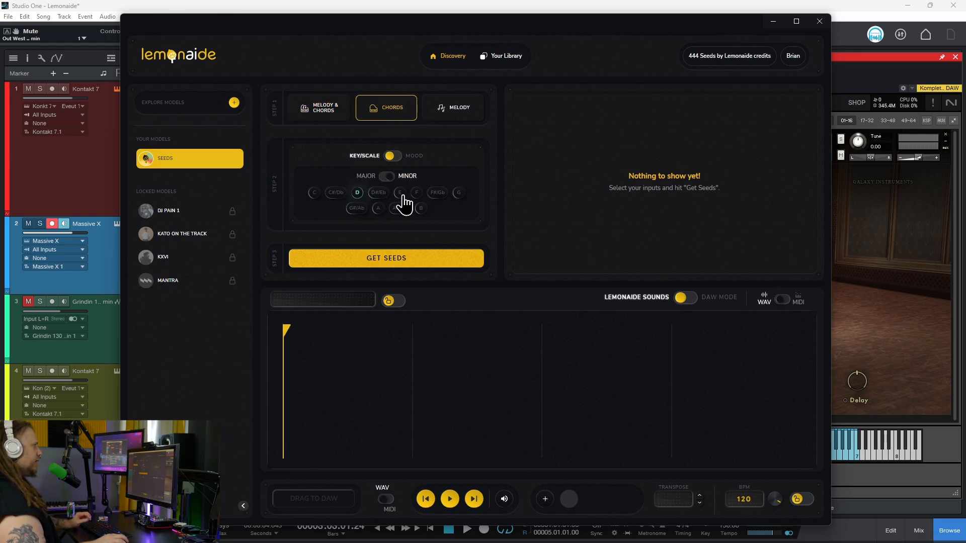
{"action": "left_click", "coordinate": [393, 272]}
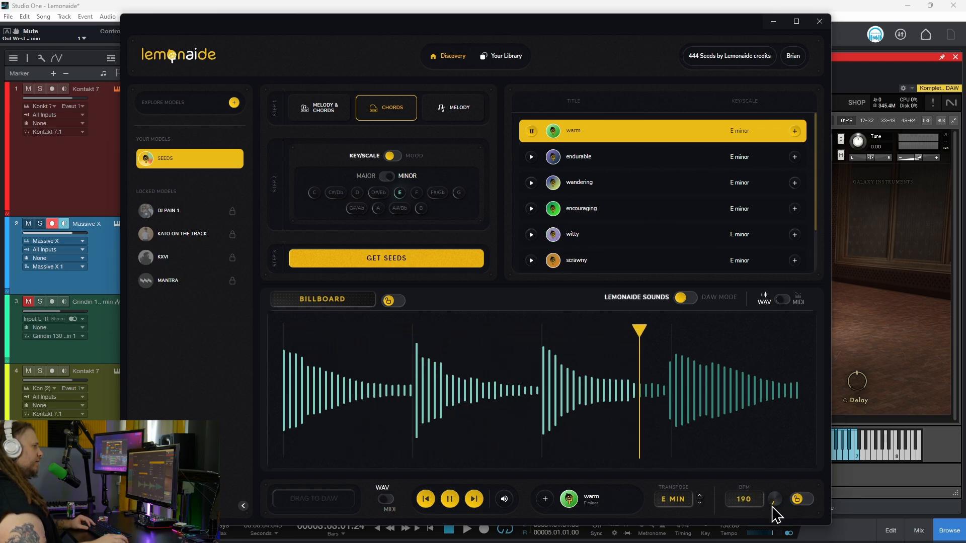
- Try different tempos on the warm chord seed during playback, going down to 67 BPM and leaving it at 106 BPM
{"action": "left_click_drag", "start_coordinate": [771, 508], "coordinate": [781, 495]}
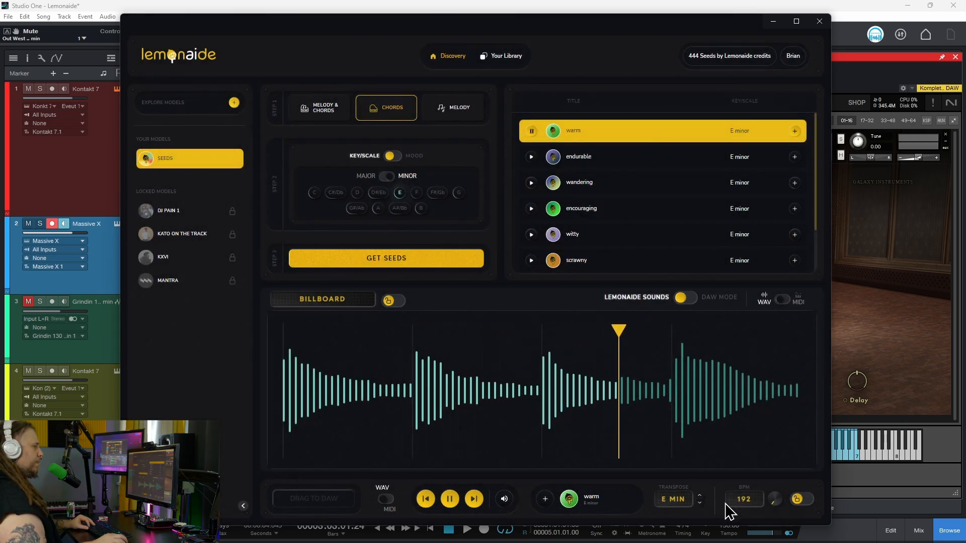
{"action": "left_click_drag", "start_coordinate": [776, 502], "coordinate": [786, 501]}
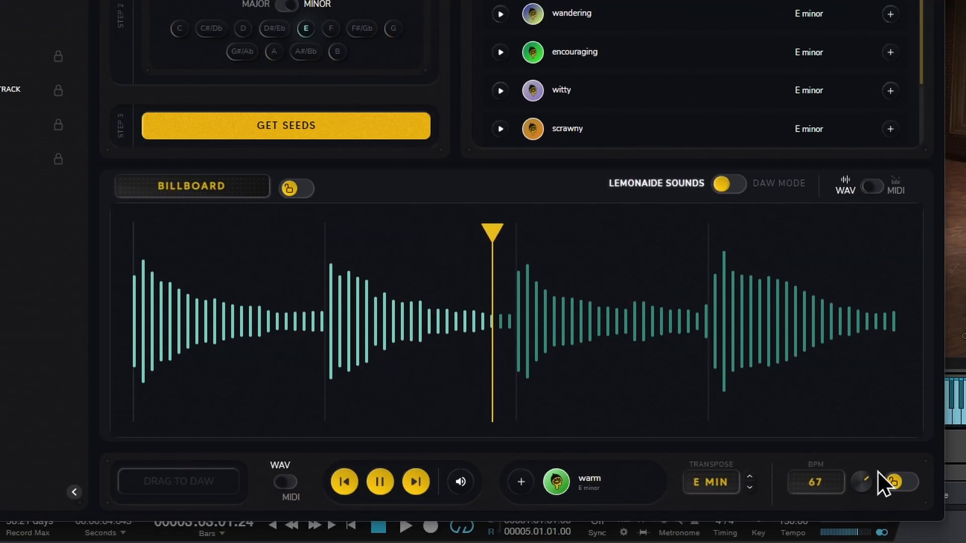
{"action": "left_click_drag", "start_coordinate": [879, 484], "coordinate": [868, 491]}
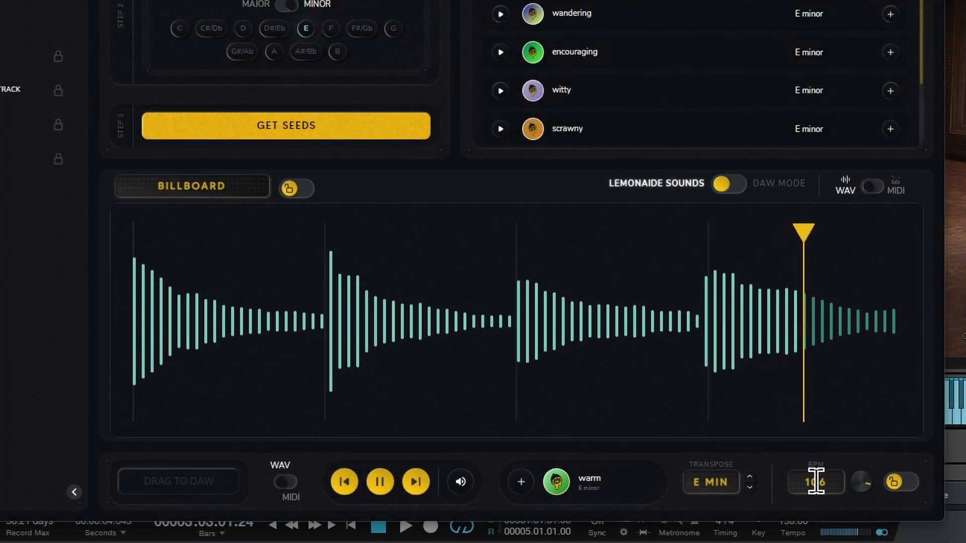
- Set the warm seed's tempo to 130 BPM and check its MIDI and waveform views before stopping playback
{"action": "double_click", "coordinate": [799, 476]}
{"action": "type", "text": "130"}
{"action": "key", "text": "Return"}
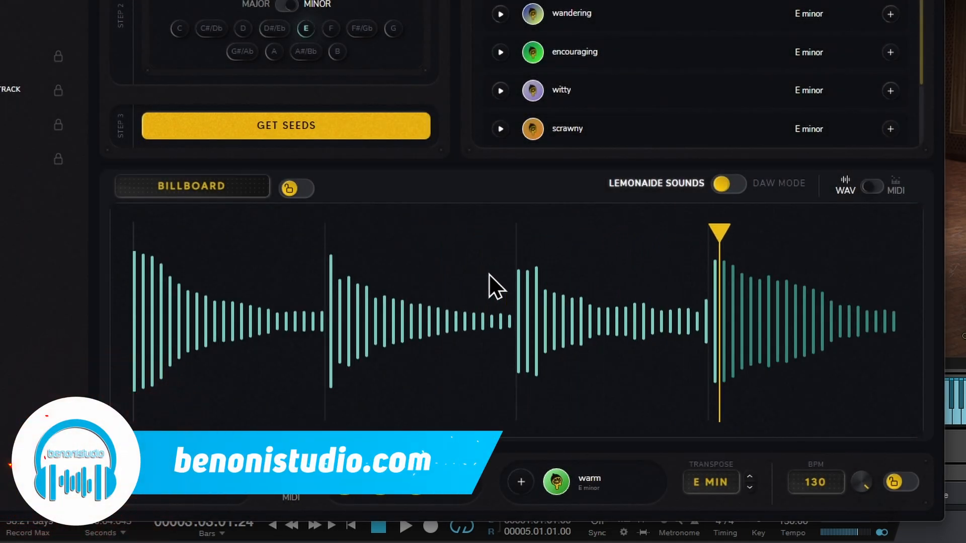
{"action": "left_click", "coordinate": [877, 195]}
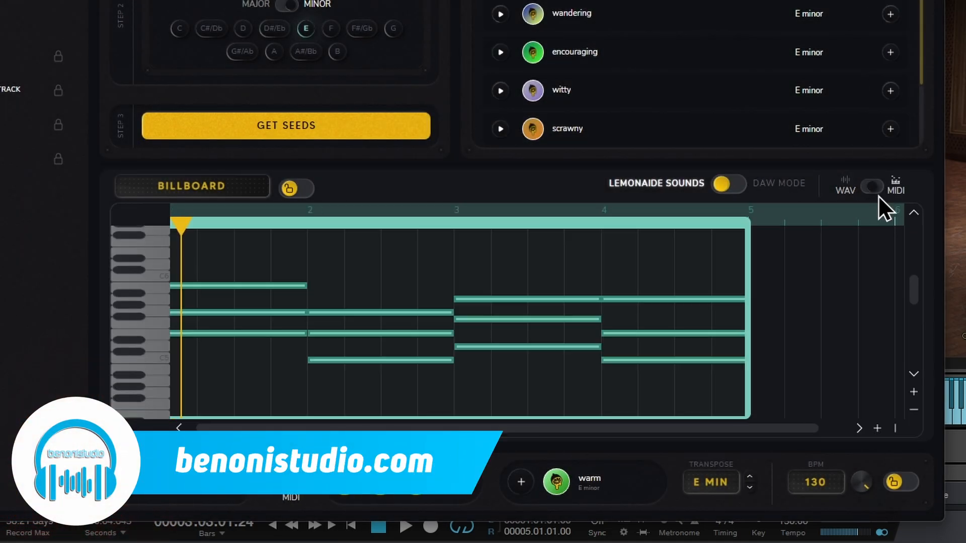
{"action": "left_click", "coordinate": [839, 192]}
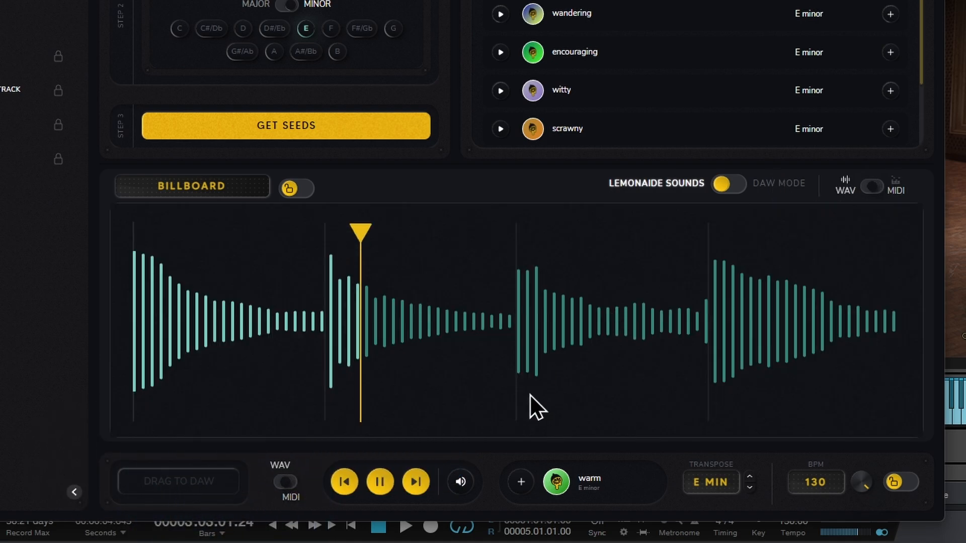
{"action": "left_click", "coordinate": [379, 482]}
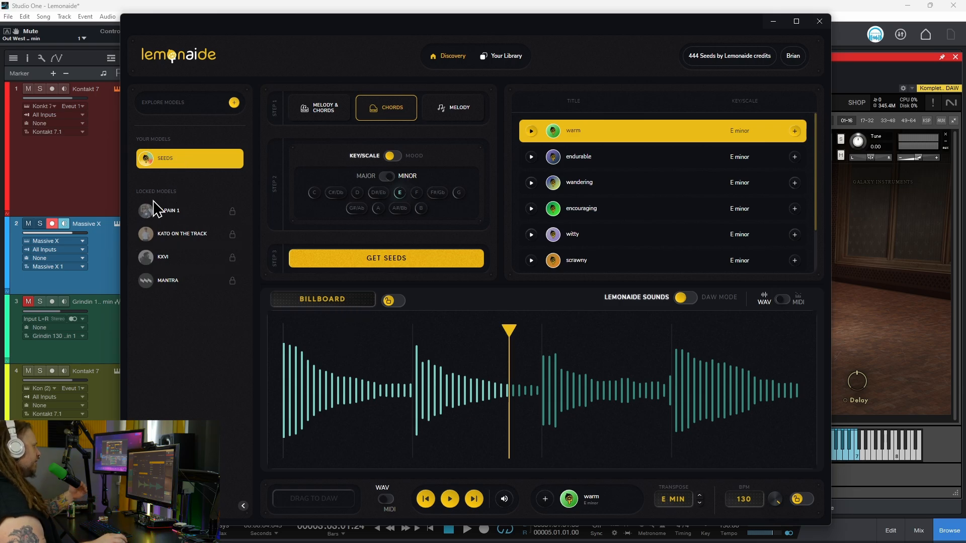
- Review the Collab Club Models offer for the locked producer models and return to the seed generator
{"action": "left_click", "coordinate": [160, 234]}
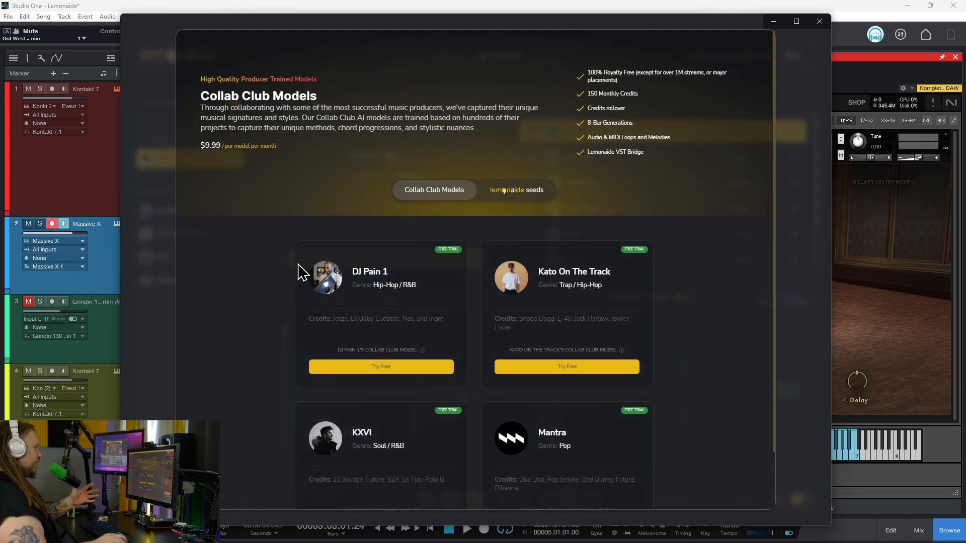
{"action": "scroll", "coordinate": [282, 398], "scroll_direction": "down", "scroll_amount": 1}
{"action": "scroll", "coordinate": [272, 377], "scroll_direction": "up", "scroll_amount": 1}
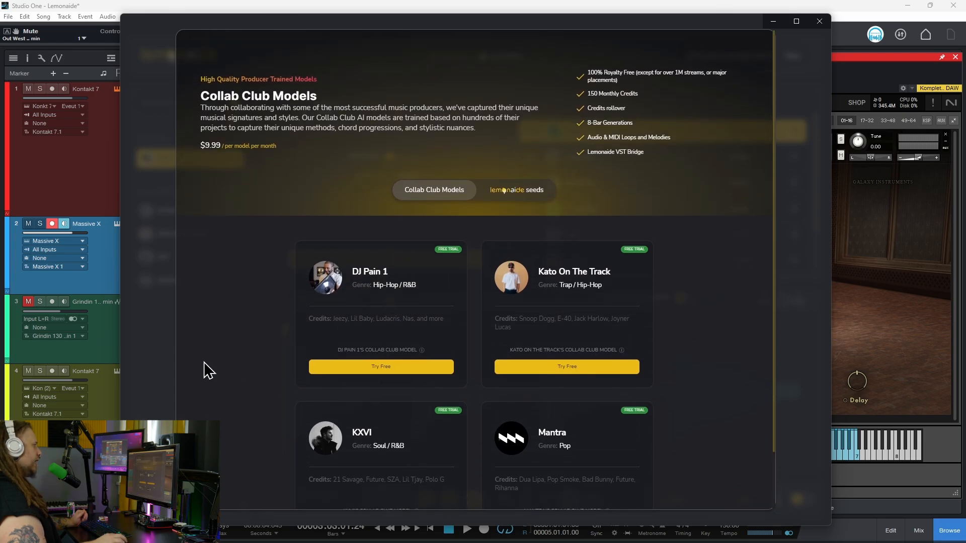
{"action": "left_click", "coordinate": [166, 366]}
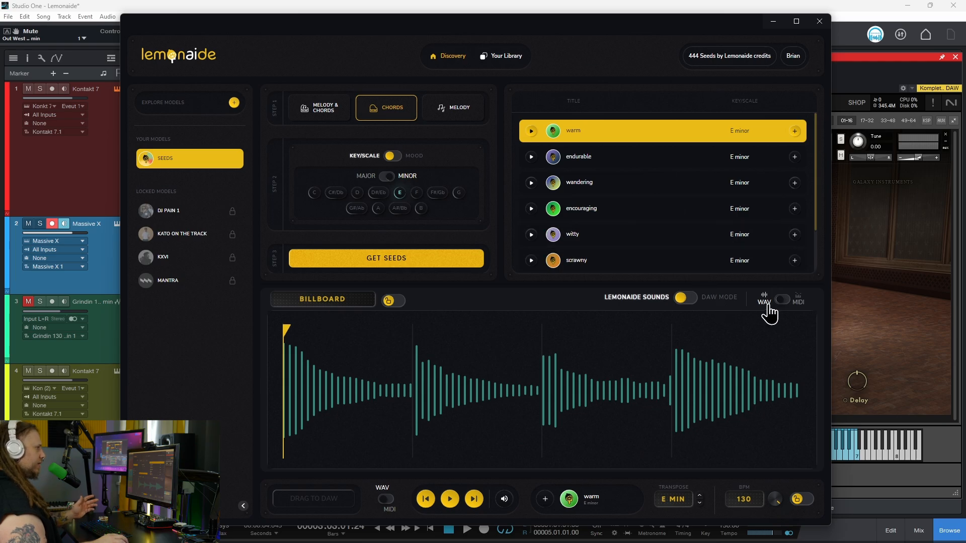
- Add the warm chord seed to the library and open the library
{"action": "left_click", "coordinate": [799, 303]}
{"action": "left_click", "coordinate": [764, 308]}
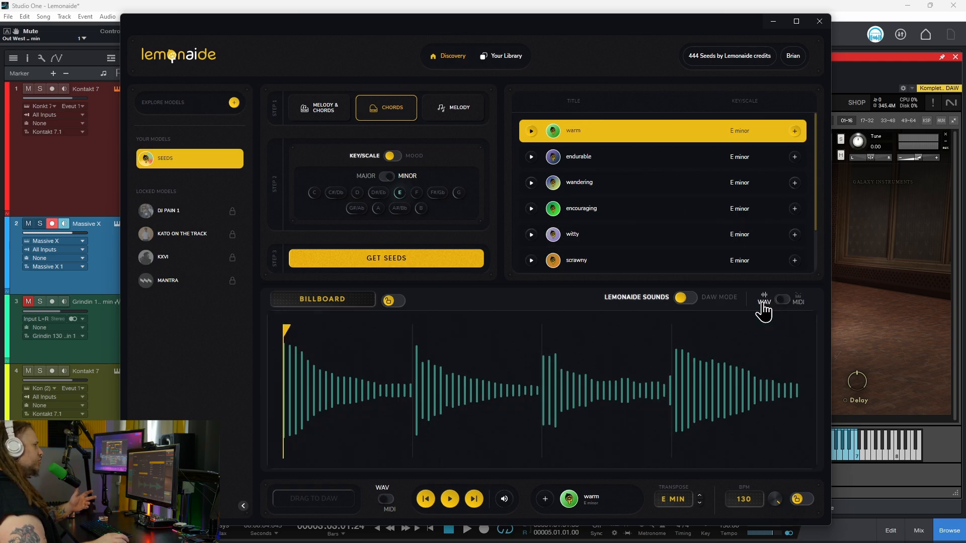
{"action": "left_click", "coordinate": [794, 131]}
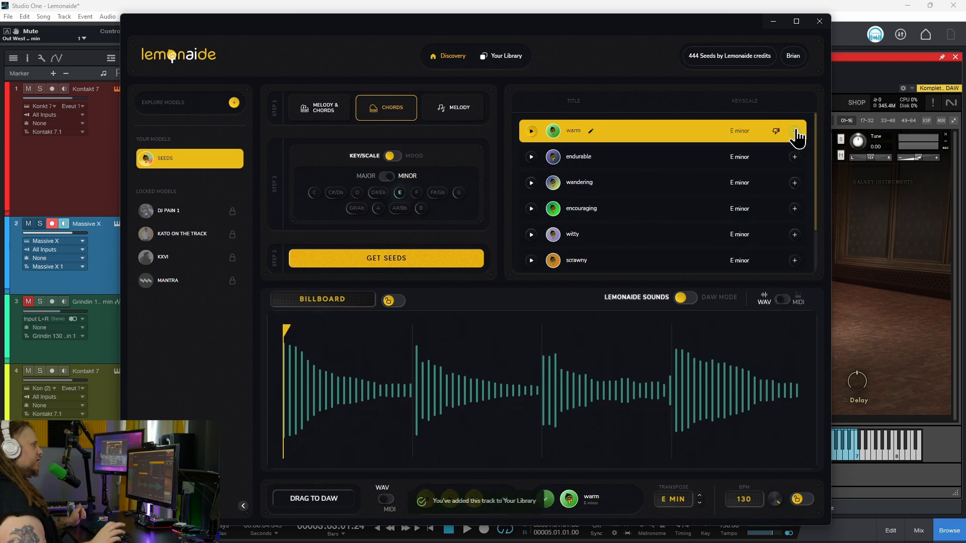
{"action": "left_click", "coordinate": [506, 56]}
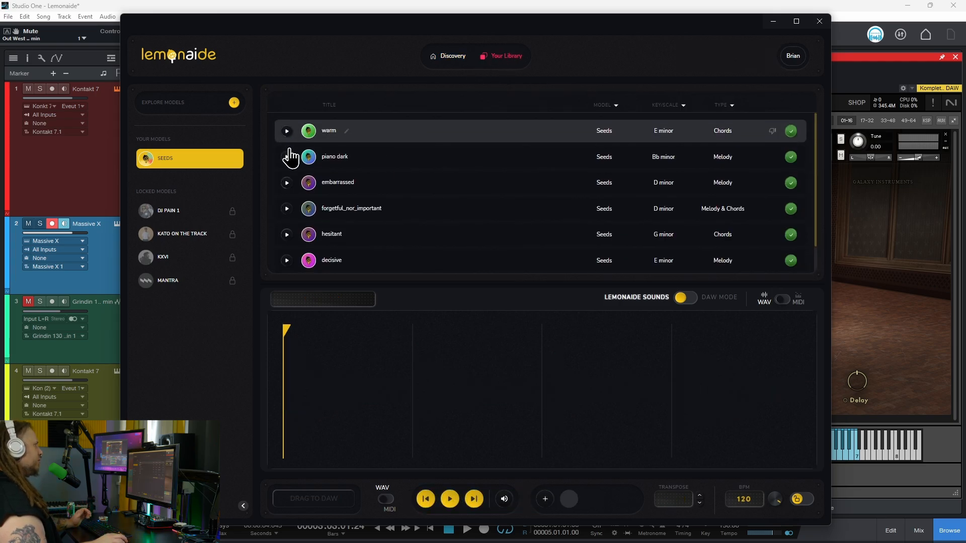
- Play the warm seed from the library, transposed to Gb minor and sped up to 197 BPM
{"action": "left_click", "coordinate": [287, 132]}
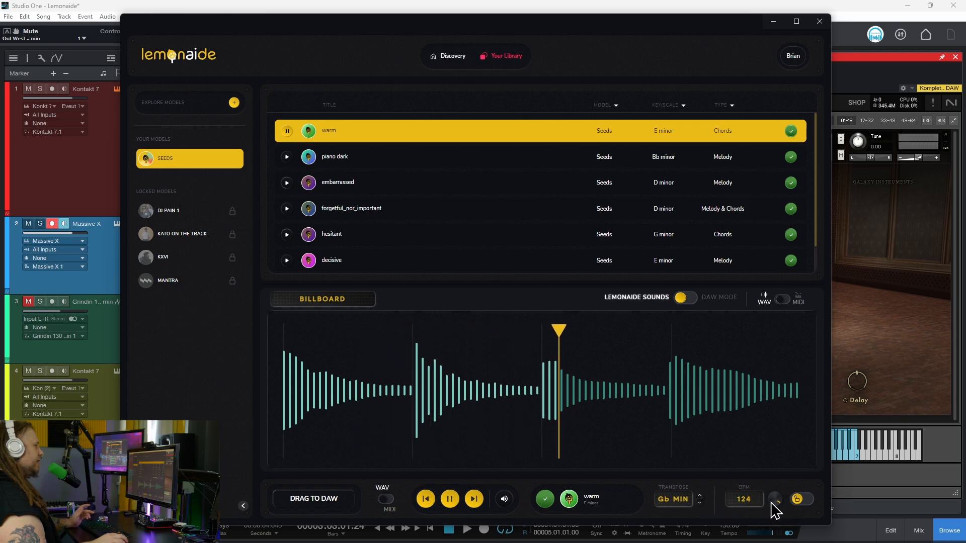
{"action": "left_click_drag", "start_coordinate": [776, 503], "coordinate": [772, 506]}
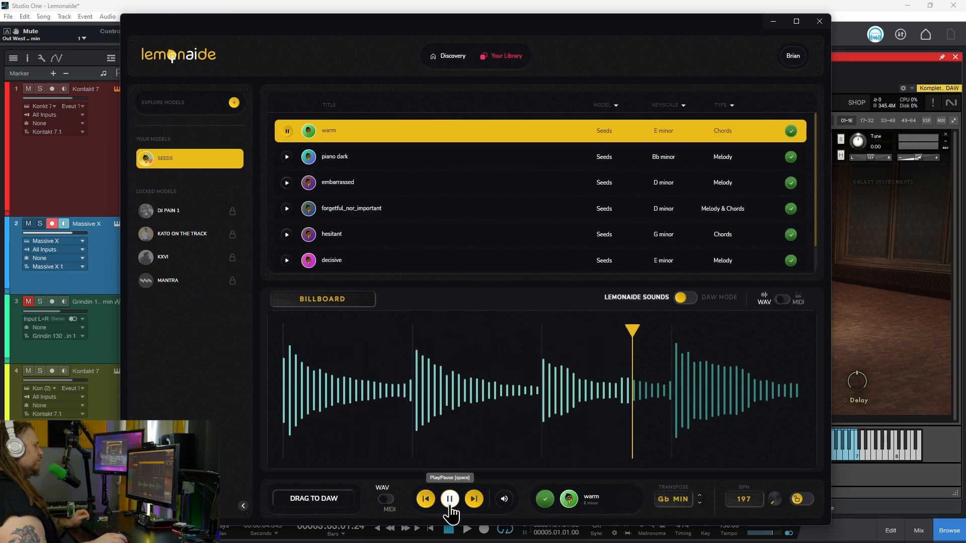
{"action": "left_click", "coordinate": [449, 505]}
- Export the warm seed as WAV audio onto a new track below the existing ones in the Studio One arrangement
{"action": "left_click_drag", "start_coordinate": [356, 28], "coordinate": [404, 50]}
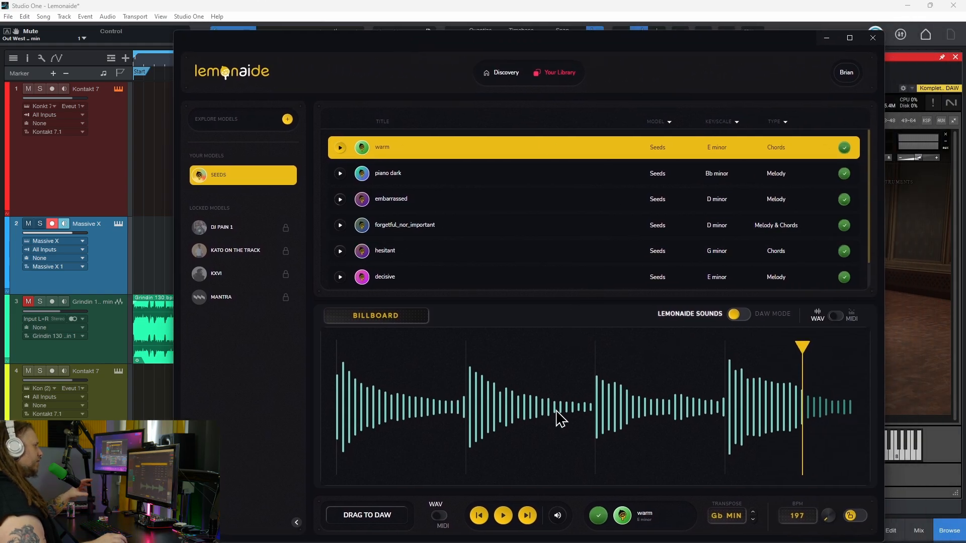
{"action": "left_click_drag", "start_coordinate": [347, 51], "coordinate": [427, 50]}
{"action": "scroll", "coordinate": [123, 254], "scroll_direction": "down", "scroll_amount": 3}
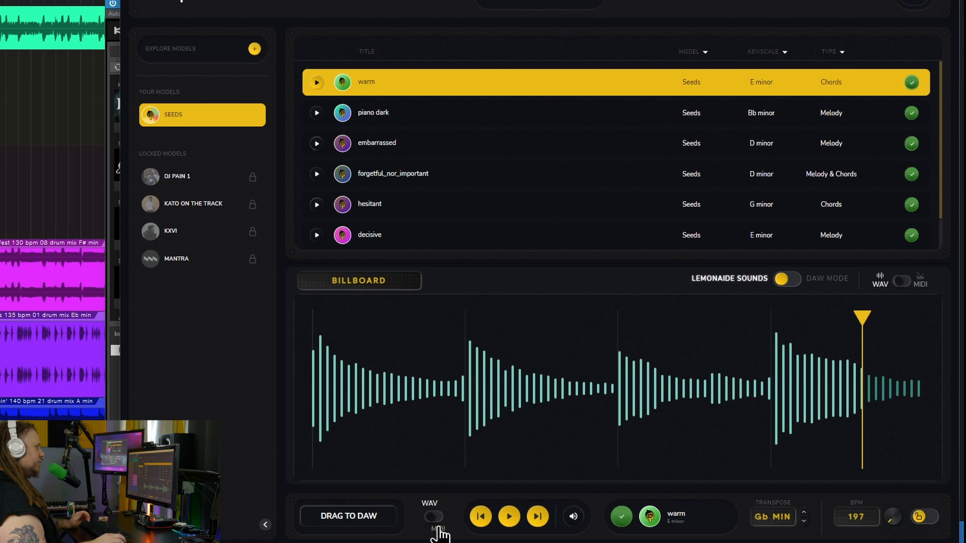
{"action": "left_click", "coordinate": [440, 534]}
{"action": "left_click", "coordinate": [879, 290]}
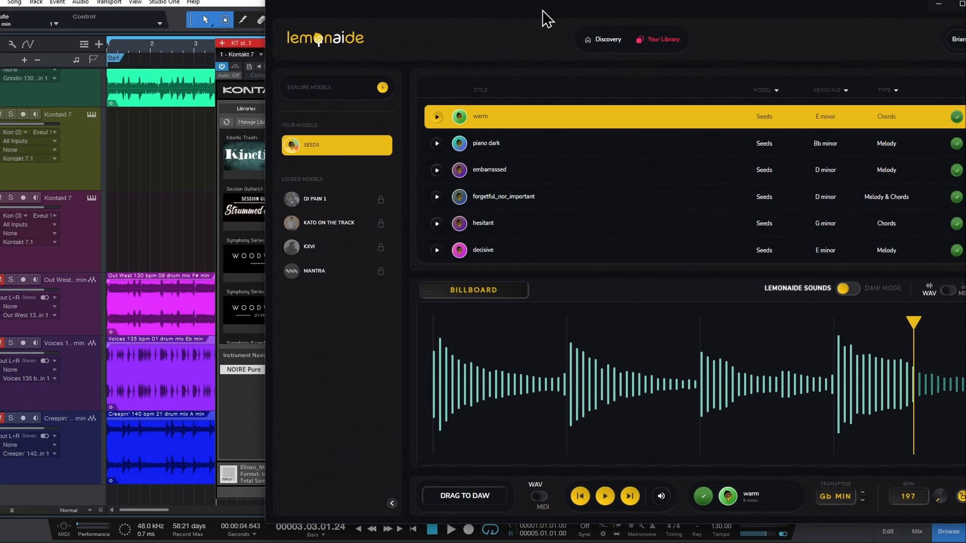
{"action": "left_click_drag", "start_coordinate": [498, 497], "coordinate": [157, 508]}
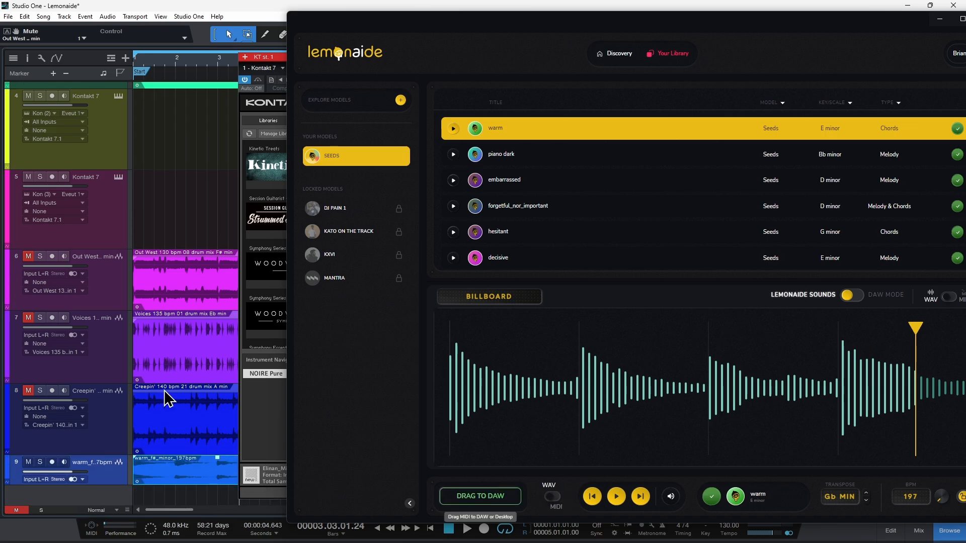
- Switch to Studio One, close the Kontakt 7 instrument window and colour the new warm track green
{"action": "left_click", "coordinate": [110, 497]}
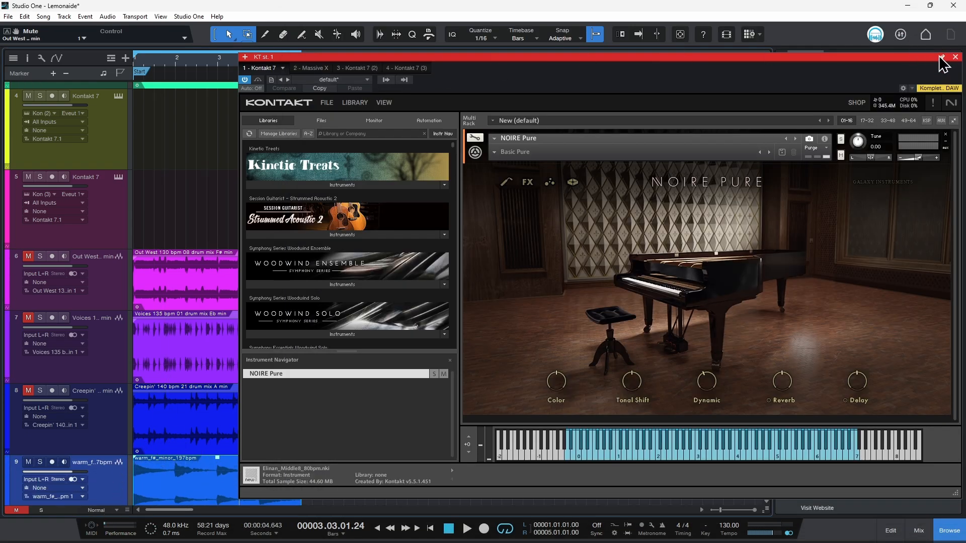
{"action": "left_click", "coordinate": [954, 57]}
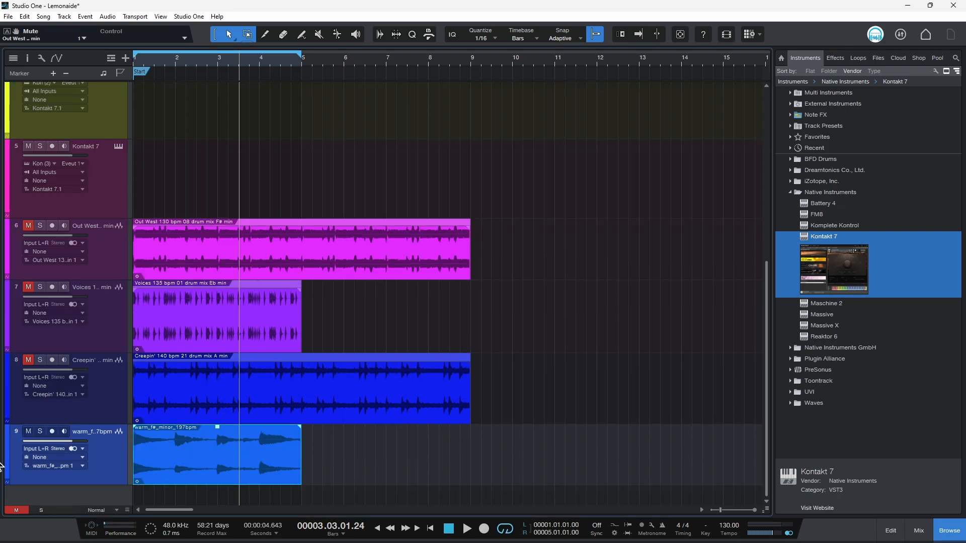
{"action": "left_click", "coordinate": [11, 459]}
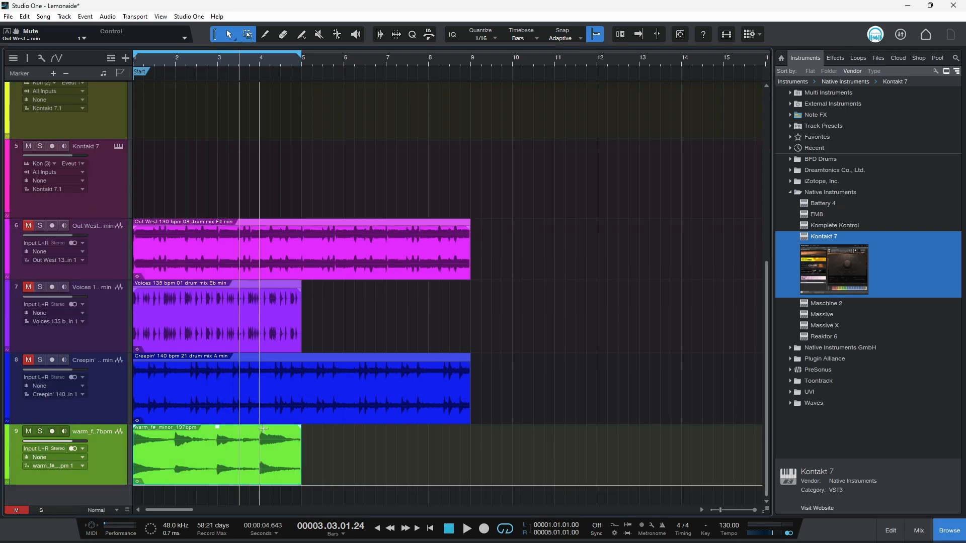
- Solo the warm audio track and play its clip against the project tempo
{"action": "left_click", "coordinate": [41, 431]}
{"action": "key", "text": "space"}
{"action": "left_click_drag", "start_coordinate": [219, 431], "coordinate": [217, 433]}
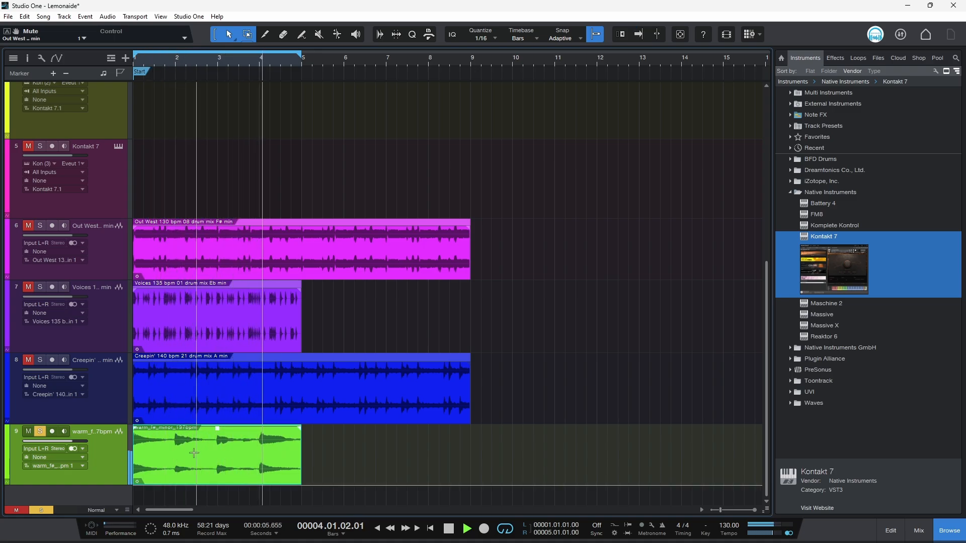
{"action": "key", "text": "space"}
- Solo the Creepin' drum track, play it from the start and end the solo with the cursor back at the start
{"action": "left_click", "coordinate": [41, 362]}
{"action": "key", "text": "comma"}
{"action": "key", "text": "space"}
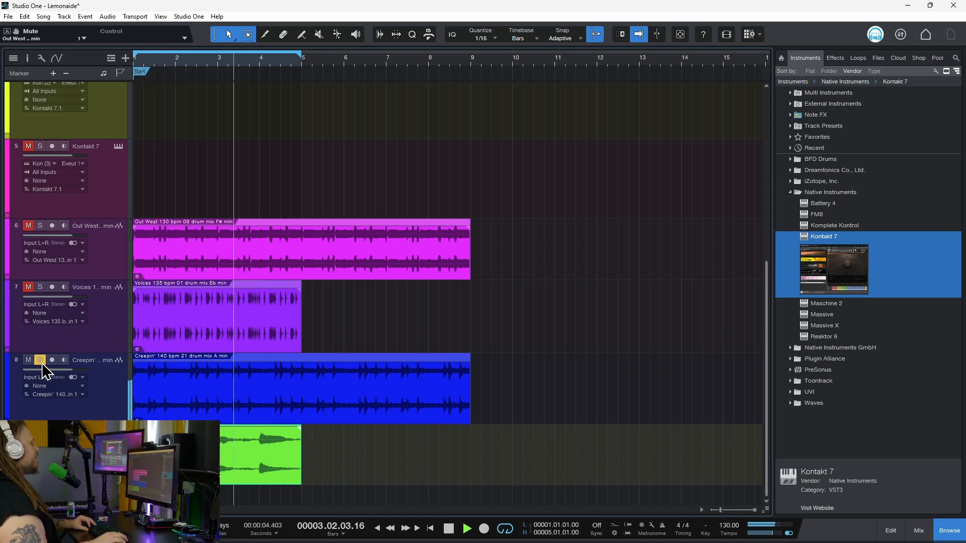
{"action": "key", "text": "space"}
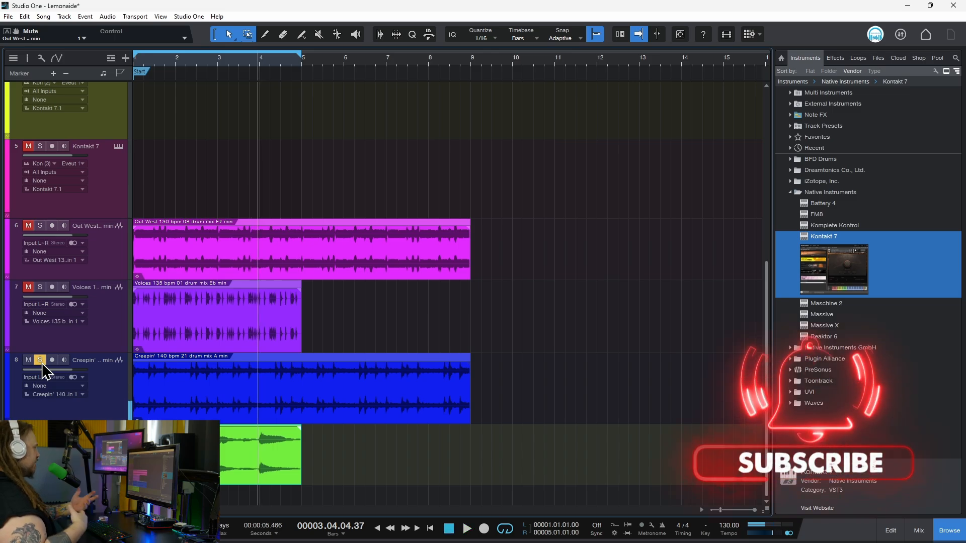
{"action": "left_click", "coordinate": [41, 364]}
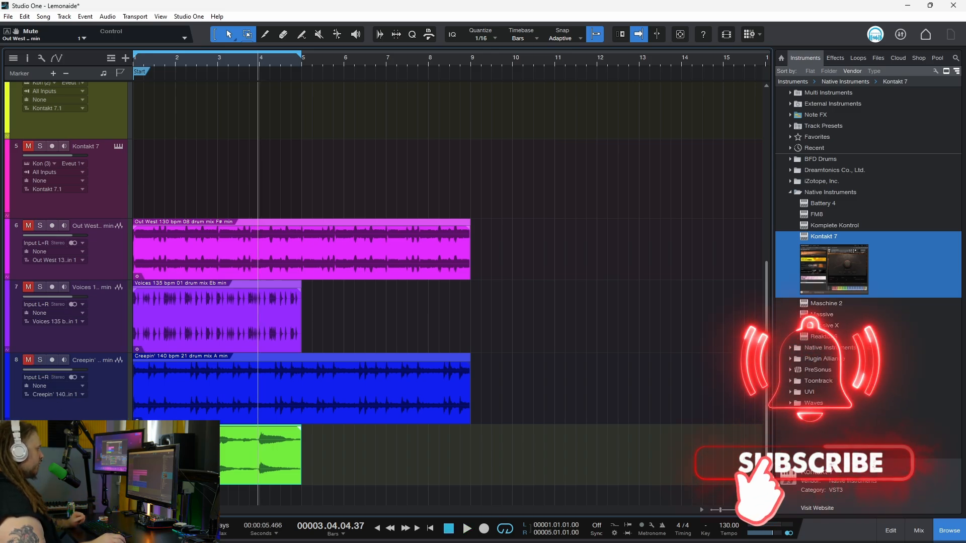
{"action": "key", "text": "comma"}
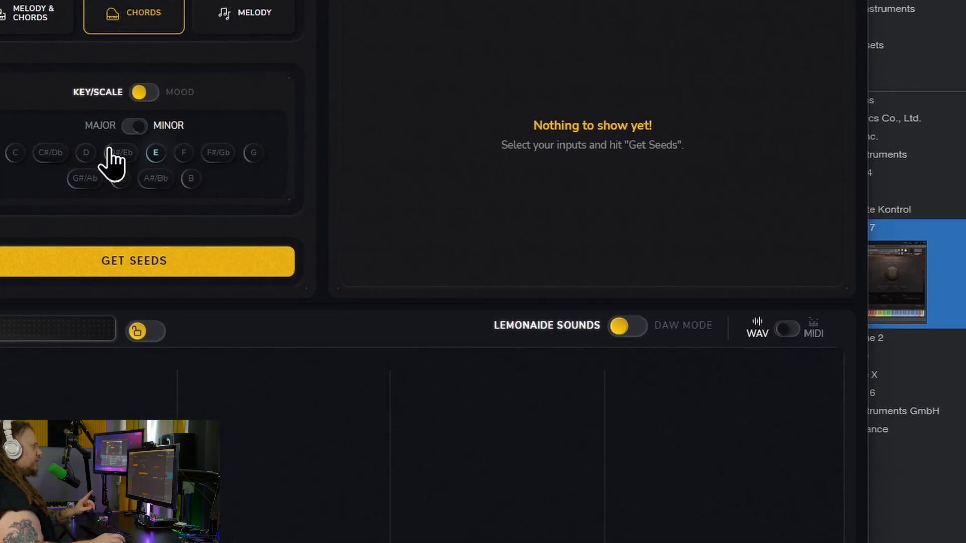
- Generate melody and chord seeds in D minor with the Seeds model
{"action": "left_click", "coordinate": [83, 151]}
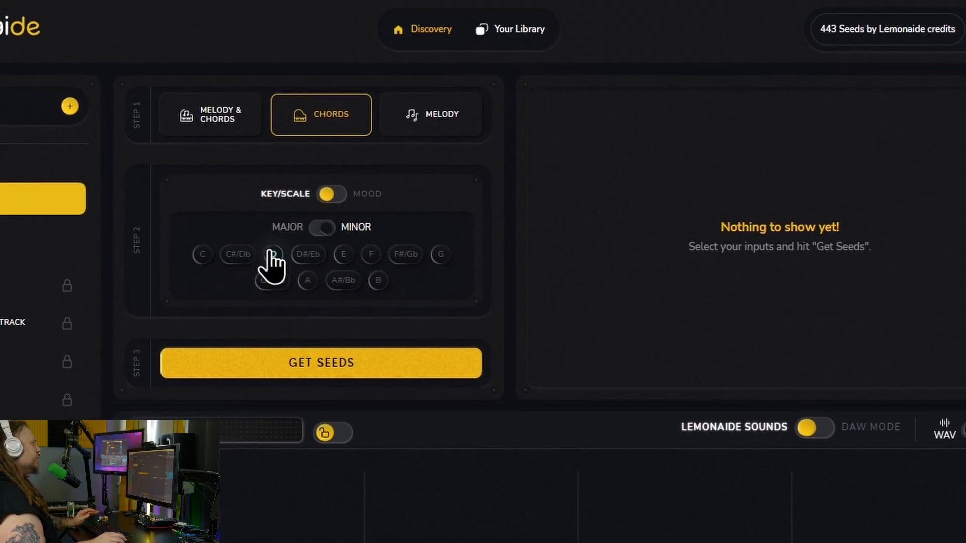
{"action": "left_click", "coordinate": [279, 160]}
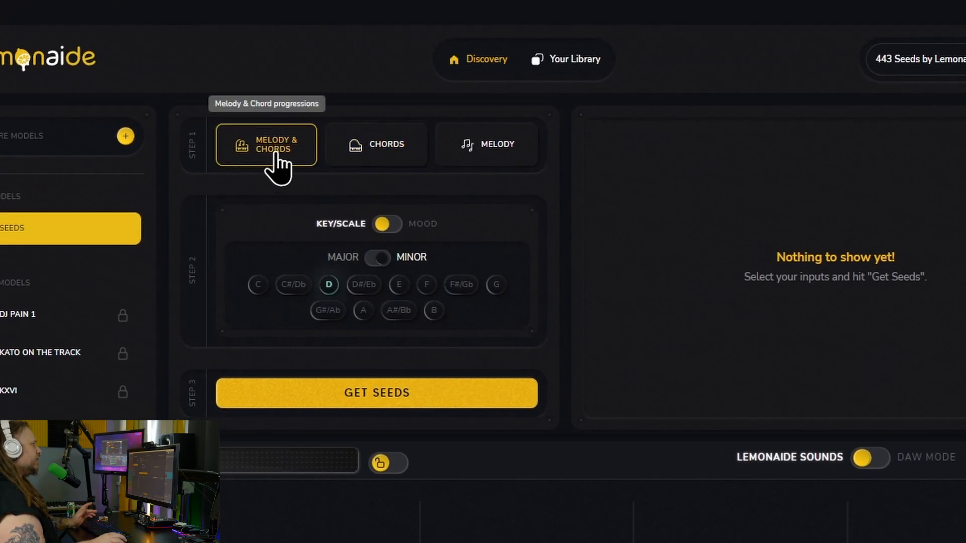
{"action": "left_click", "coordinate": [308, 393]}
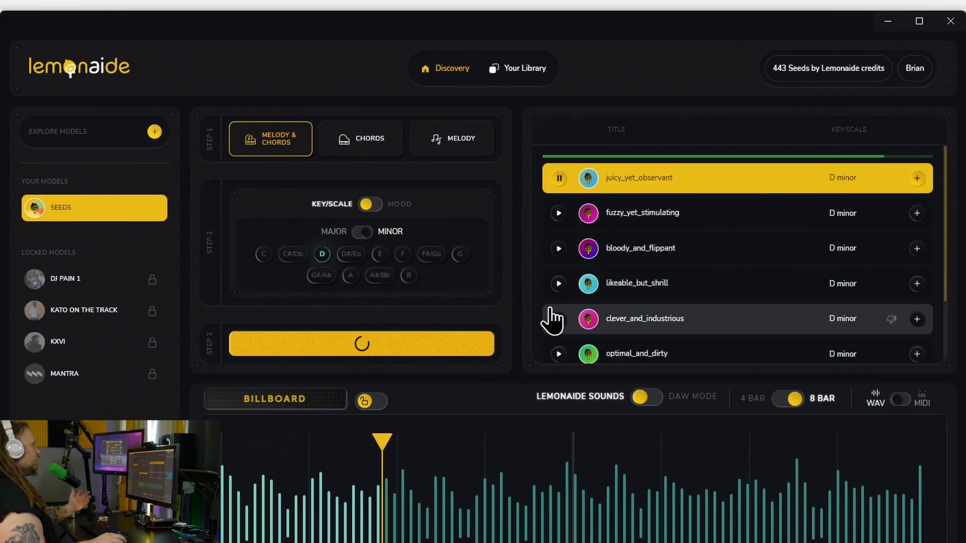
- Audition the bloody_and_flippant and likeable_but_shrill seeds, and switch playback from Lemonaide sounds to DAW mode
{"action": "left_click", "coordinate": [558, 248]}
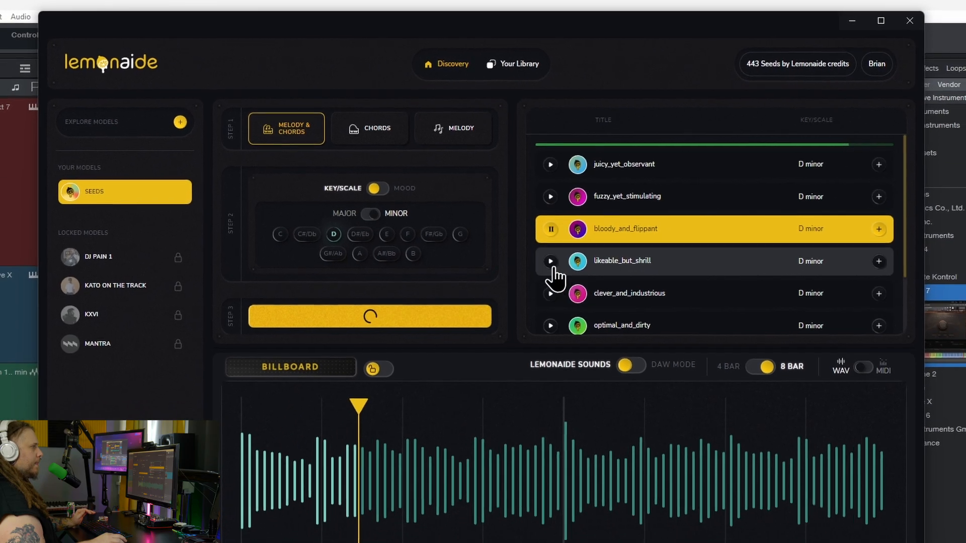
{"action": "left_click", "coordinate": [556, 276]}
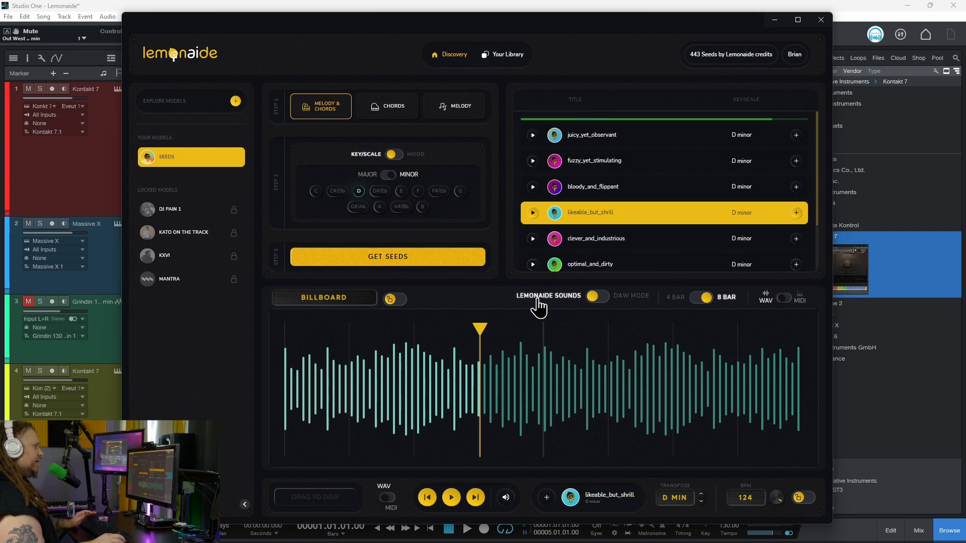
{"action": "left_click", "coordinate": [627, 301]}
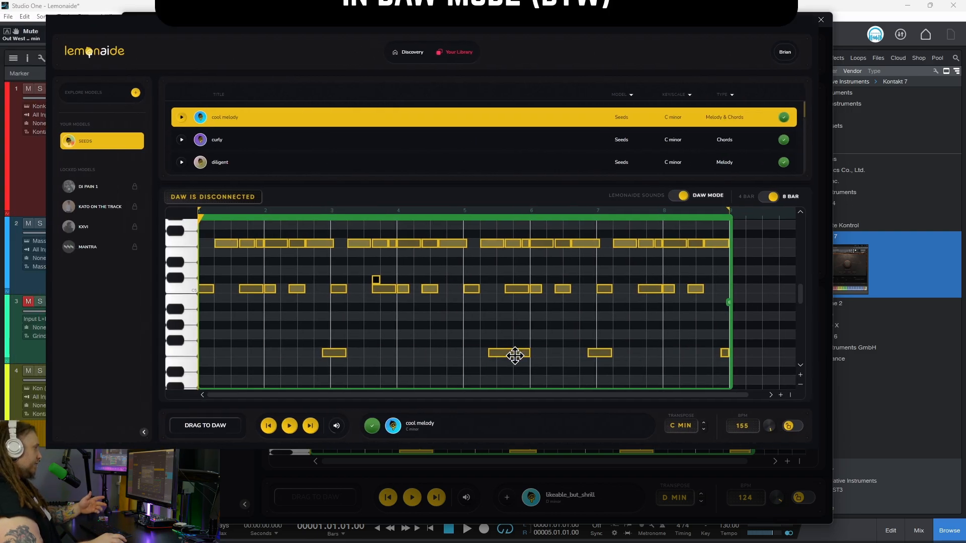
- Move several notes of the cool melody seed in the piano roll, toggle its bar length and shorten its loop range
{"action": "left_click_drag", "start_coordinate": [518, 352], "coordinate": [475, 362]}
{"action": "left_click_drag", "start_coordinate": [513, 287], "coordinate": [530, 334]}
{"action": "left_click", "coordinate": [768, 197]}
{"action": "left_click_drag", "start_coordinate": [728, 302], "coordinate": [701, 303]}
{"action": "left_click_drag", "start_coordinate": [578, 288], "coordinate": [534, 352]}
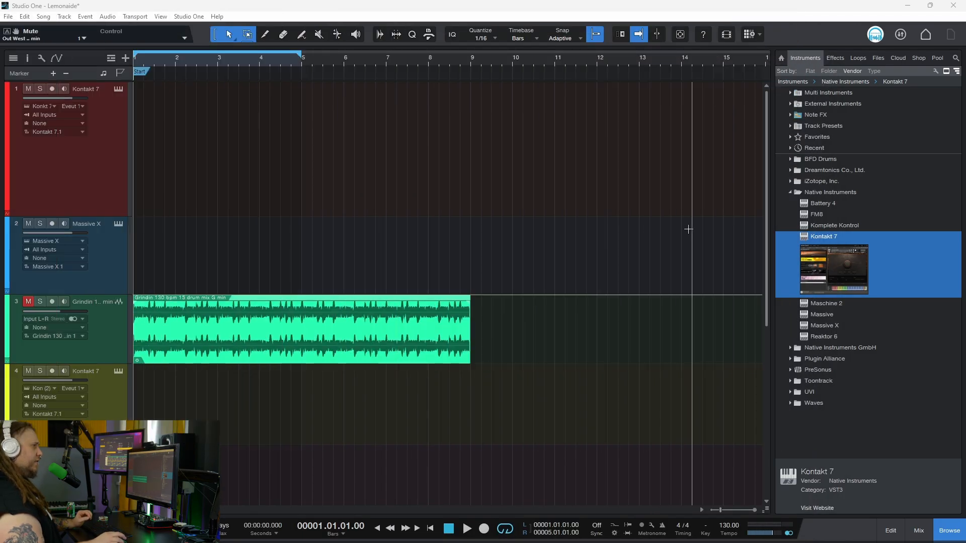
- Insert the Lemonaide Bridge effect on a new track below all existing tracks in Studio One
{"action": "left_click", "coordinate": [832, 61]}
{"action": "scroll", "coordinate": [847, 228], "scroll_direction": "down", "scroll_amount": 5}
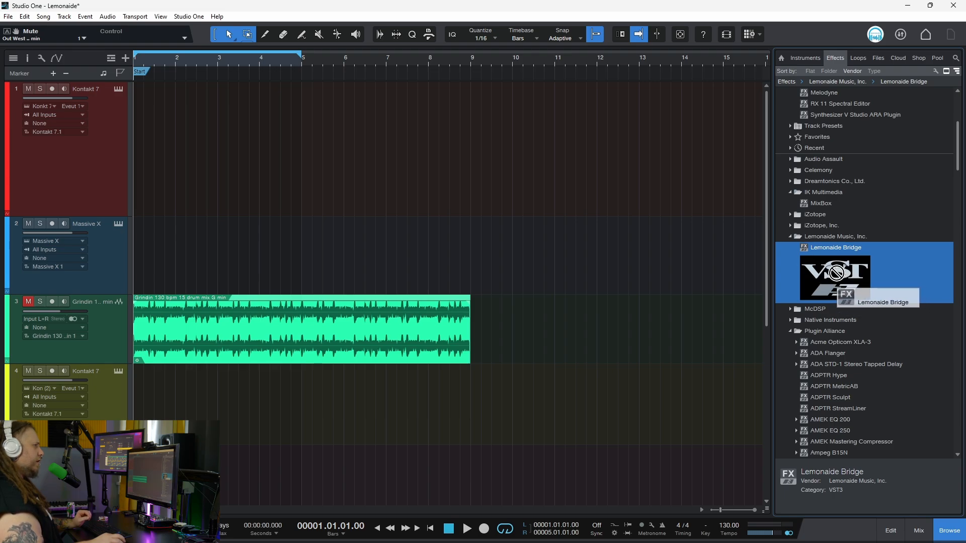
{"action": "left_click_drag", "start_coordinate": [836, 276], "coordinate": [266, 151]}
{"action": "scroll", "coordinate": [453, 252], "scroll_direction": "down", "scroll_amount": 5}
{"action": "left_click_drag", "start_coordinate": [850, 292], "coordinate": [270, 496]}
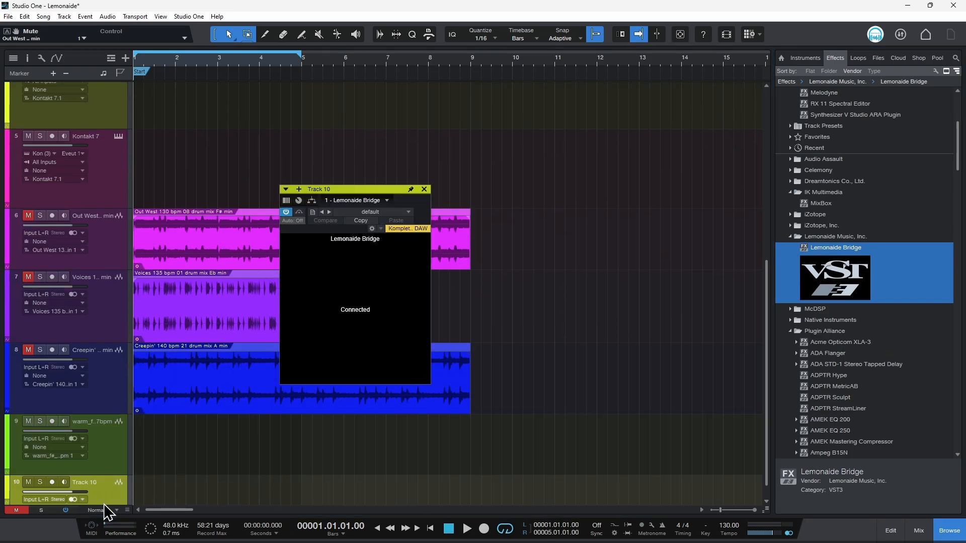
- Move the Lemonaide Bridge track directly below the first Kontakt 7 track and shift the plug-in window aside
{"action": "left_click_drag", "start_coordinate": [106, 499], "coordinate": [103, 126]}
{"action": "scroll", "coordinate": [135, 255], "scroll_direction": "up", "scroll_amount": 5}
{"action": "left_click_drag", "start_coordinate": [108, 424], "coordinate": [103, 176]}
{"action": "scroll", "coordinate": [143, 254], "scroll_direction": "up", "scroll_amount": 2}
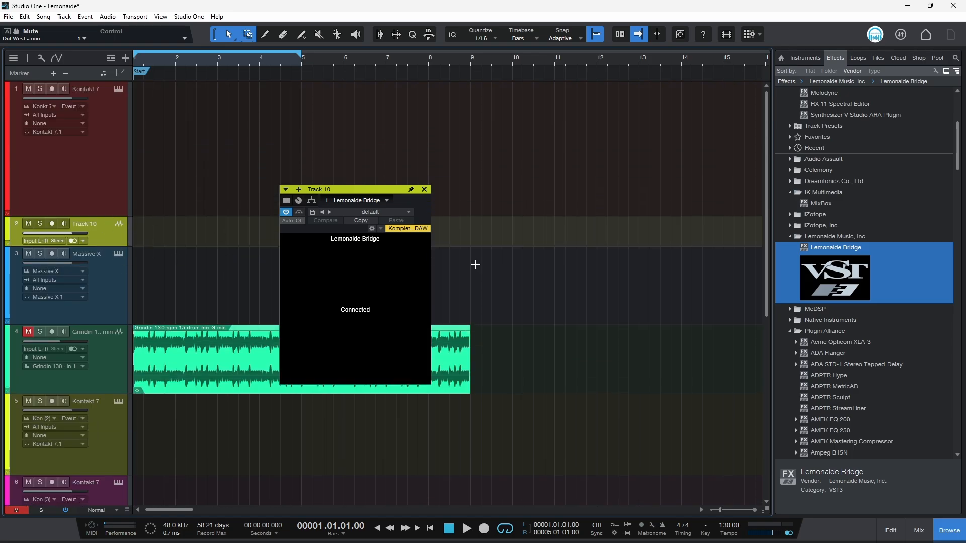
{"action": "left_click_drag", "start_coordinate": [354, 192], "coordinate": [529, 182]}
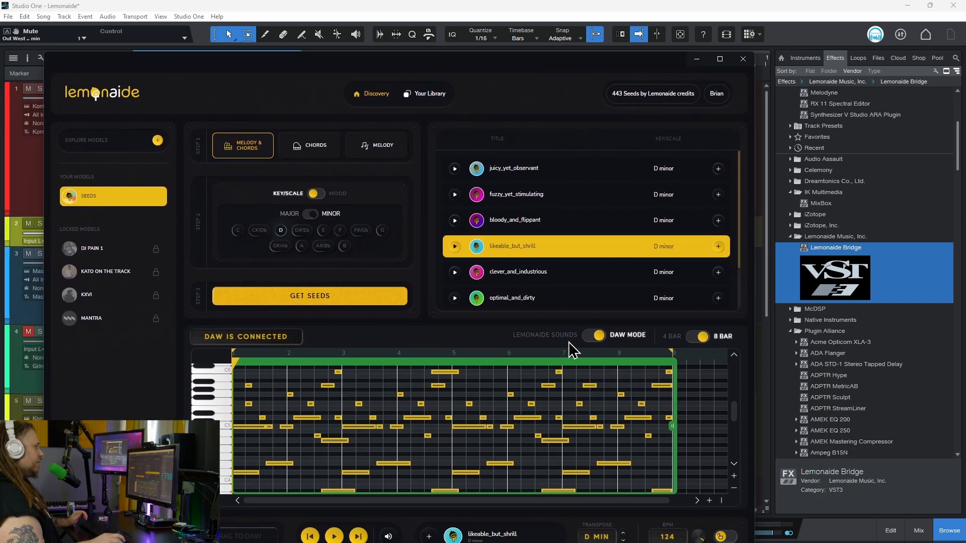
- Switch Lemonaide to its own sounds and back to DAW mode with the Bridge plug-in window visible alongside, dismissing the Bridge notice
{"action": "left_click", "coordinate": [568, 341]}
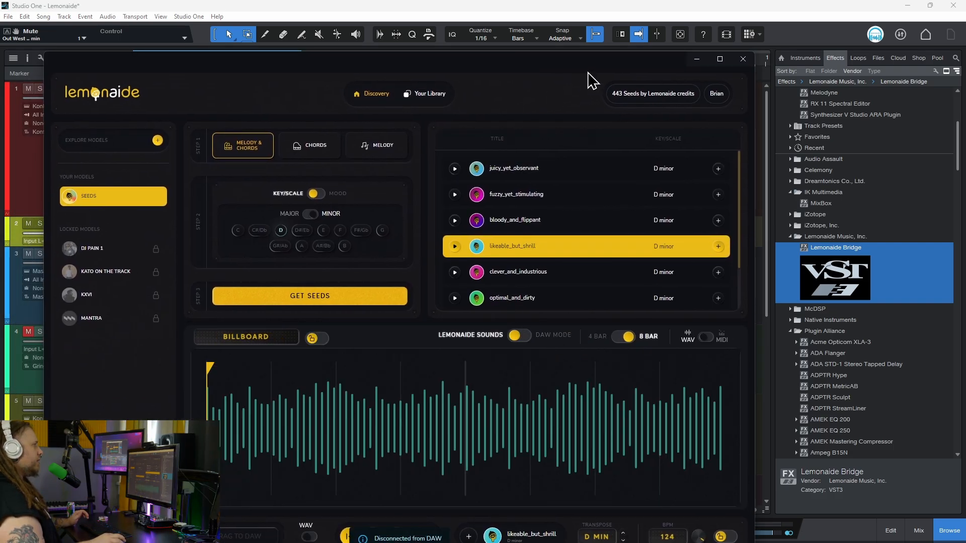
{"action": "left_click_drag", "start_coordinate": [599, 69], "coordinate": [345, 76]}
{"action": "left_click_drag", "start_coordinate": [572, 181], "coordinate": [774, 171]}
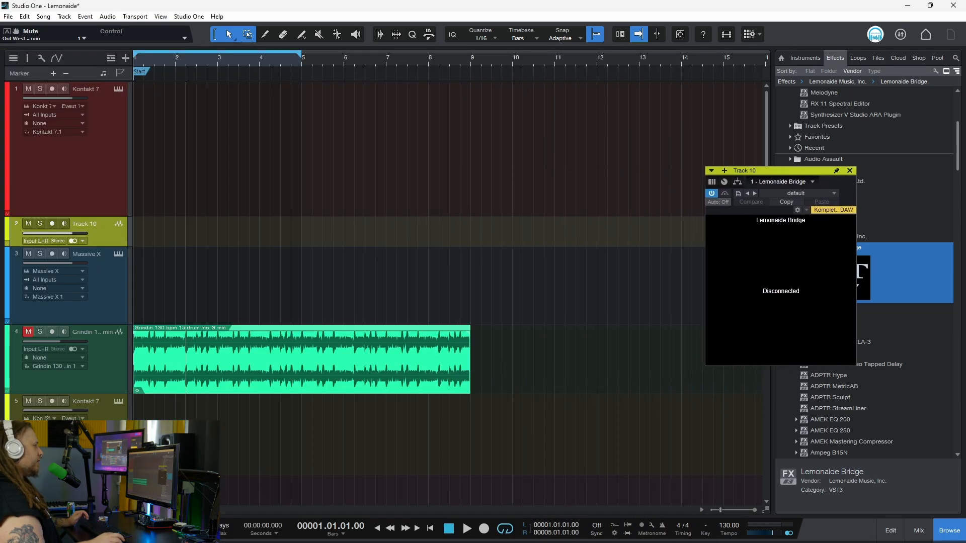
{"action": "left_click", "coordinate": [618, 532]}
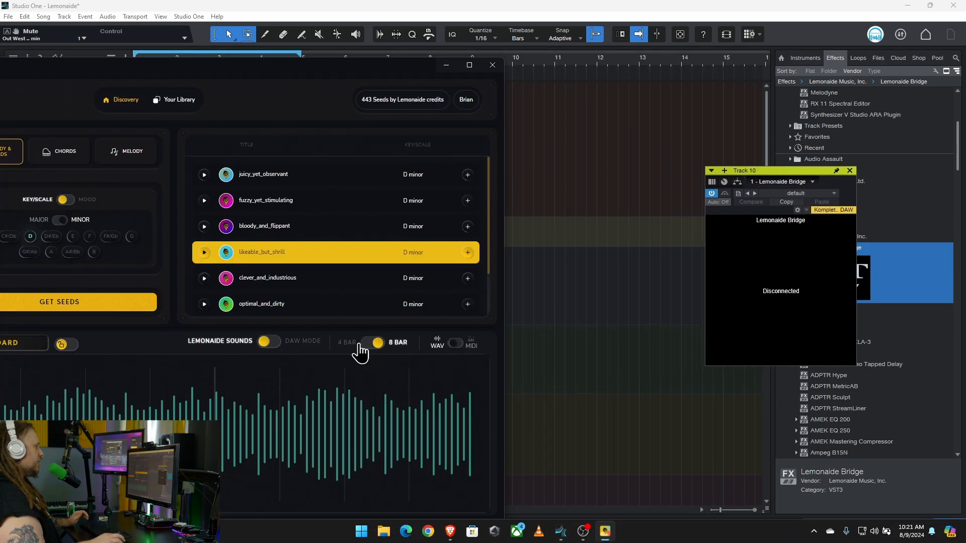
{"action": "left_click", "coordinate": [307, 342]}
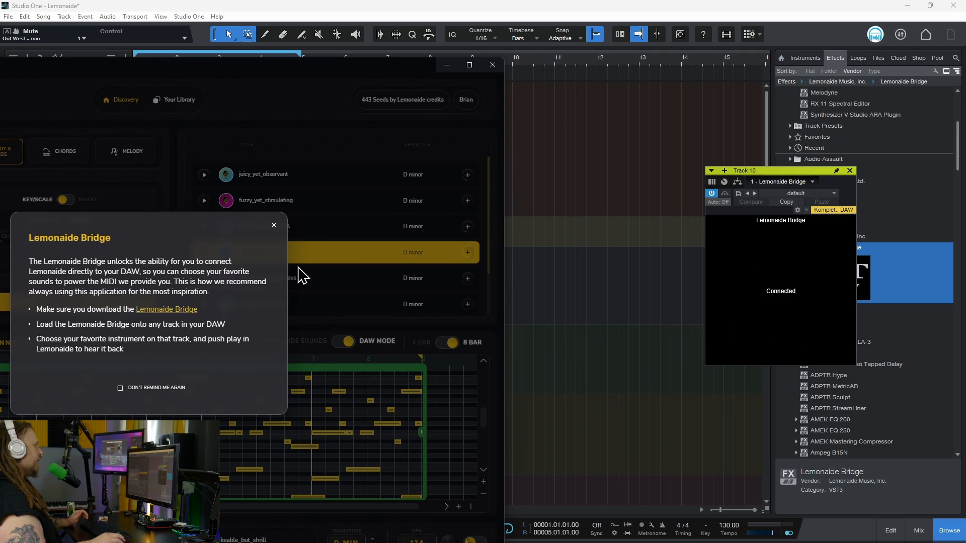
{"action": "left_click", "coordinate": [276, 228]}
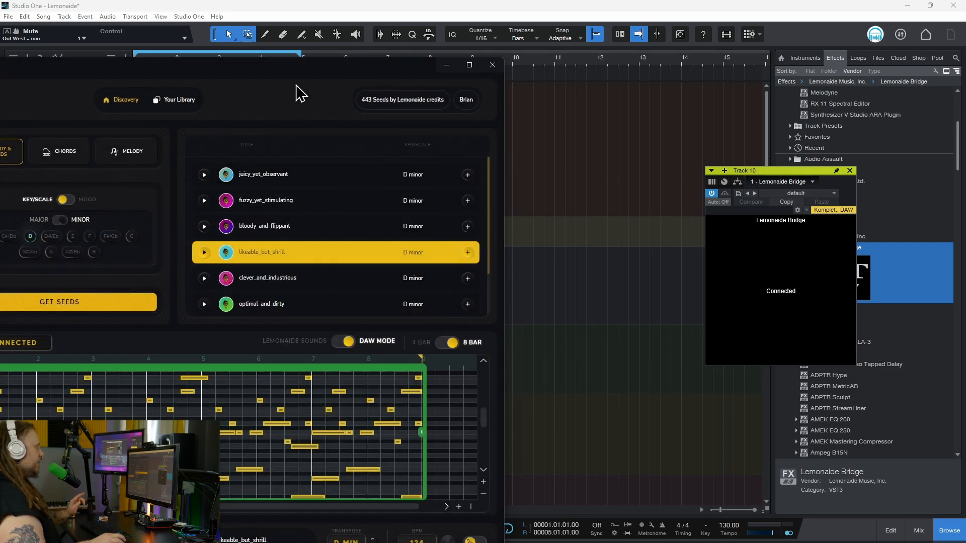
{"action": "left_click_drag", "start_coordinate": [288, 72], "coordinate": [332, 73]}
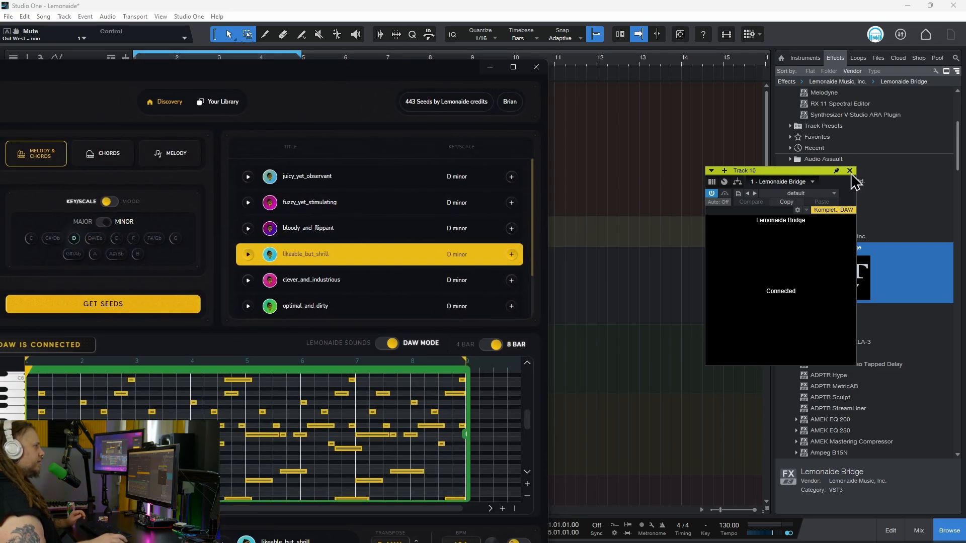
- Close the Lemonaide Bridge plug-in window and open the first track's Kontakt 7 instrument, shifting the windows to fit
{"action": "left_click", "coordinate": [850, 171]}
{"action": "left_click", "coordinate": [605, 531]}
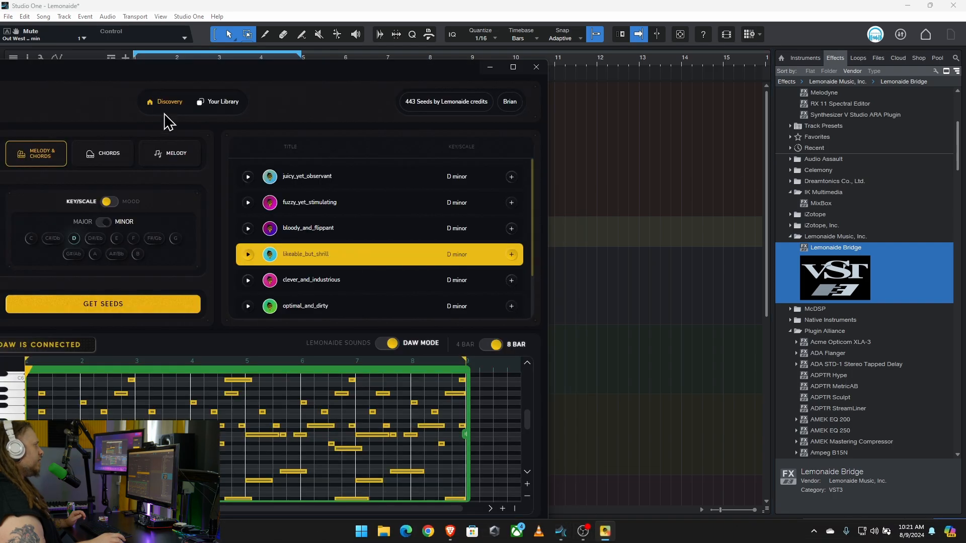
{"action": "left_click_drag", "start_coordinate": [141, 70], "coordinate": [582, 48]}
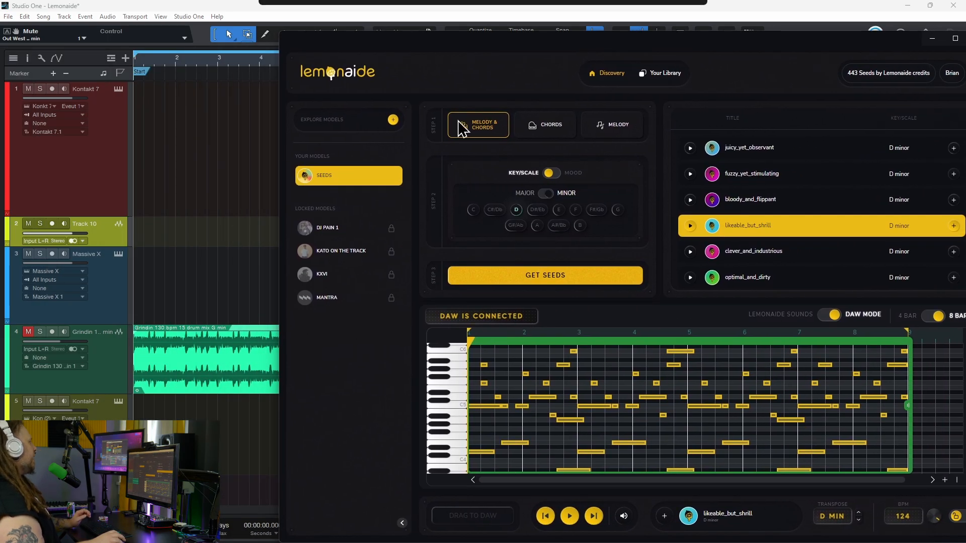
{"action": "left_click", "coordinate": [121, 92]}
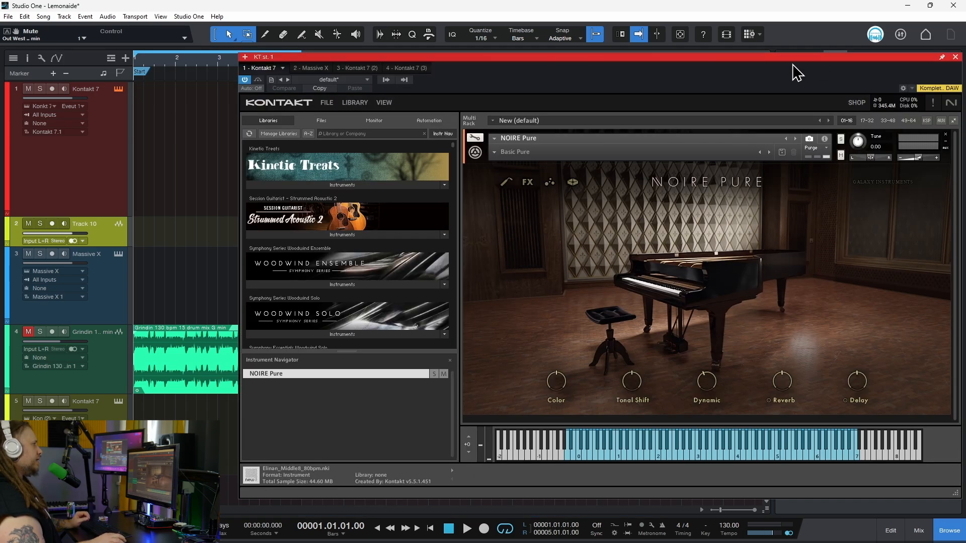
{"action": "left_click_drag", "start_coordinate": [800, 64], "coordinate": [709, 65]}
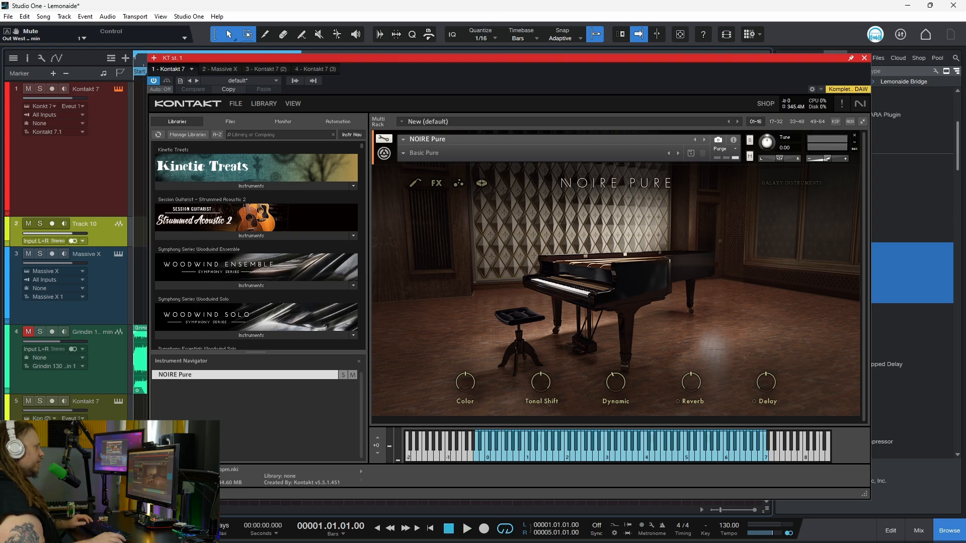
- Start and stop the likeable_but_shrill seed in Lemonaide, and return to the Kontakt window in Studio One
{"action": "left_click", "coordinate": [607, 531]}
{"action": "left_click_drag", "start_coordinate": [757, 45], "coordinate": [667, 41]}
{"action": "left_click", "coordinate": [600, 223]}
{"action": "left_click", "coordinate": [599, 225]}
{"action": "left_click_drag", "start_coordinate": [372, 41], "coordinate": [458, 120]}
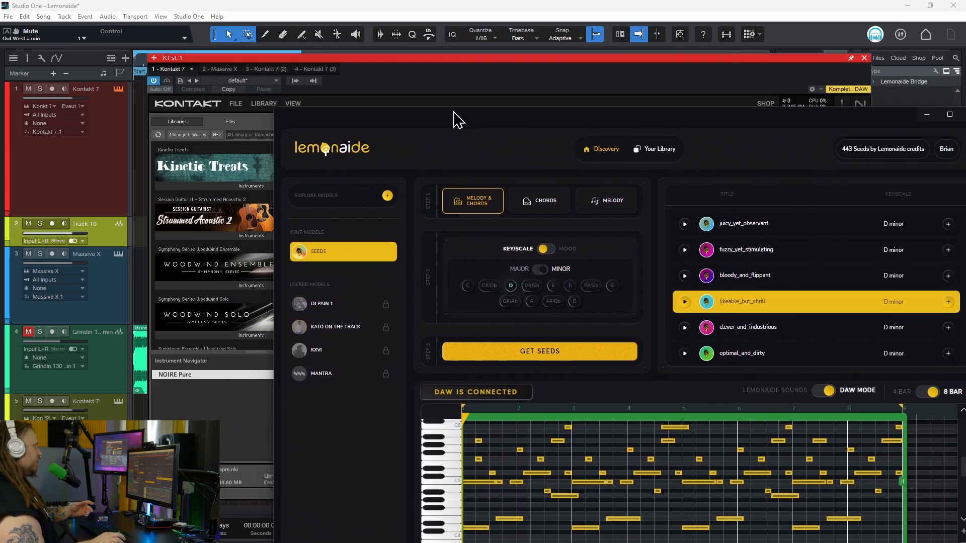
{"action": "left_click", "coordinate": [411, 107]}
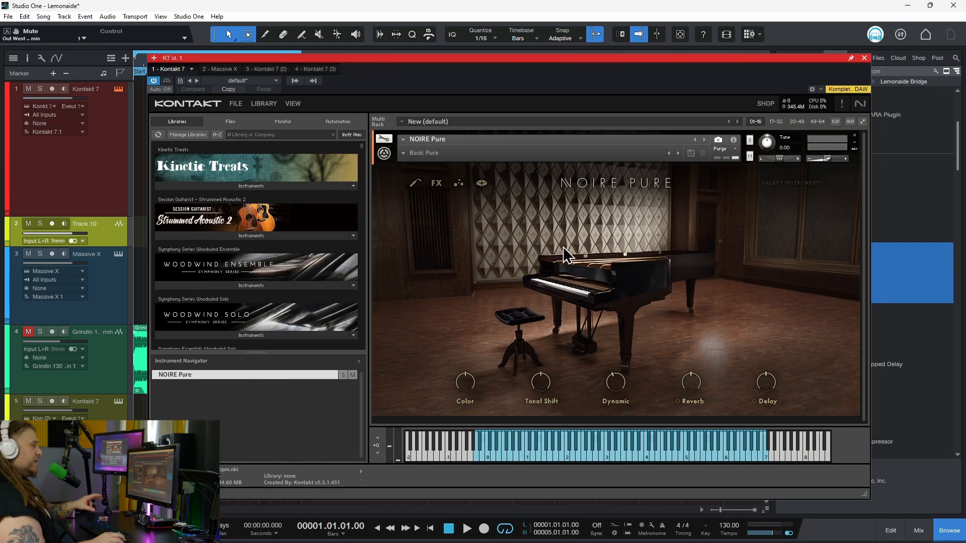
- Select the first Kontakt 7 track and set its input to Lemonaide Bridge
{"action": "left_click", "coordinate": [114, 179]}
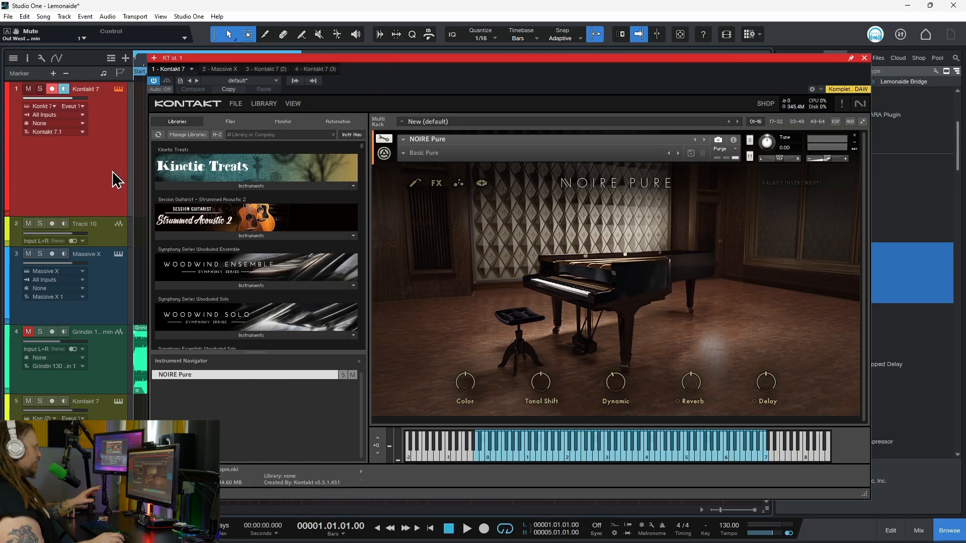
{"action": "left_click", "coordinate": [50, 117]}
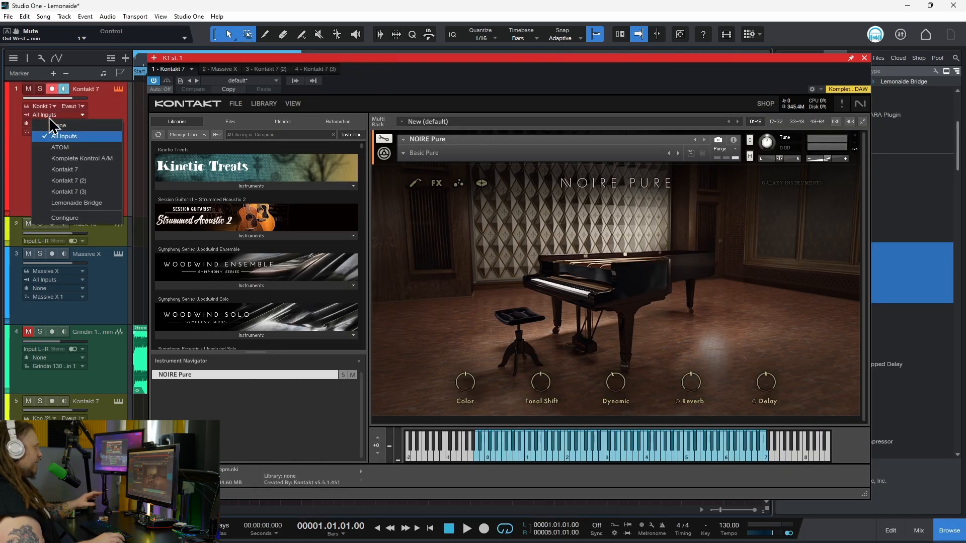
{"action": "left_click", "coordinate": [90, 203]}
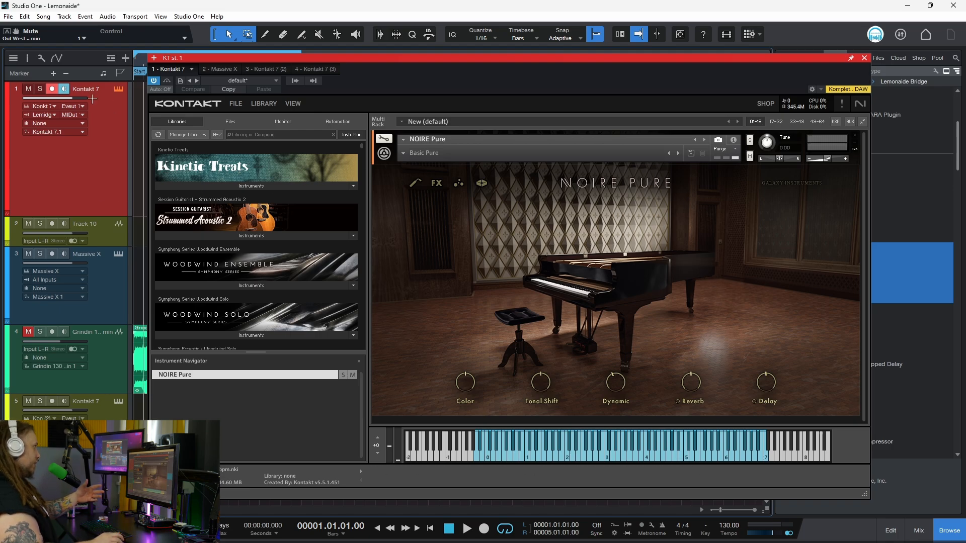
- Play the likeable_but_shrill seed from Lemonaide through Kontakt, moving its window aside to watch the instrument and back again
{"action": "mouse_move", "coordinate": [655, 537]}
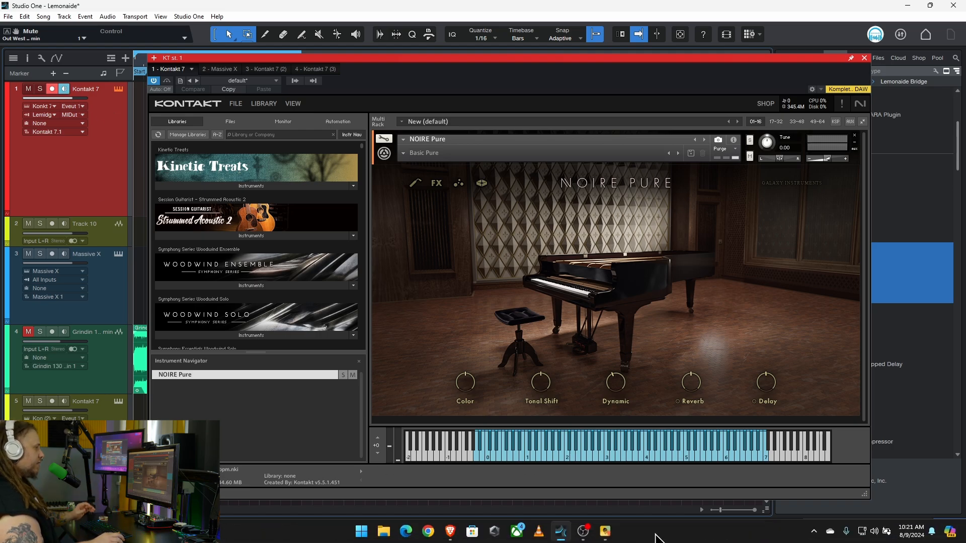
{"action": "left_click", "coordinate": [605, 531]}
{"action": "left_click", "coordinate": [684, 302]}
{"action": "left_click_drag", "start_coordinate": [791, 125], "coordinate": [633, 59]}
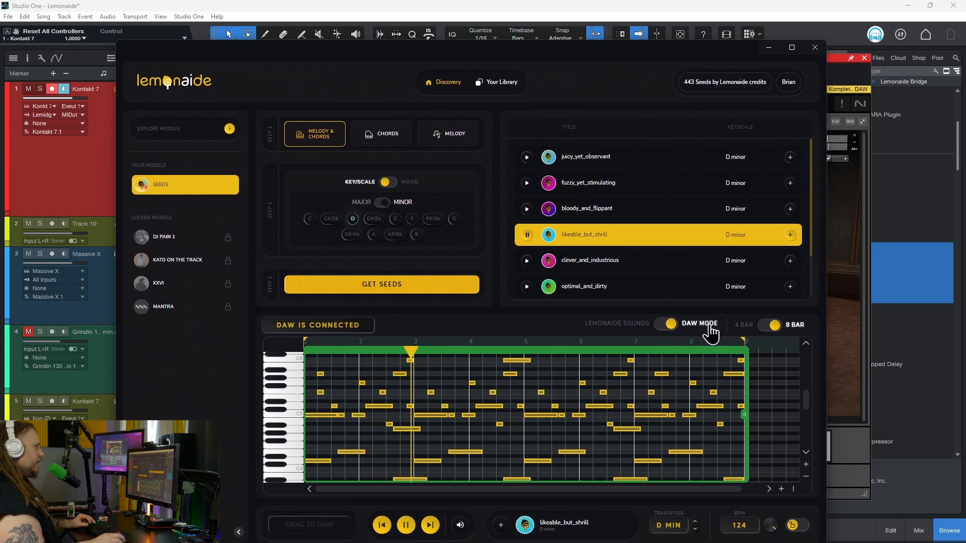
{"action": "left_click_drag", "start_coordinate": [641, 59], "coordinate": [0, 50]}
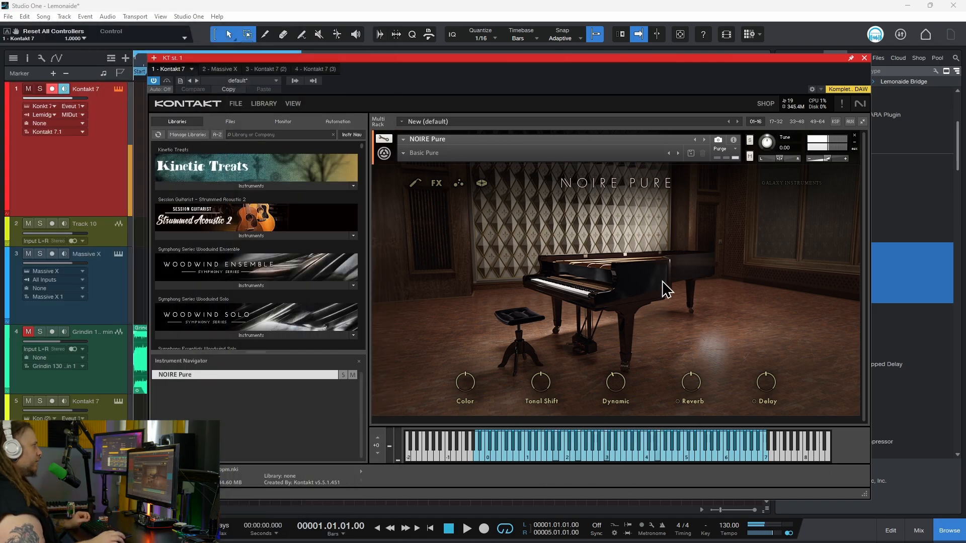
{"action": "left_click_drag", "start_coordinate": [0, 59], "coordinate": [636, 54]}
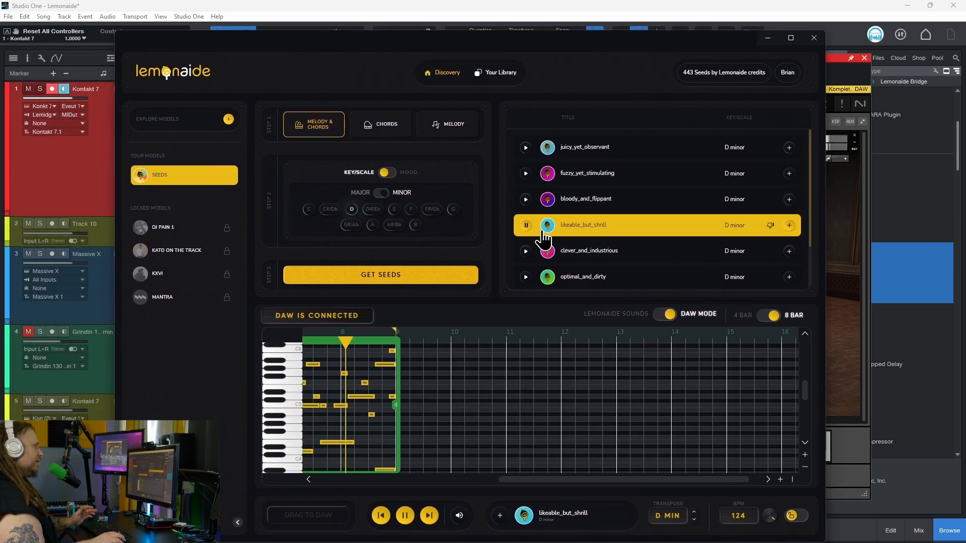
- Audition the clever_and_industrious and optimal_and_dirty seeds through Kontakt, and stop playback
{"action": "left_click", "coordinate": [526, 251]}
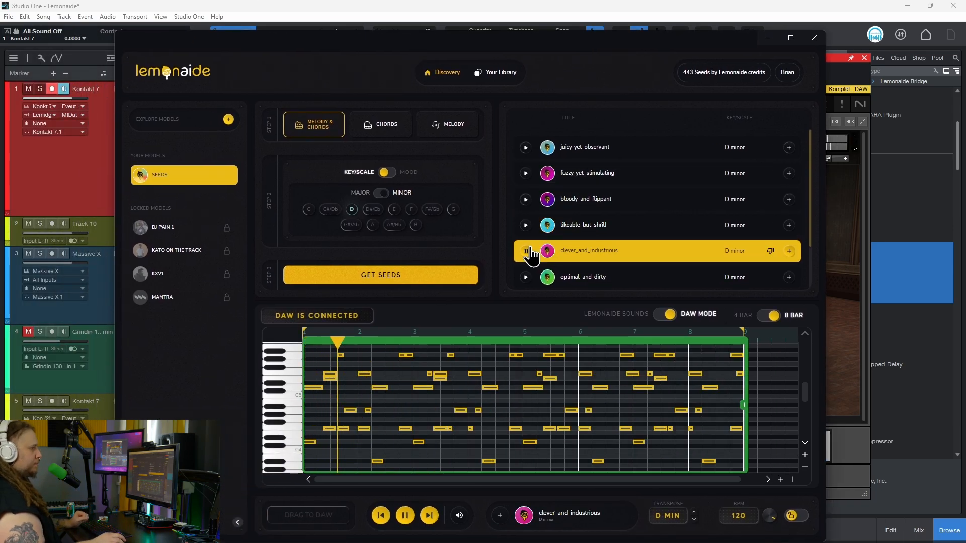
{"action": "left_click", "coordinate": [526, 277]}
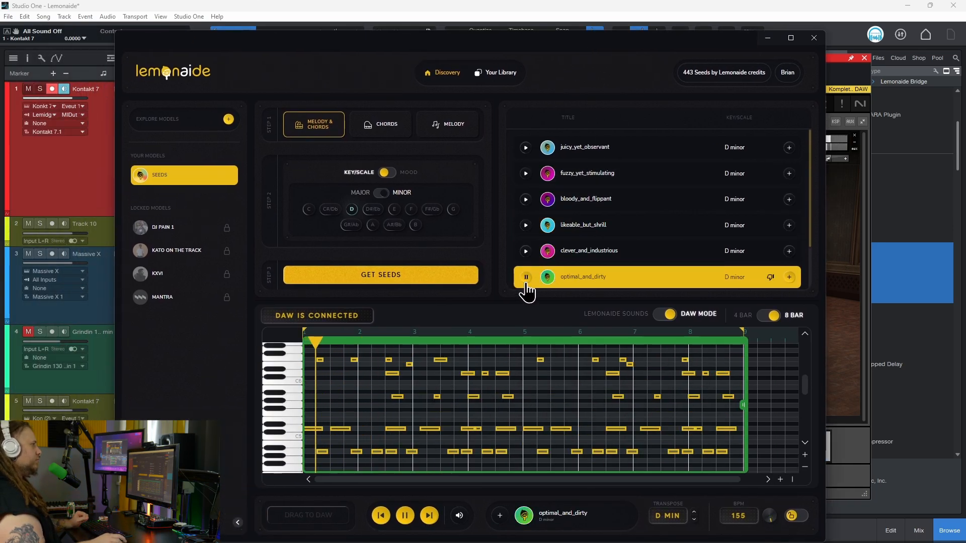
{"action": "scroll", "coordinate": [527, 282], "scroll_direction": "down", "scroll_amount": 2}
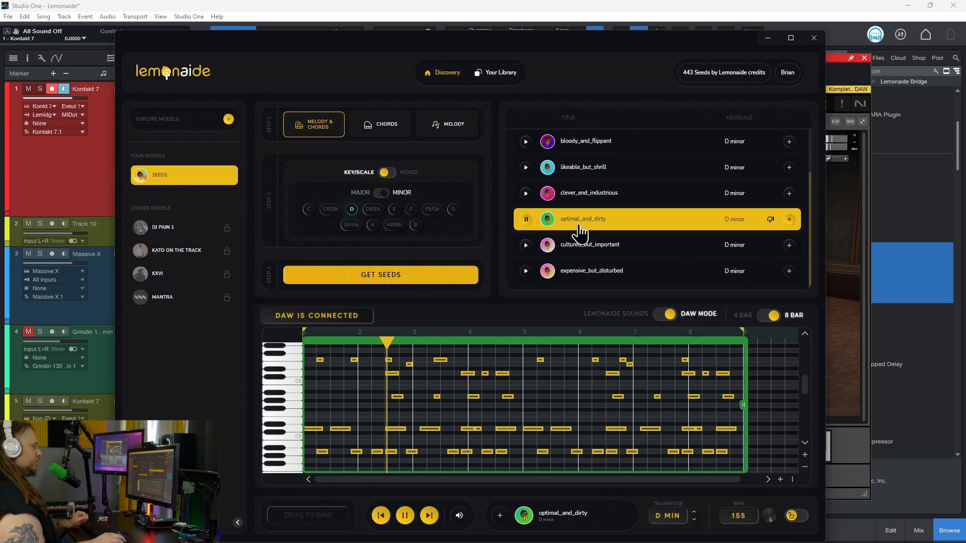
{"action": "left_click", "coordinate": [525, 219]}
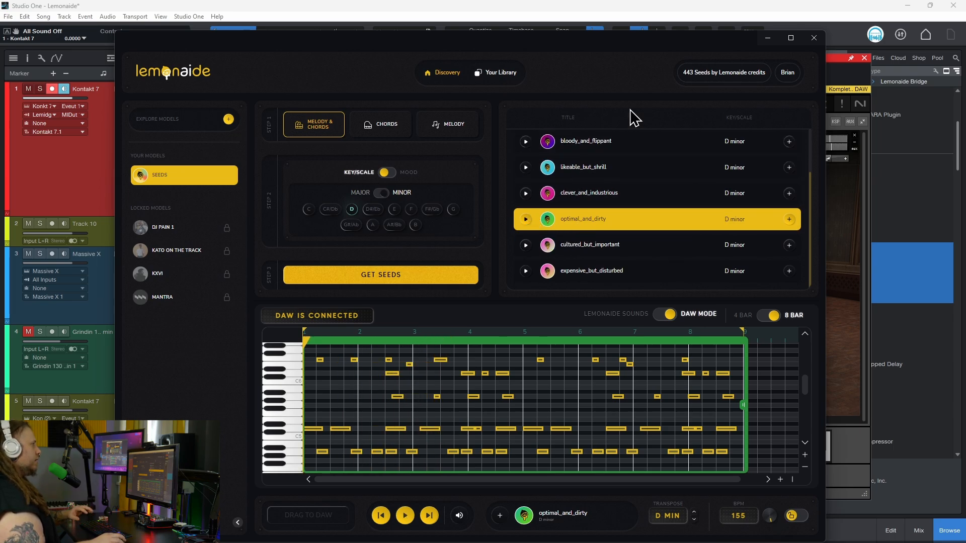
- Minimize Lemonaide, close the Kontakt window, and set the Massive X track's input to Lemonaide Bridge
{"action": "left_click", "coordinate": [768, 37]}
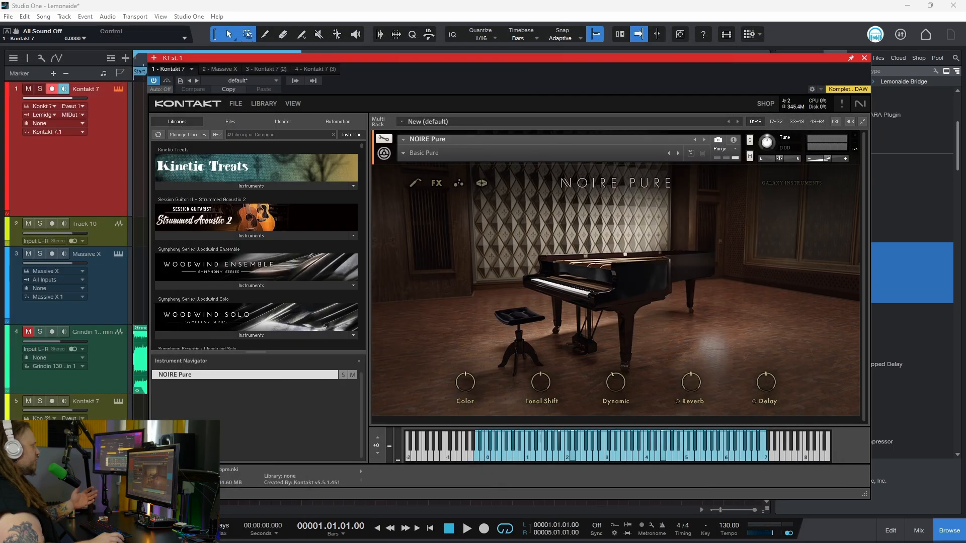
{"action": "left_click", "coordinate": [865, 58]}
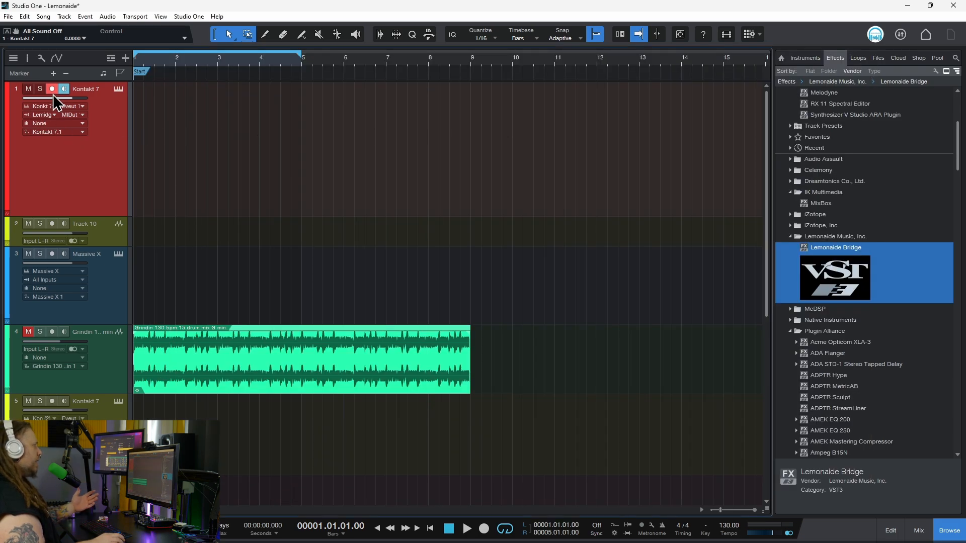
{"action": "scroll", "coordinate": [166, 195], "scroll_direction": "down", "scroll_amount": 3}
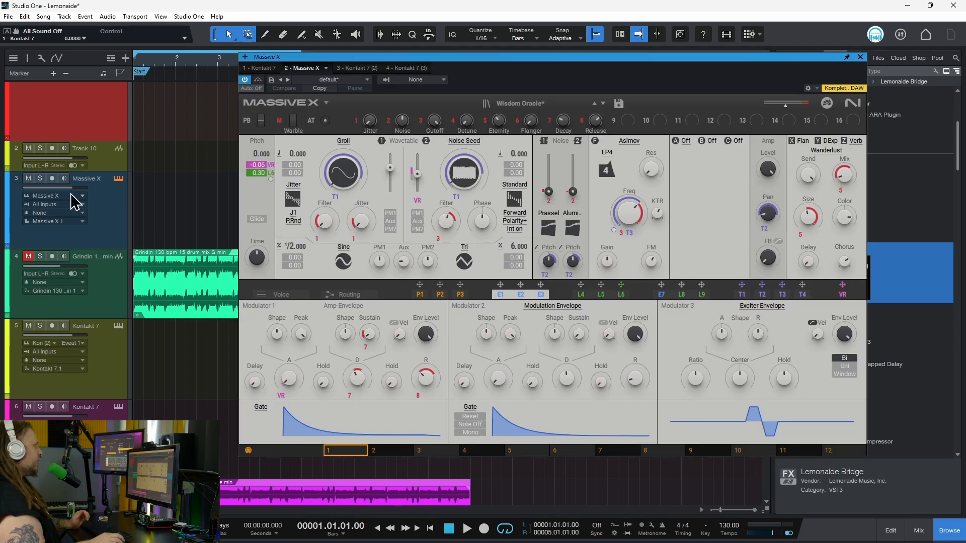
{"action": "left_click", "coordinate": [74, 205]}
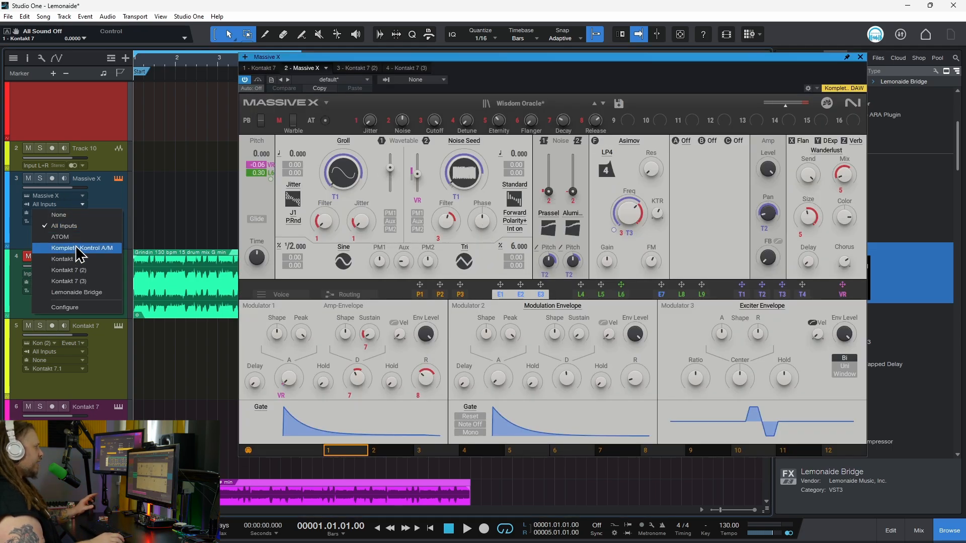
{"action": "left_click", "coordinate": [84, 293]}
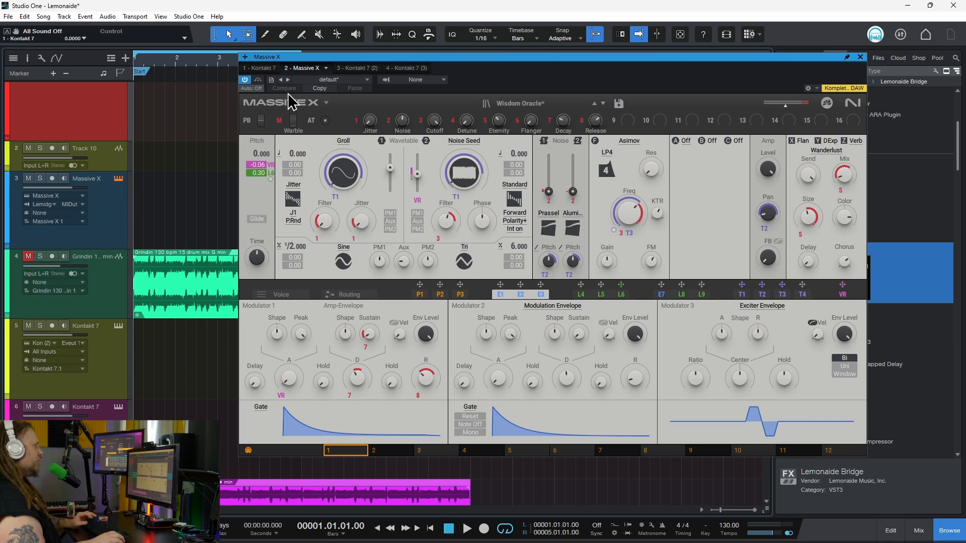
- Bring up Lemonaide, start playing the optimal_and_dirty seed, and move its window off the Massive X instrument
{"action": "scroll", "coordinate": [167, 183], "scroll_direction": "up", "scroll_amount": 2}
{"action": "scroll", "coordinate": [168, 184], "scroll_direction": "down", "scroll_amount": 6}
{"action": "scroll", "coordinate": [169, 184], "scroll_direction": "up", "scroll_amount": 3}
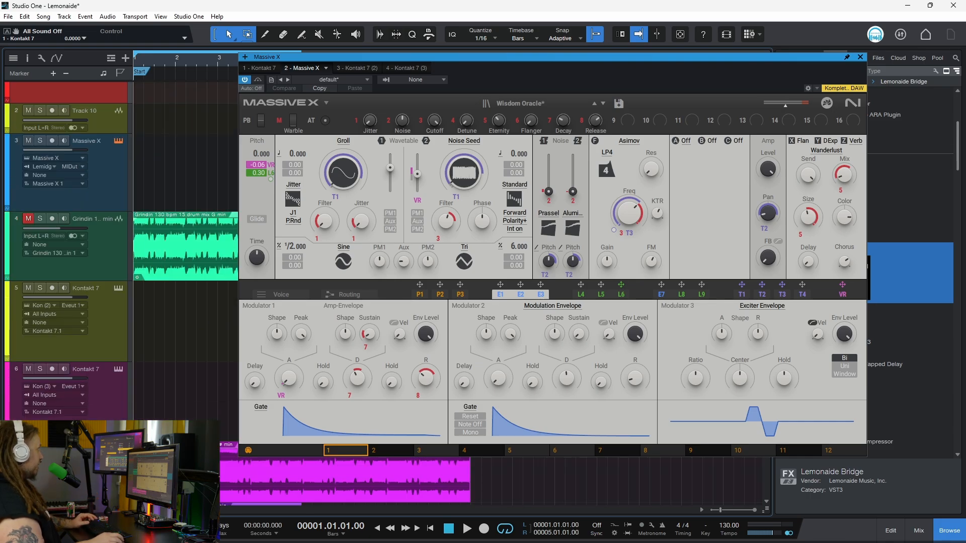
{"action": "left_click_drag", "start_coordinate": [0, 101], "coordinate": [673, 39]}
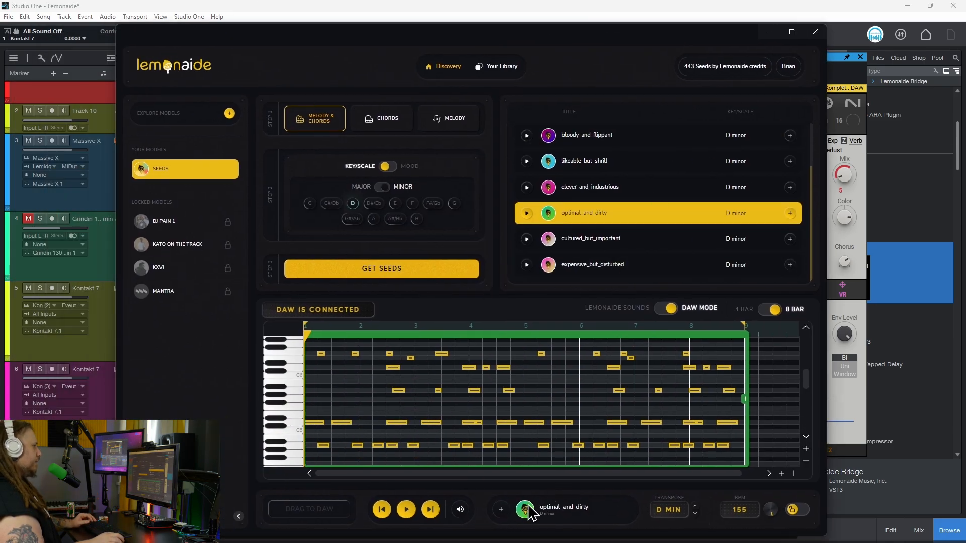
{"action": "left_click", "coordinate": [526, 212]}
{"action": "left_click_drag", "start_coordinate": [672, 50], "coordinate": [0, 76]}
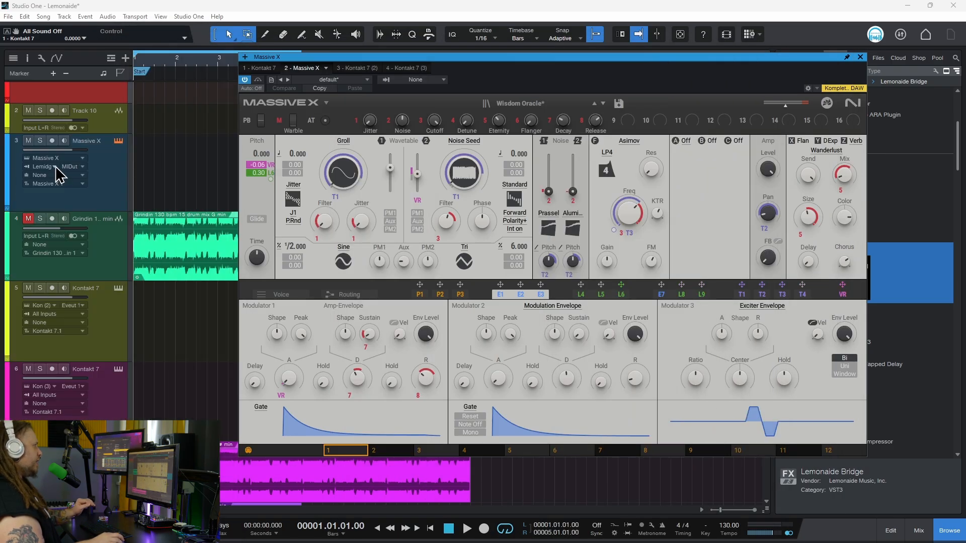
- Check the Massive X track's input choices, arm the track for recording and lower its volume slightly
{"action": "left_click", "coordinate": [48, 166]}
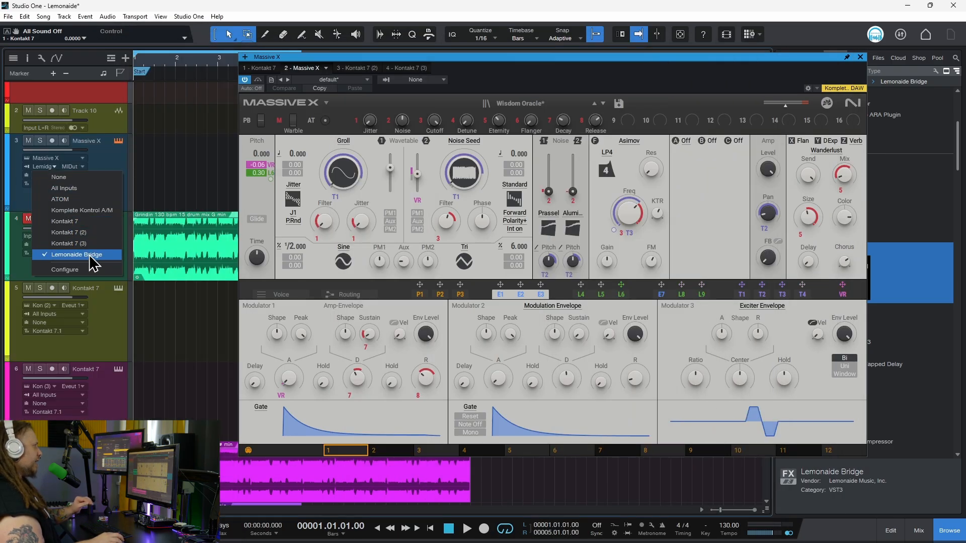
{"action": "left_click", "coordinate": [109, 157]}
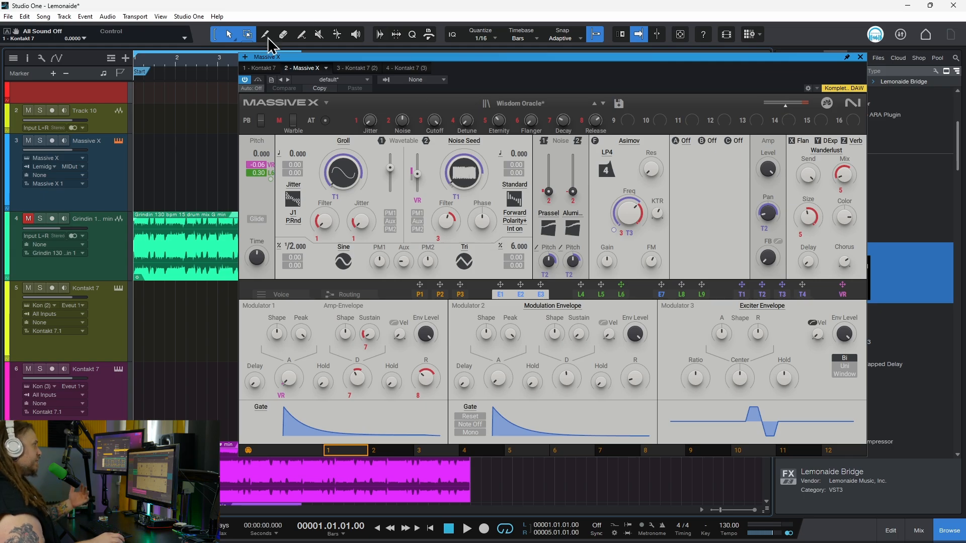
{"action": "left_click", "coordinate": [49, 143]}
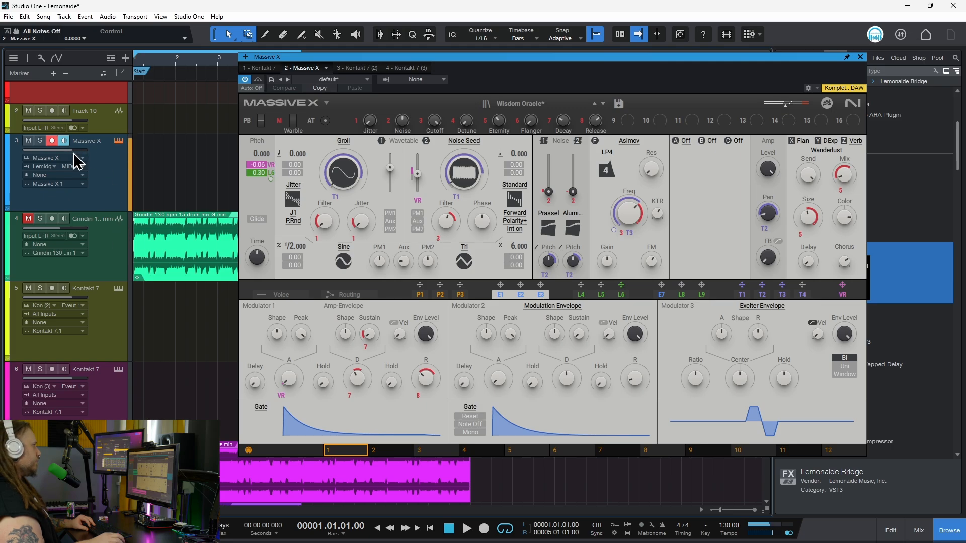
{"action": "left_click_drag", "start_coordinate": [73, 153], "coordinate": [65, 154]}
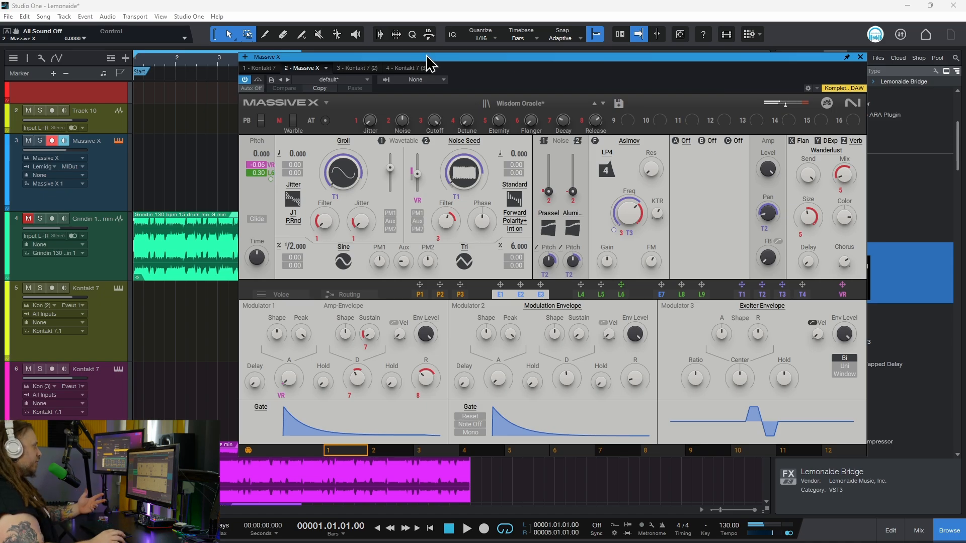
- Load the Apricot Pop preset in Massive X and play the cultured_but_important seed through it, moving the windows to uncover the track
{"action": "left_click", "coordinate": [522, 103]}
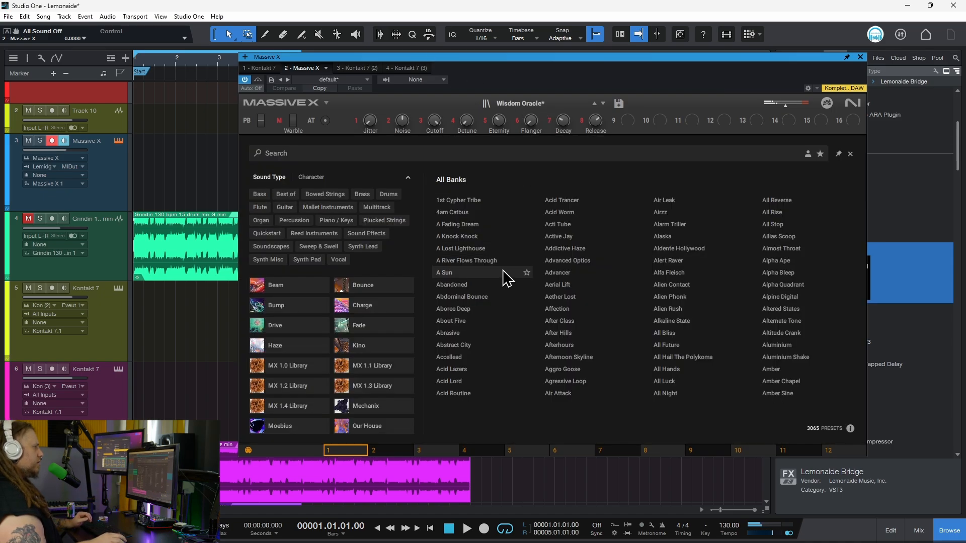
{"action": "left_click", "coordinate": [470, 252]}
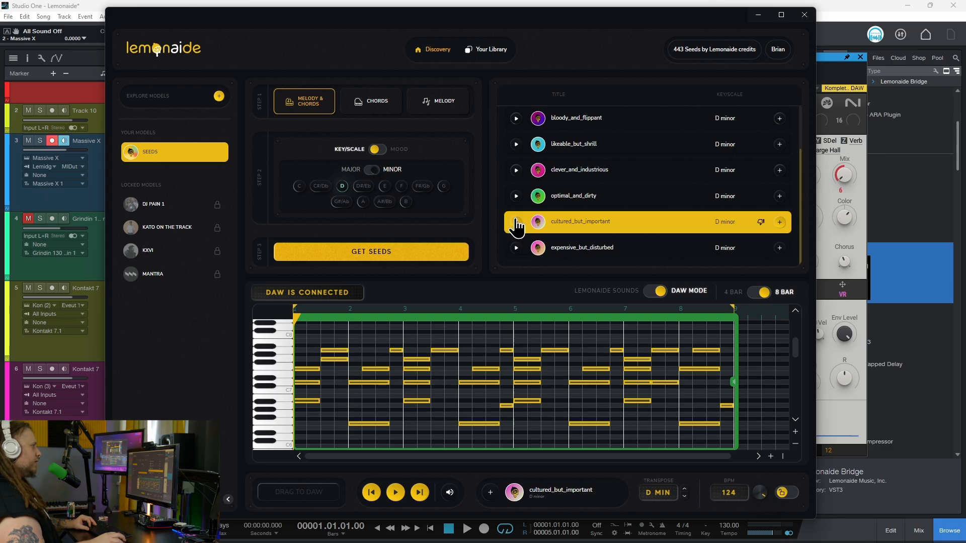
{"action": "left_click", "coordinate": [516, 222]}
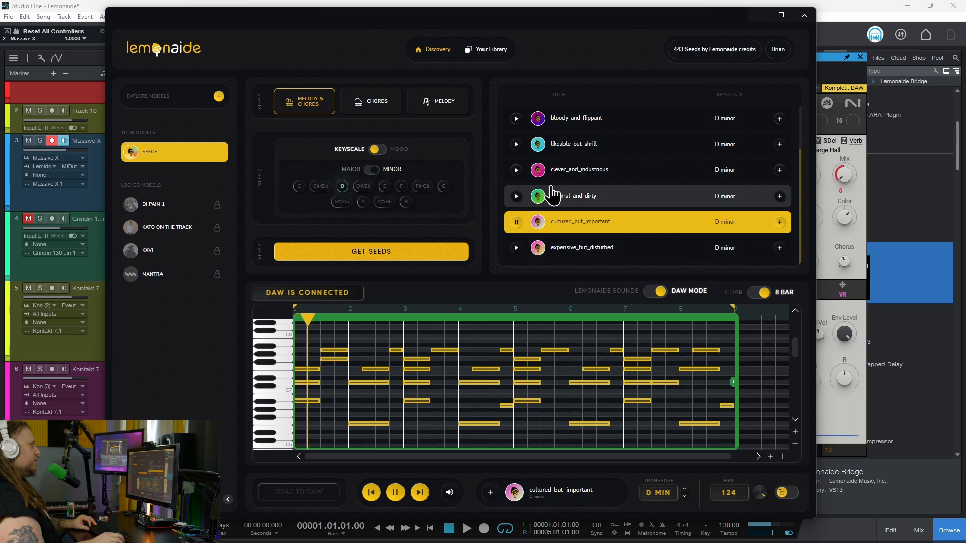
{"action": "left_click_drag", "start_coordinate": [636, 22], "coordinate": [680, 47]}
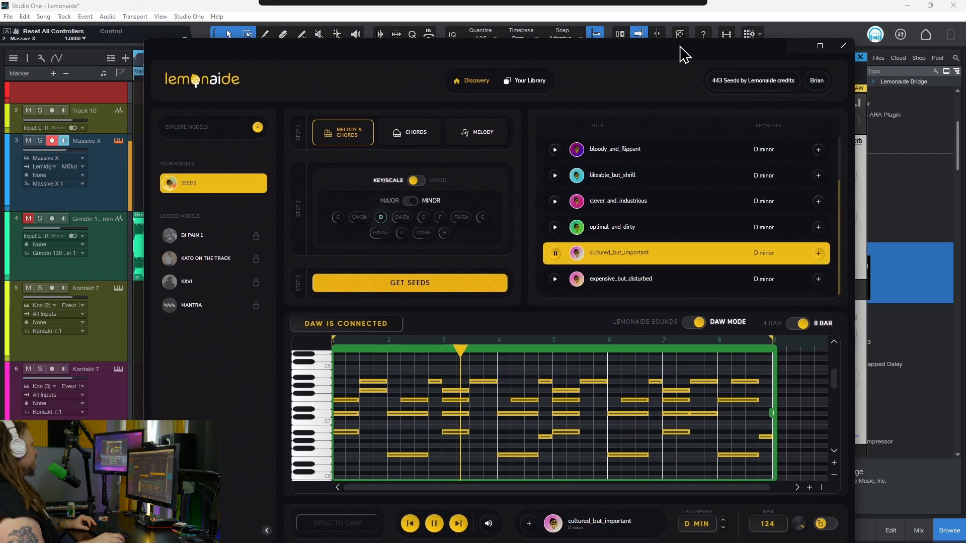
{"action": "left_click_drag", "start_coordinate": [680, 46], "coordinate": [0, 146]}
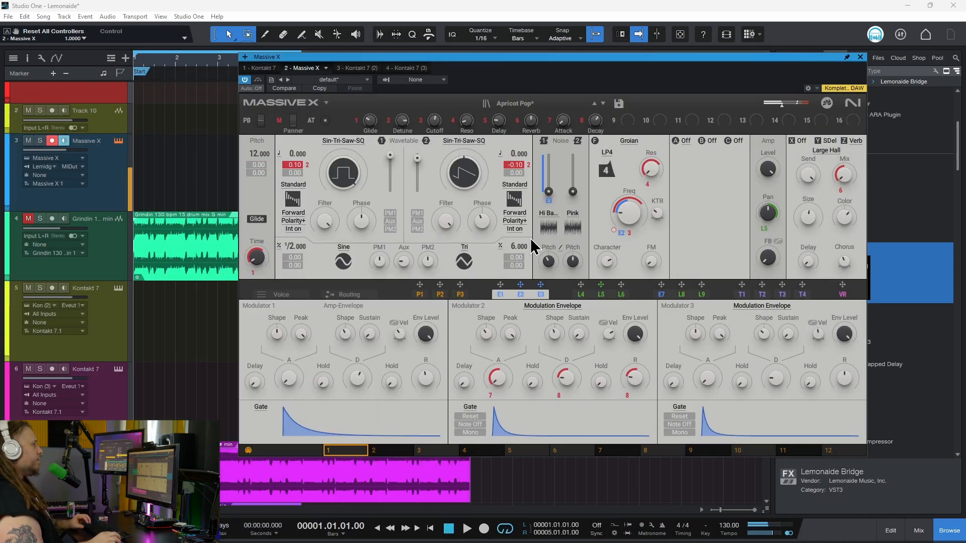
{"action": "left_click_drag", "start_coordinate": [718, 66], "coordinate": [712, 81]}
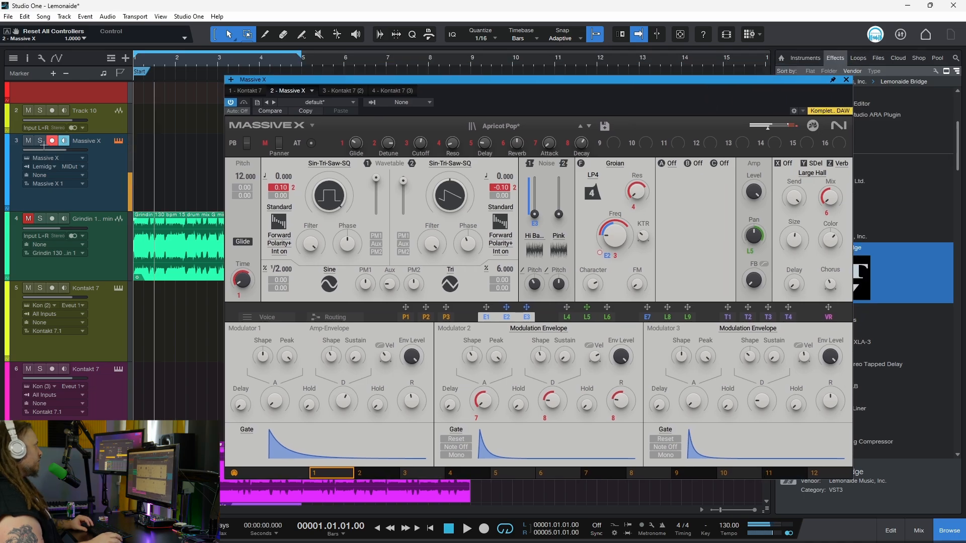
- Add the cultured_but_important seed to the library, audition it from there, and stop playback
{"action": "left_click_drag", "start_coordinate": [0, 65], "coordinate": [662, 48]}
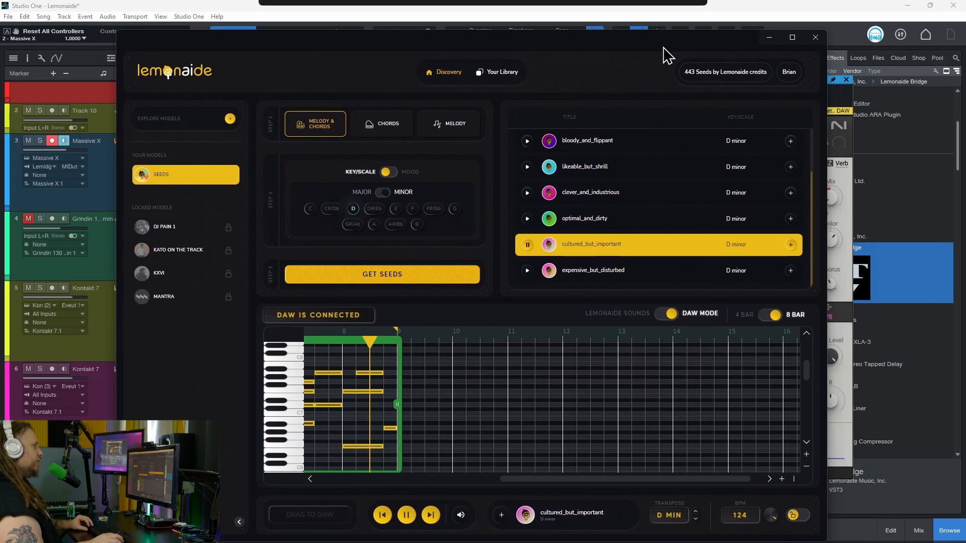
{"action": "left_click", "coordinate": [790, 247]}
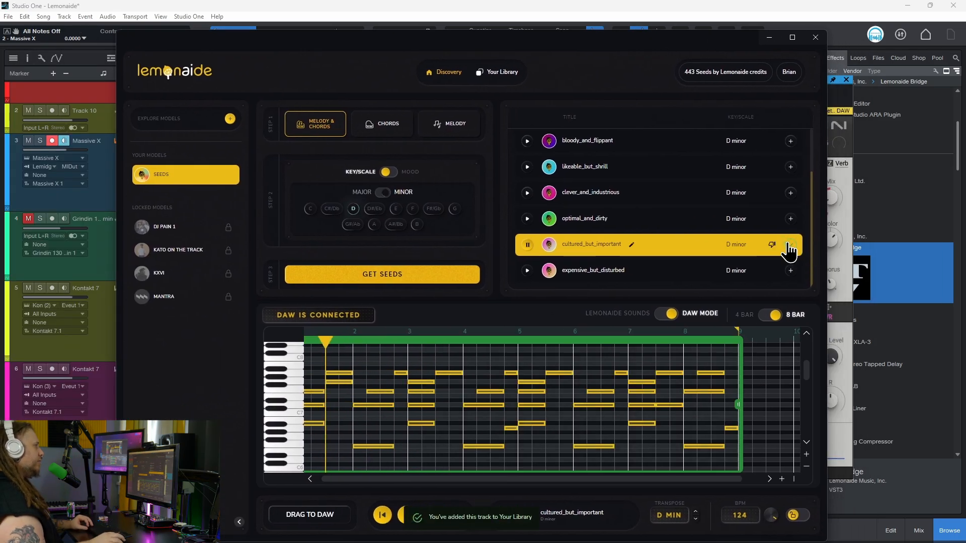
{"action": "left_click", "coordinate": [501, 74]}
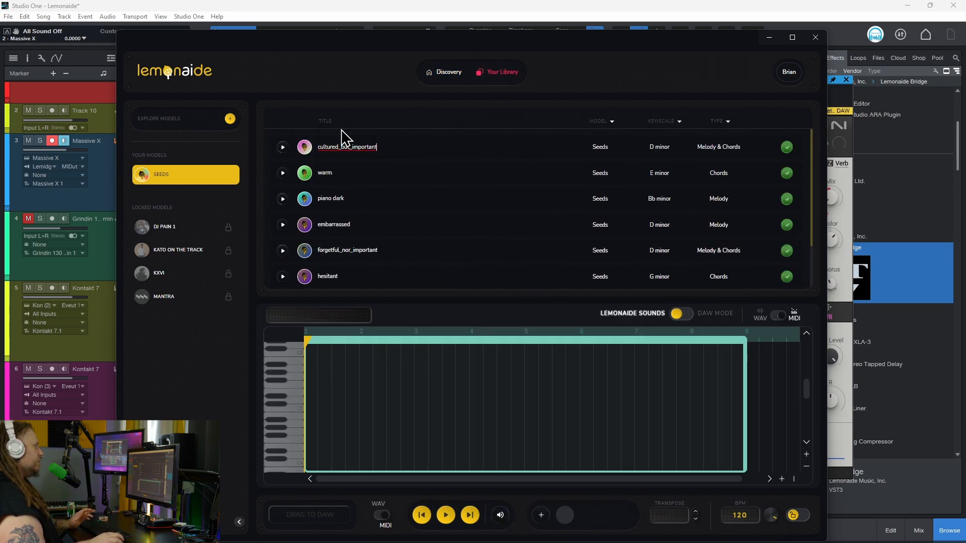
{"action": "left_click", "coordinate": [388, 147]}
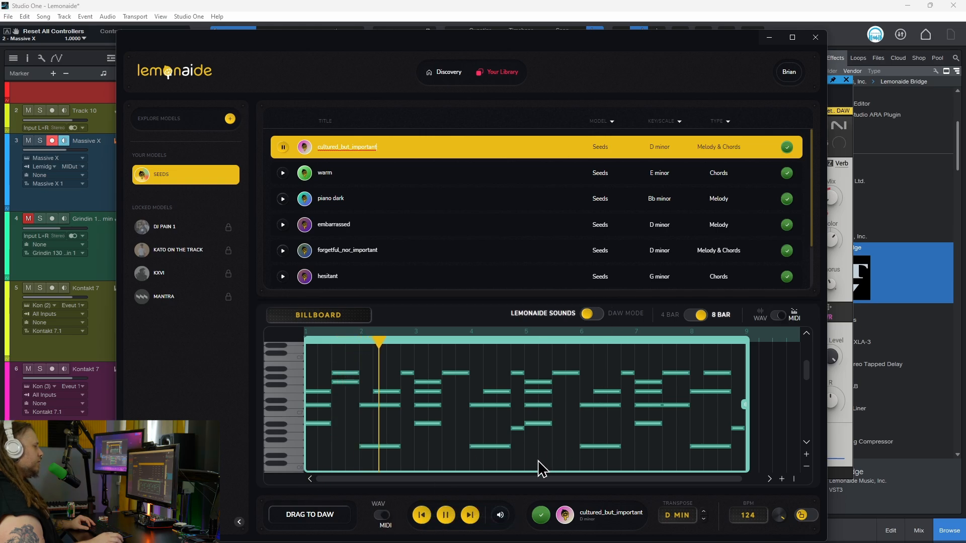
{"action": "left_click", "coordinate": [445, 515]}
- Switch the library seed to DAW Mode and back to Lemonaide Sounds, and try to place it on the Massive X track
{"action": "left_click", "coordinate": [625, 313]}
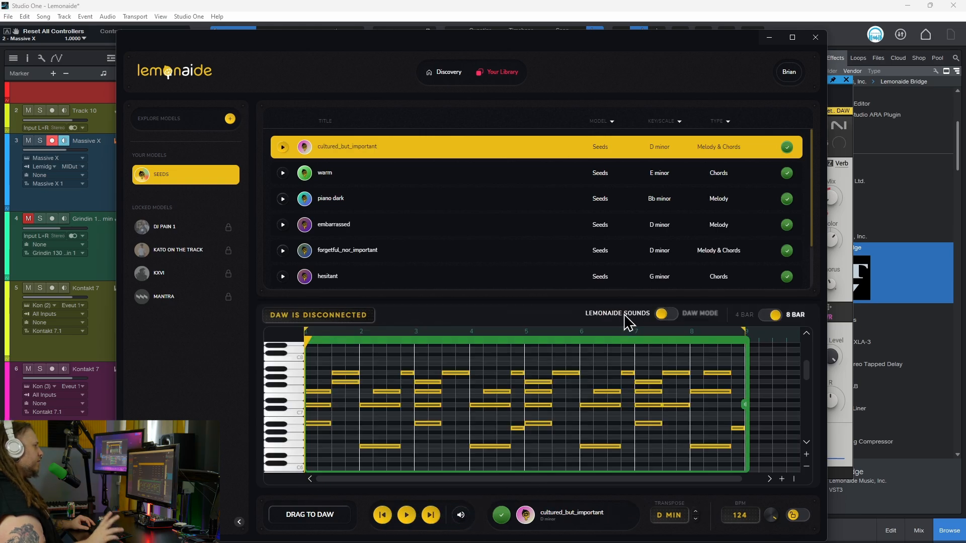
{"action": "left_click", "coordinate": [597, 197]}
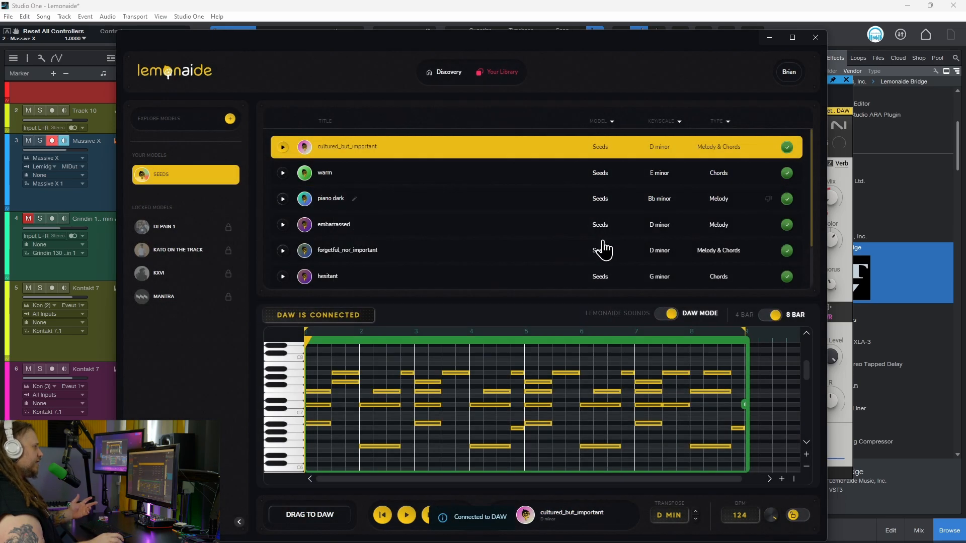
{"action": "left_click", "coordinate": [627, 314]}
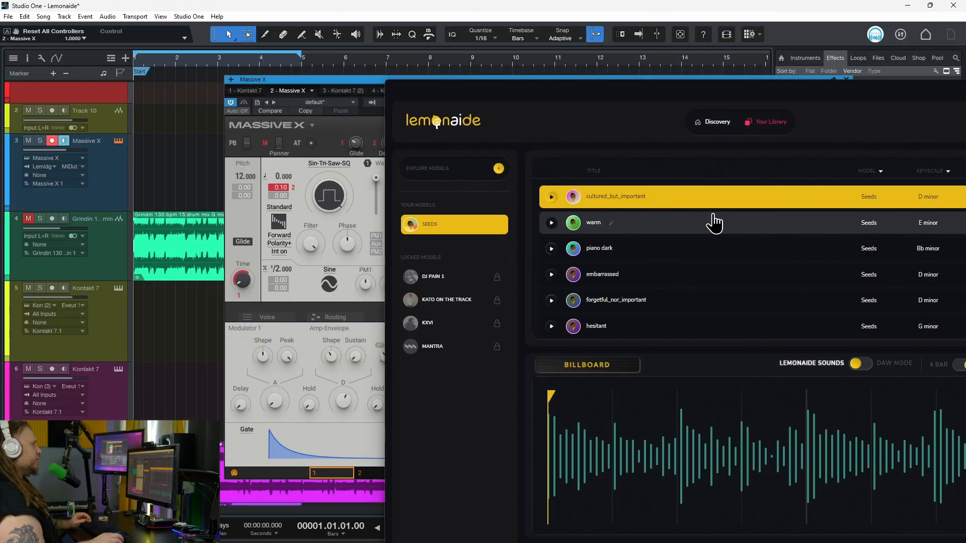
{"action": "left_click_drag", "start_coordinate": [711, 222], "coordinate": [154, 168]}
{"action": "left_click_drag", "start_coordinate": [704, 93], "coordinate": [409, 37]}
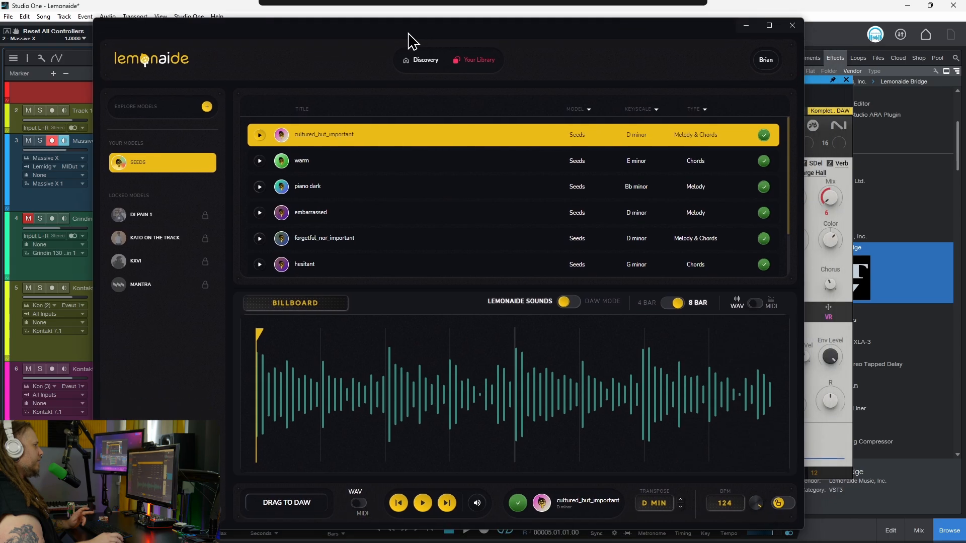
- Switch the seed to MIDI, place it at the start of the Massive X track, and move the instrument window off the clip
{"action": "left_click", "coordinate": [770, 307]}
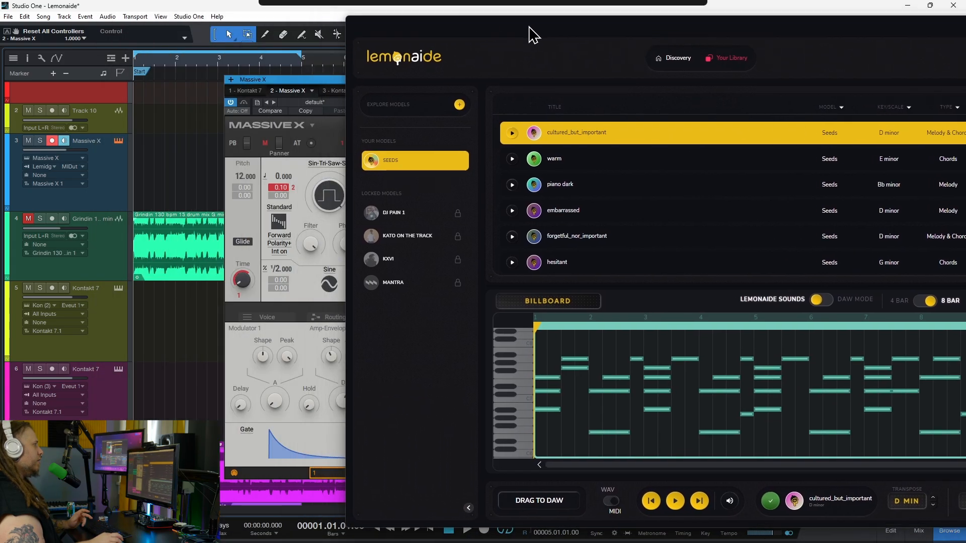
{"action": "left_click_drag", "start_coordinate": [794, 153], "coordinate": [153, 174]}
{"action": "left_click", "coordinate": [305, 218]}
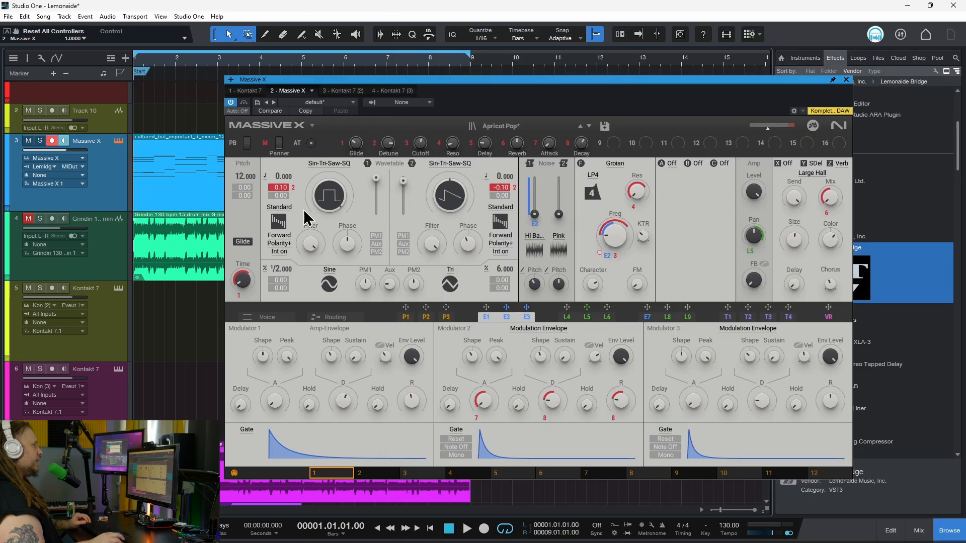
{"action": "left_click_drag", "start_coordinate": [479, 81], "coordinate": [539, 93]}
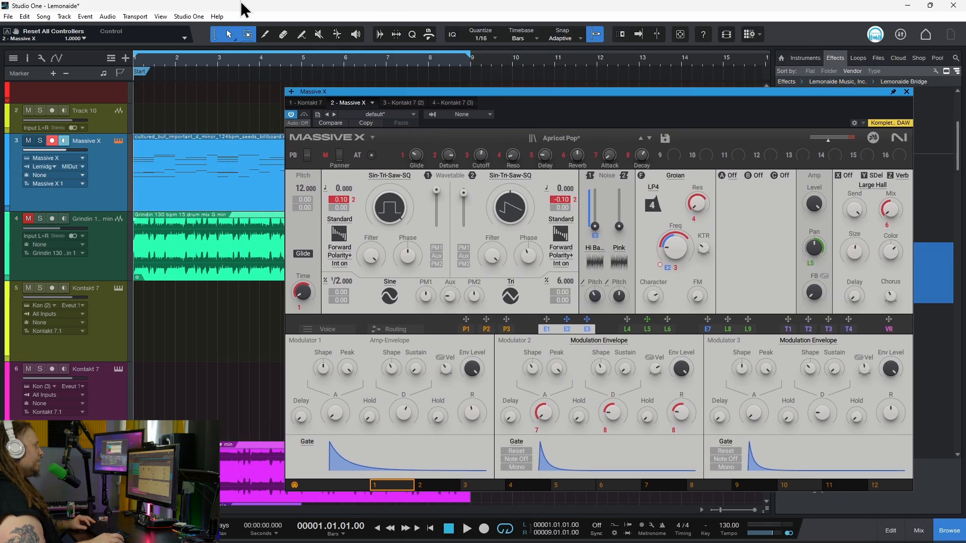
- Solo the Massive X and Grindin drum loop tracks, play them together with the instrument window out of the way, and stop playback
{"action": "key", "text": "space"}
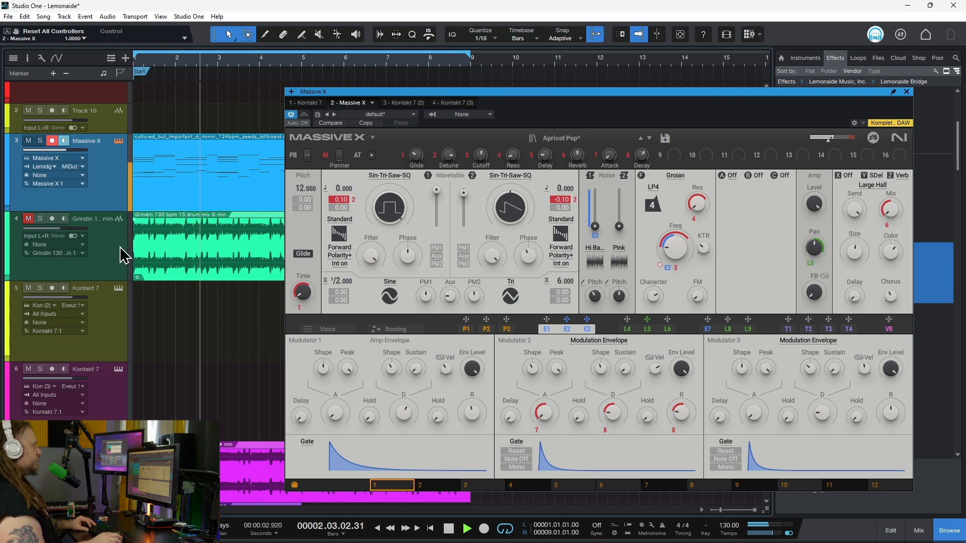
{"action": "left_click", "coordinate": [40, 218]}
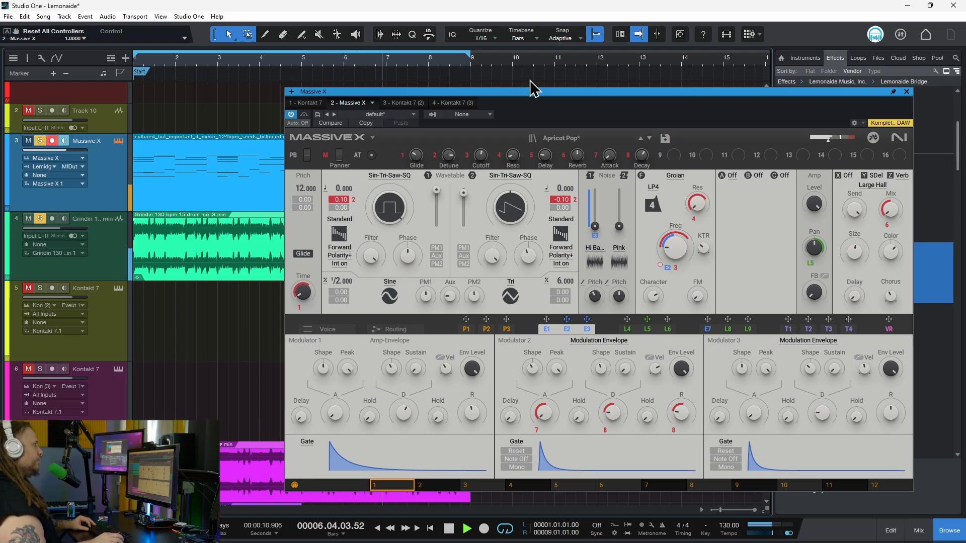
{"action": "left_click_drag", "start_coordinate": [547, 100], "coordinate": [0, 83]}
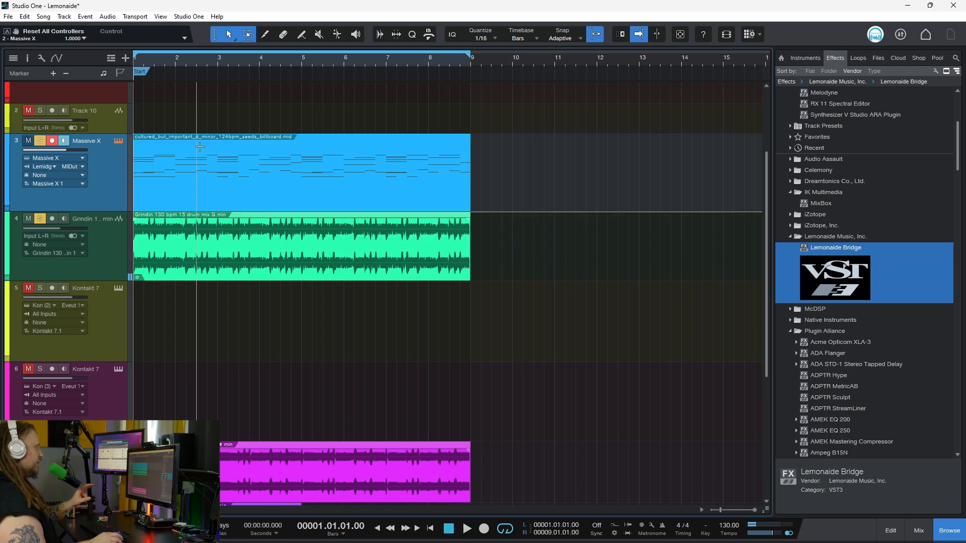
{"action": "left_click", "coordinate": [294, 265]}
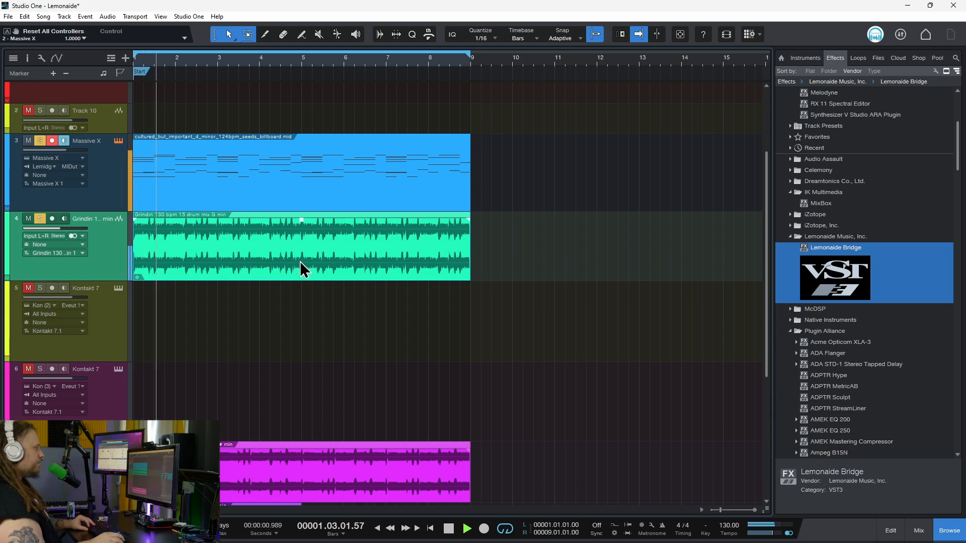
{"action": "key", "text": "space"}
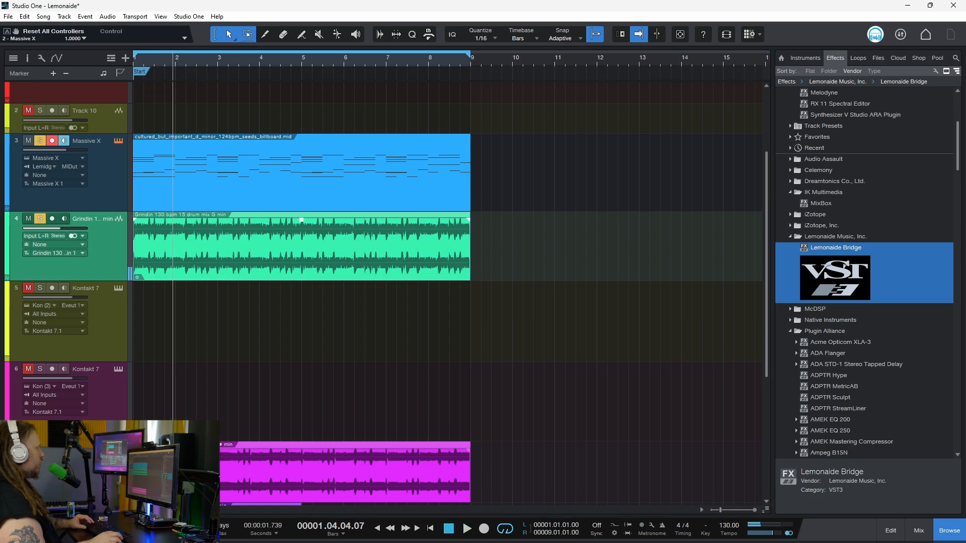
- Bring up Lemonaide and transpose the cultured_but_important seed to G minor
{"action": "left_click", "coordinate": [602, 533]}
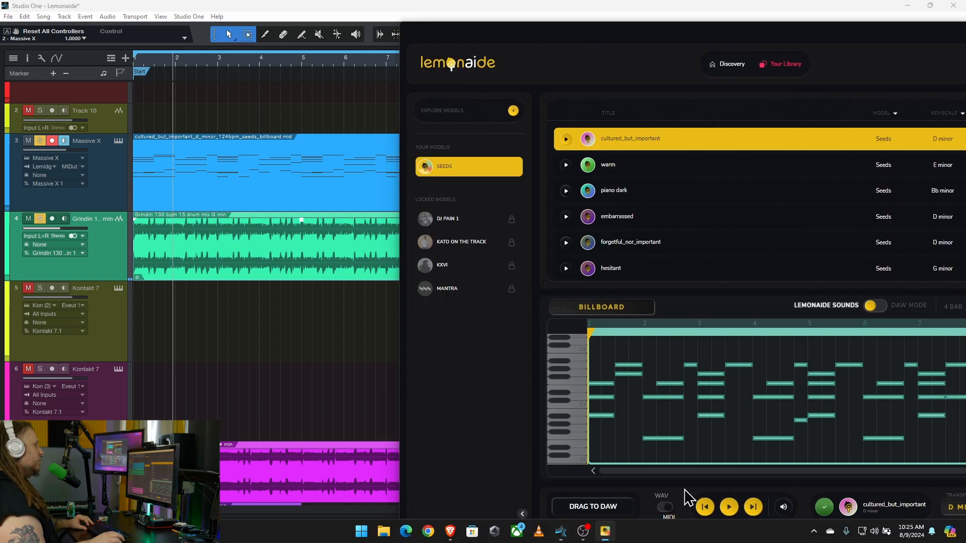
{"action": "left_click_drag", "start_coordinate": [797, 37], "coordinate": [524, 43]}
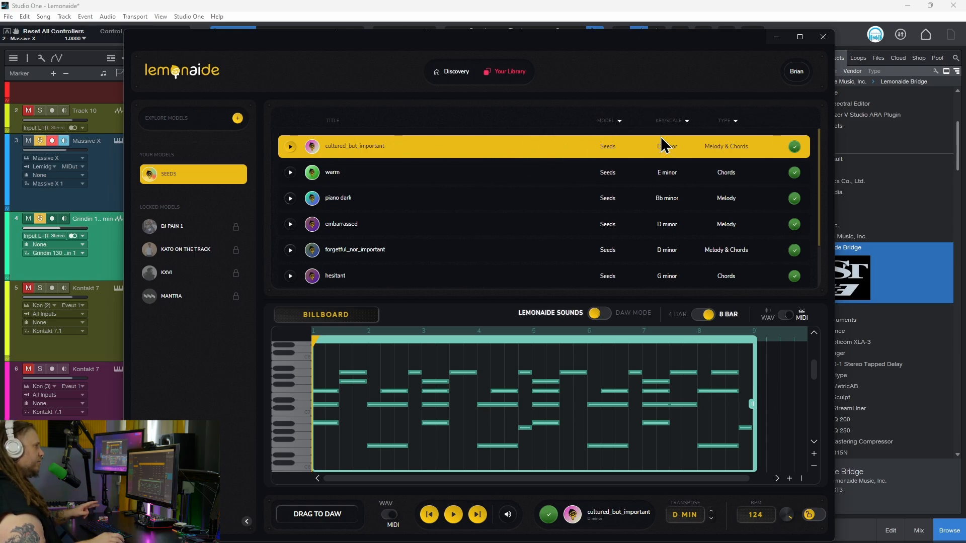
{"action": "left_click", "coordinate": [711, 512]}
{"action": "left_click", "coordinate": [711, 513]}
{"action": "left_click", "coordinate": [711, 512]}
{"action": "left_click", "coordinate": [711, 513]}
{"action": "left_click", "coordinate": [712, 513]}
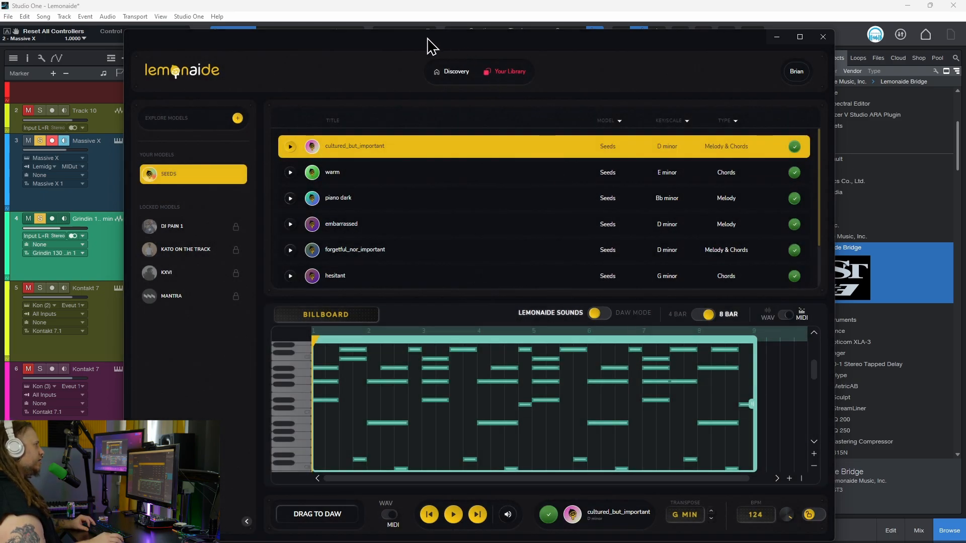
- Replace the D minor clip on the Massive X track with the G minor seed at the song start, and play it with the drums
{"action": "left_click_drag", "start_coordinate": [431, 47], "coordinate": [733, 47]}
{"action": "left_click", "coordinate": [269, 194]}
{"action": "key", "text": "Delete"}
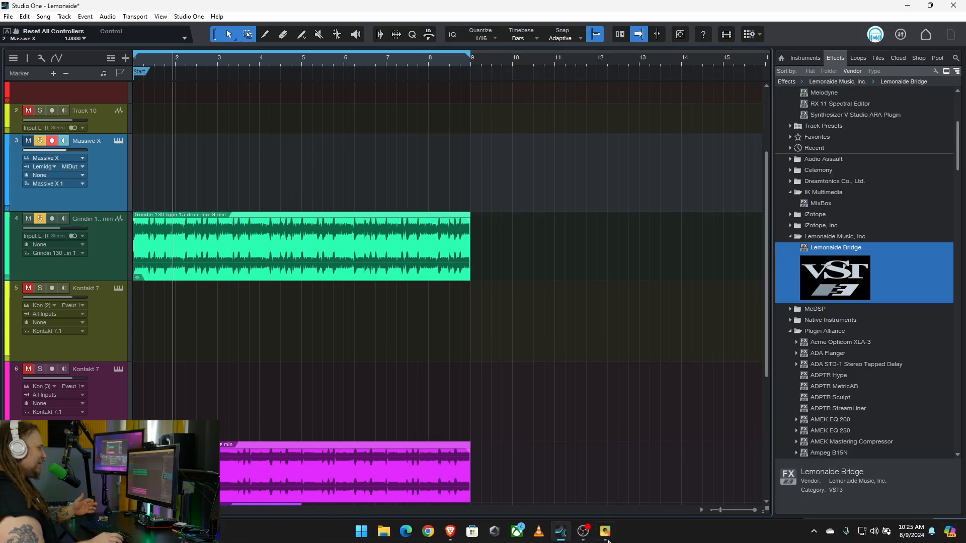
{"action": "left_click", "coordinate": [610, 537]}
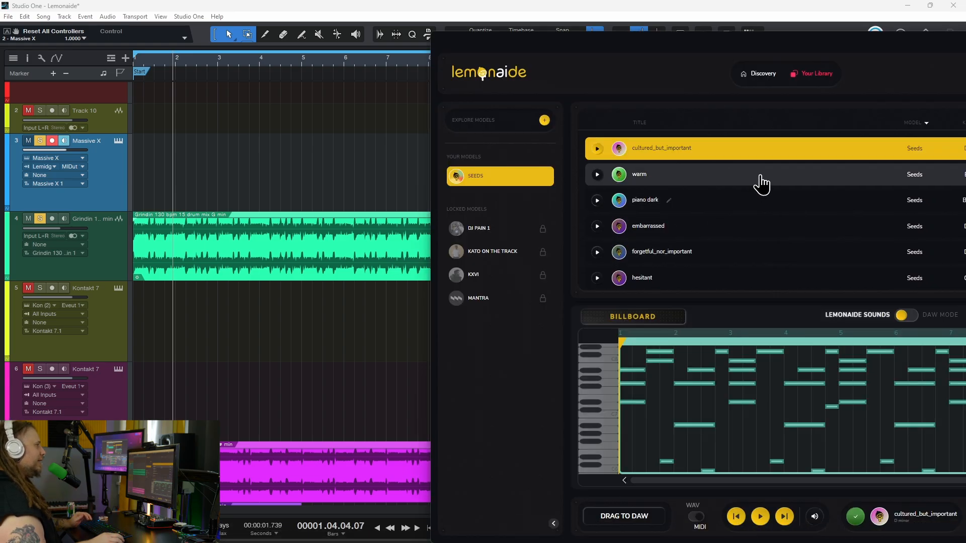
{"action": "left_click_drag", "start_coordinate": [770, 164], "coordinate": [313, 194]}
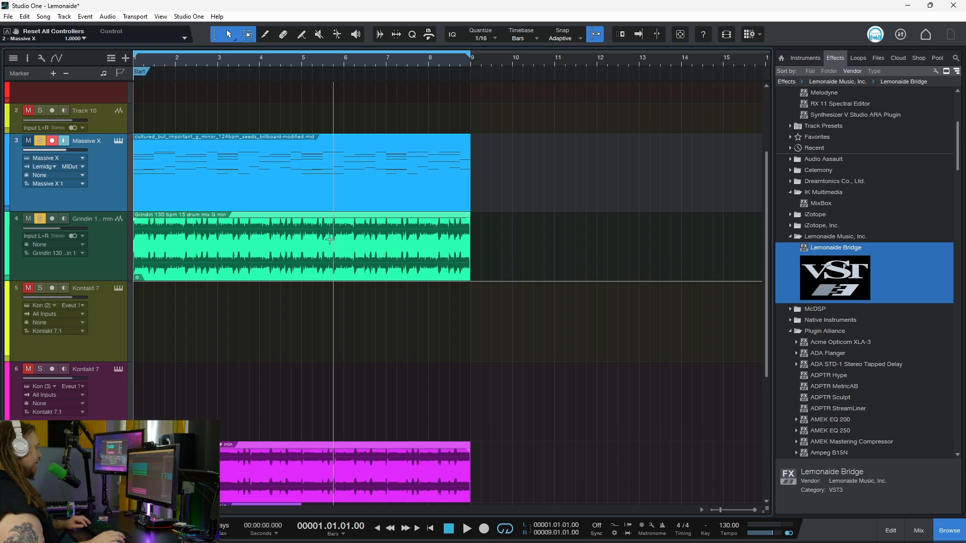
{"action": "key", "text": "space"}
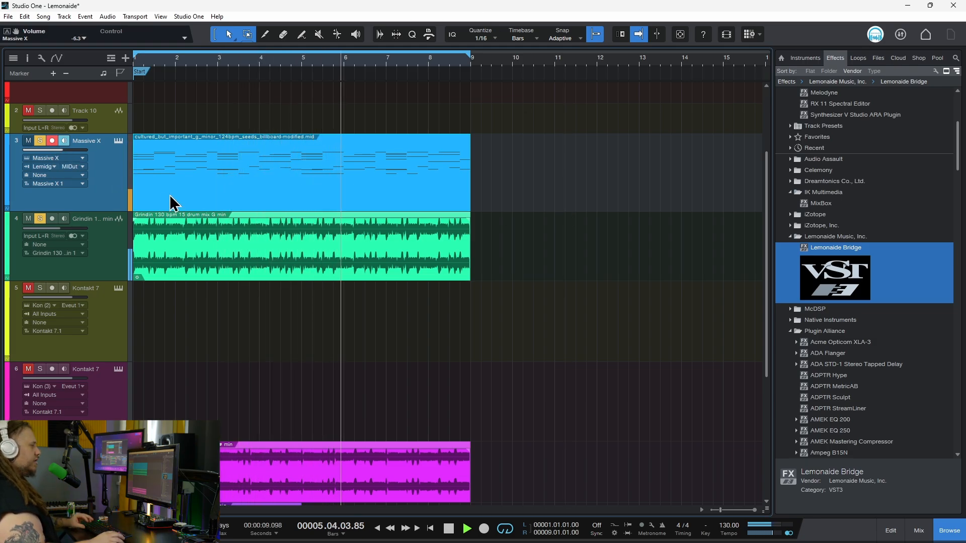
{"action": "key", "text": "space"}
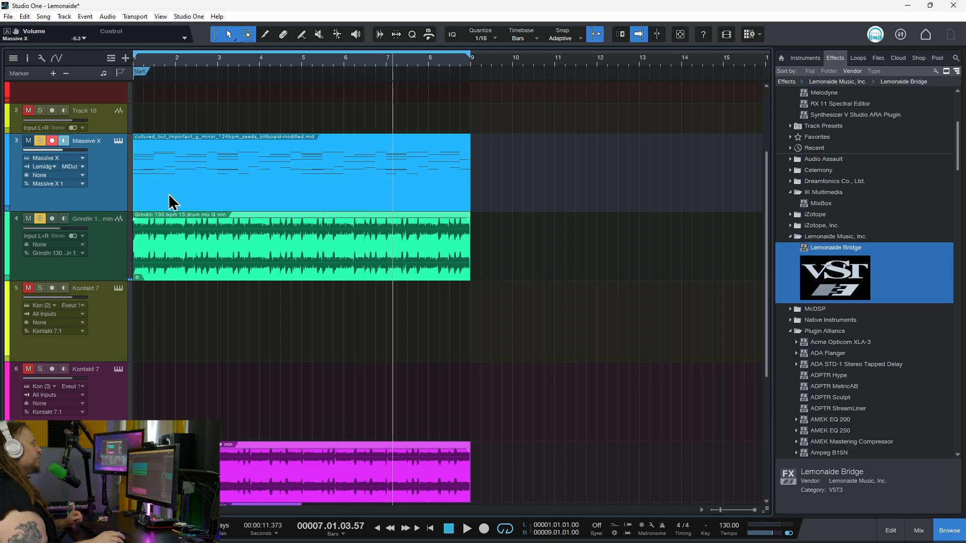
- Bring up Lemonaide, move its window fully into view, and open the Seeds model's generation page
{"action": "mouse_move", "coordinate": [693, 538]}
{"action": "left_click", "coordinate": [604, 532]}
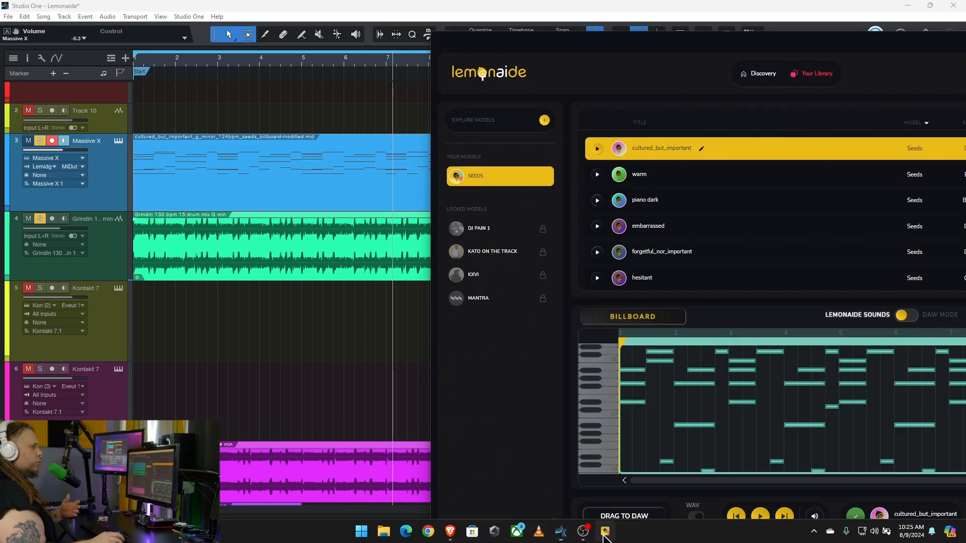
{"action": "left_click_drag", "start_coordinate": [747, 35], "coordinate": [510, 19]}
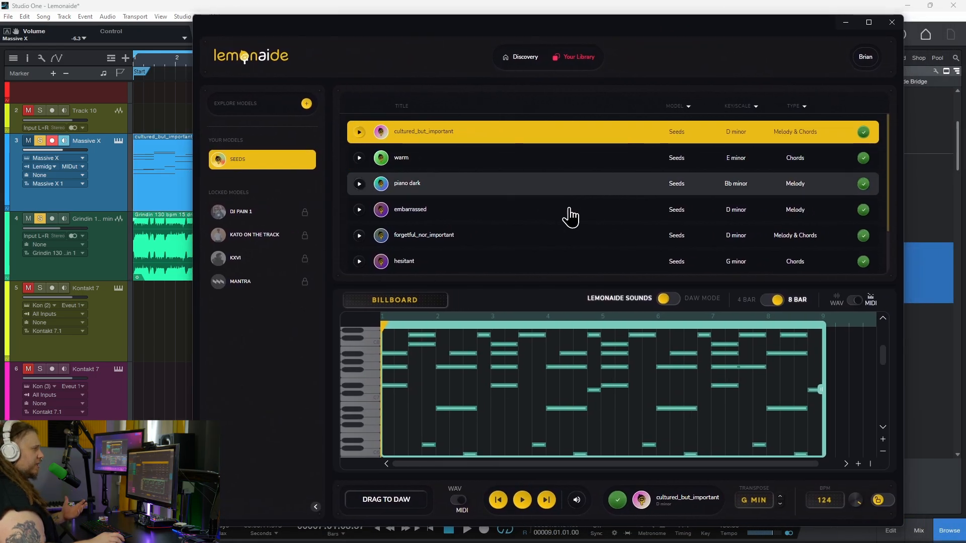
{"action": "left_click", "coordinate": [247, 162]}
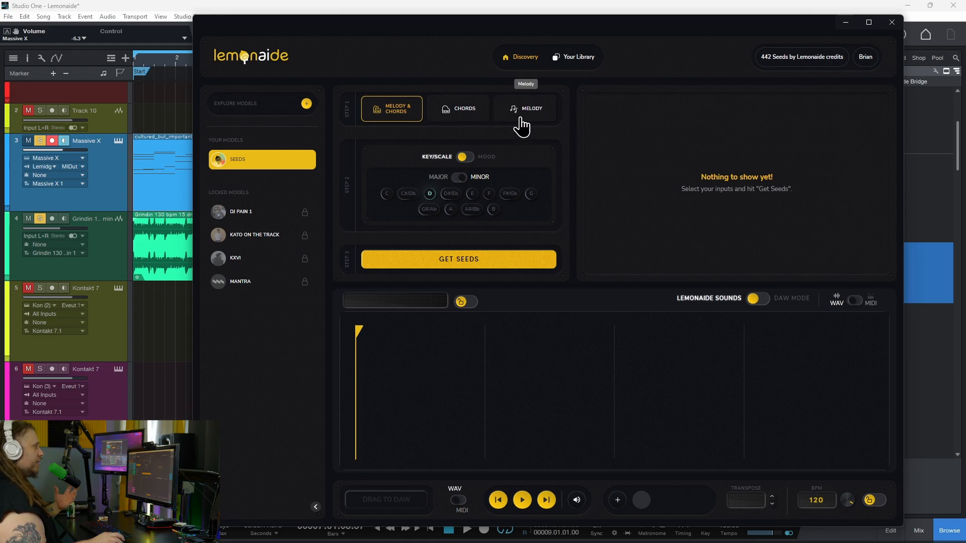
- Switch to Studio One, start playback, and open the Massive X track's G minor clip for note editing with its lowest notes in view
{"action": "left_click", "coordinate": [269, 7]}
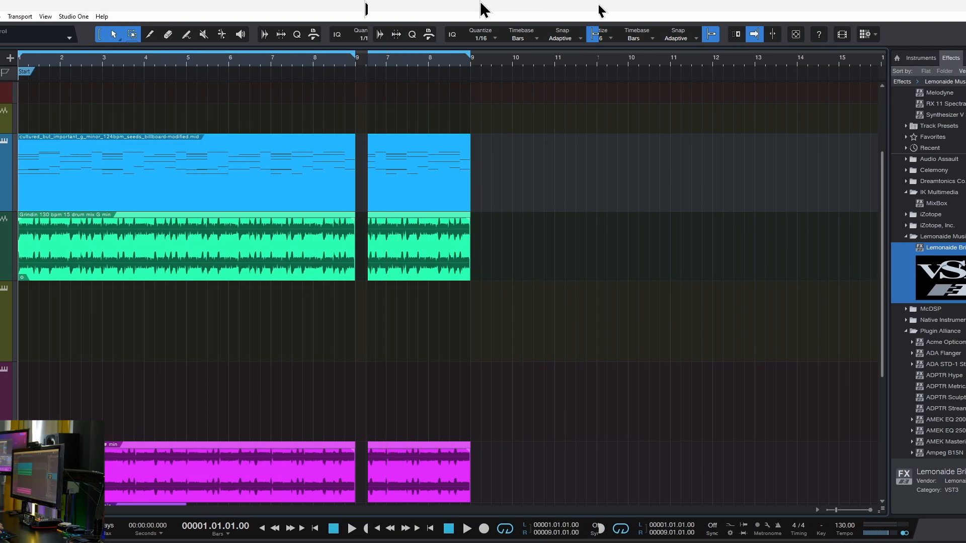
{"action": "key", "text": "space"}
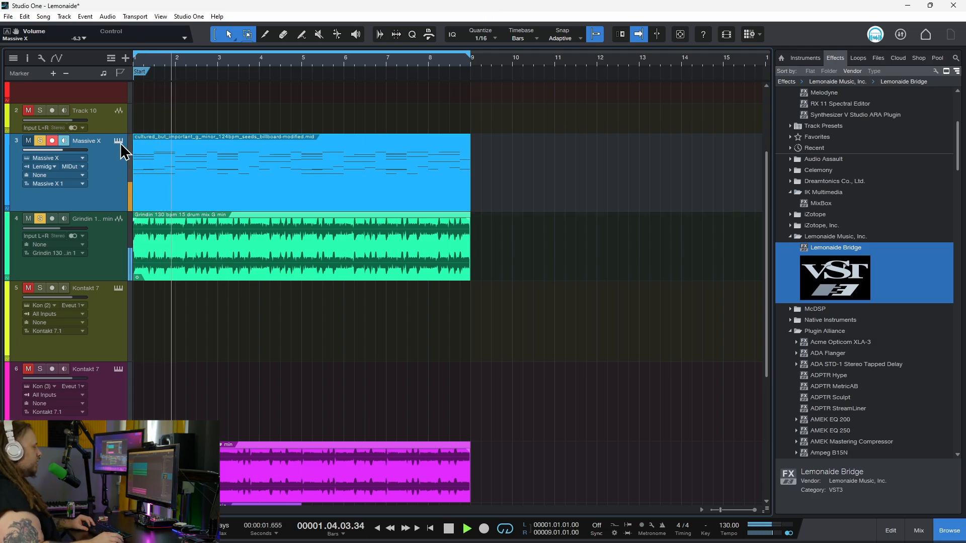
{"action": "double_click", "coordinate": [320, 185]}
{"action": "scroll", "coordinate": [371, 419], "scroll_direction": "down", "scroll_amount": 1}
{"action": "scroll", "coordinate": [371, 418], "scroll_direction": "up", "scroll_amount": 2}
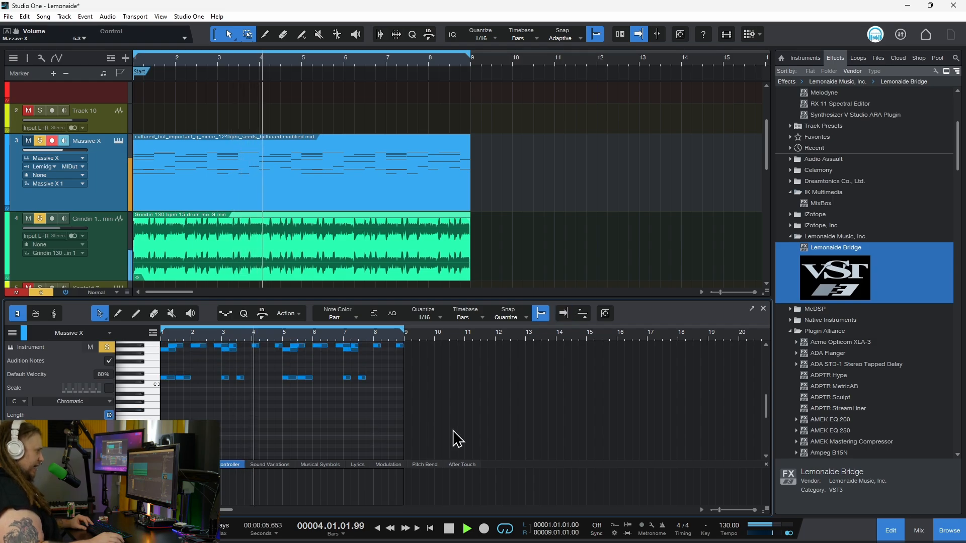
{"action": "left_click_drag", "start_coordinate": [766, 401], "coordinate": [768, 394]}
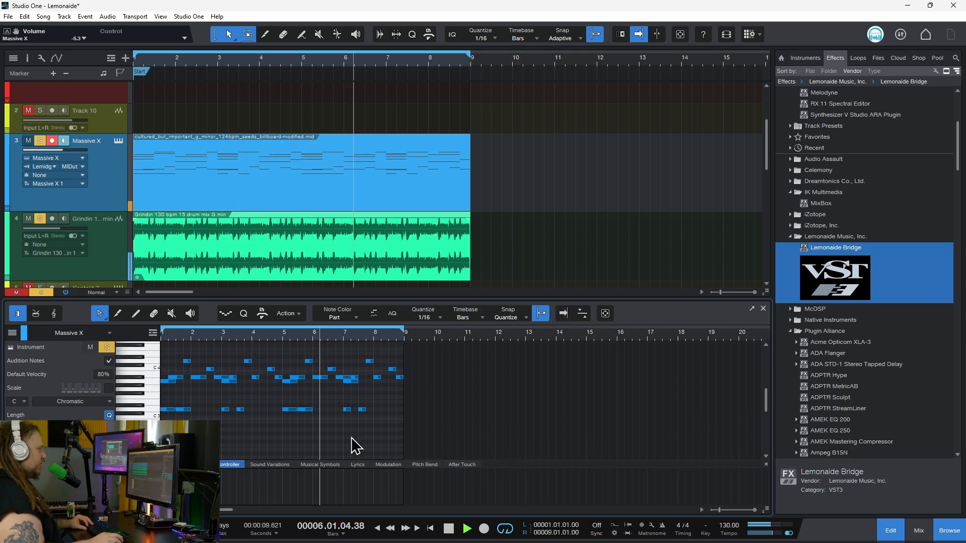
- Lower the clip's bottom row of notes by one octave, stop playback, and close the note editor
{"action": "left_click_drag", "start_coordinate": [425, 403], "coordinate": [164, 417]}
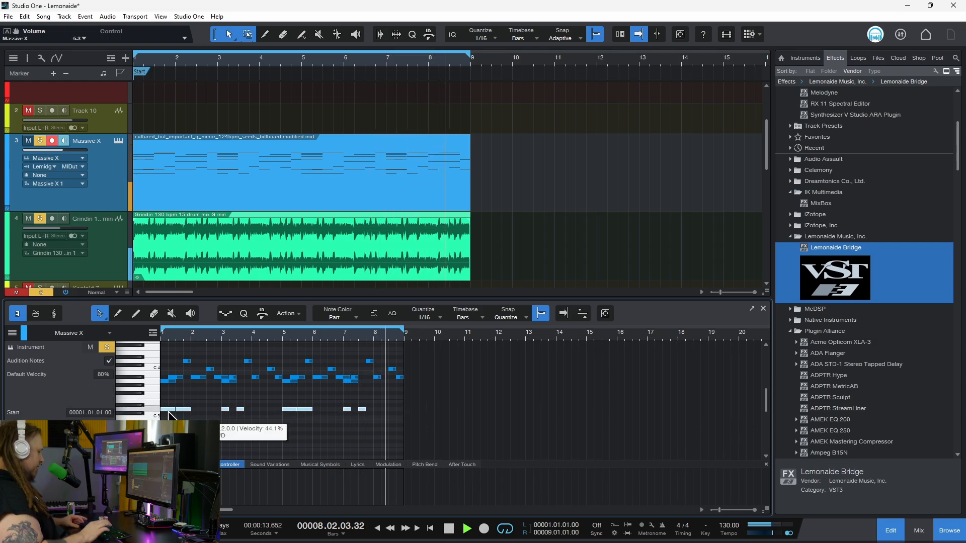
{"action": "key", "text": "ctrl+Down"}
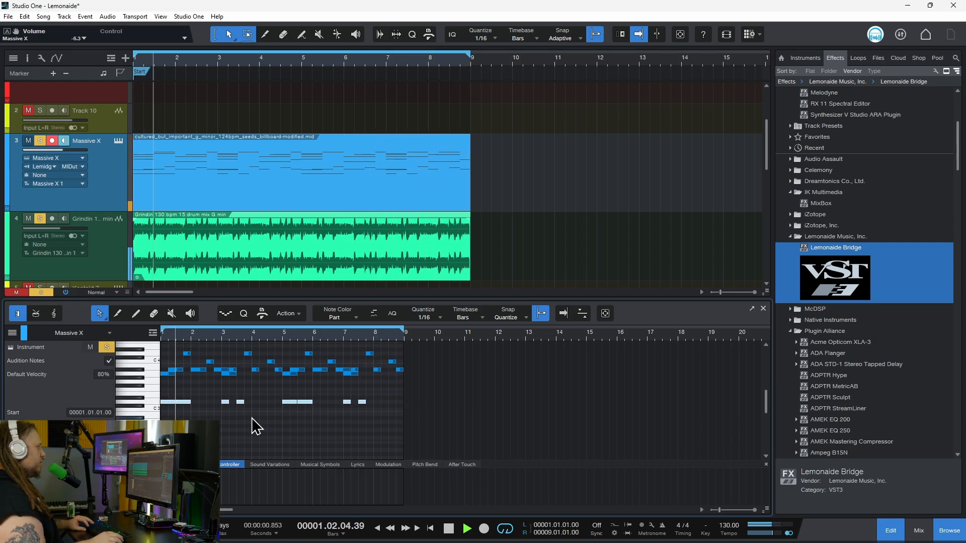
{"action": "key", "text": "shift+Down"}
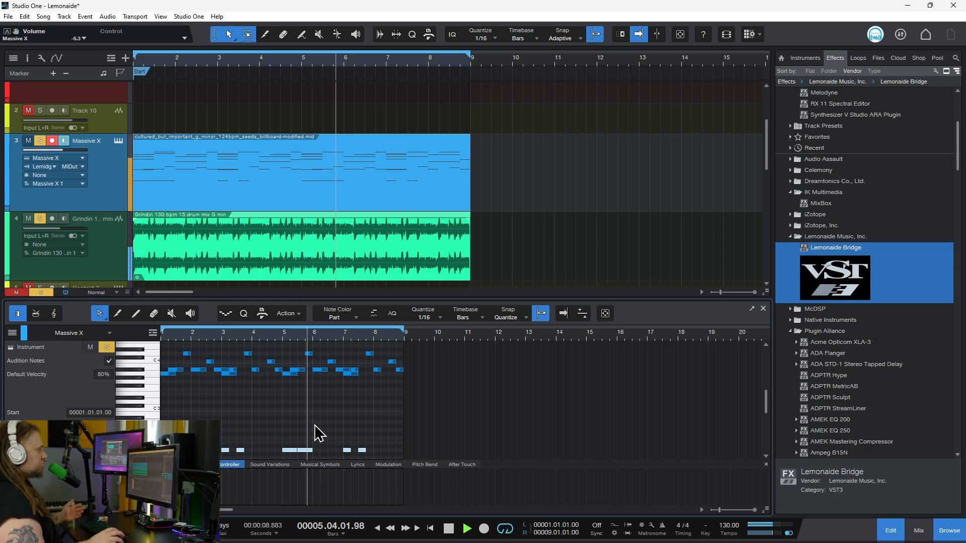
{"action": "key", "text": "space"}
{"action": "key", "text": "f"}
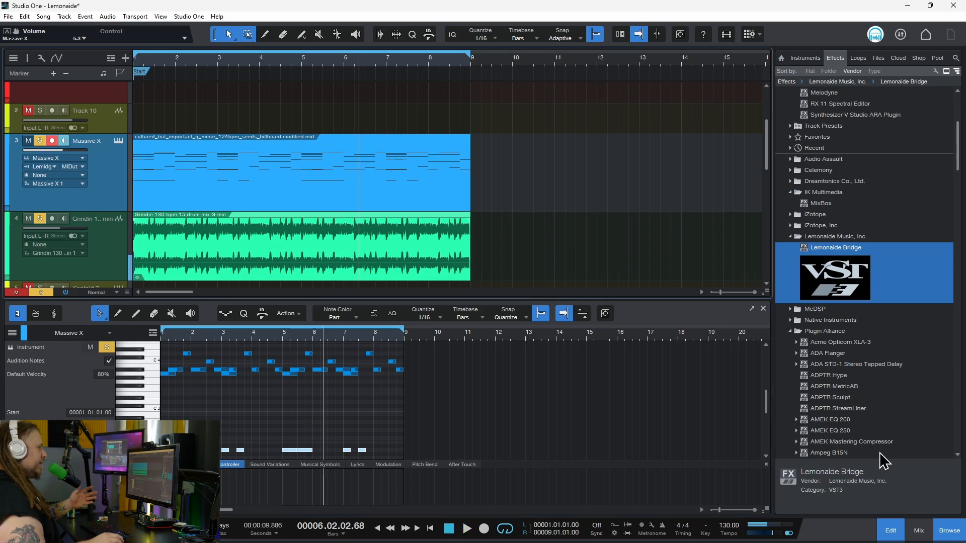
{"action": "left_click", "coordinate": [901, 532]}
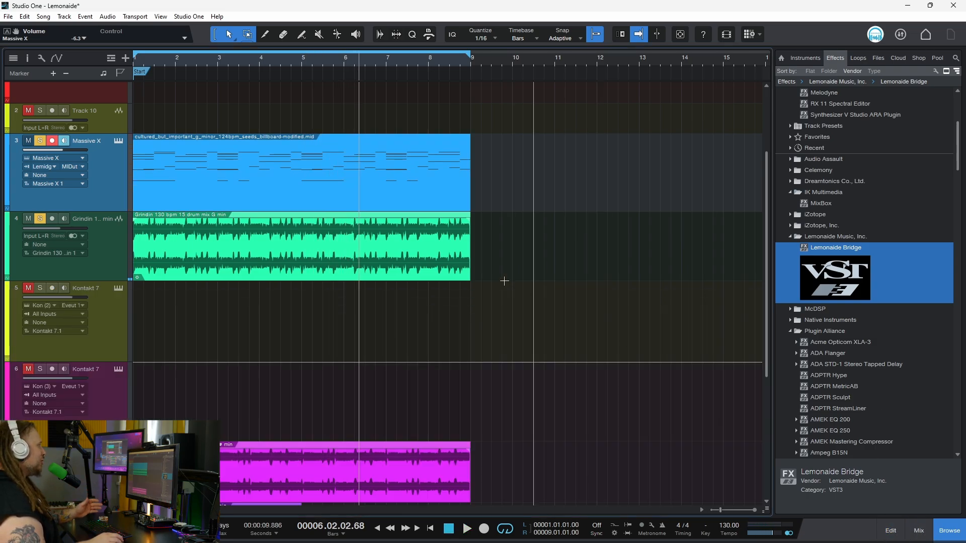
- Silence the Massive X and Grindin tracks, and play the Out West drum loop soloed from the song start
{"action": "scroll", "coordinate": [297, 206], "scroll_direction": "up", "scroll_amount": 1}
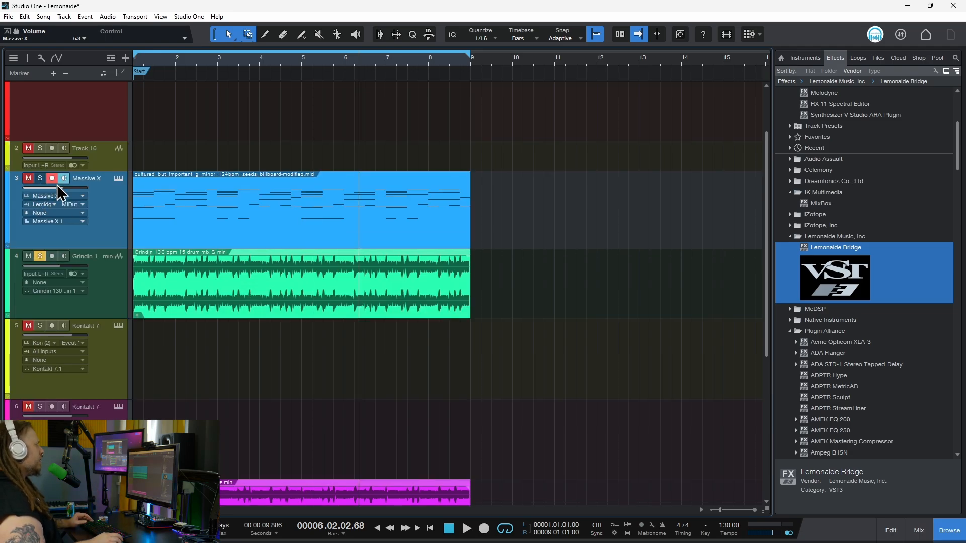
{"action": "scroll", "coordinate": [41, 262], "scroll_direction": "down", "scroll_amount": 6}
{"action": "scroll", "coordinate": [296, 302], "scroll_direction": "up", "scroll_amount": 1}
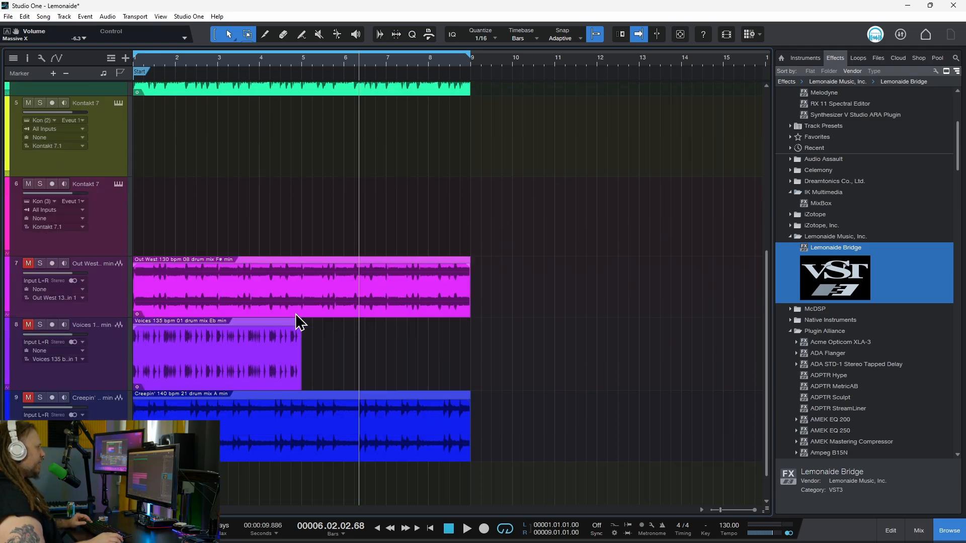
{"action": "left_click", "coordinate": [302, 307]}
{"action": "key", "text": "comma"}
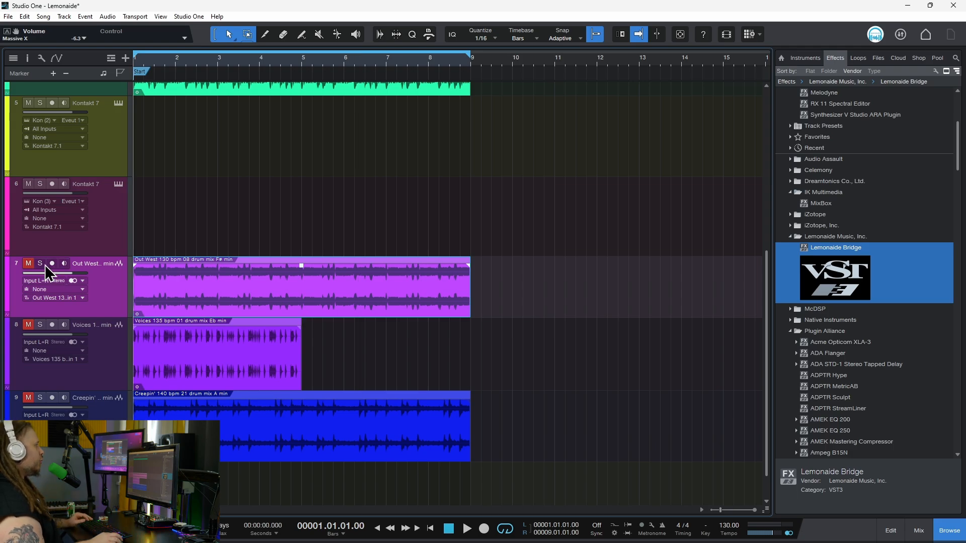
{"action": "scroll", "coordinate": [228, 174], "scroll_direction": "up", "scroll_amount": 5}
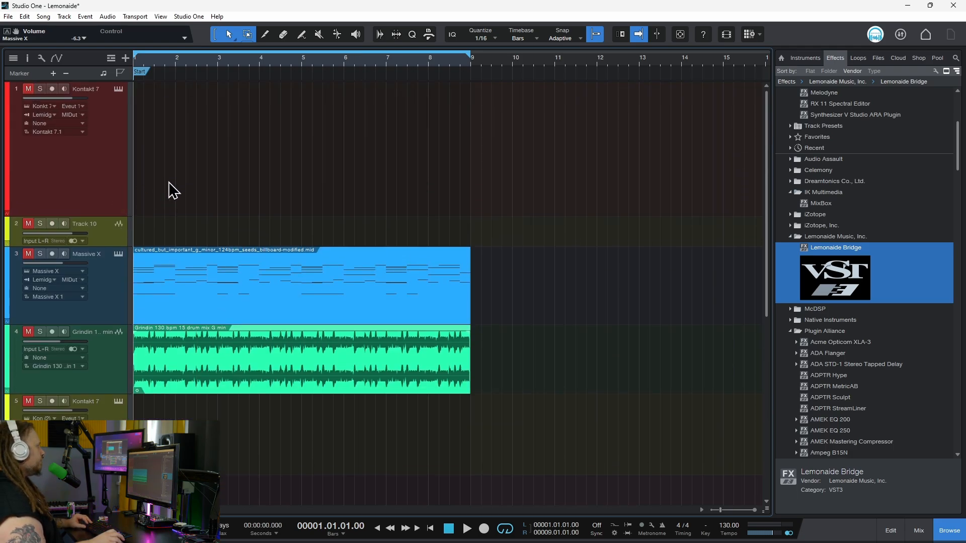
{"action": "scroll", "coordinate": [168, 182], "scroll_direction": "down", "scroll_amount": 5}
{"action": "key", "text": "space"}
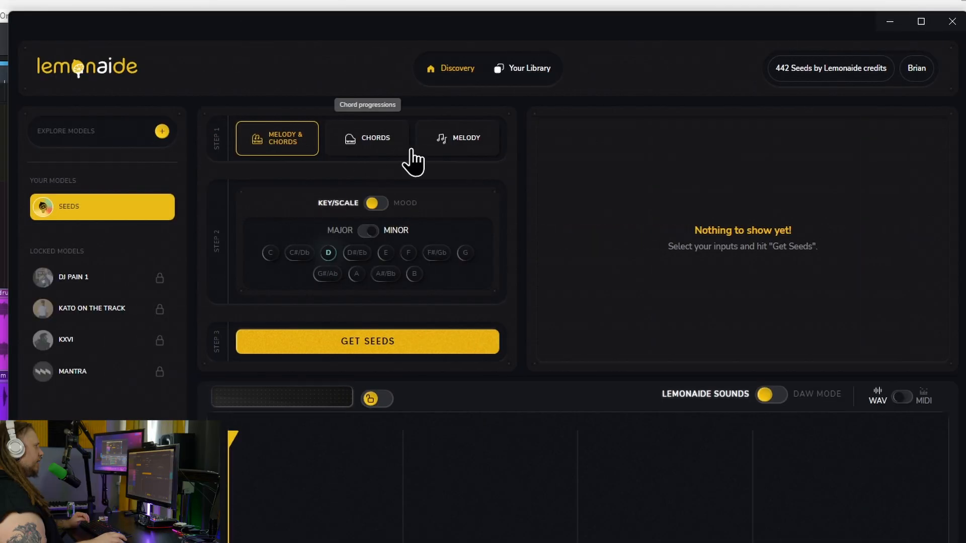
- Bring up Lemonaide, try the available seed types, and choose Chords
{"action": "left_click", "coordinate": [436, 146]}
{"action": "left_click", "coordinate": [306, 146]}
{"action": "left_click", "coordinate": [402, 146]}
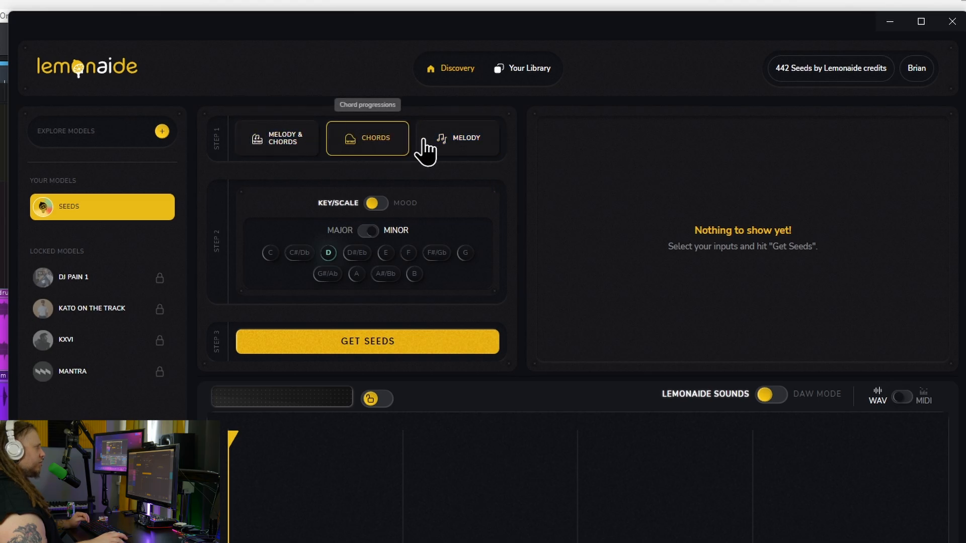
{"action": "left_click", "coordinate": [468, 146]}
{"action": "left_click", "coordinate": [352, 151]}
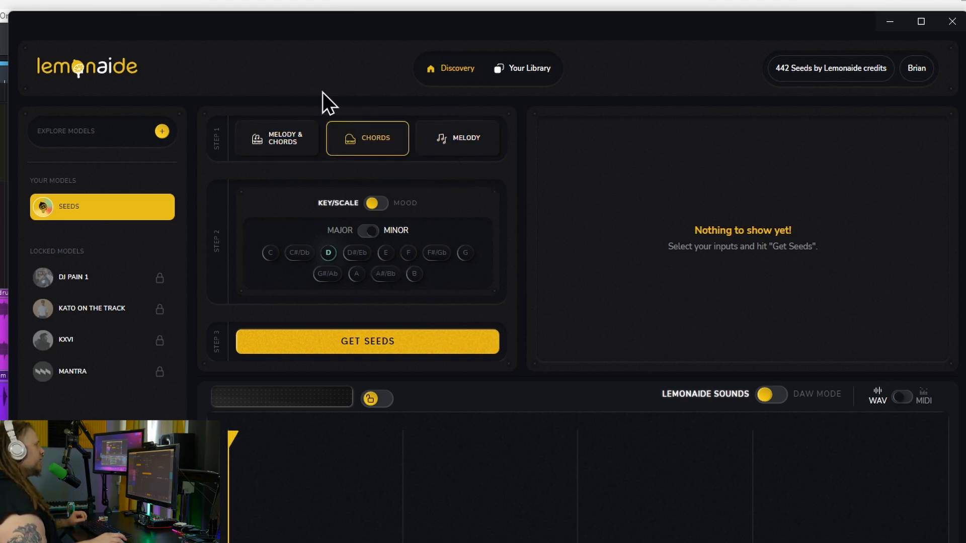
- Set the seed key to F#/Gb minor, dismiss the unsaved changes notice, and generate the chord seeds
{"action": "left_click_drag", "start_coordinate": [273, 41], "coordinate": [475, 65]}
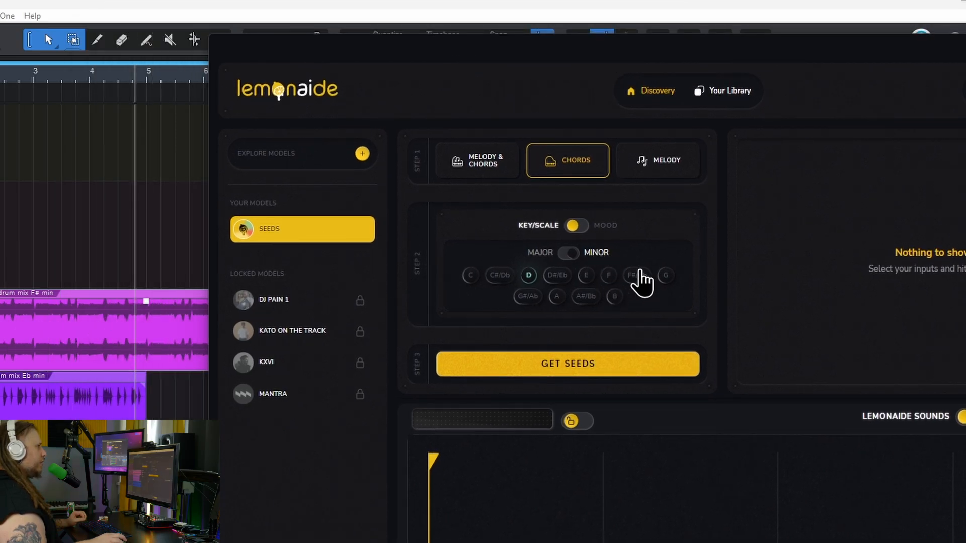
{"action": "left_click_drag", "start_coordinate": [756, 42], "coordinate": [540, 39]}
{"action": "left_click", "coordinate": [320, 366]}
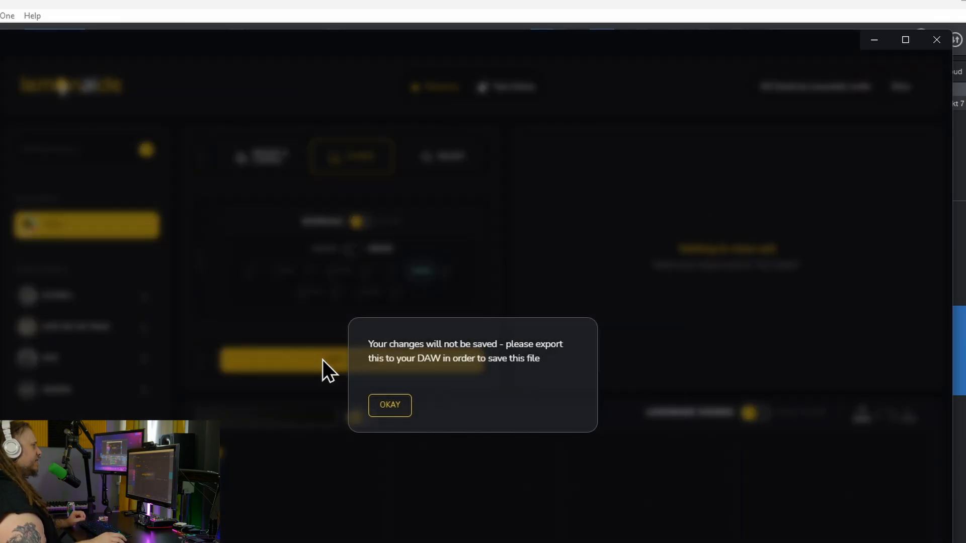
{"action": "left_click", "coordinate": [389, 405]}
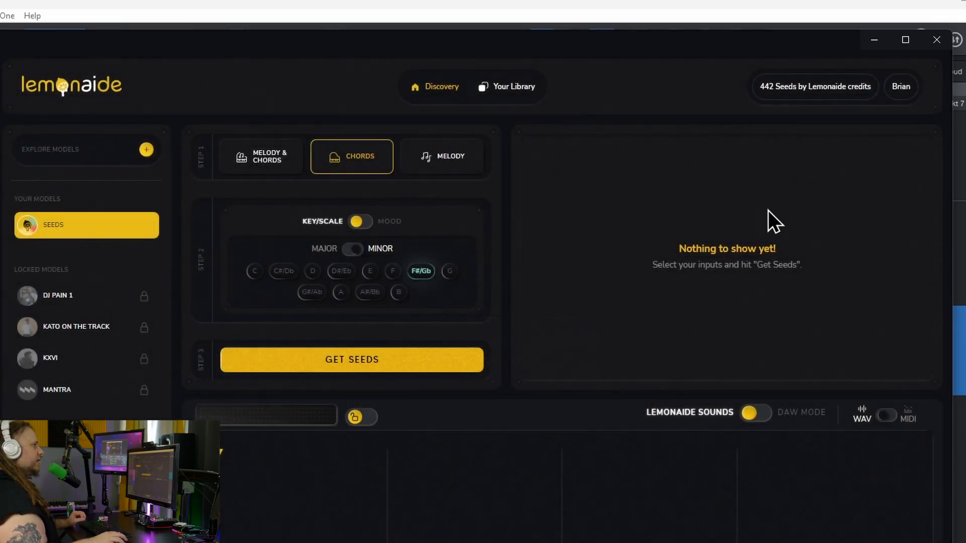
{"action": "left_click", "coordinate": [362, 368]}
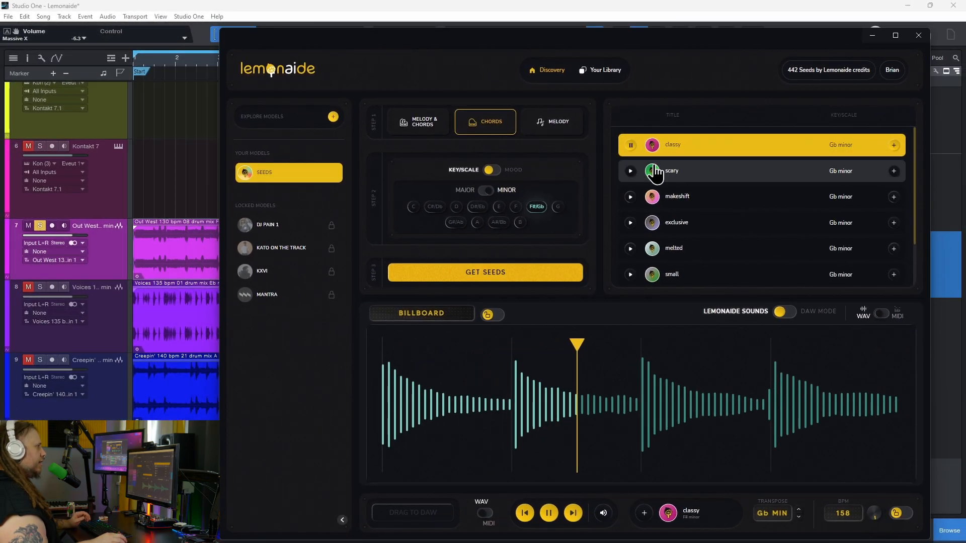
- Audition the scary and makeshift chord seeds, and set the makeshift seed's tempo to 130 BPM
{"action": "left_click", "coordinate": [630, 171]}
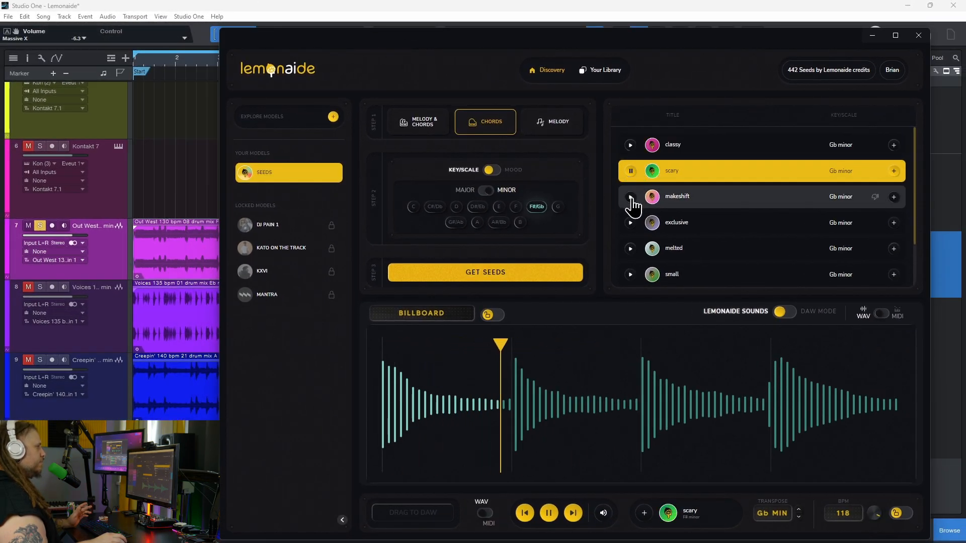
{"action": "left_click", "coordinate": [631, 196]}
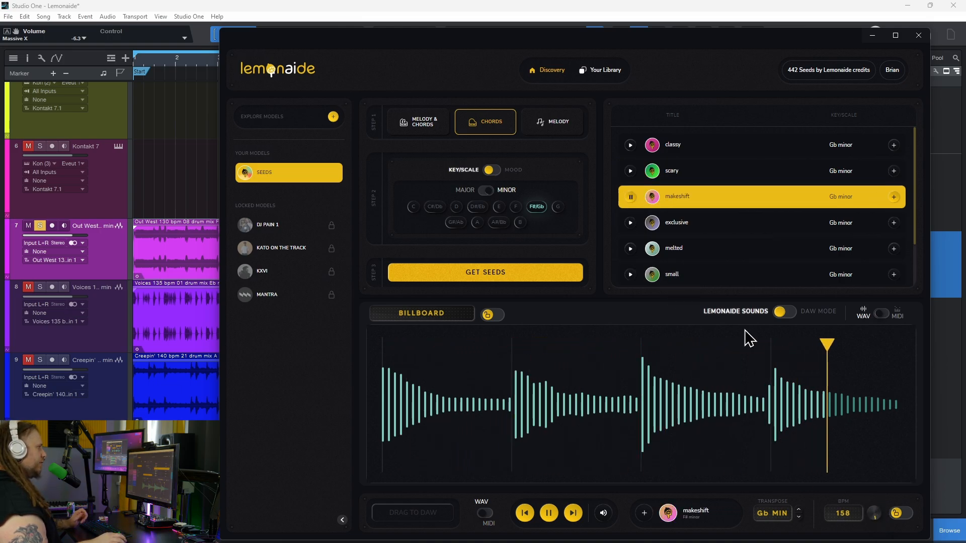
{"action": "left_click_drag", "start_coordinate": [711, 48], "coordinate": [726, 31]}
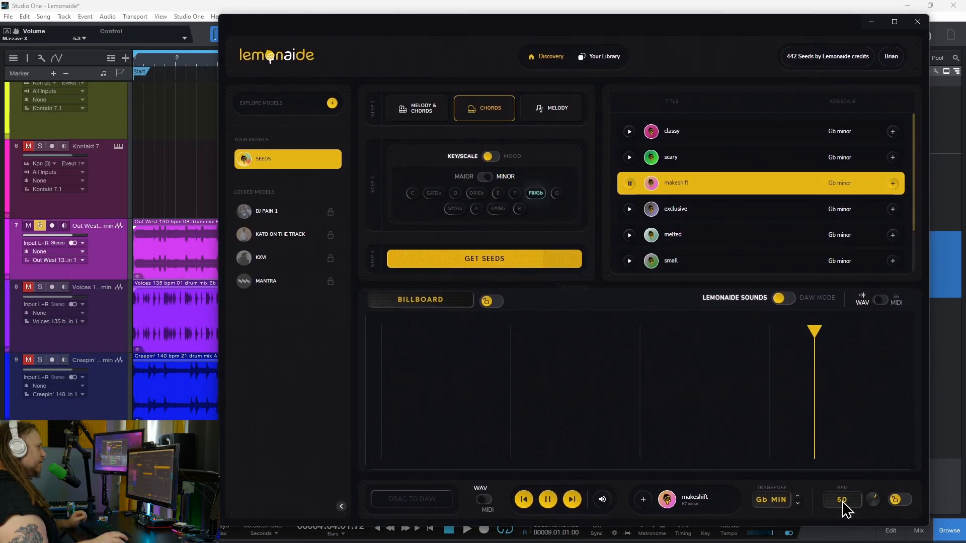
{"action": "type", "text": "130"}
{"action": "key", "text": "Return"}
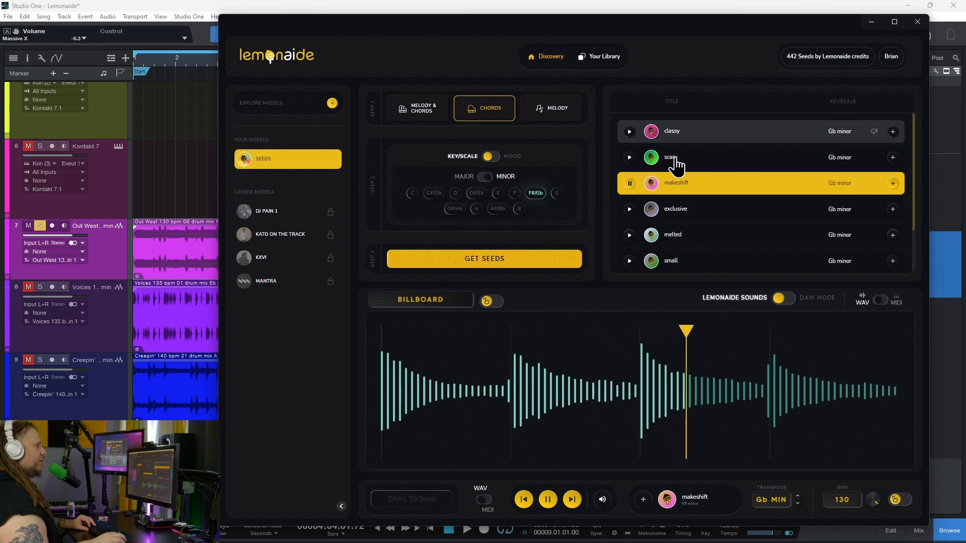
- Add the classy chord seed to the library and place its audio from there on track 10 at the song start
{"action": "left_click", "coordinate": [870, 133]}
{"action": "left_click", "coordinate": [893, 132]}
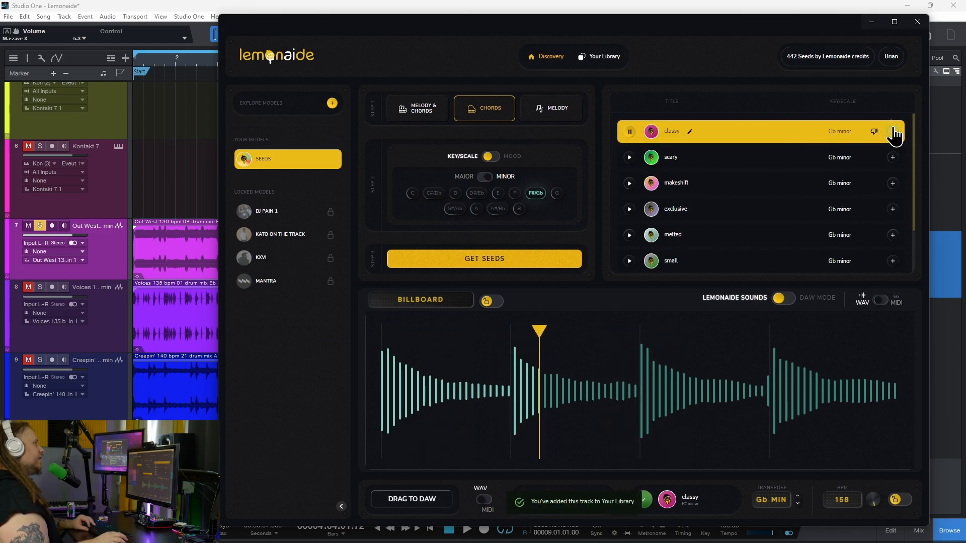
{"action": "left_click", "coordinate": [598, 56]}
{"action": "left_click_drag", "start_coordinate": [383, 36], "coordinate": [489, 41]}
{"action": "left_click", "coordinate": [601, 141]}
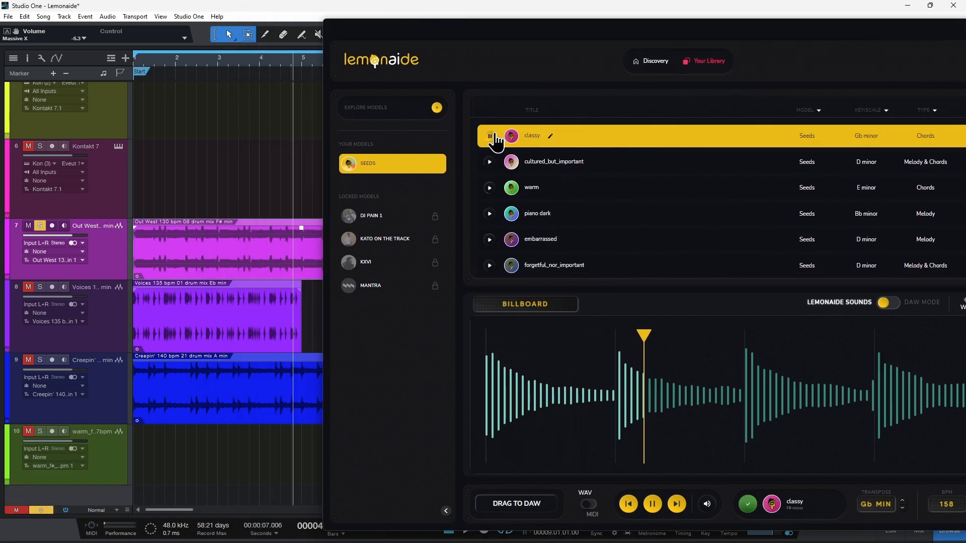
{"action": "left_click_drag", "start_coordinate": [680, 145], "coordinate": [148, 486]}
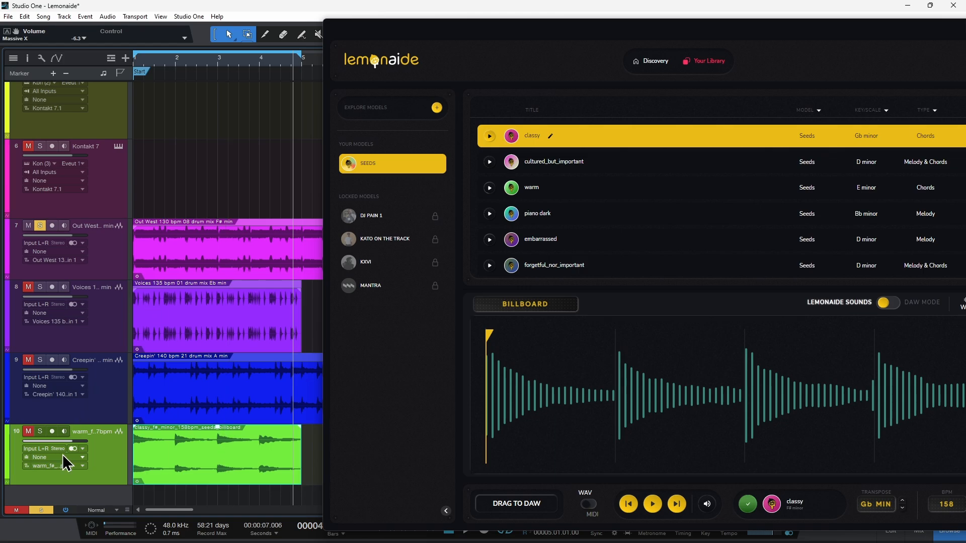
- Solo track 10, play the classy audio with the Out West drums while lowering its volume to -3.3 dB, and stop playback
{"action": "left_click", "coordinate": [40, 432]}
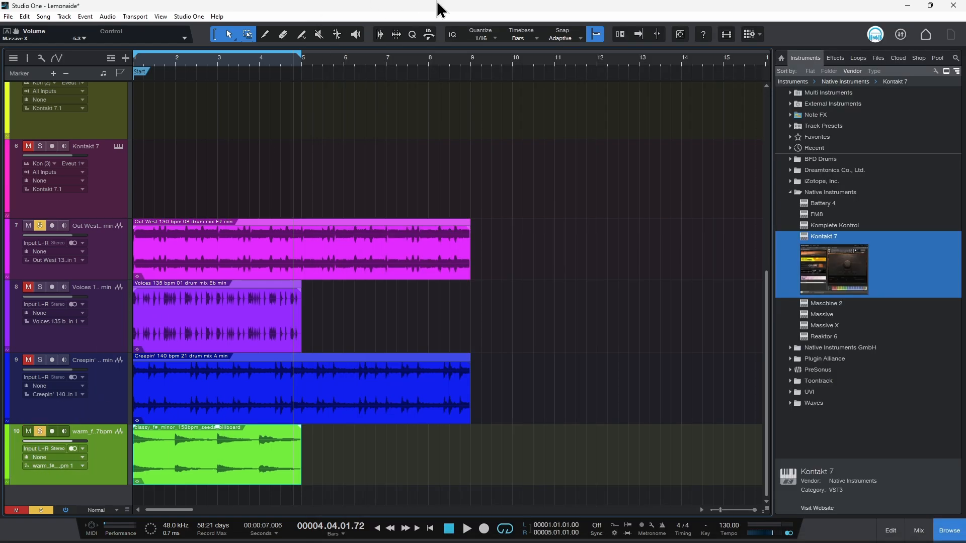
{"action": "key", "text": "space"}
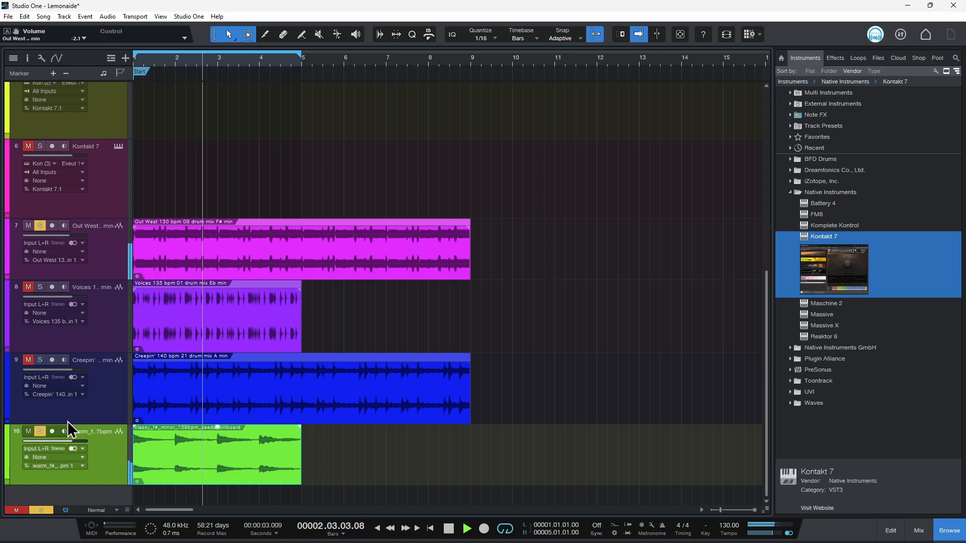
{"action": "left_click_drag", "start_coordinate": [69, 440], "coordinate": [65, 442]}
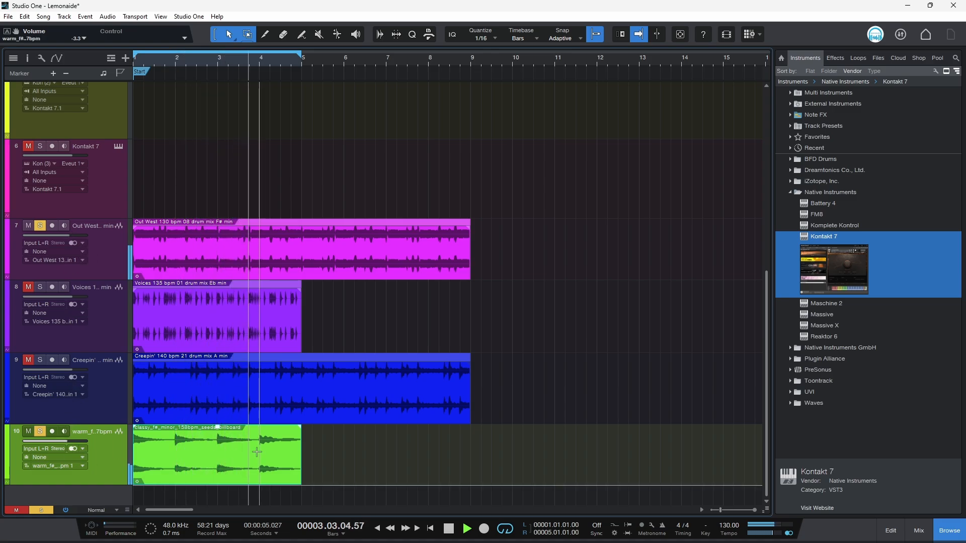
{"action": "key", "text": "space"}
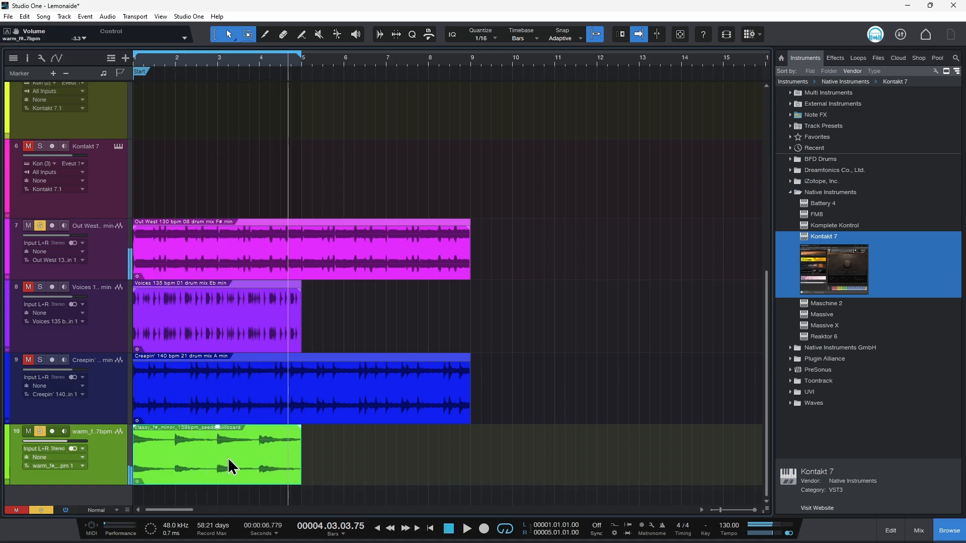
- Replace the Massive X track's G minor clip with the classy seed exported as MIDI, placed at the song start
{"action": "key", "text": "Delete"}
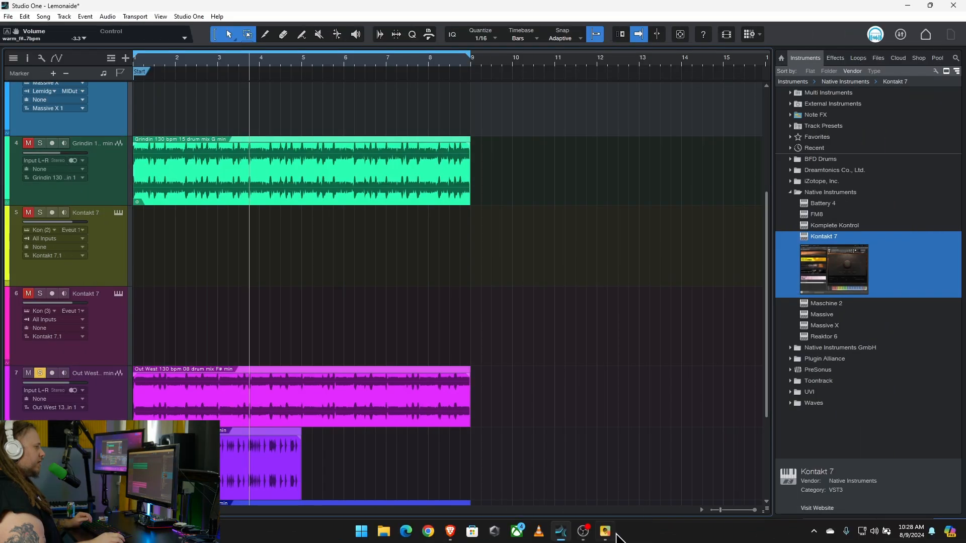
{"action": "left_click", "coordinate": [605, 535]}
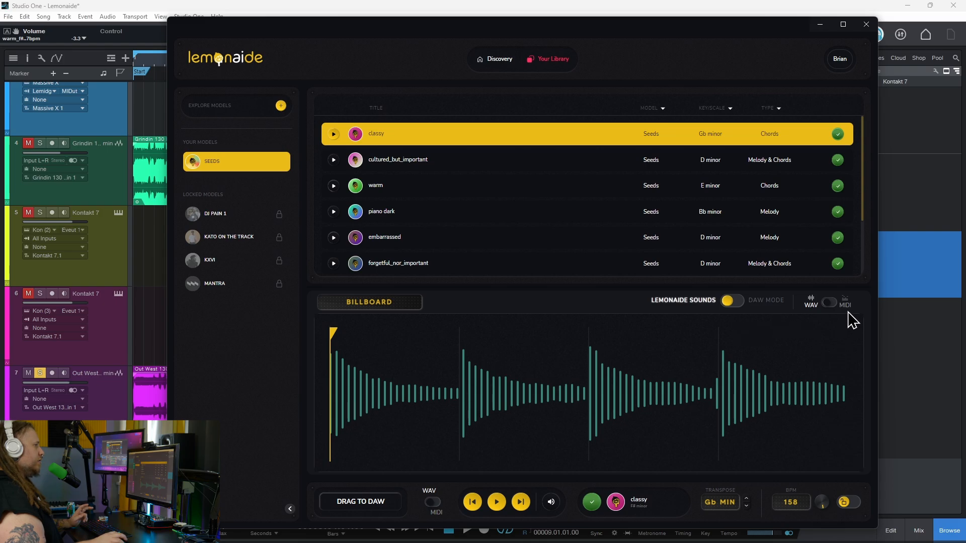
{"action": "left_click", "coordinate": [847, 312]}
{"action": "left_click_drag", "start_coordinate": [384, 48], "coordinate": [608, 38]}
{"action": "left_click_drag", "start_coordinate": [769, 148], "coordinate": [137, 126]}
- Solo the Massive X track and play its classy MIDI clip from the song start, looped over bars 1 to 5 with the Out West drums
{"action": "scroll", "coordinate": [221, 352], "scroll_direction": "up", "scroll_amount": 3}
{"action": "left_click", "coordinate": [339, 8]}
{"action": "key", "text": "Home"}
{"action": "key", "text": "space"}
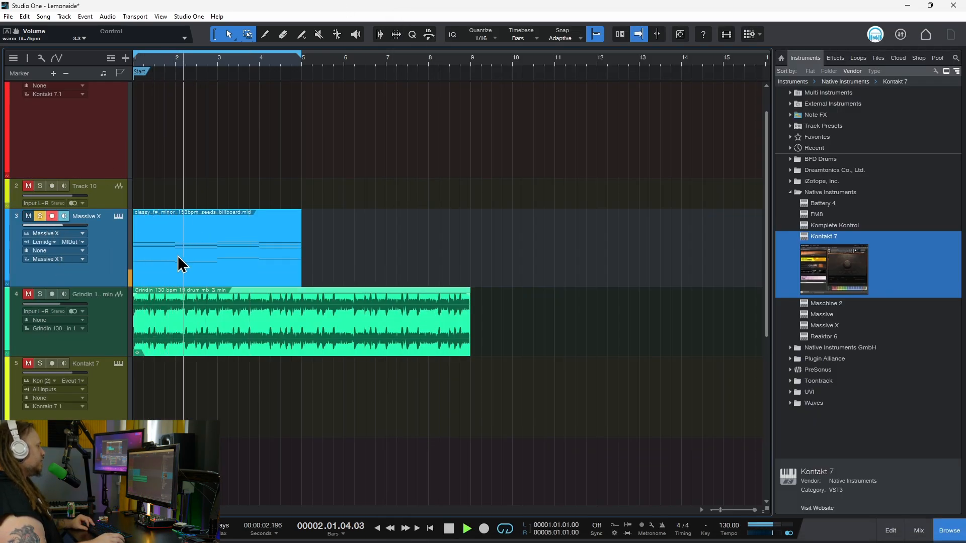
{"action": "scroll", "coordinate": [190, 259], "scroll_direction": "down", "scroll_amount": 3}
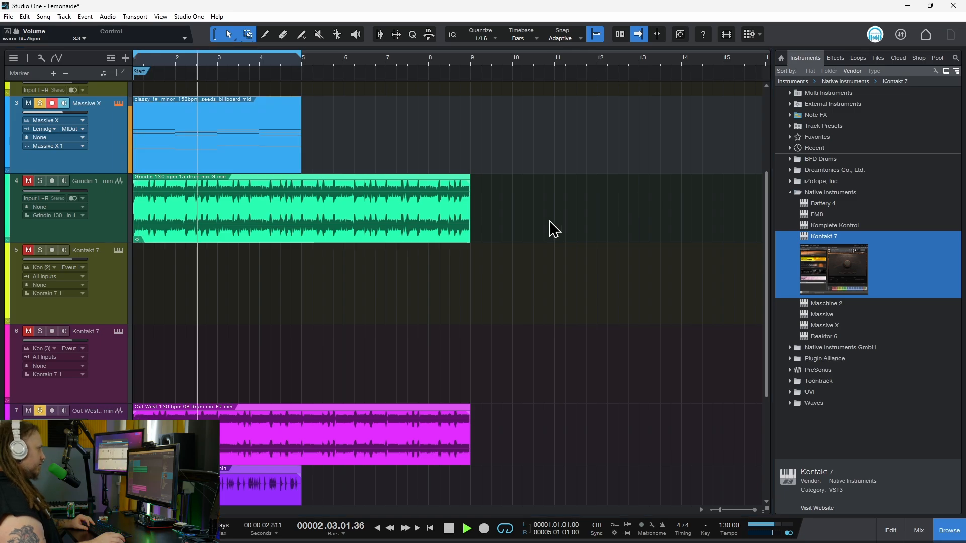
- Audition the April Dawn and Arena Hands presets on the Massive X track while playing the classy clip, keeping Arena Hands, and stop playback
{"action": "left_click_drag", "start_coordinate": [0, 113], "coordinate": [671, 49]}
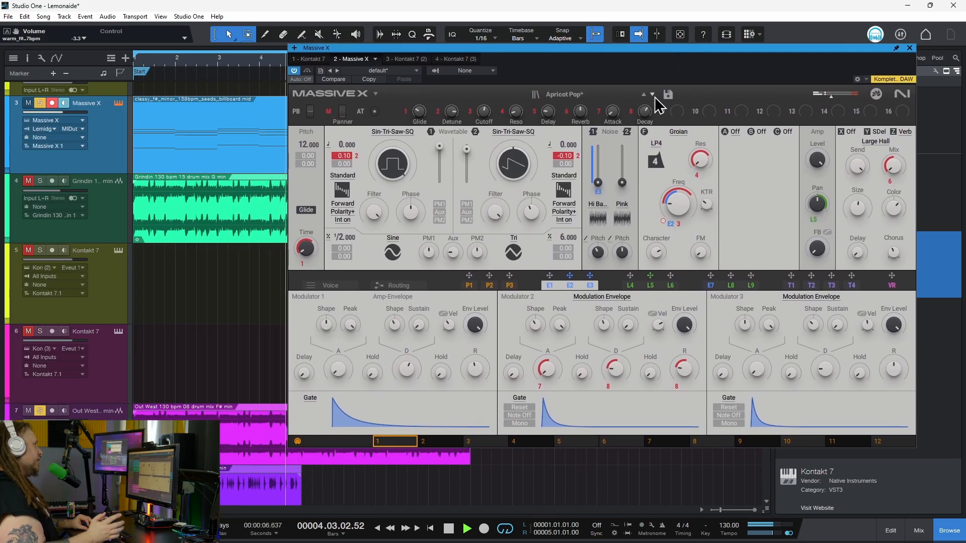
{"action": "left_click", "coordinate": [654, 96]}
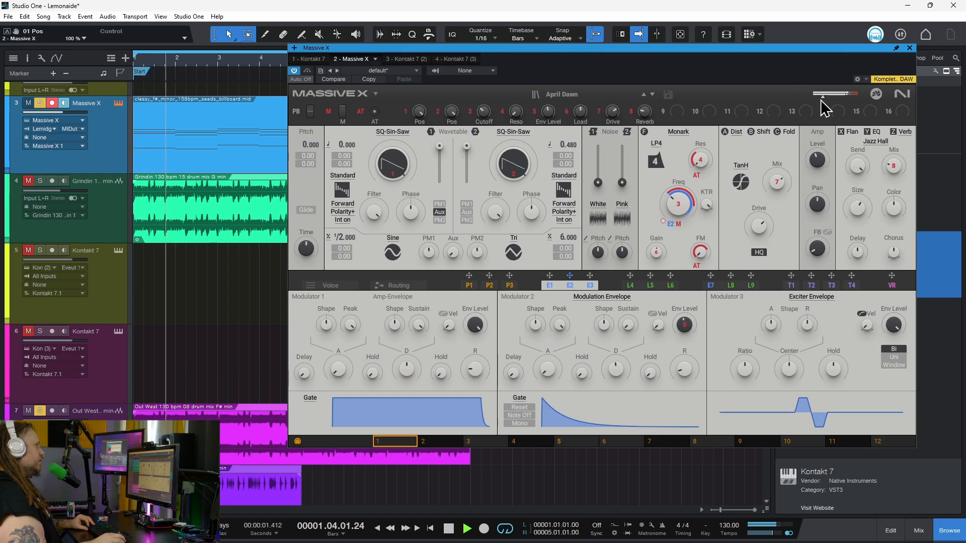
{"action": "key", "text": "space"}
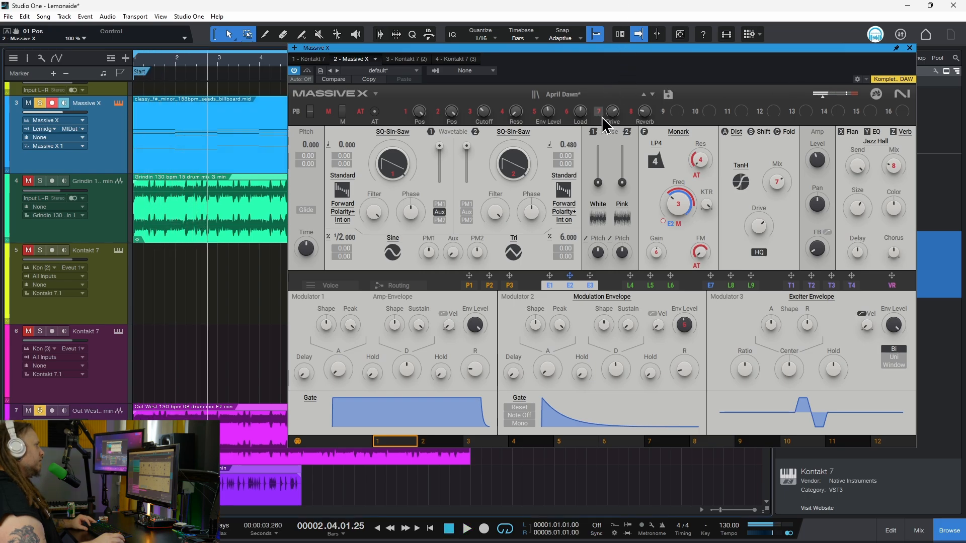
{"action": "left_click", "coordinate": [653, 94]}
{"action": "key", "text": "space"}
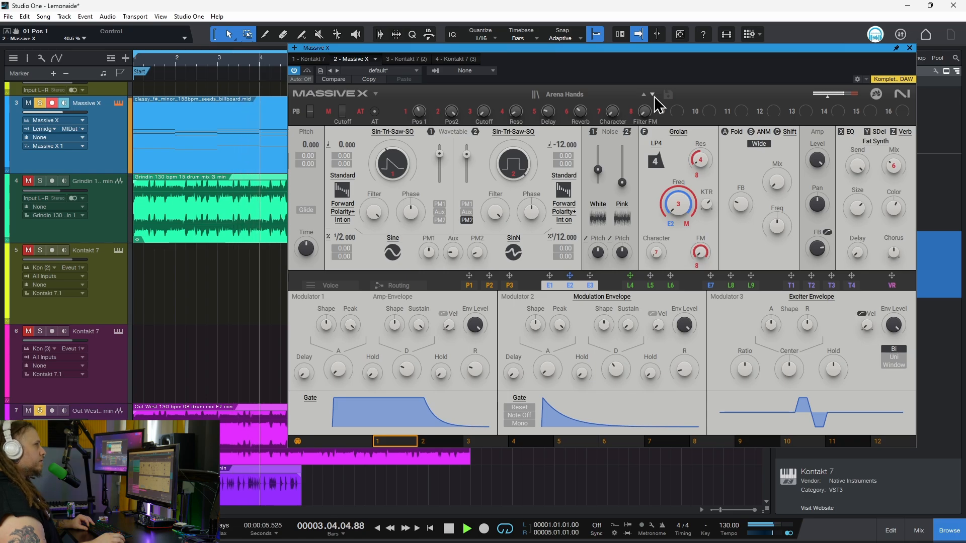
{"action": "left_click", "coordinate": [909, 48]}
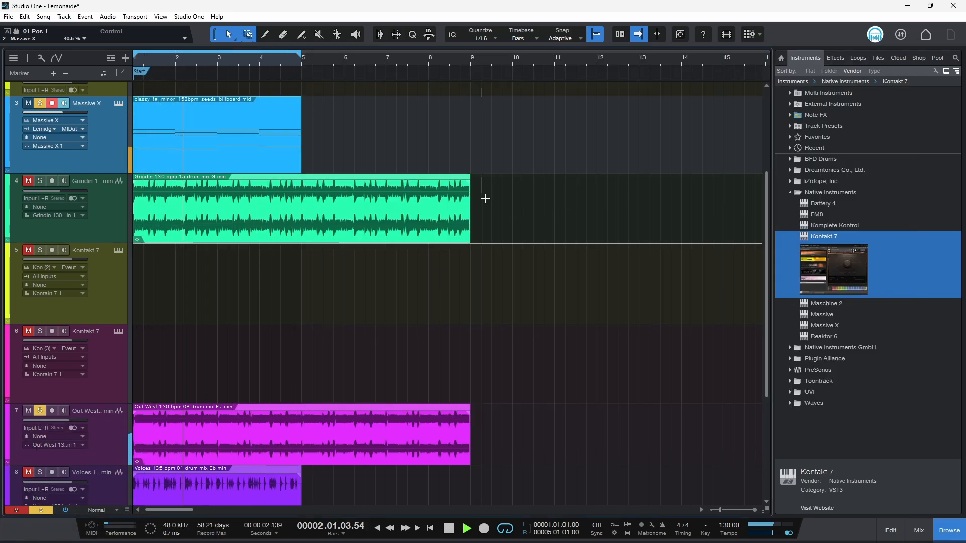
{"action": "key", "text": "space"}
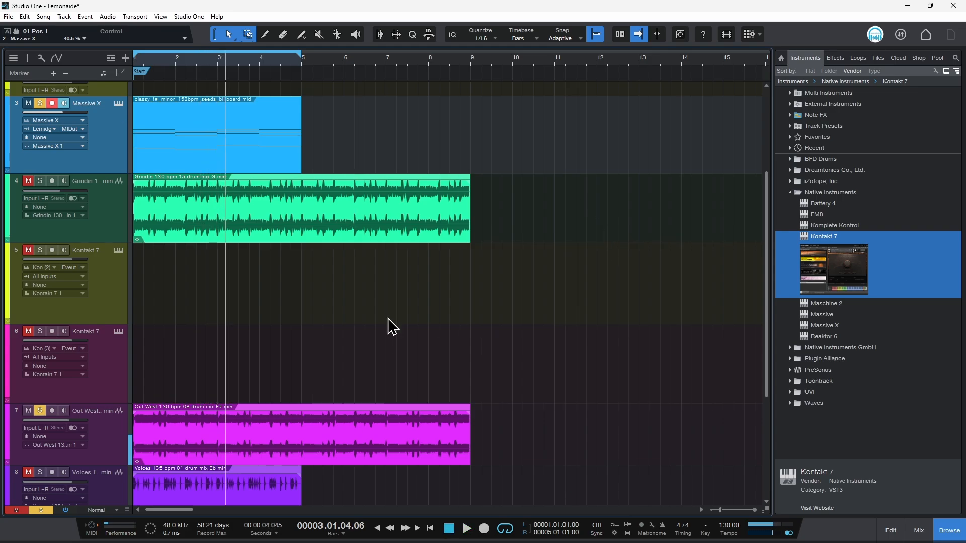
- Switch to Lemonaide, lock the tempo at 130 BPM and generate melody-only seeds in F#/Gb minor
{"action": "mouse_move", "coordinate": [575, 538]}
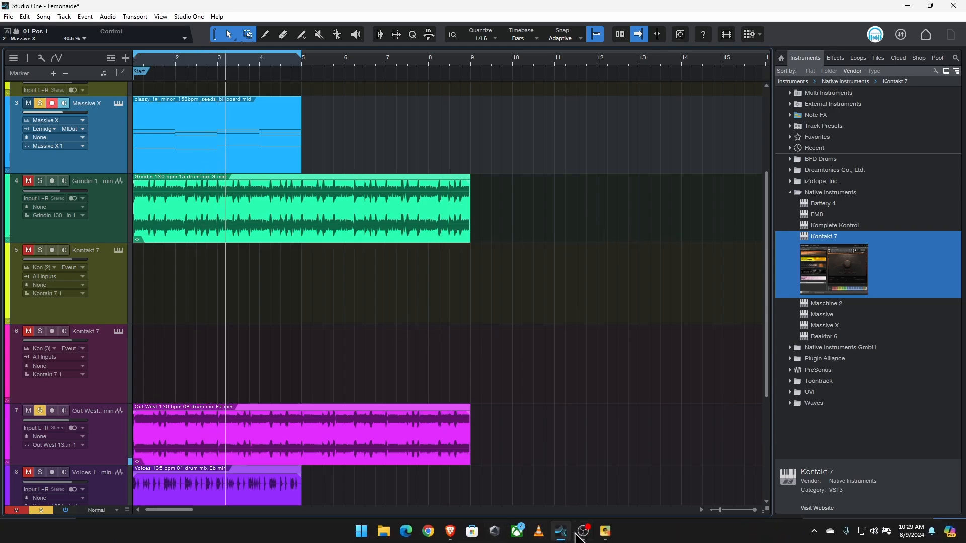
{"action": "left_click", "coordinate": [605, 534]}
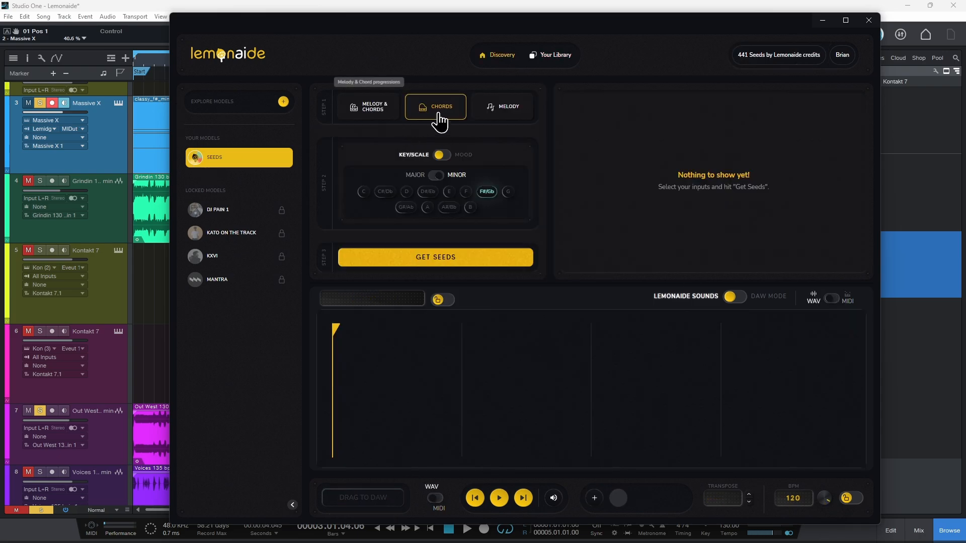
{"action": "left_click", "coordinate": [509, 110]}
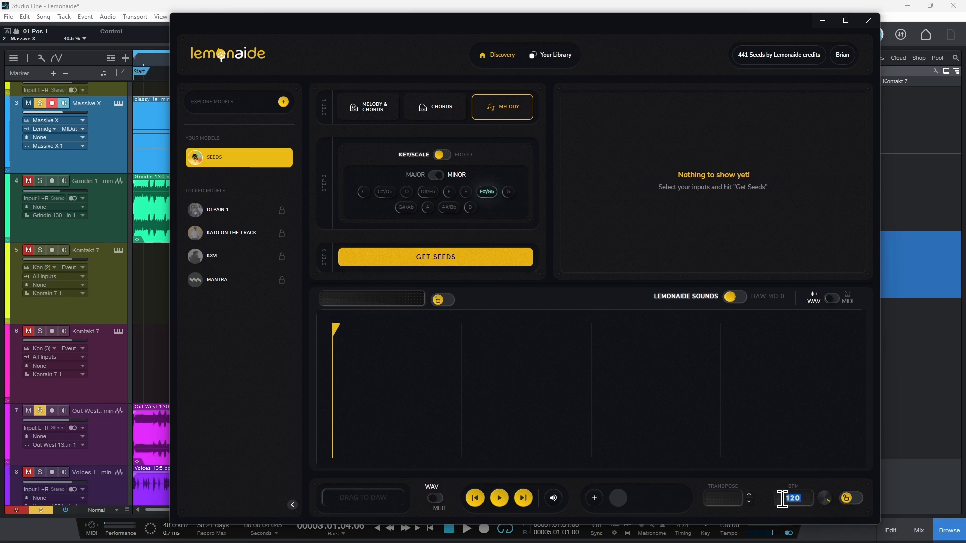
{"action": "type", "text": "0"}
{"action": "key", "text": "Return"}
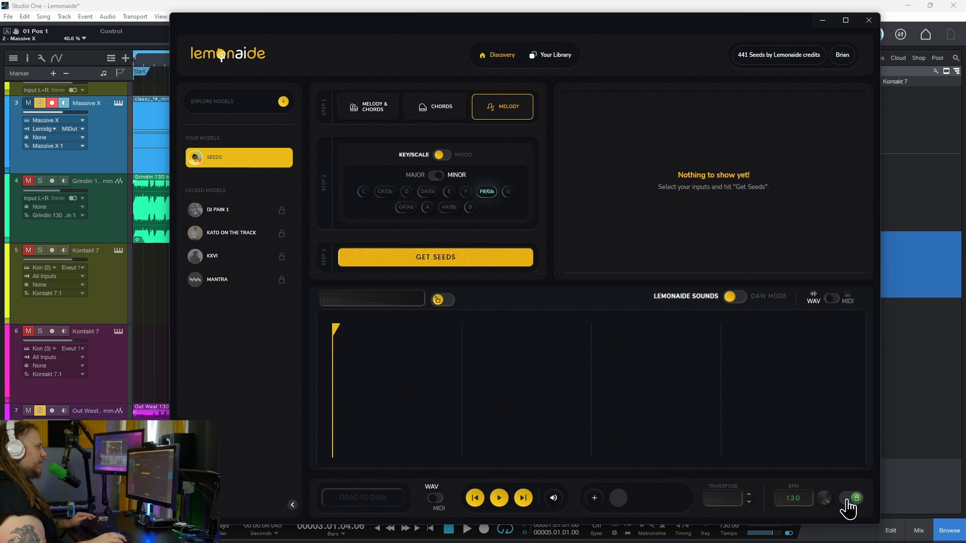
{"action": "left_click", "coordinate": [442, 267]}
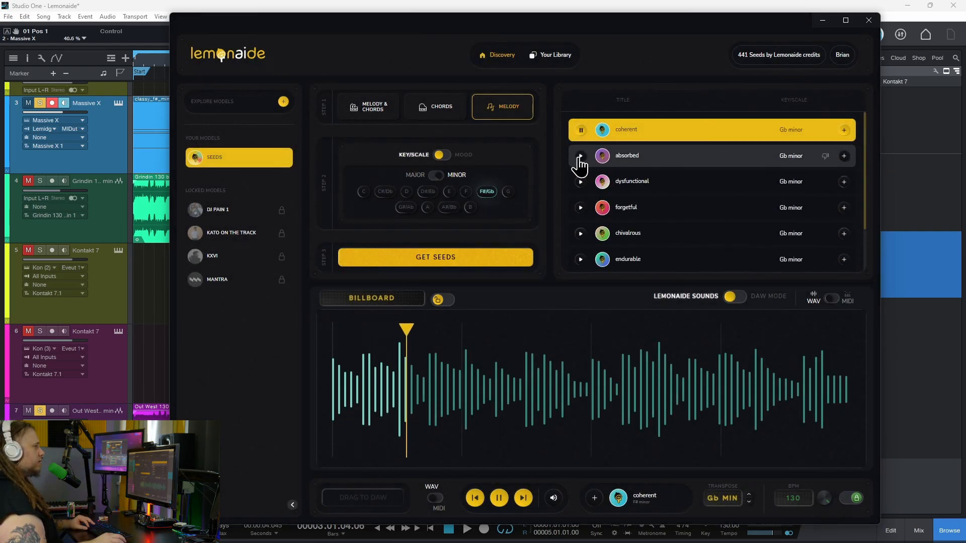
- Preview the absorbed, forgetful, chivalrous and endurable melody seeds
{"action": "left_click", "coordinate": [580, 156]}
{"action": "left_click", "coordinate": [580, 208]}
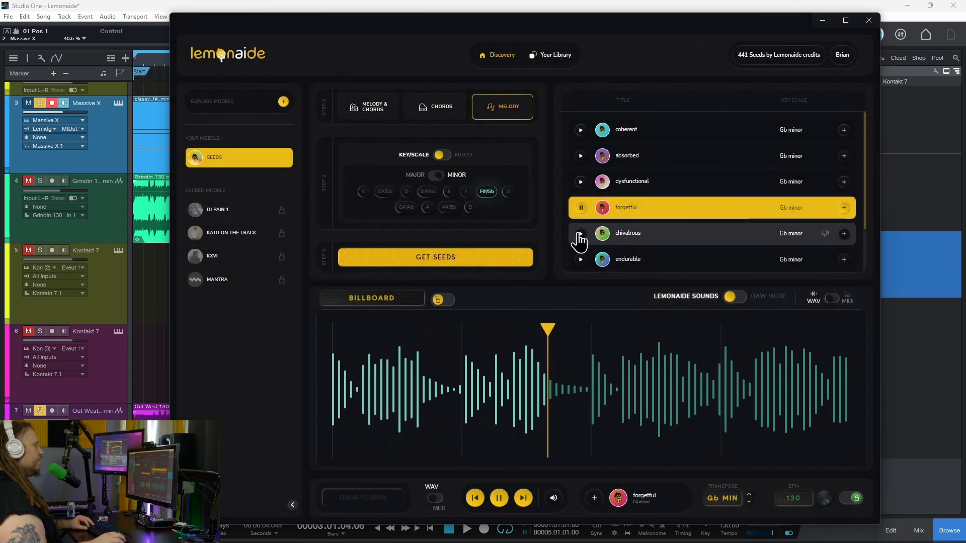
{"action": "left_click", "coordinate": [579, 235]}
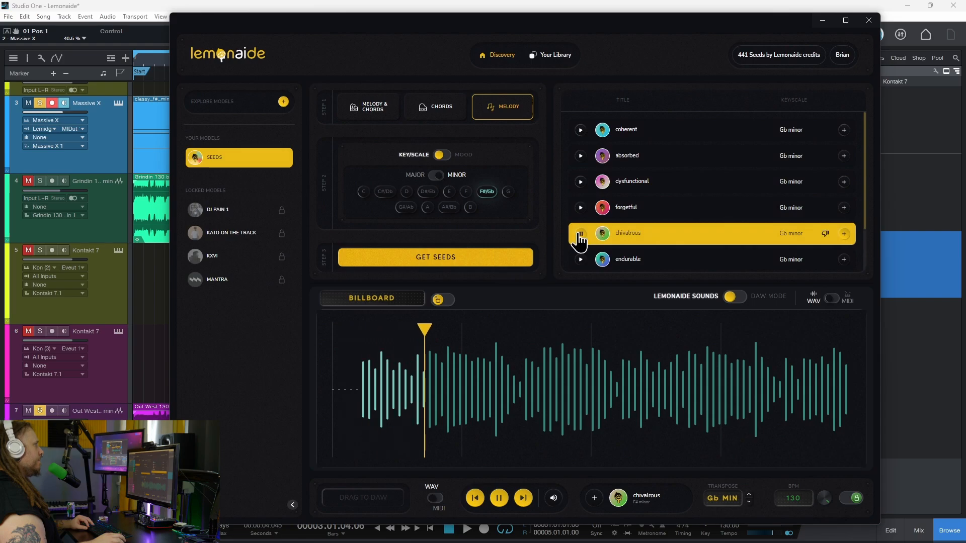
{"action": "left_click", "coordinate": [579, 260]}
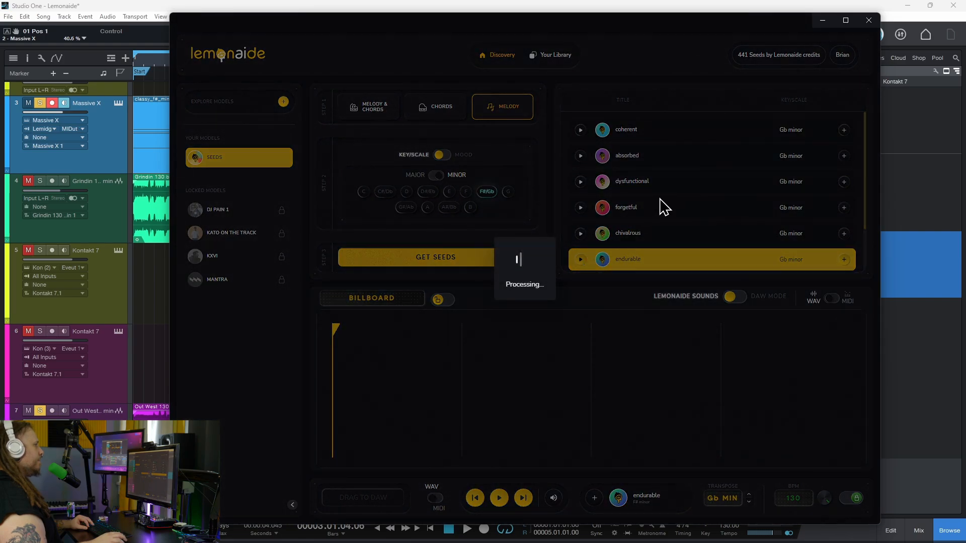
{"action": "scroll", "coordinate": [660, 207], "scroll_direction": "down", "scroll_amount": 1}
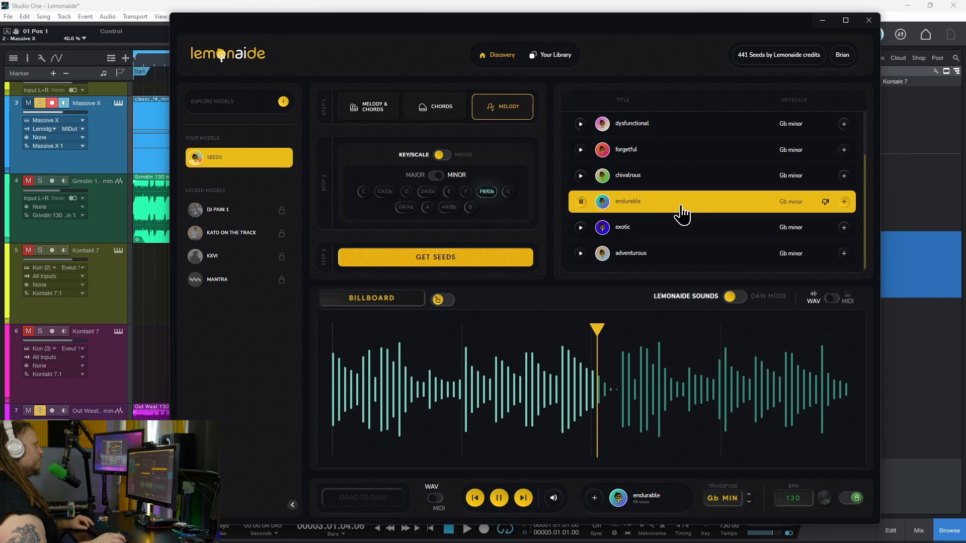
- Add the endurable melody seed to the library and play it from there in the MIDI view
{"action": "left_click_drag", "start_coordinate": [730, 209], "coordinate": [232, 289]}
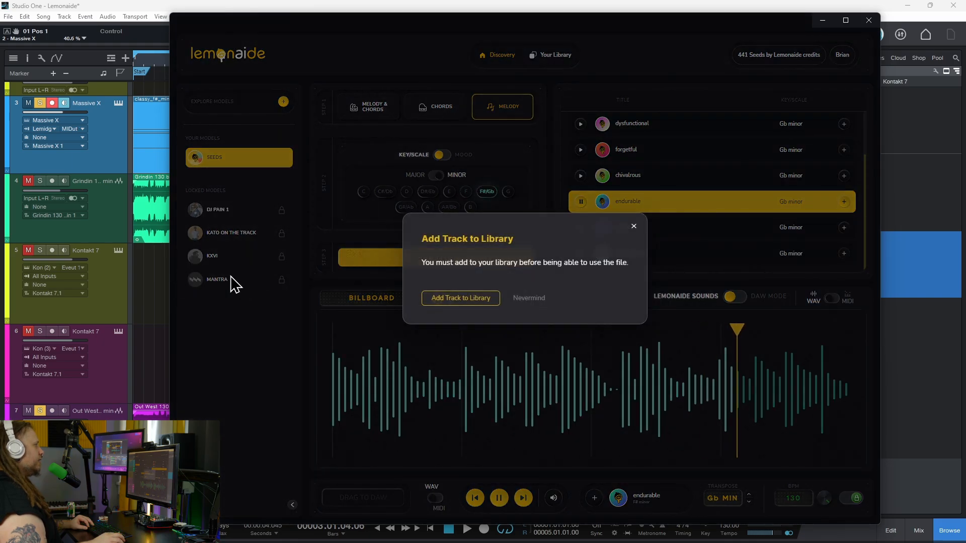
{"action": "left_click", "coordinate": [484, 299]}
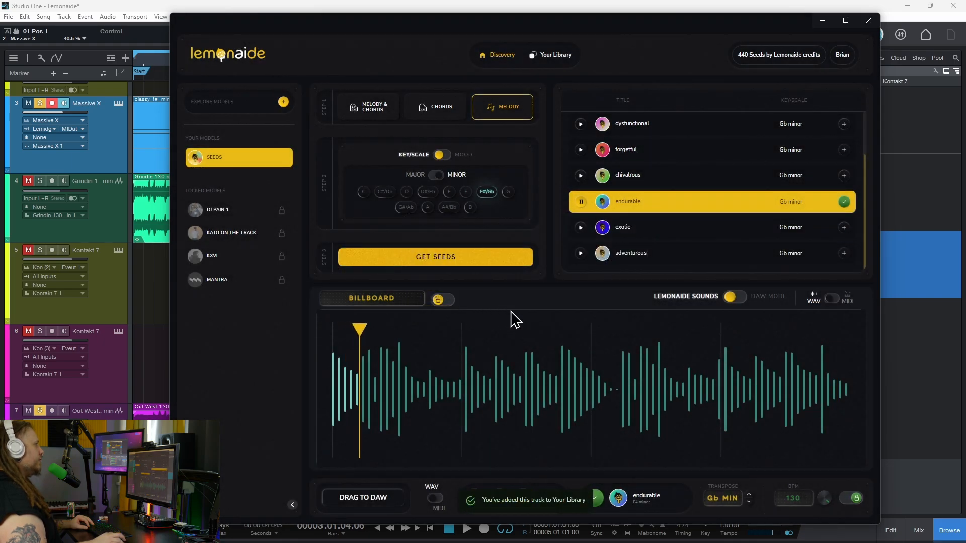
{"action": "left_click", "coordinate": [557, 56]}
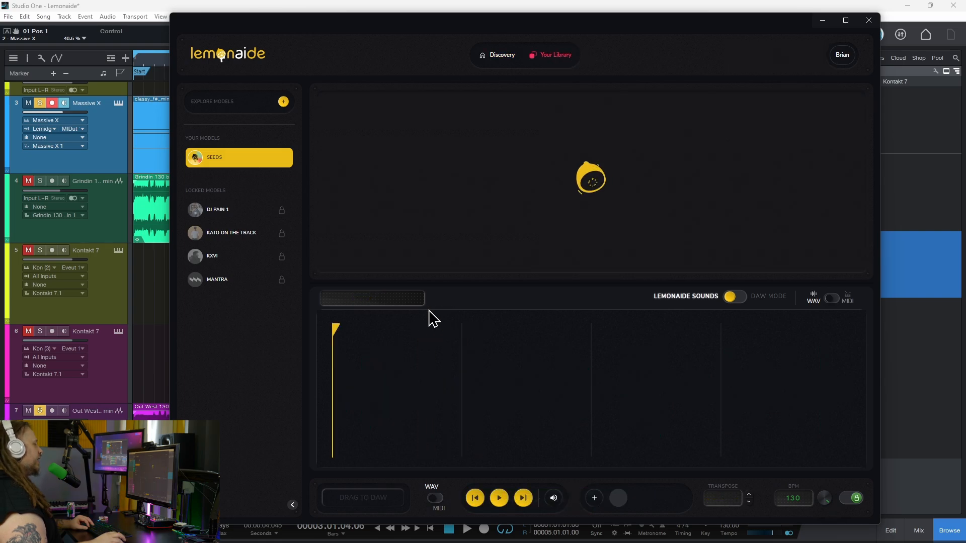
{"action": "left_click", "coordinate": [522, 139]}
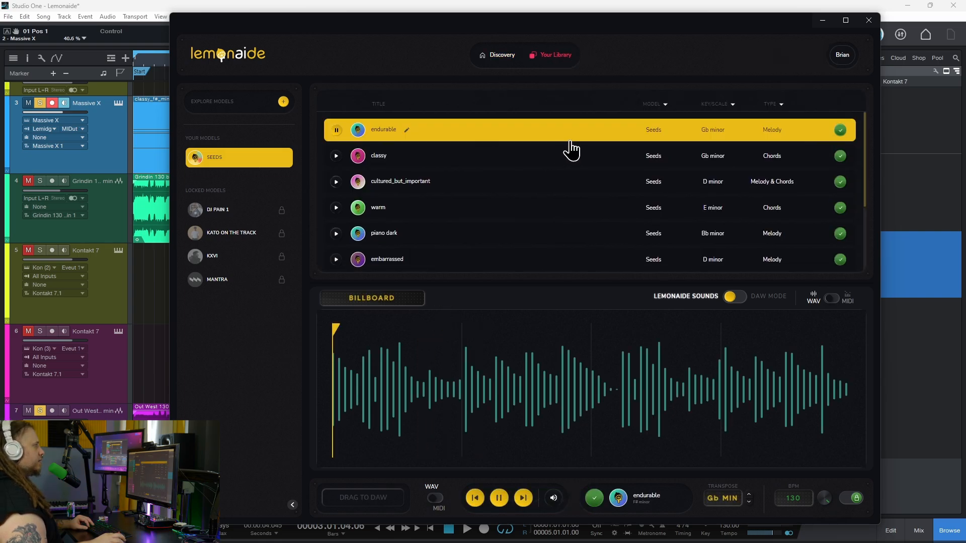
{"action": "left_click", "coordinate": [848, 301]}
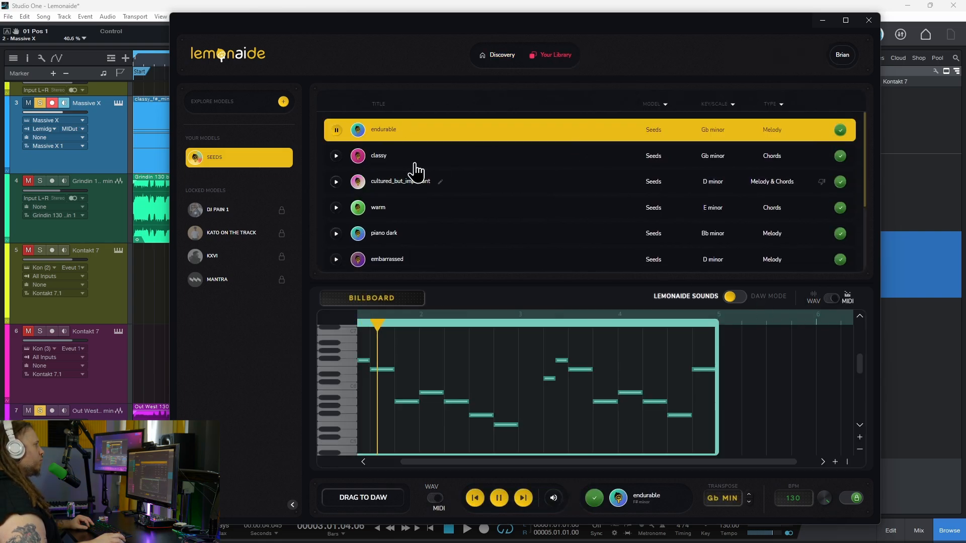
- Place the endurable seed as MIDI at the song start on Kontakt 7 track 5 in Studio One and return the playhead there
{"action": "left_click_drag", "start_coordinate": [547, 146], "coordinate": [511, 141]}
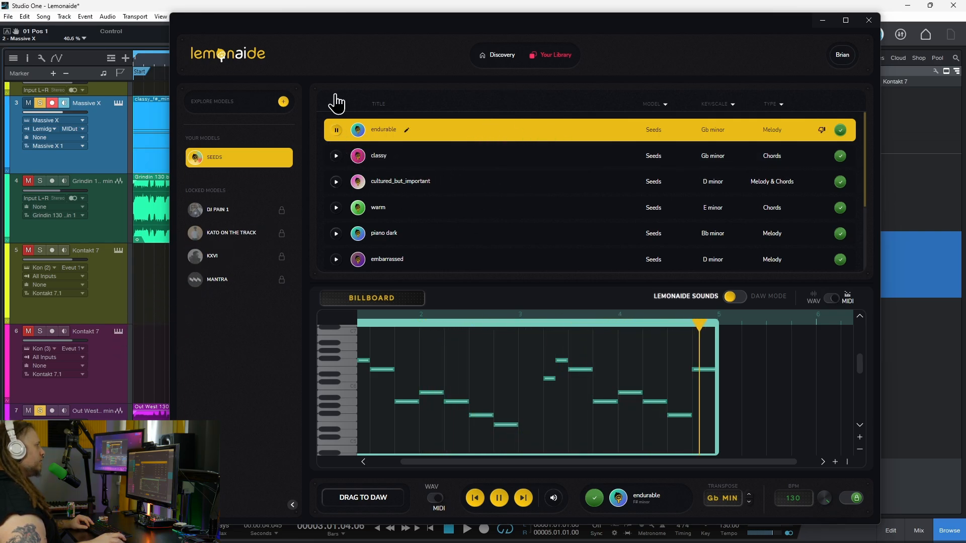
{"action": "left_click_drag", "start_coordinate": [302, 28], "coordinate": [492, 51]}
{"action": "left_click_drag", "start_coordinate": [836, 155], "coordinate": [188, 307]}
{"action": "left_click", "coordinate": [219, 297]}
{"action": "key", "text": "comma"}
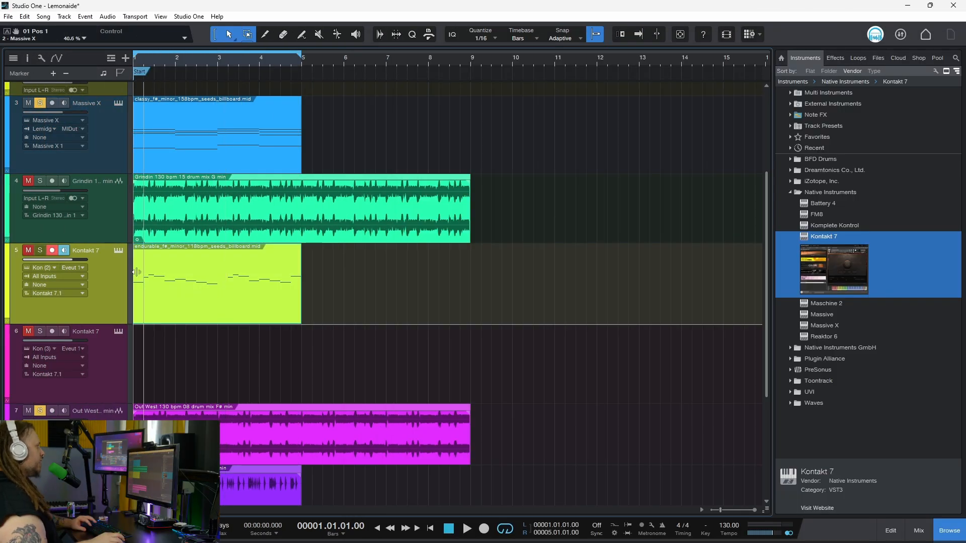
- Unsolo Massive X, solo Kontakt 7 track 5 and play the endurable melody through its String Ensemble with the Out West drums, stopping after a moment
{"action": "left_click", "coordinate": [459, 287]}
{"action": "left_click_drag", "start_coordinate": [1, 125], "coordinate": [725, 39]}
{"action": "left_click", "coordinate": [41, 102]}
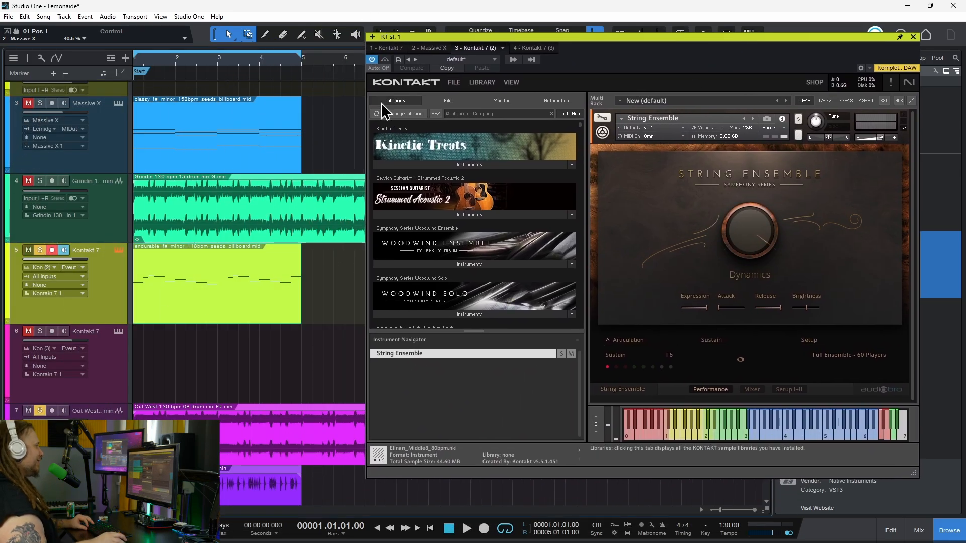
{"action": "key", "text": "space"}
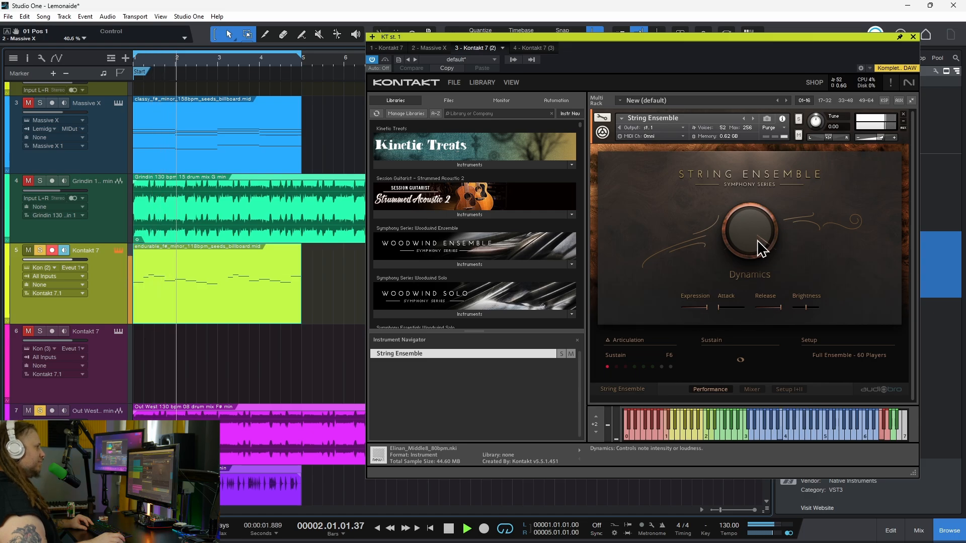
{"action": "key", "text": "space"}
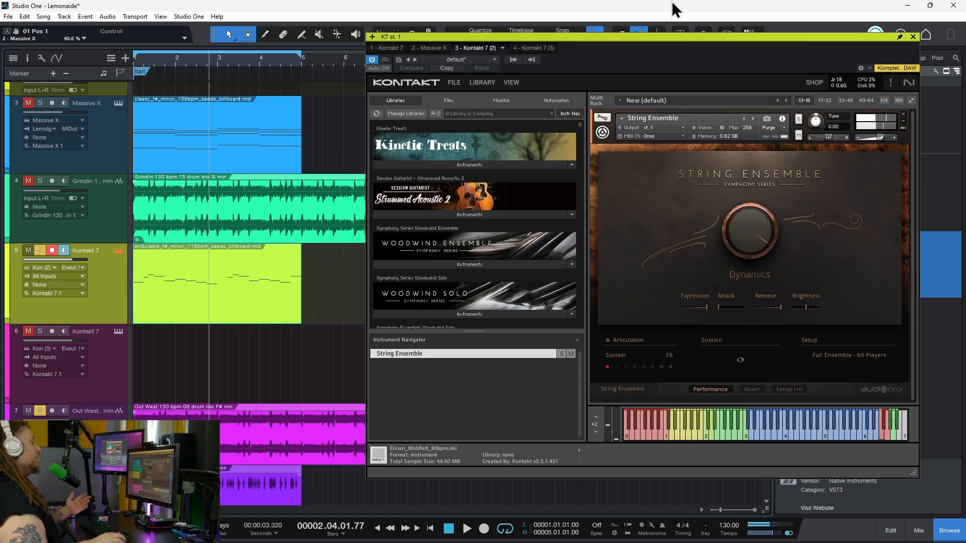
- Solo Massive X again and play the chords together with the strings melody while adjusting the String Ensemble's volume, and stop playback
{"action": "left_click_drag", "start_coordinate": [880, 137], "coordinate": [882, 150]}
{"action": "left_click", "coordinate": [40, 103]}
{"action": "key", "text": "space"}
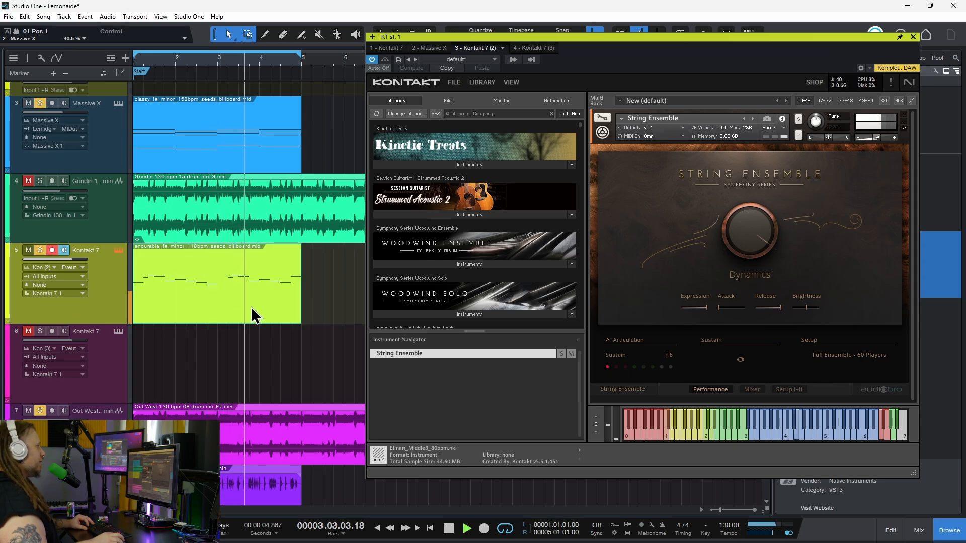
{"action": "left_click_drag", "start_coordinate": [888, 133], "coordinate": [869, 147]}
{"action": "key", "text": "space"}
- Switch the String Ensemble's articulation to Spiccato by way of Staccato, adjust its volume during playback with the chords and drums, and stop
{"action": "left_click", "coordinate": [634, 367]}
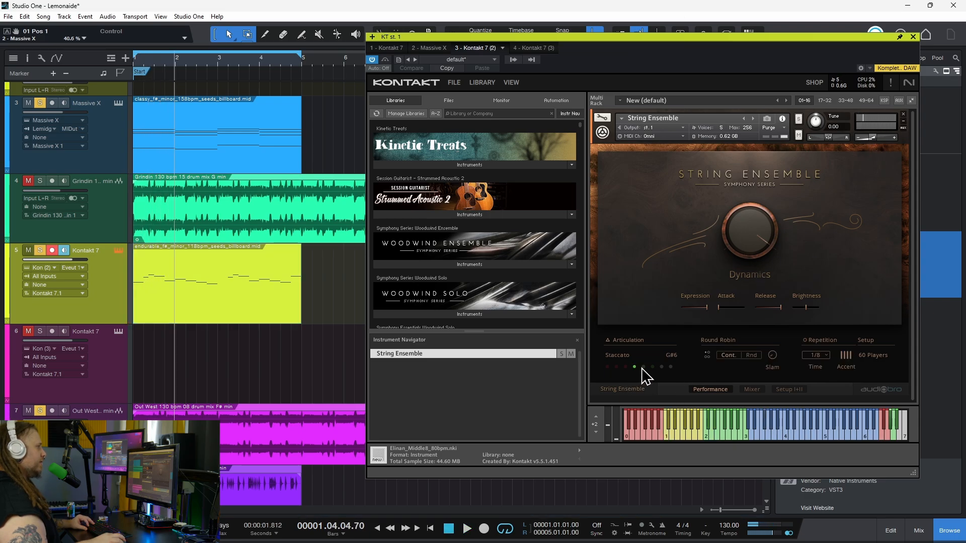
{"action": "key", "text": "space"}
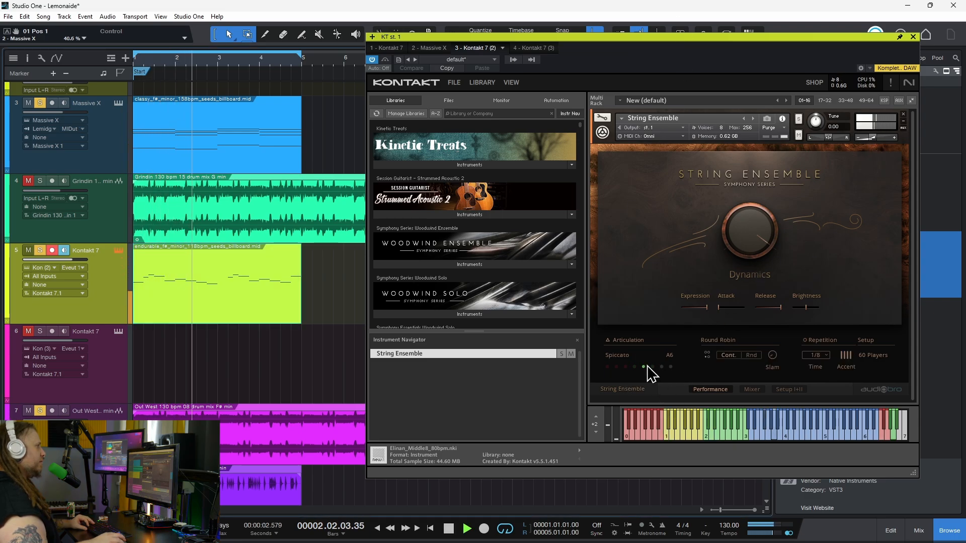
{"action": "left_click_drag", "start_coordinate": [874, 139], "coordinate": [880, 145]}
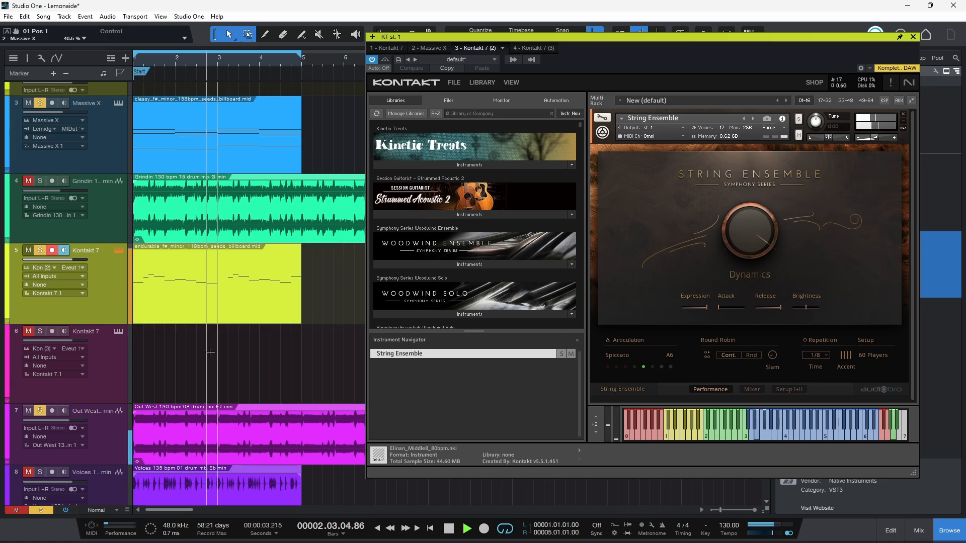
{"action": "key", "text": "space"}
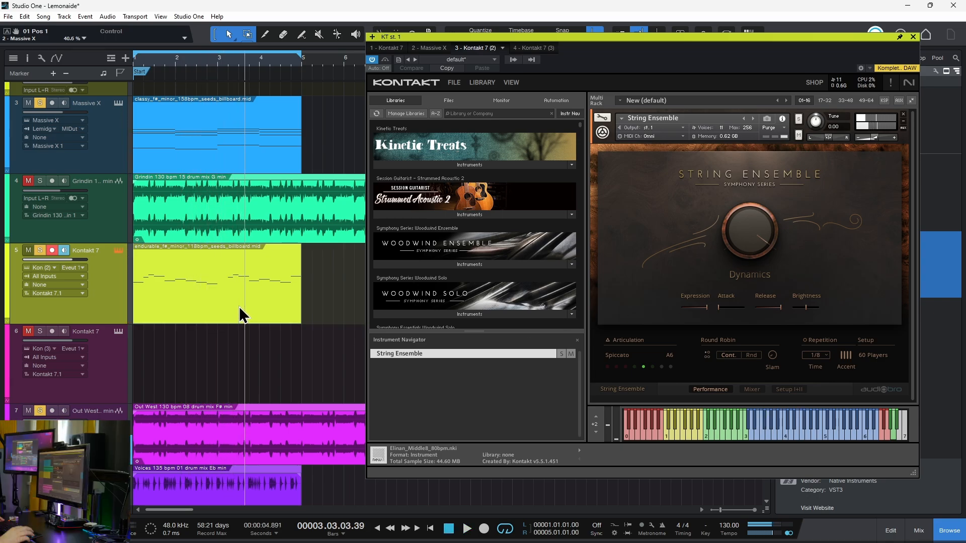
- Open the endurable clip in the note editor and play it with the Massive X chords and Out West drums while looking over the tracks
{"action": "double_click", "coordinate": [240, 307]}
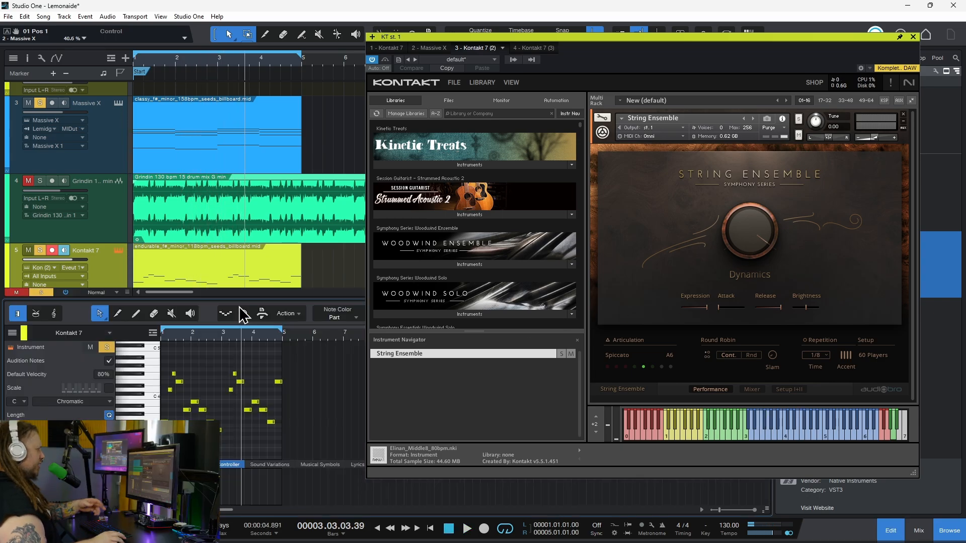
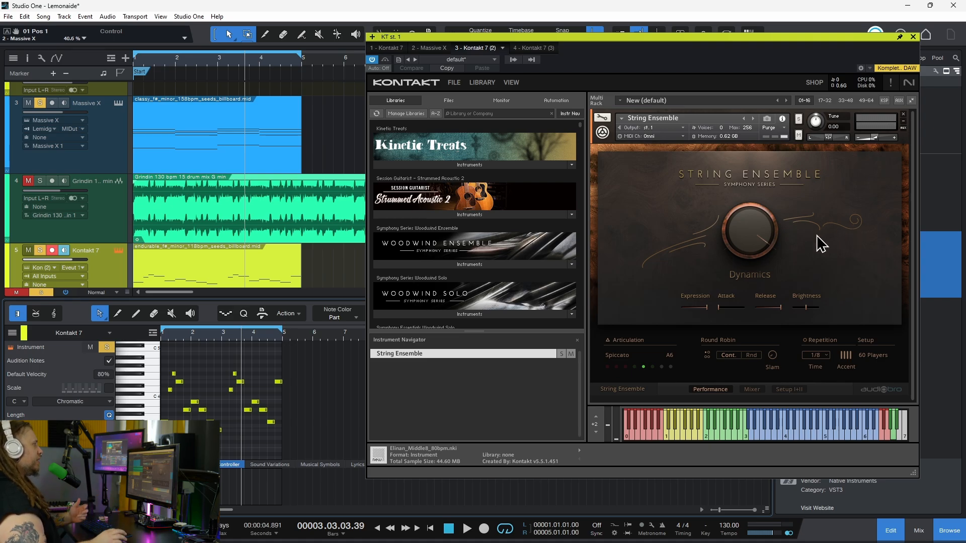
{"action": "key", "text": "space"}
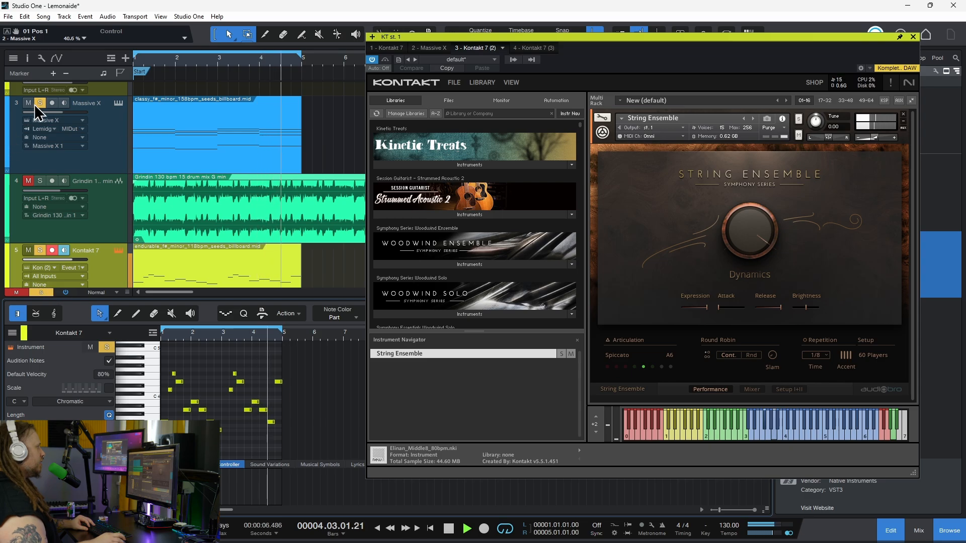
{"action": "scroll", "coordinate": [169, 182], "scroll_direction": "down", "scroll_amount": 3}
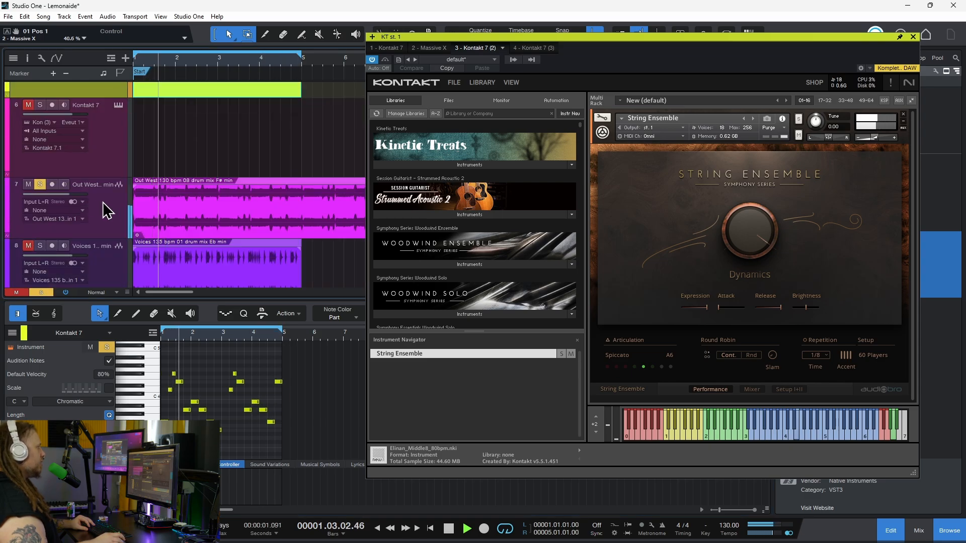
{"action": "scroll", "coordinate": [233, 187], "scroll_direction": "up", "scroll_amount": 3}
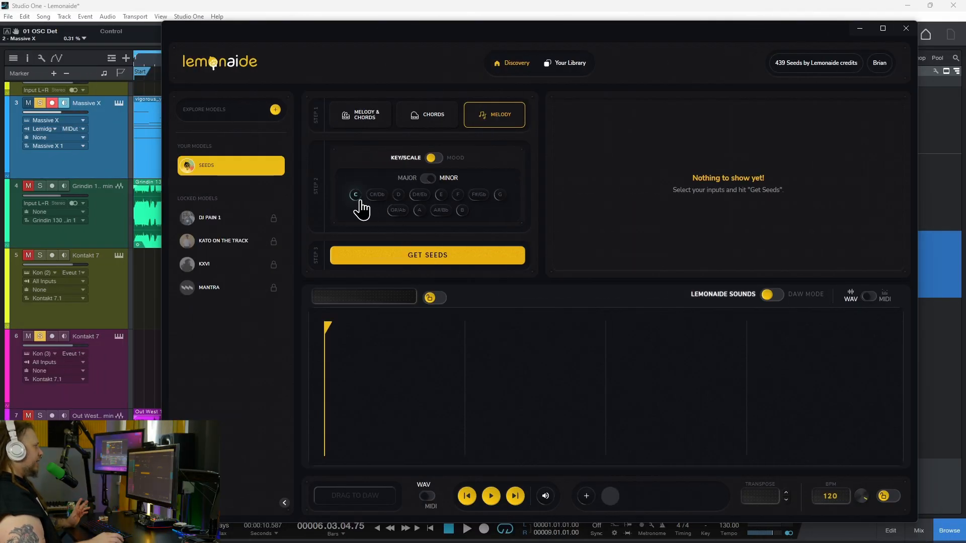
- Generate C minor melody seeds and preview apathetic, flipped-out and the last diligent seed in the results
{"action": "left_click", "coordinate": [425, 259]}
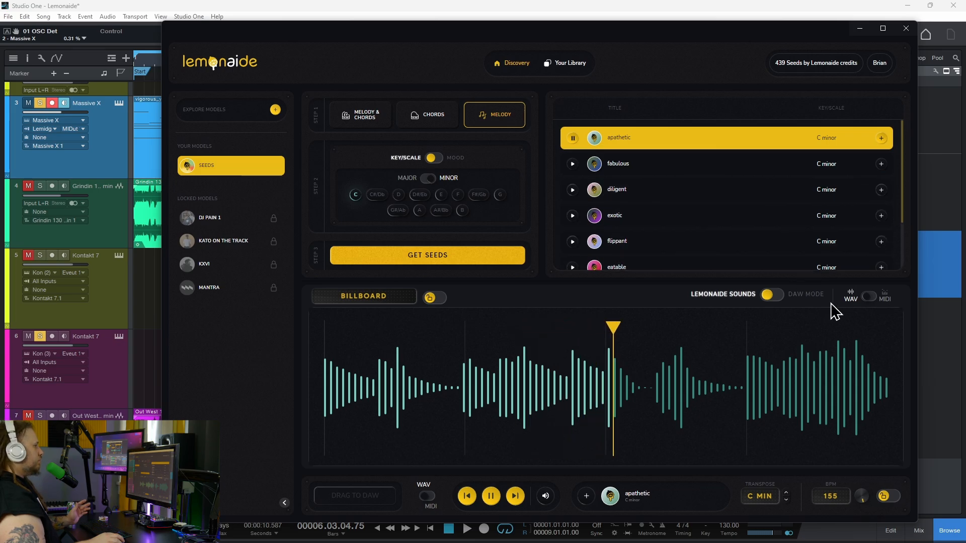
{"action": "scroll", "coordinate": [573, 221], "scroll_direction": "down", "scroll_amount": 2}
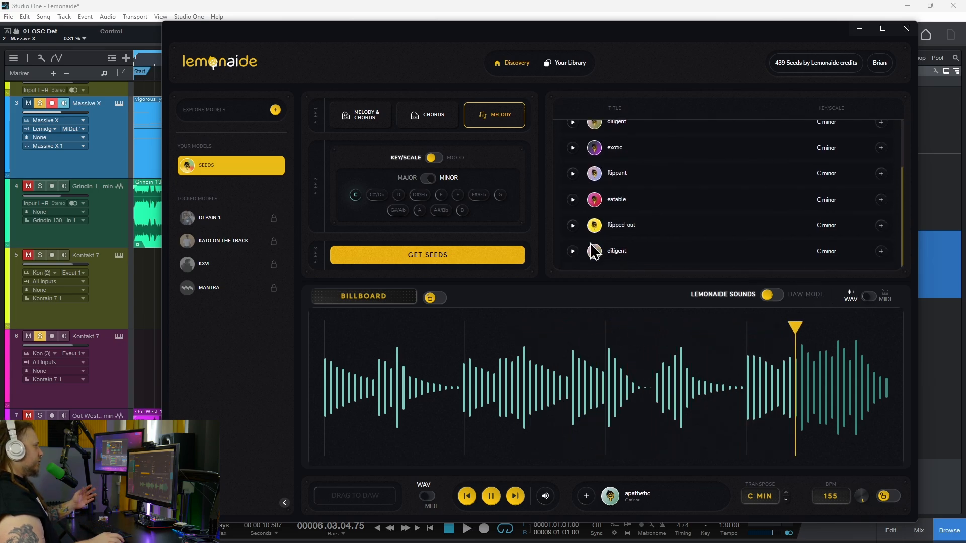
{"action": "left_click", "coordinate": [638, 231]}
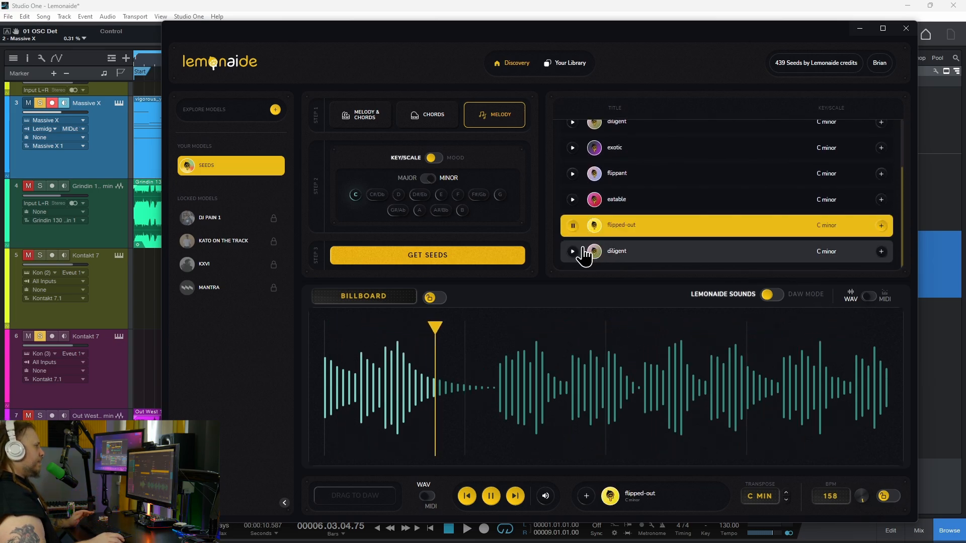
{"action": "left_click", "coordinate": [689, 254]}
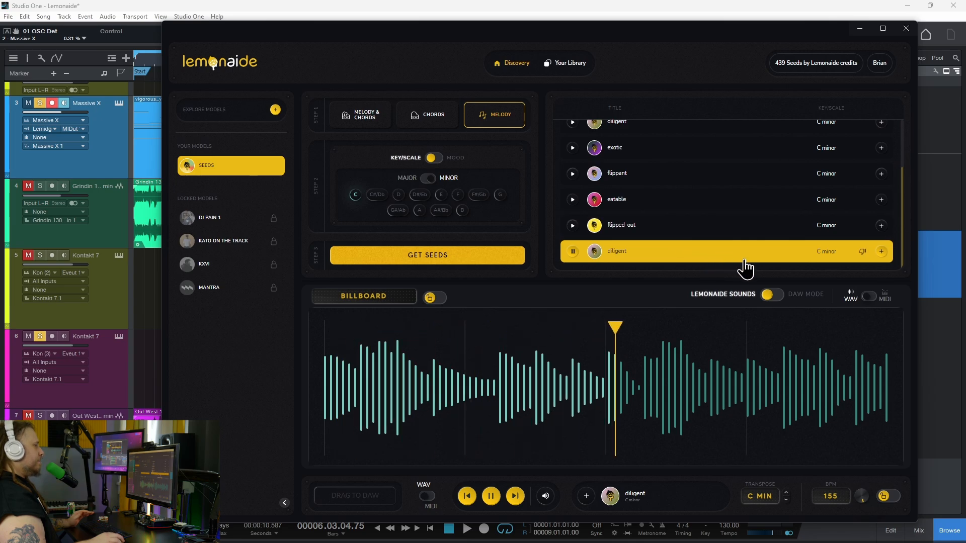
- Save the diligent seed to the library, pause it, and play it from the library's seed list
{"action": "left_click", "coordinate": [882, 252]}
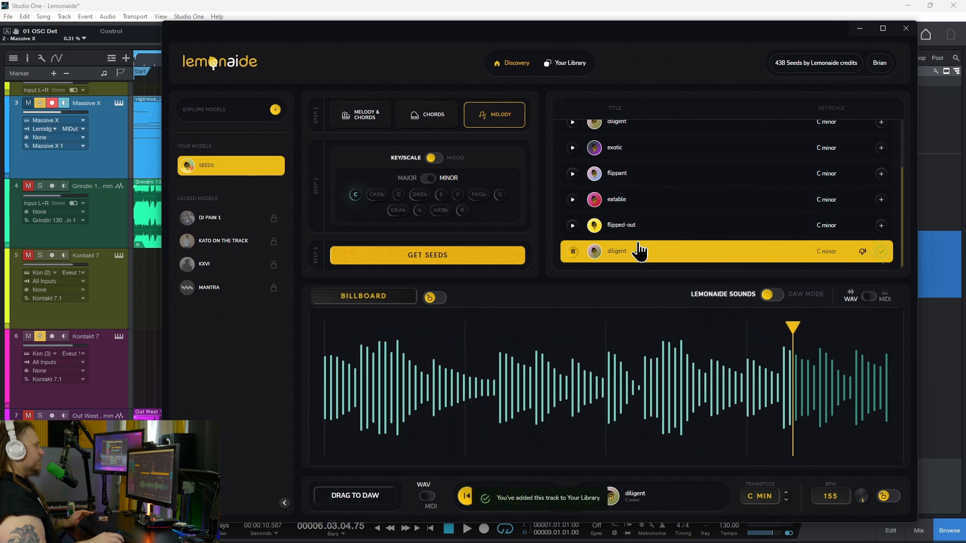
{"action": "left_click", "coordinate": [491, 496]}
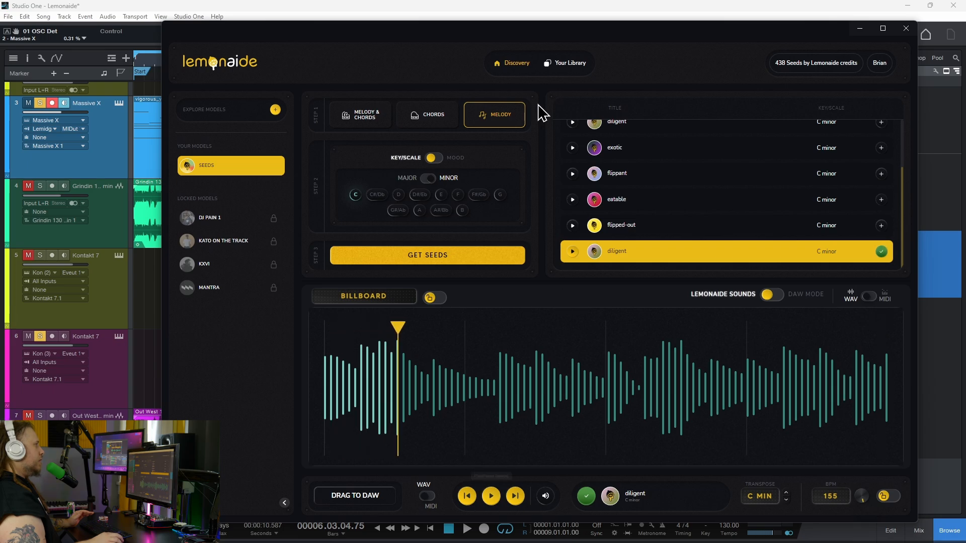
{"action": "left_click", "coordinate": [570, 63]}
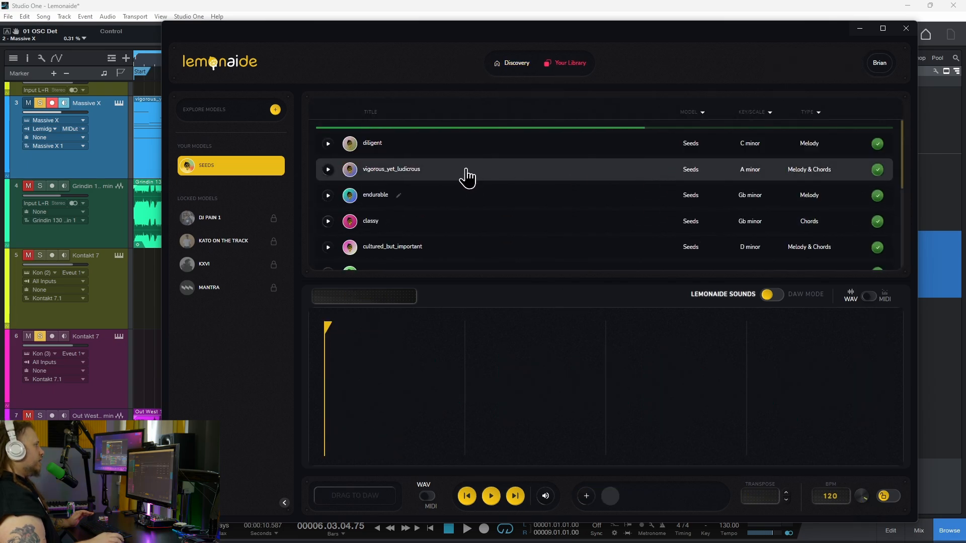
{"action": "left_click", "coordinate": [327, 143]}
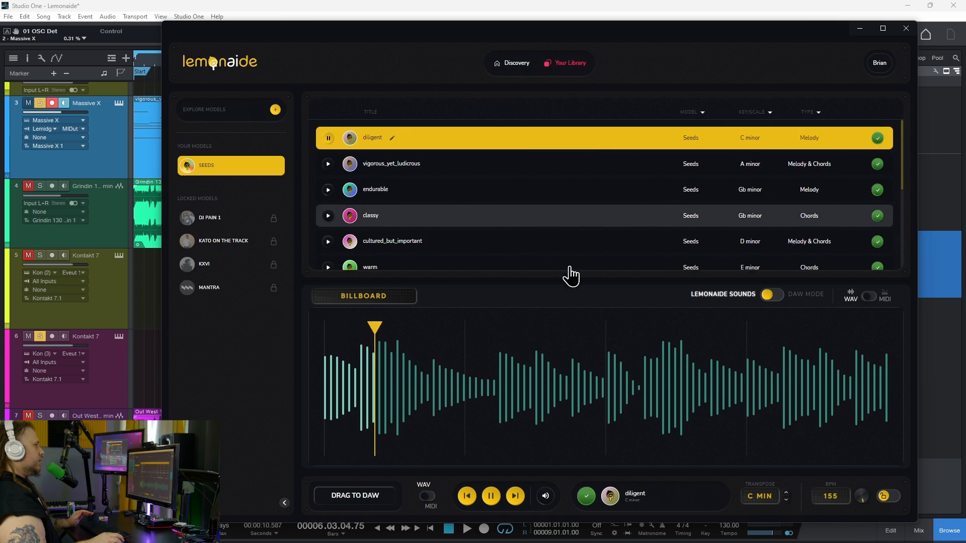
- Switch the diligent seed to MIDI, stop its playback, and place it at bar 1 of Kontakt 7 track 6 in Studio One, closing Lemonaide
{"action": "left_click", "coordinate": [870, 297]}
{"action": "left_click", "coordinate": [322, 140]}
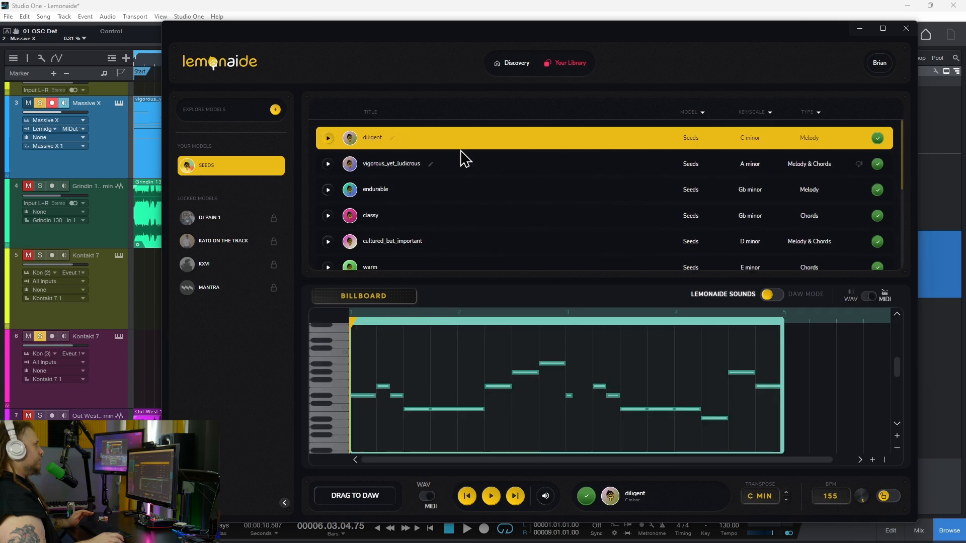
{"action": "left_click_drag", "start_coordinate": [509, 148], "coordinate": [156, 383]}
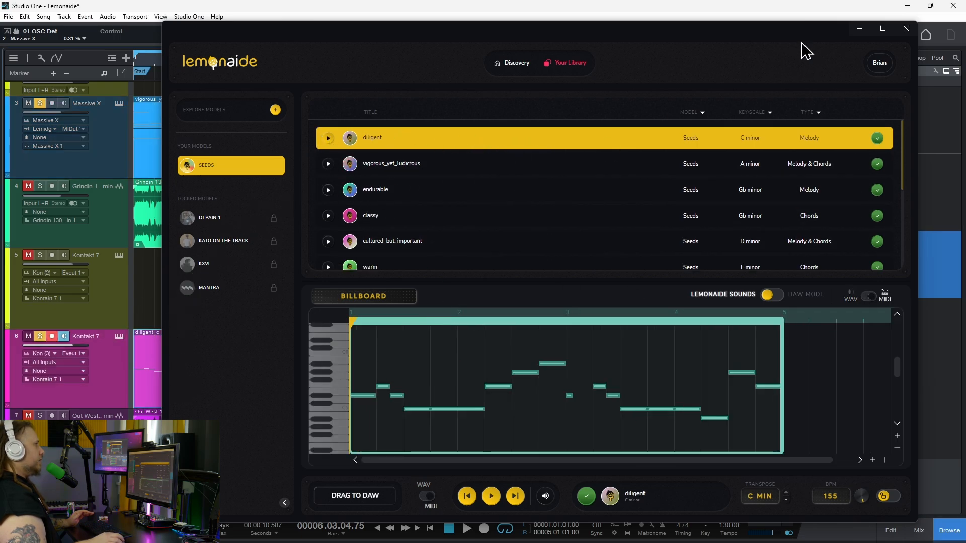
{"action": "left_click", "coordinate": [909, 29]}
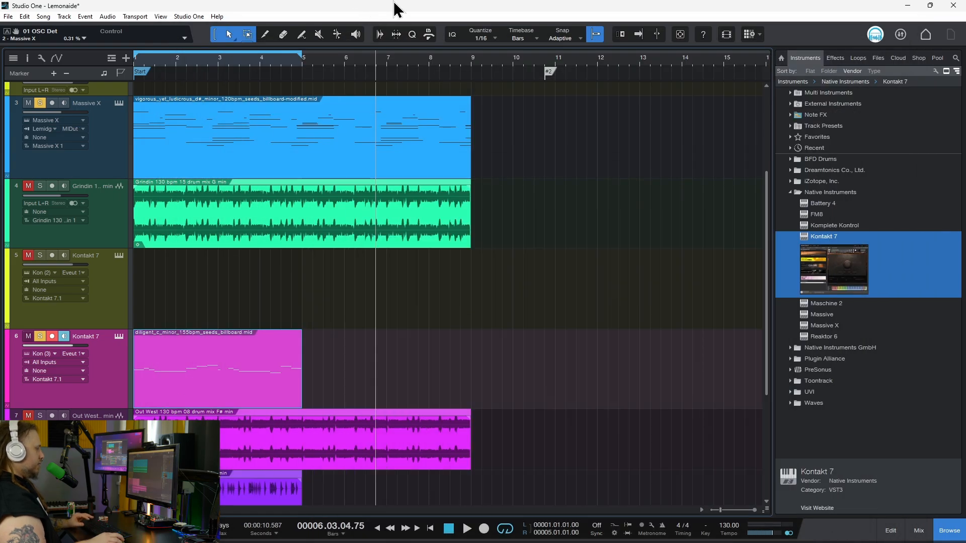
- Move the diligent clip up to Kontakt 7 track 5, solo only that track, and start playback
{"action": "left_click_drag", "start_coordinate": [186, 398], "coordinate": [162, 312]}
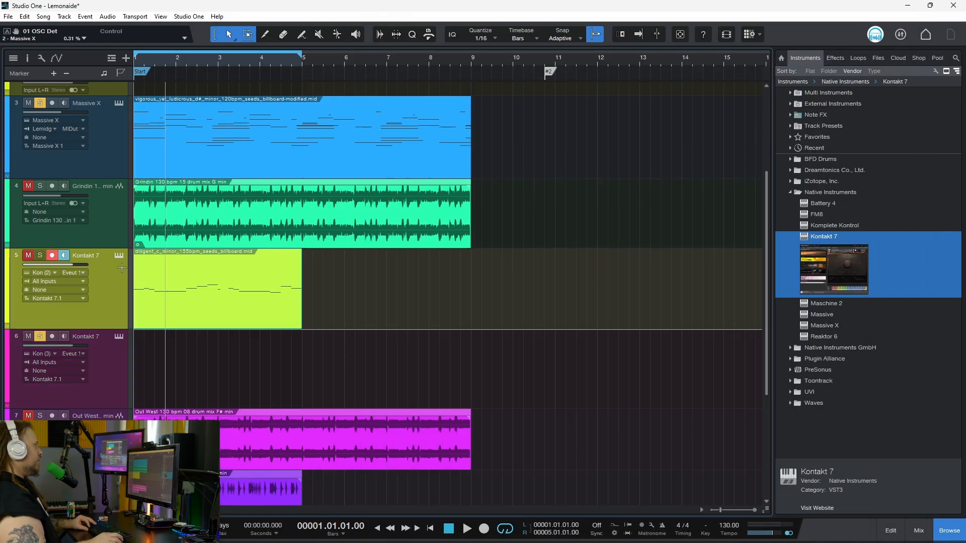
{"action": "left_click", "coordinate": [40, 256]}
{"action": "left_click", "coordinate": [40, 256], "text": "alt"}
{"action": "key", "text": "space"}
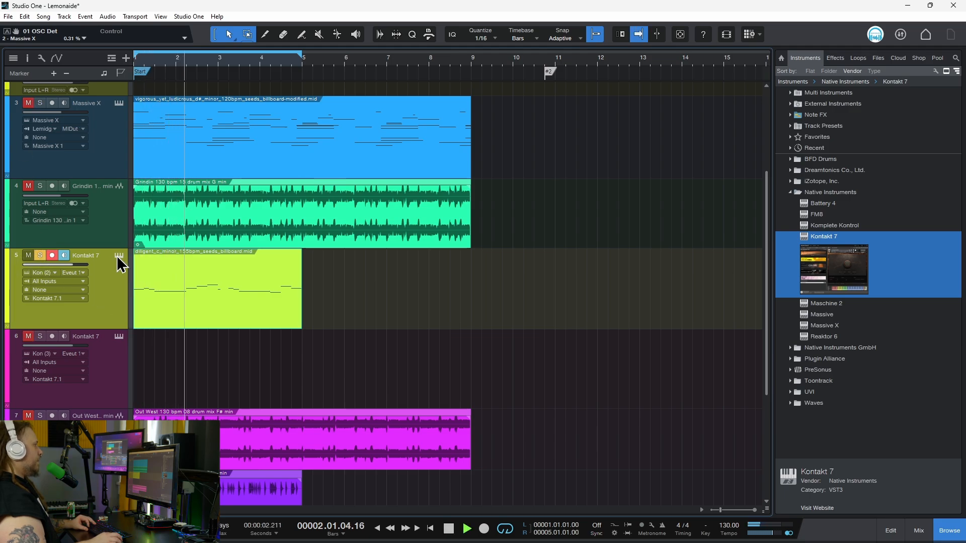
- Open track 5's String Ensemble, play the diligent melody with the Staccato articulation, and stop
{"action": "key", "text": "F11"}
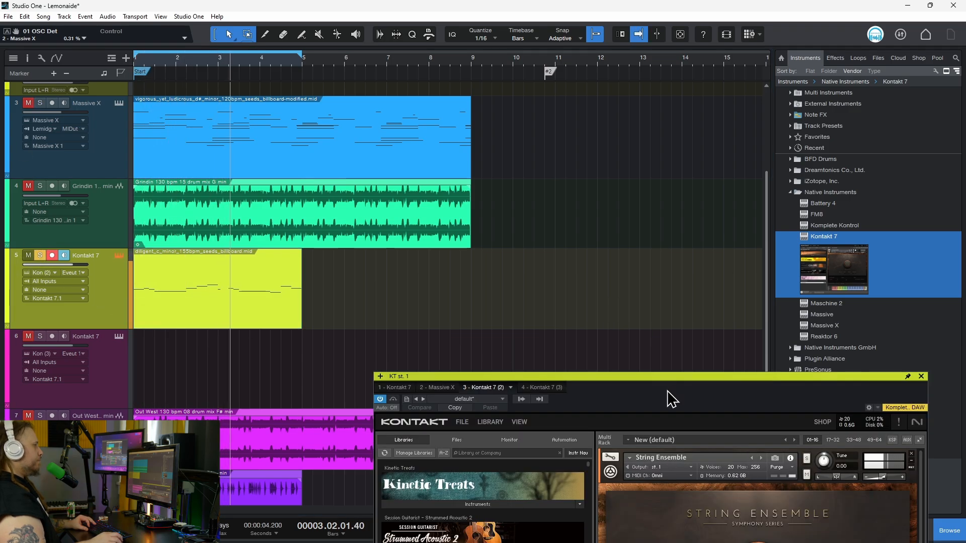
{"action": "left_click_drag", "start_coordinate": [673, 390], "coordinate": [621, 79]}
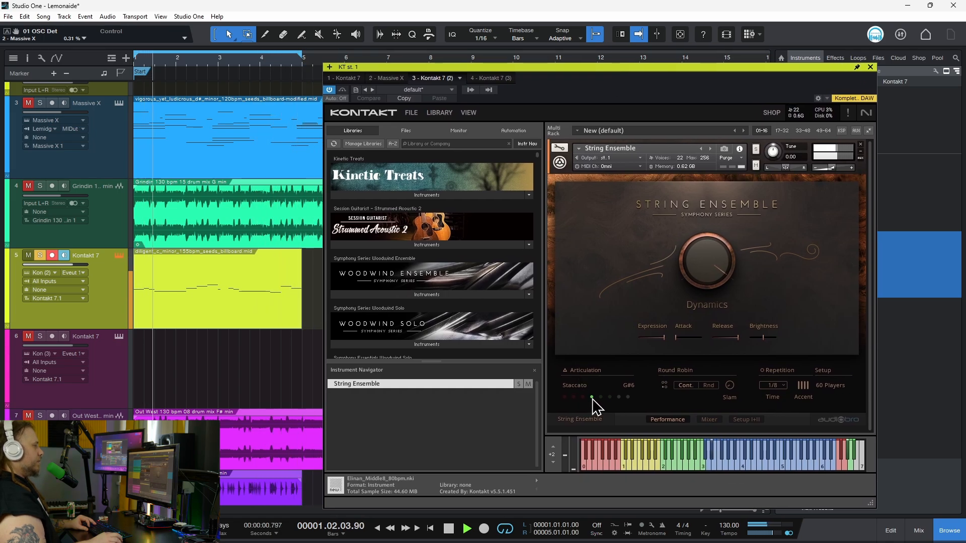
{"action": "scroll", "coordinate": [178, 401], "scroll_direction": "up", "scroll_amount": 2}
{"action": "key", "text": "space"}
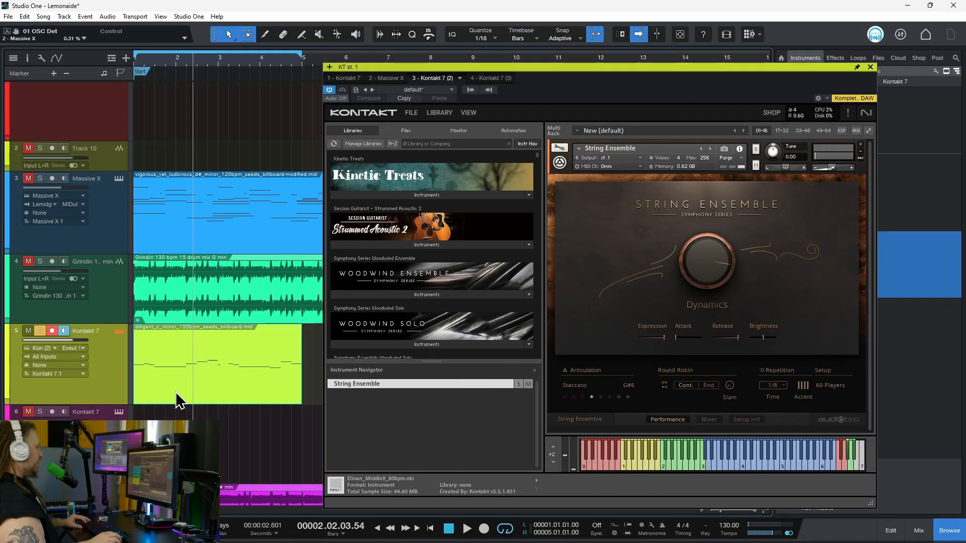
- Copy the diligent clip to Kontakt 7 track 1 at bar 1, and solo that track's NOIRE Pure piano during playback
{"action": "scroll", "coordinate": [178, 401], "scroll_direction": "up", "scroll_amount": 2}
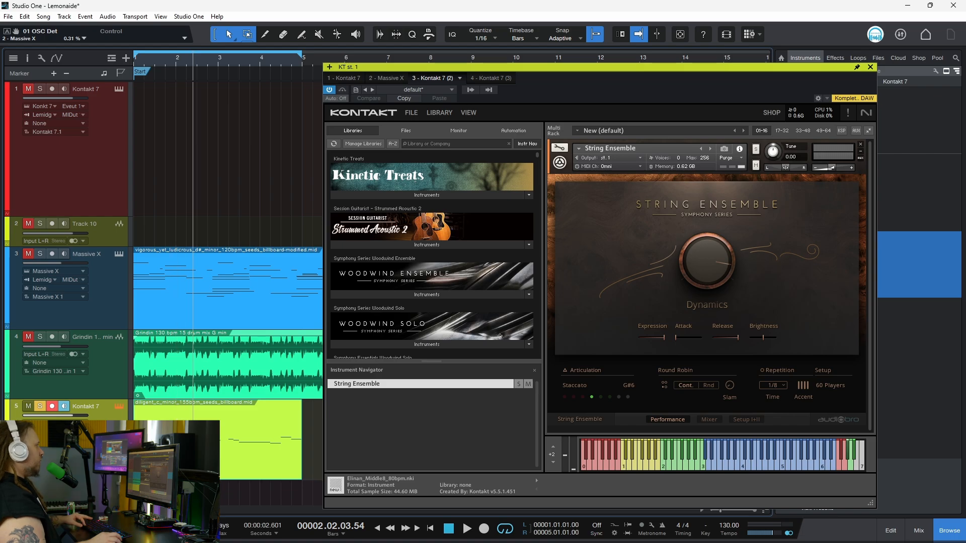
{"action": "left_click_drag", "start_coordinate": [172, 444], "coordinate": [308, 9]}
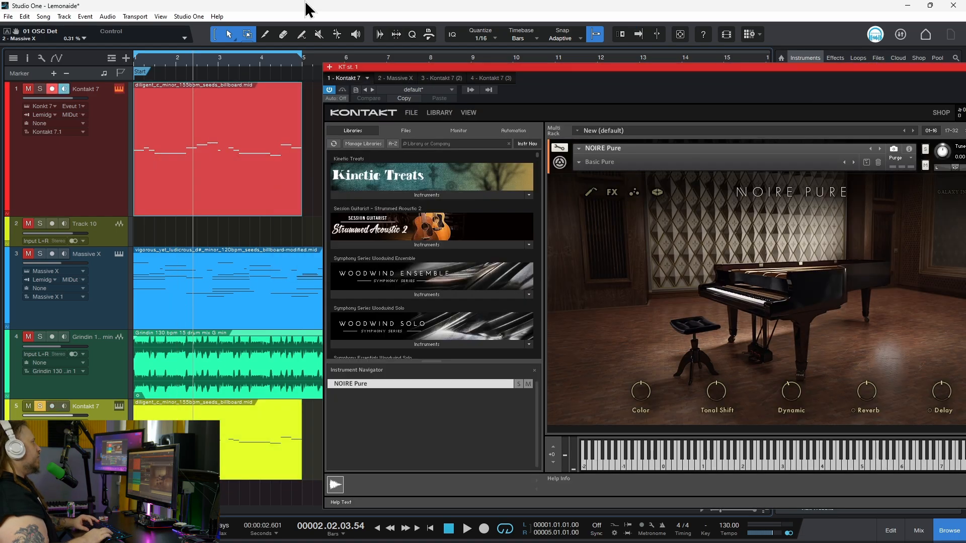
{"action": "key", "text": "space"}
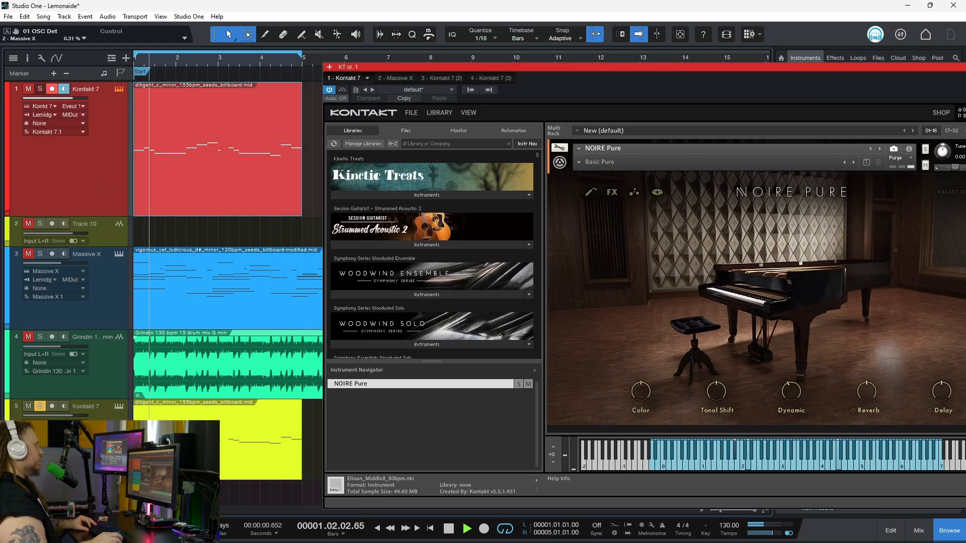
{"action": "left_click", "coordinate": [40, 89]}
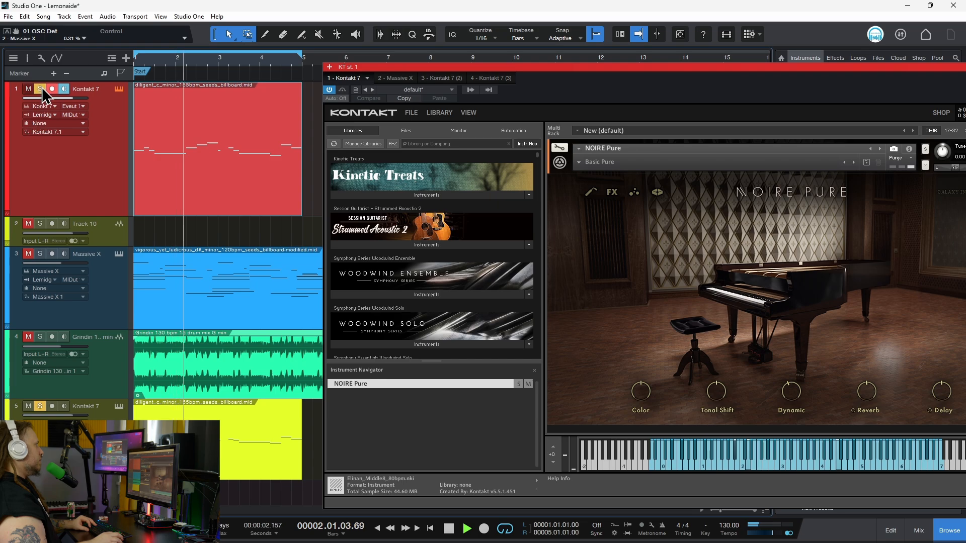
- Transpose the diligent clip on track 1 by -12 semitones while it plays
{"action": "right_click", "coordinate": [237, 191]}
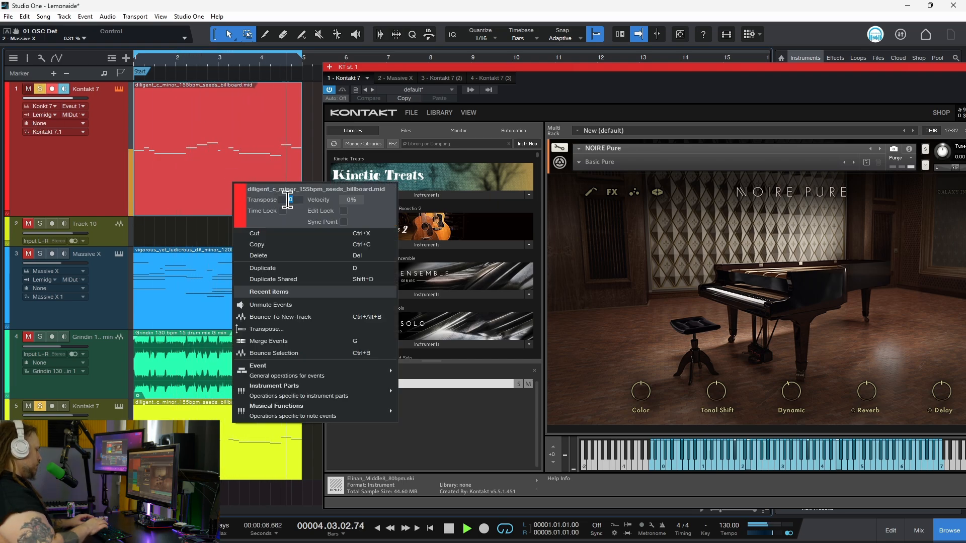
{"action": "type", "text": "12"}
{"action": "key", "text": "Return"}
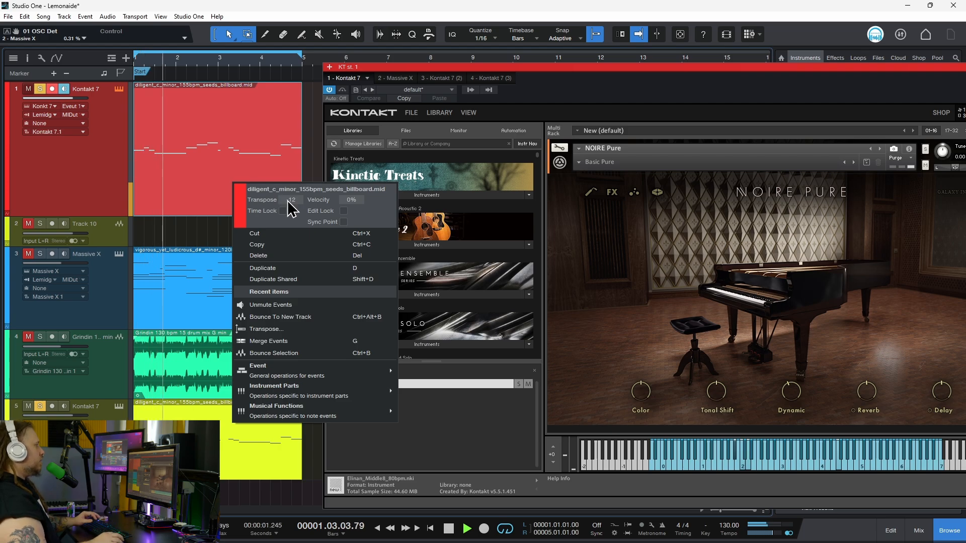
{"action": "left_click", "coordinate": [68, 107]}
- Set track 1's volume to -7.0 dB while listening, reposition the Kontakt window, and stop playback
{"action": "left_click_drag", "start_coordinate": [64, 98], "coordinate": [59, 101]}
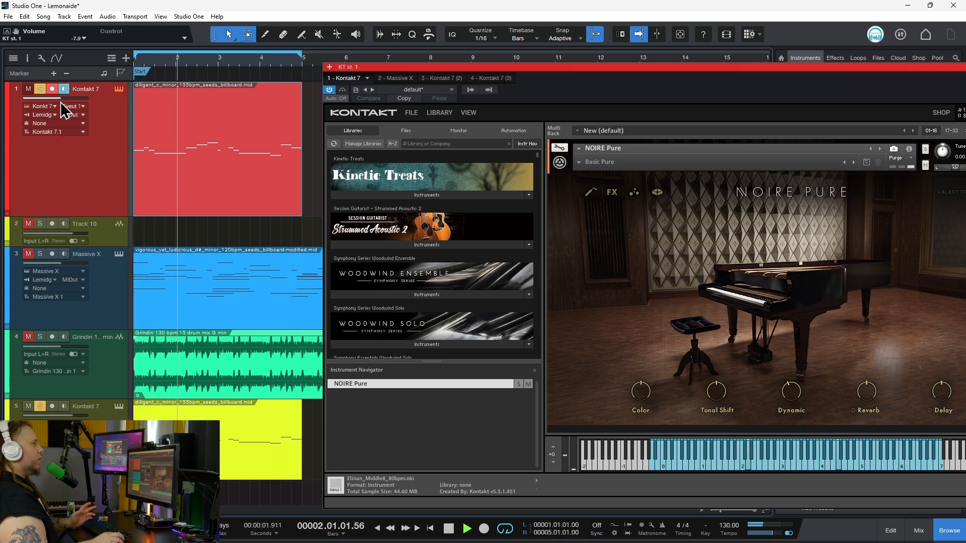
{"action": "left_click_drag", "start_coordinate": [574, 68], "coordinate": [558, 73]}
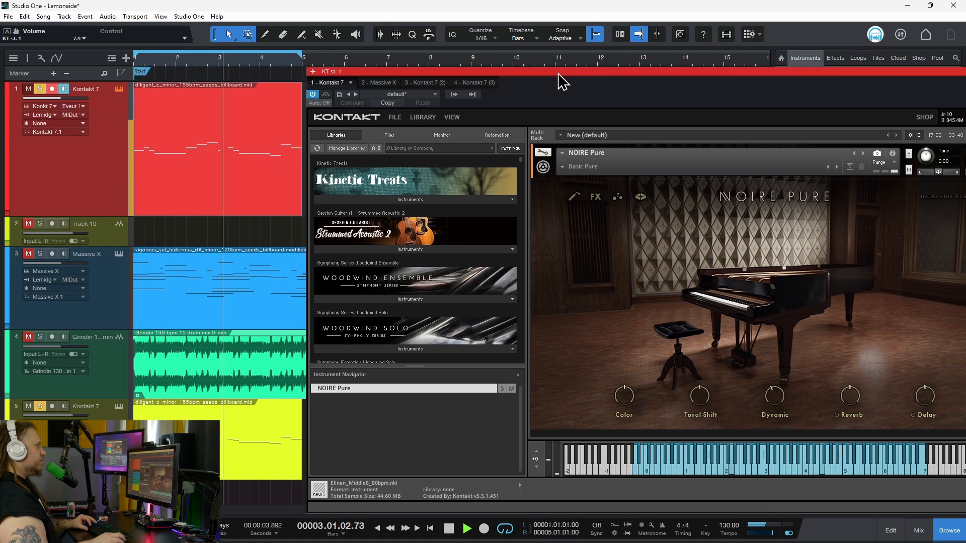
{"action": "key", "text": "space"}
- Search the Kontakt libraries for "bas" and load Scarbee MM-Bass in place of NOIRE Pure on track 1
{"action": "left_click", "coordinate": [431, 149]}
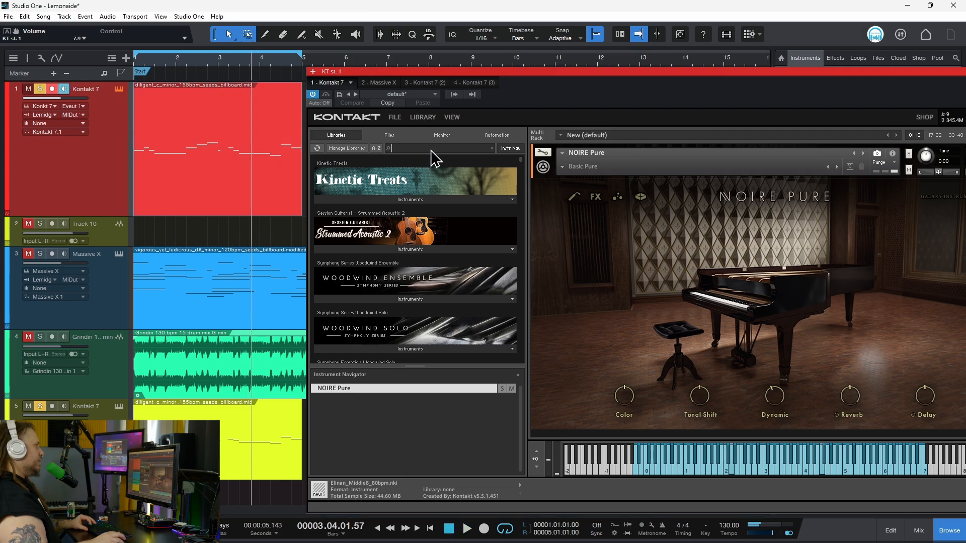
{"action": "type", "text": "bas"}
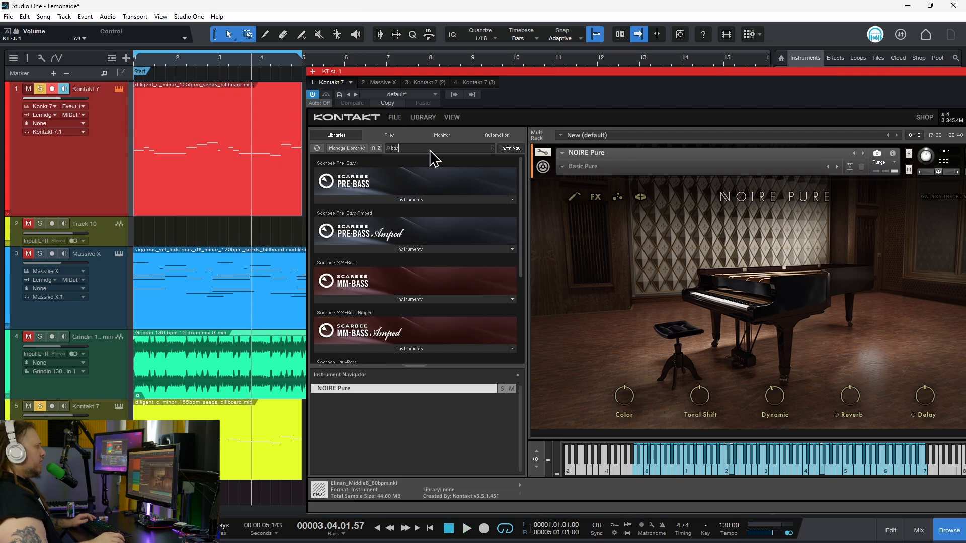
{"action": "scroll", "coordinate": [440, 226], "scroll_direction": "down", "scroll_amount": 1}
{"action": "left_click", "coordinate": [417, 269]}
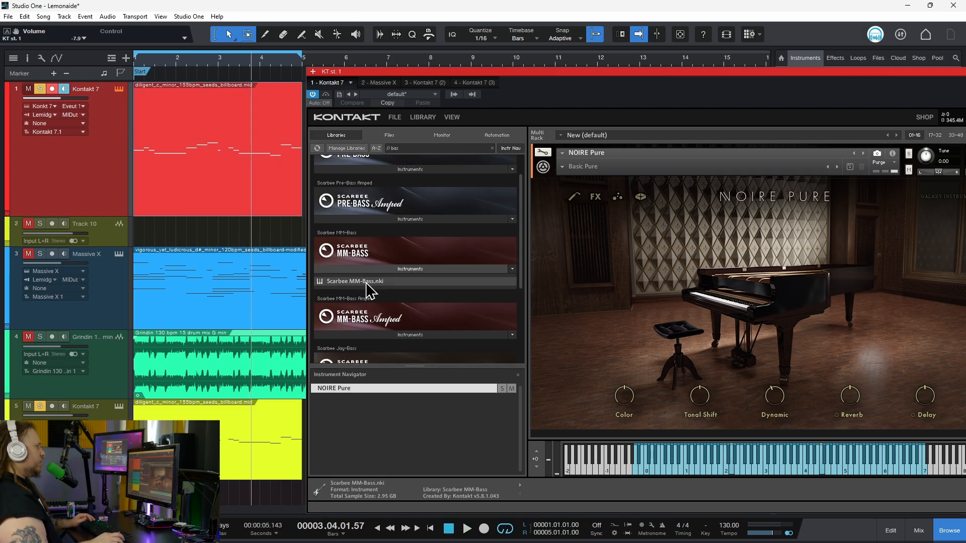
{"action": "left_click_drag", "start_coordinate": [594, 253], "coordinate": [625, 242]}
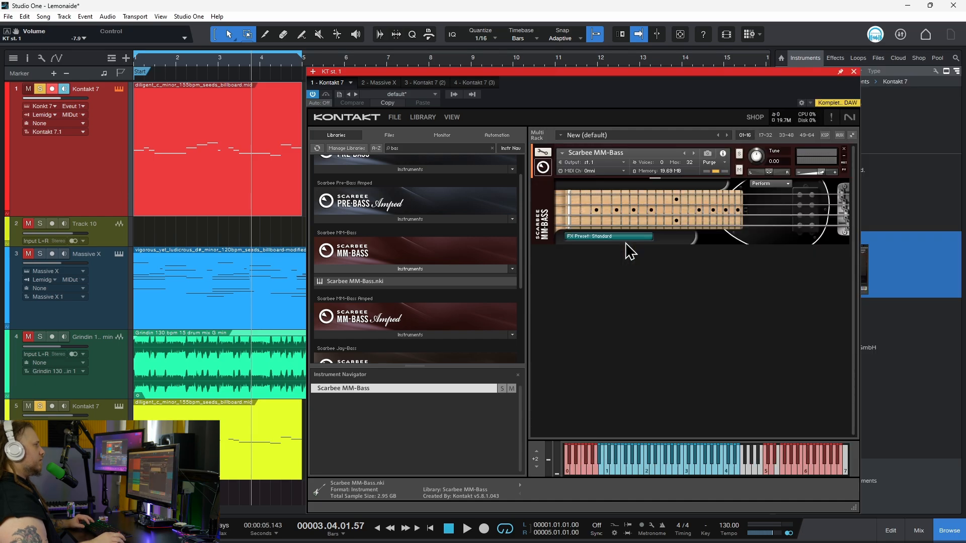
- Play the diligent melody through Scarbee MM-Bass and set the track 1 clip's transposition to -24
{"action": "key", "text": "space"}
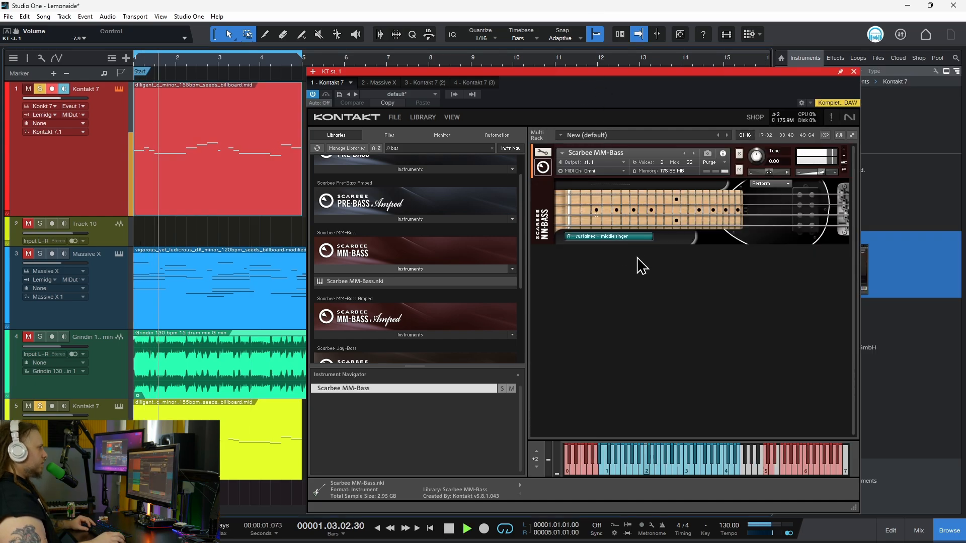
{"action": "right_click", "coordinate": [251, 207]}
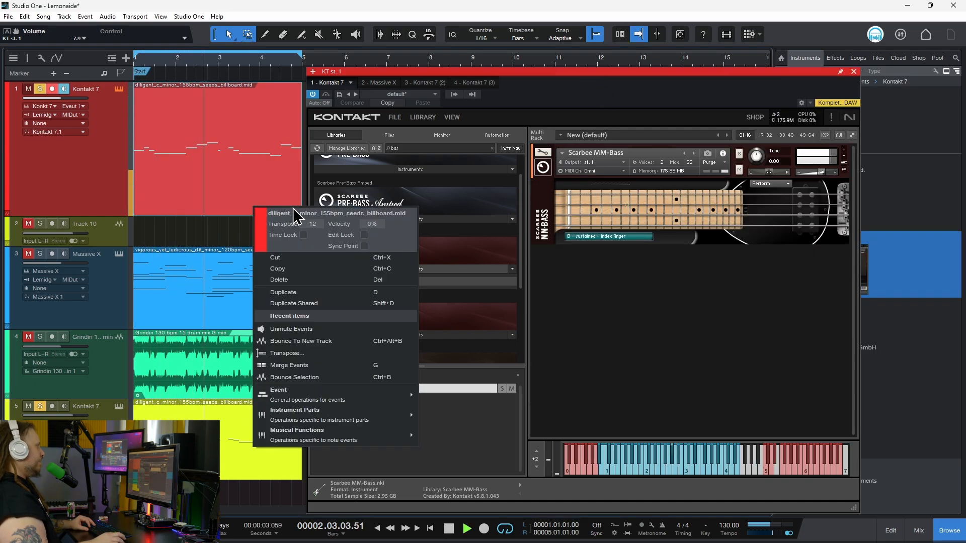
{"action": "left_click", "coordinate": [308, 224]}
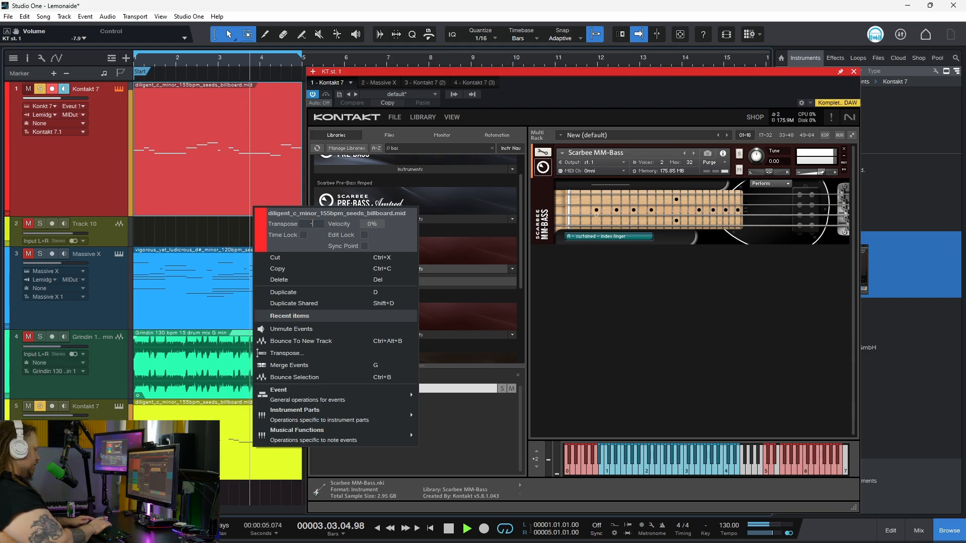
{"action": "key", "text": "Return"}
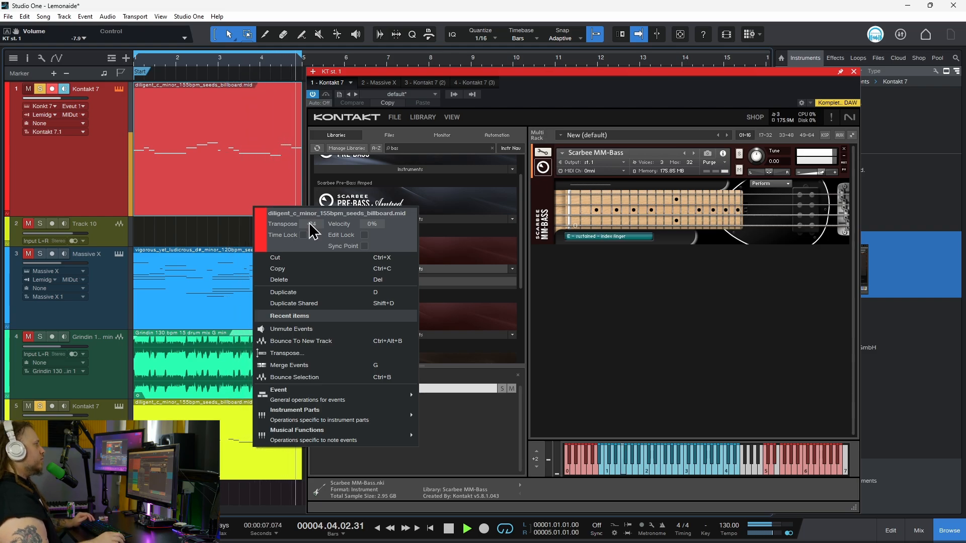
{"action": "left_click", "coordinate": [613, 317]}
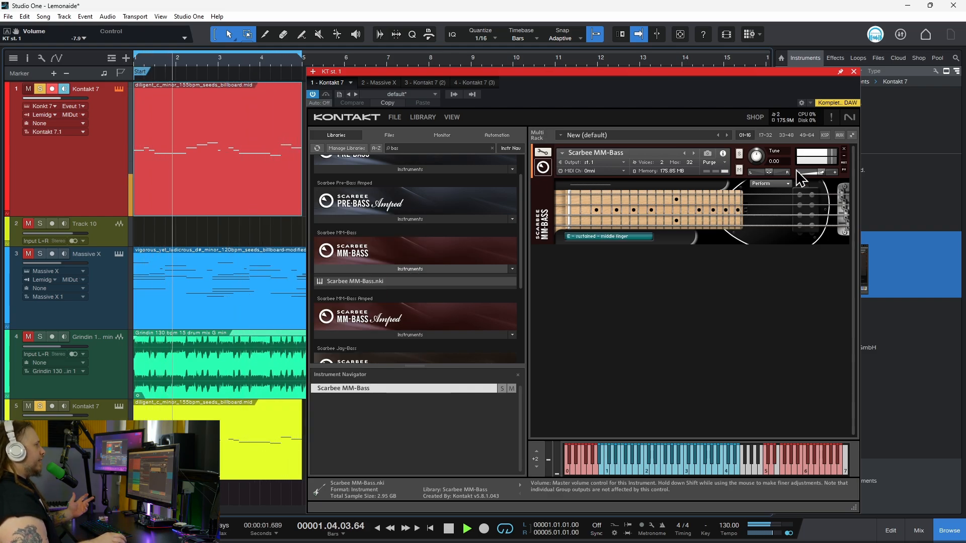
{"action": "scroll", "coordinate": [194, 323], "scroll_direction": "down", "scroll_amount": 5}
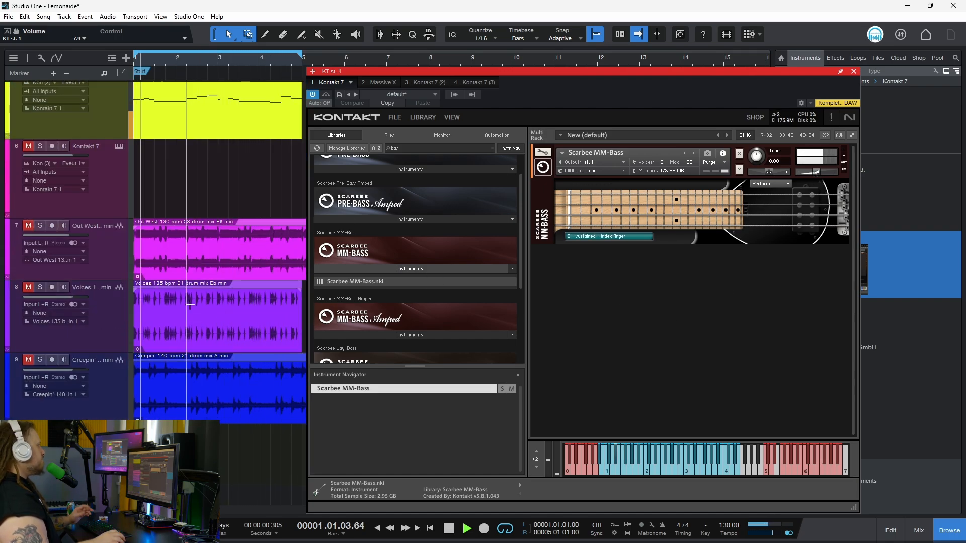
{"action": "scroll", "coordinate": [189, 304], "scroll_direction": "up", "scroll_amount": 5}
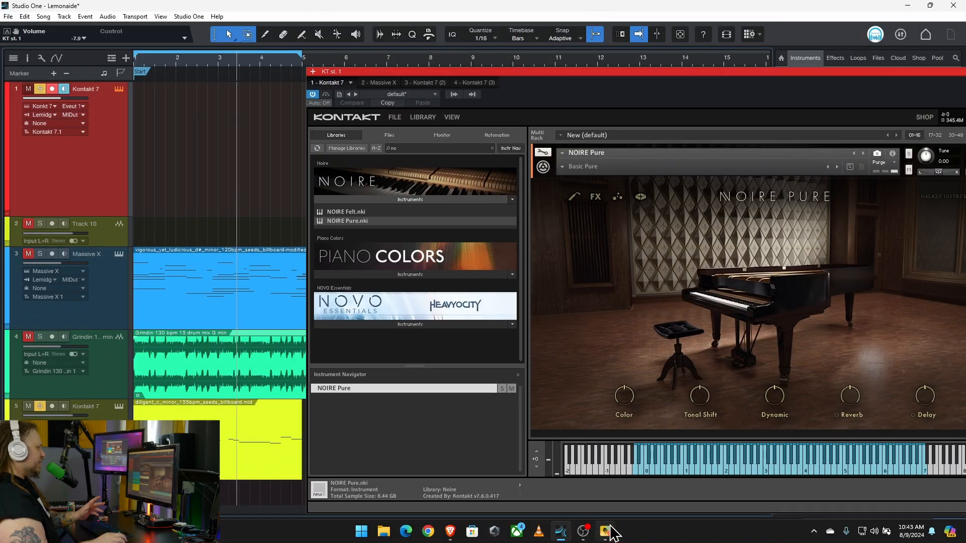
- Switch to Lemonaide, generate C minor chord seeds with the Seeds model, and add the curly seed to the library
{"action": "left_click", "coordinate": [610, 527]}
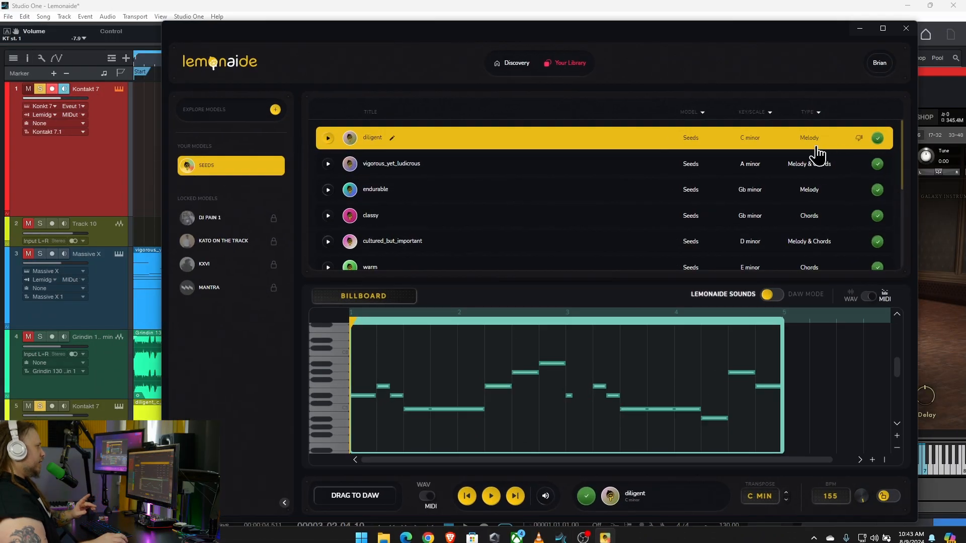
{"action": "left_click", "coordinate": [245, 169]}
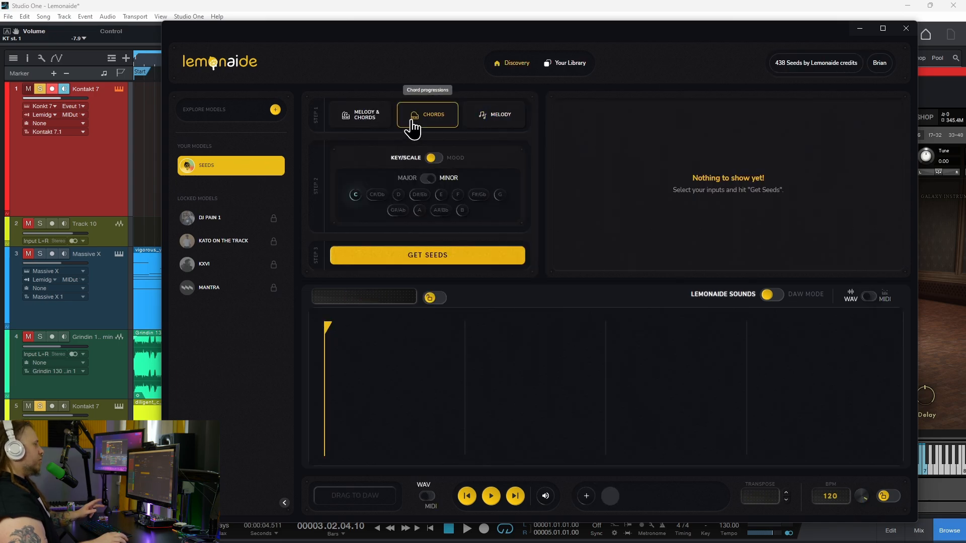
{"action": "left_click", "coordinate": [403, 261]}
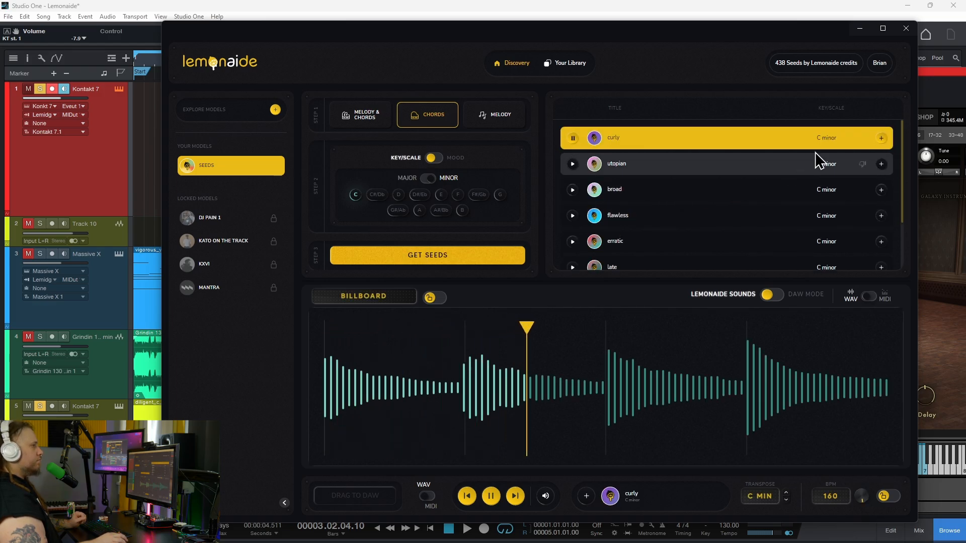
{"action": "left_click", "coordinate": [880, 138]}
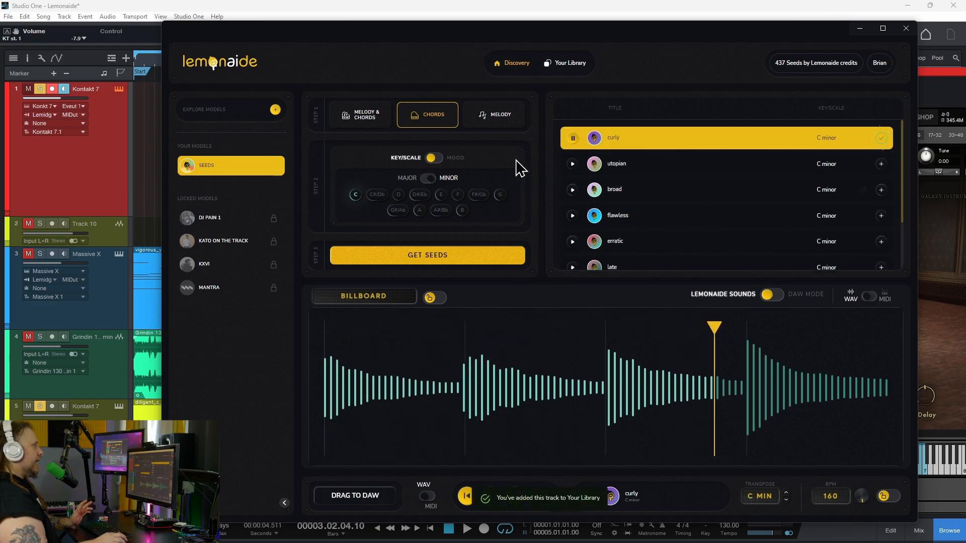
- Show the curly chords from the library as MIDI and place them at the start of track 1 in Studio One
{"action": "left_click", "coordinate": [568, 63]}
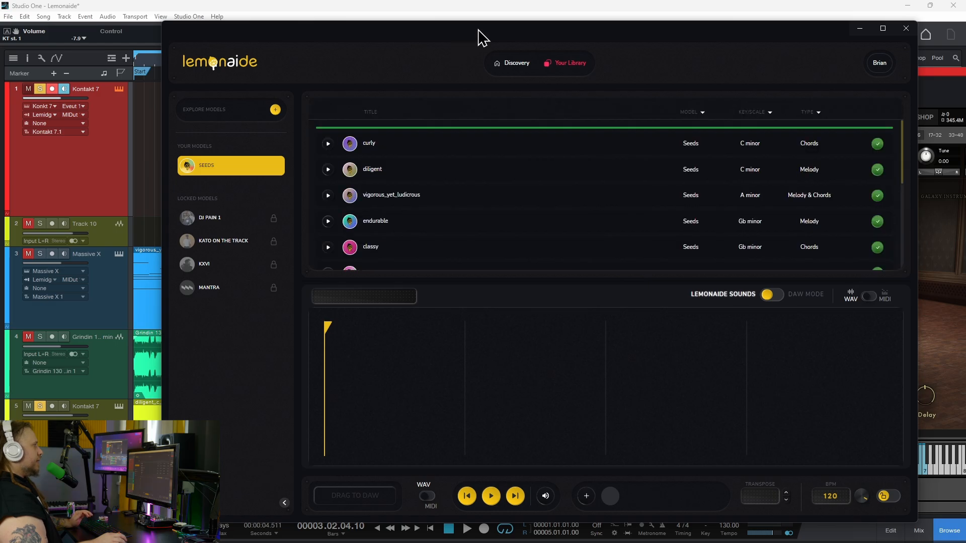
{"action": "left_click_drag", "start_coordinate": [479, 34], "coordinate": [524, 44]}
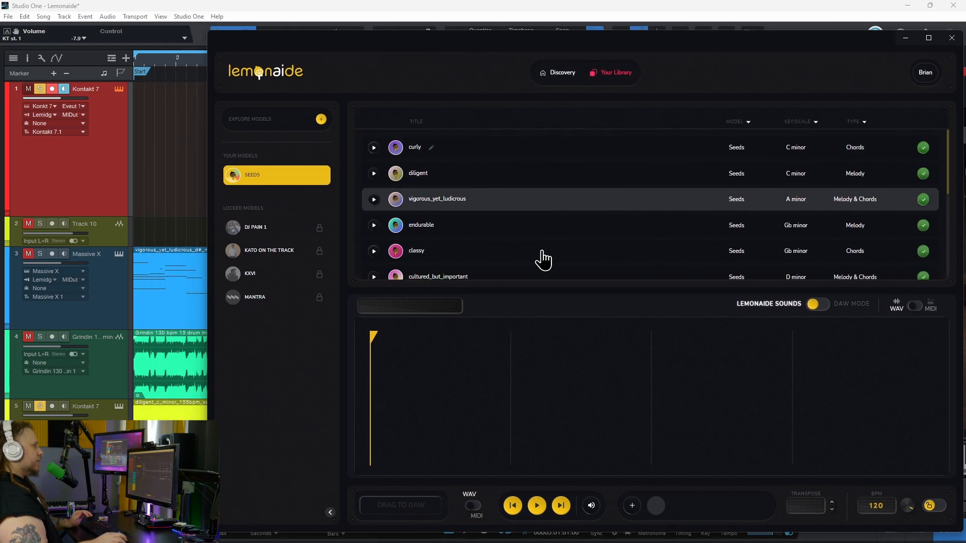
{"action": "left_click", "coordinate": [928, 308]}
{"action": "left_click", "coordinate": [533, 151]}
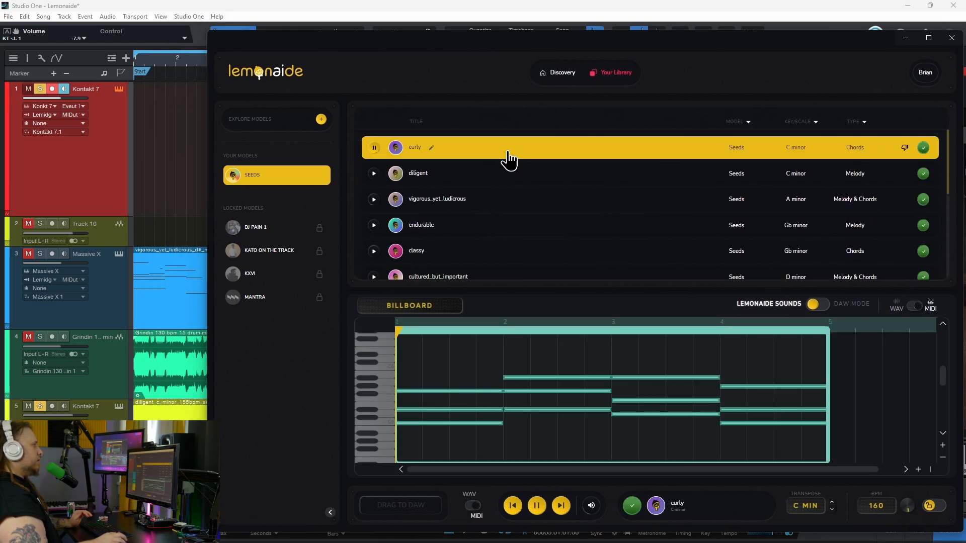
{"action": "left_click_drag", "start_coordinate": [520, 152], "coordinate": [158, 104]}
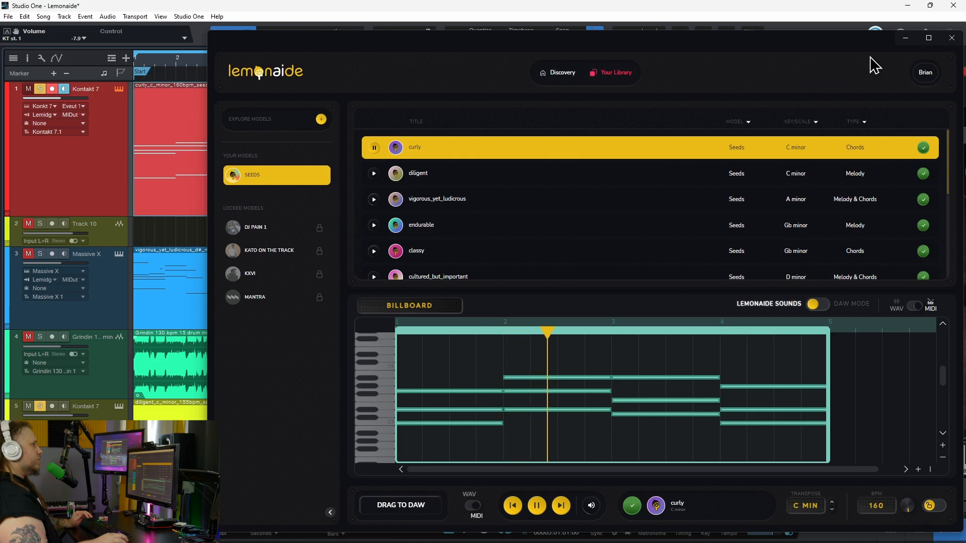
- Return to Studio One, play the curly chords through NOIRE Pure, and reposition the Kontakt window
{"action": "left_click", "coordinate": [422, 9]}
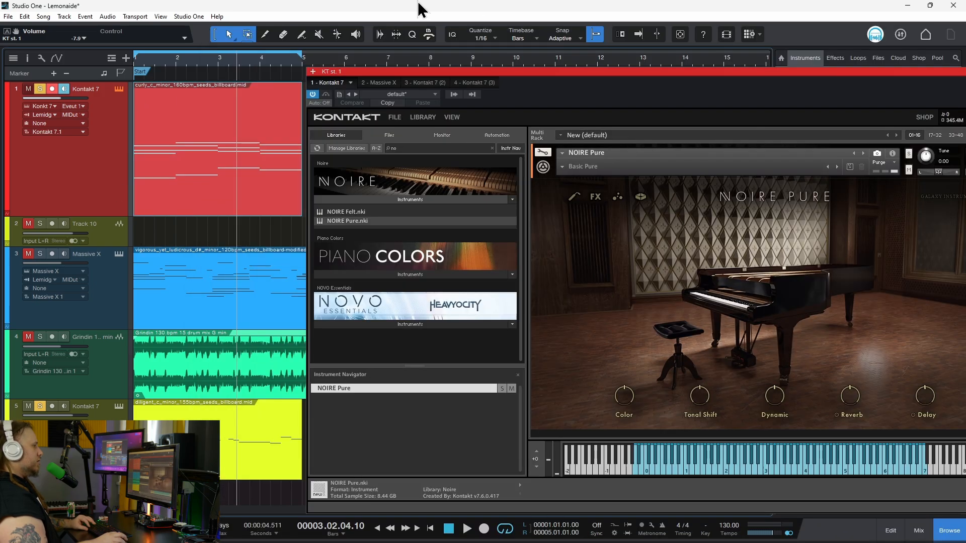
{"action": "key", "text": "space"}
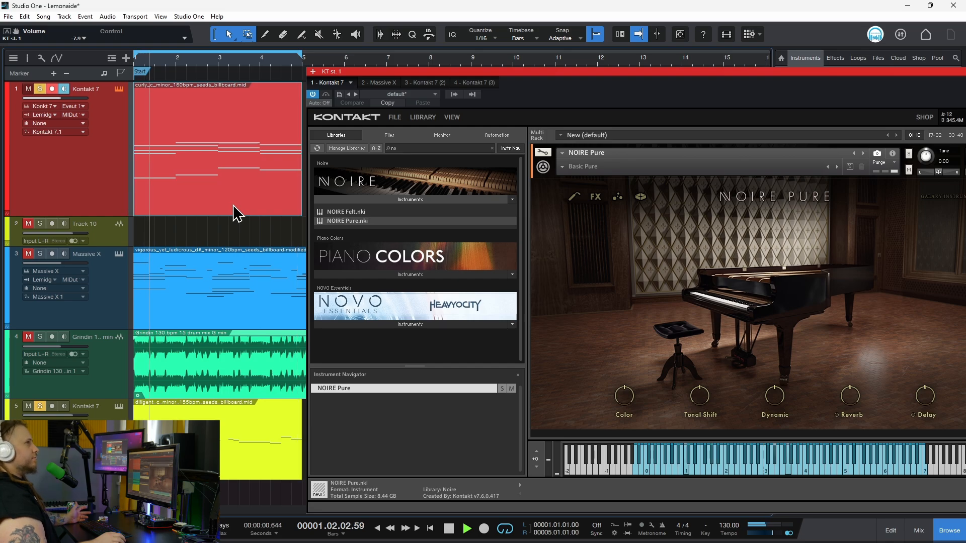
{"action": "left_click_drag", "start_coordinate": [722, 76], "coordinate": [591, 75]}
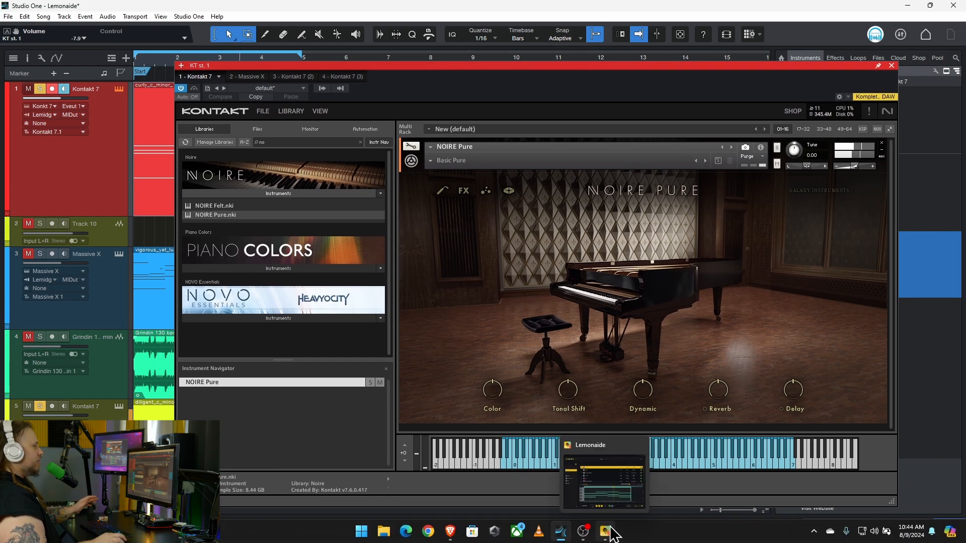
{"action": "left_click", "coordinate": [606, 537]}
{"action": "key", "text": "alt+Tab"}
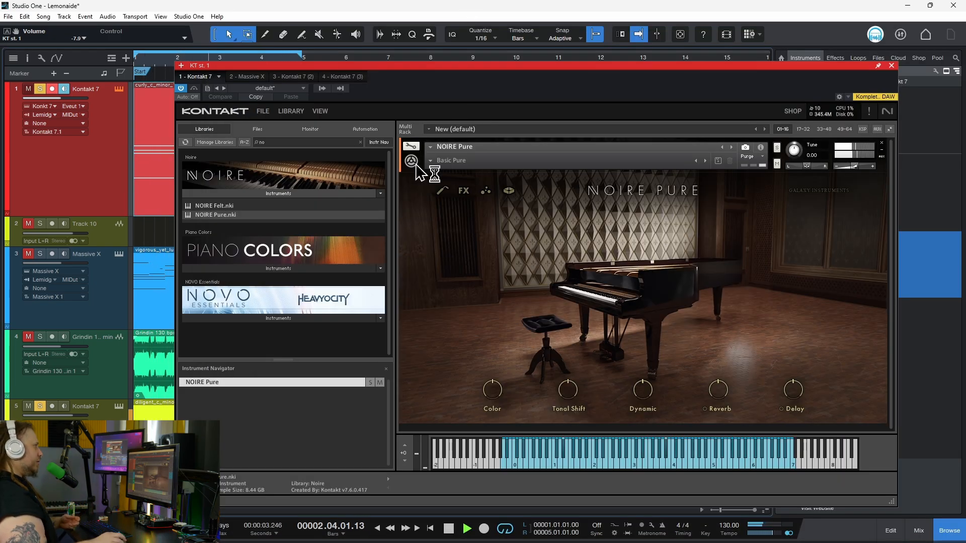
{"action": "key", "text": "space"}
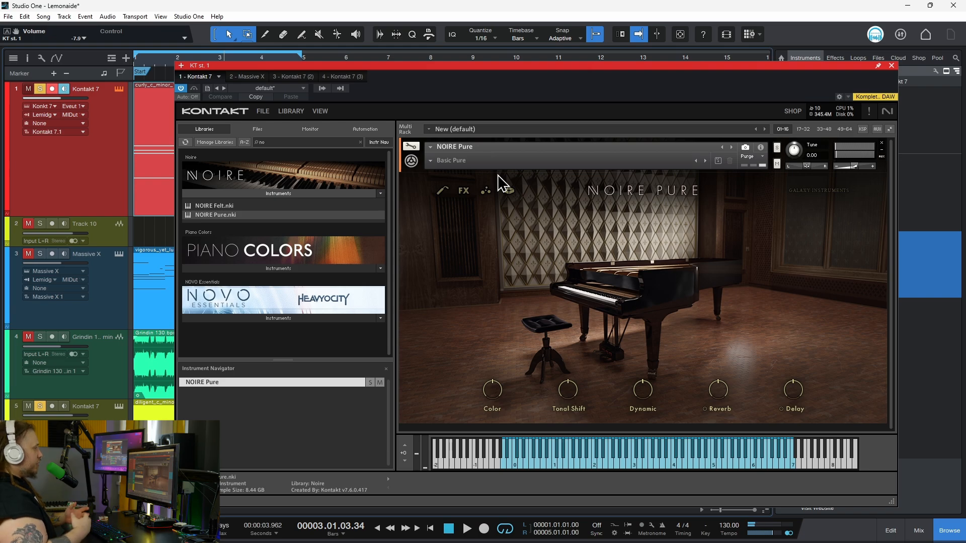
{"action": "key", "text": "space"}
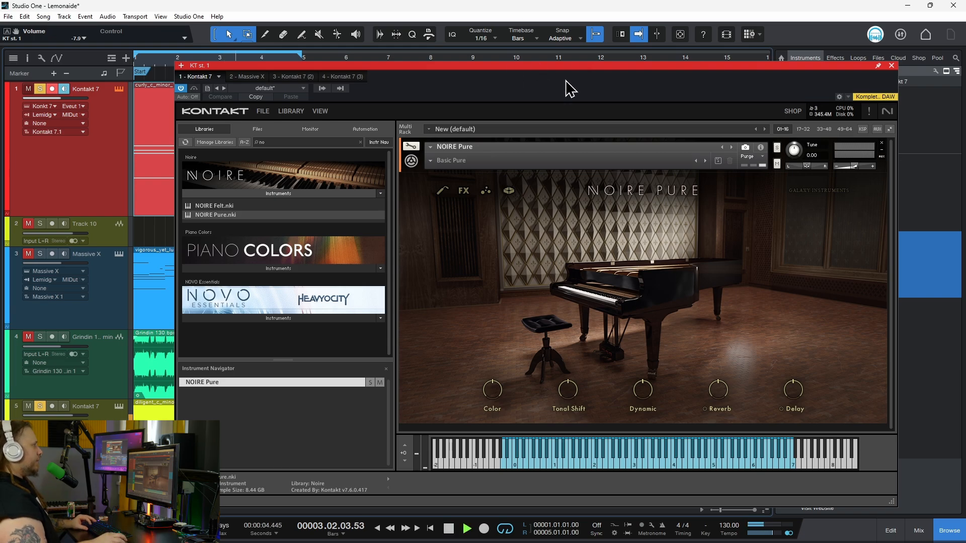
- Restart playback from the beginning of the song and close the Kontakt window
{"action": "left_click", "coordinate": [577, 65]}
{"action": "left_click", "coordinate": [577, 2]}
{"action": "key", "text": "space"}
{"action": "key", "text": "comma"}
{"action": "key", "text": "space"}
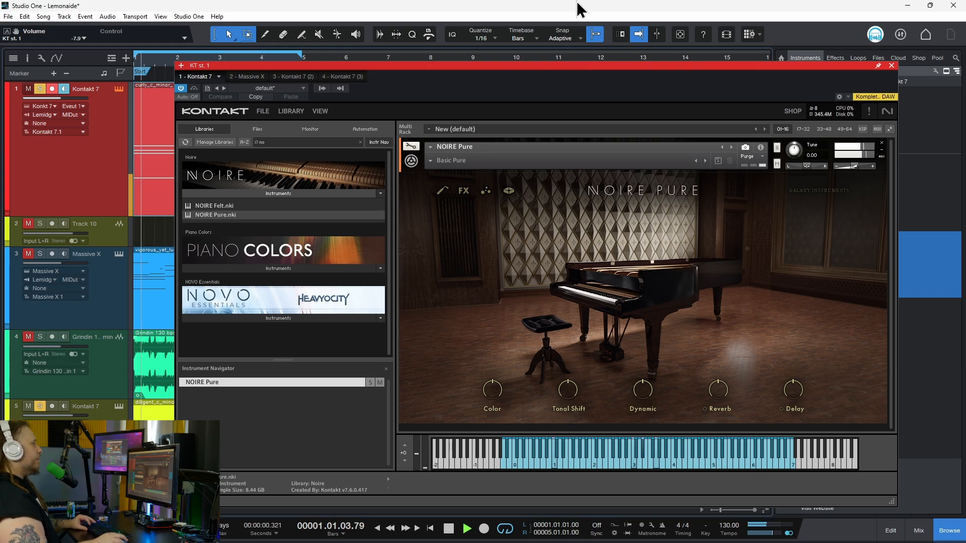
{"action": "left_click", "coordinate": [892, 67]}
- Briefly solo the Grindin drum loop, and set the Voices drum track's volume to -2.1 dB while listening
{"action": "left_click", "coordinate": [37, 339]}
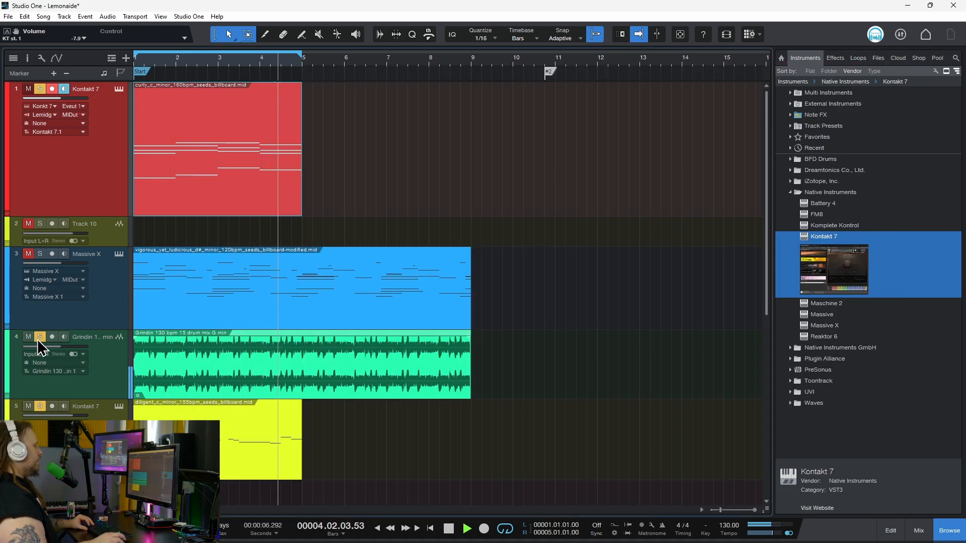
{"action": "left_click", "coordinate": [37, 339]}
{"action": "scroll", "coordinate": [41, 403], "scroll_direction": "down", "scroll_amount": 5}
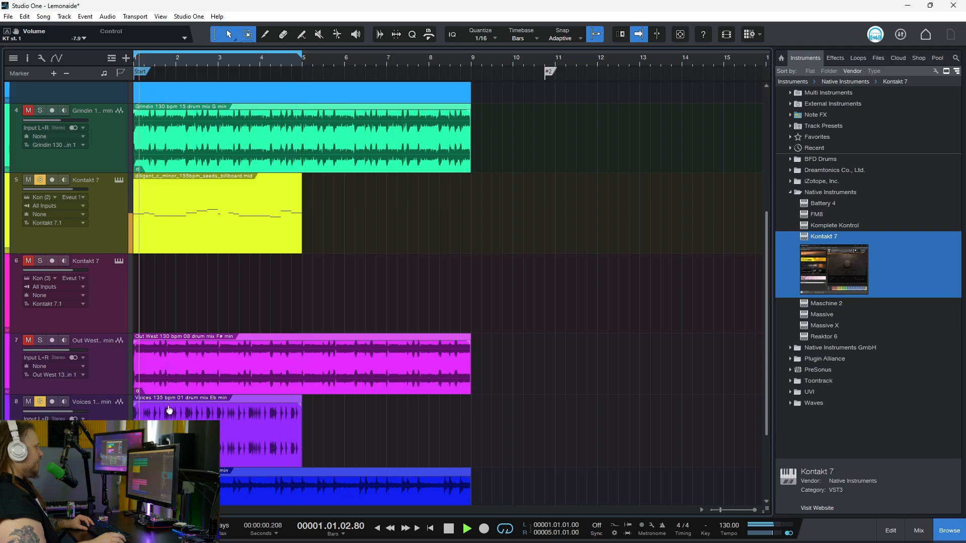
{"action": "scroll", "coordinate": [169, 410], "scroll_direction": "down", "scroll_amount": 3}
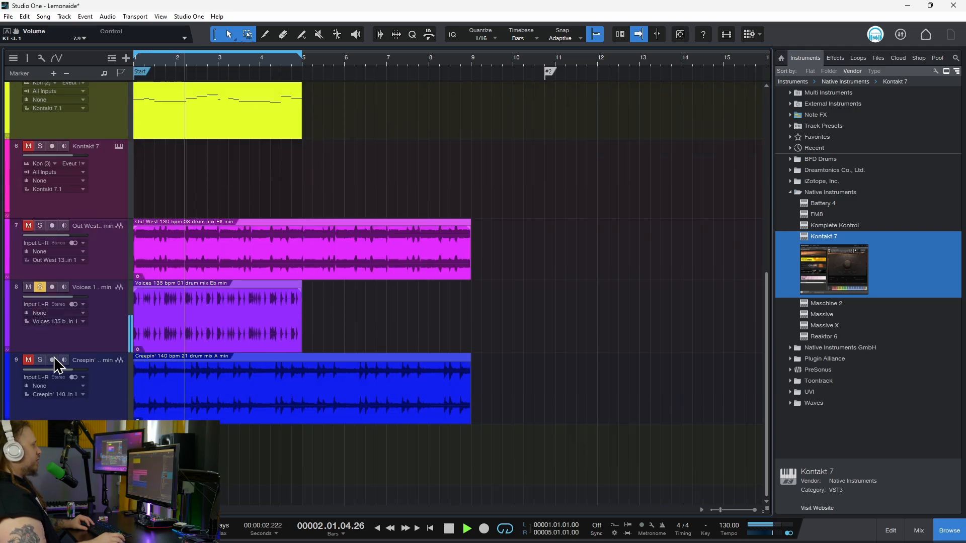
{"action": "left_click_drag", "start_coordinate": [71, 297], "coordinate": [67, 300]}
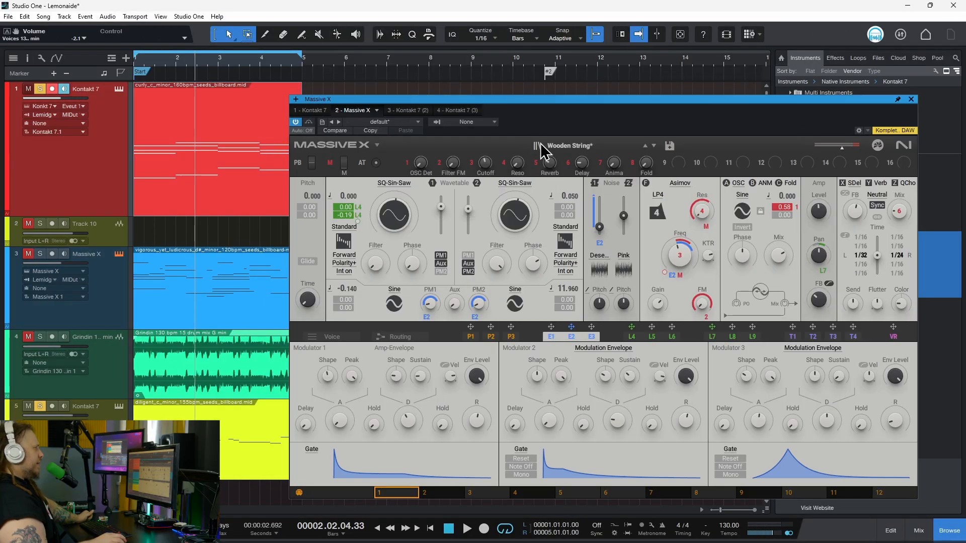
- Filter the Massive X presets by Bass, load Afterhours in place of Wooden String, and close the instrument window
{"action": "left_click", "coordinate": [536, 146]}
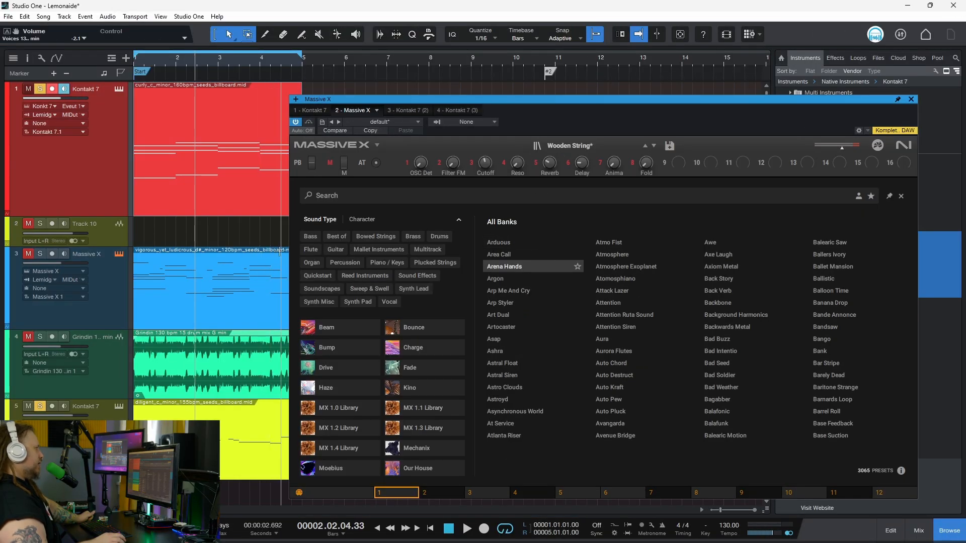
{"action": "left_click", "coordinate": [310, 237]}
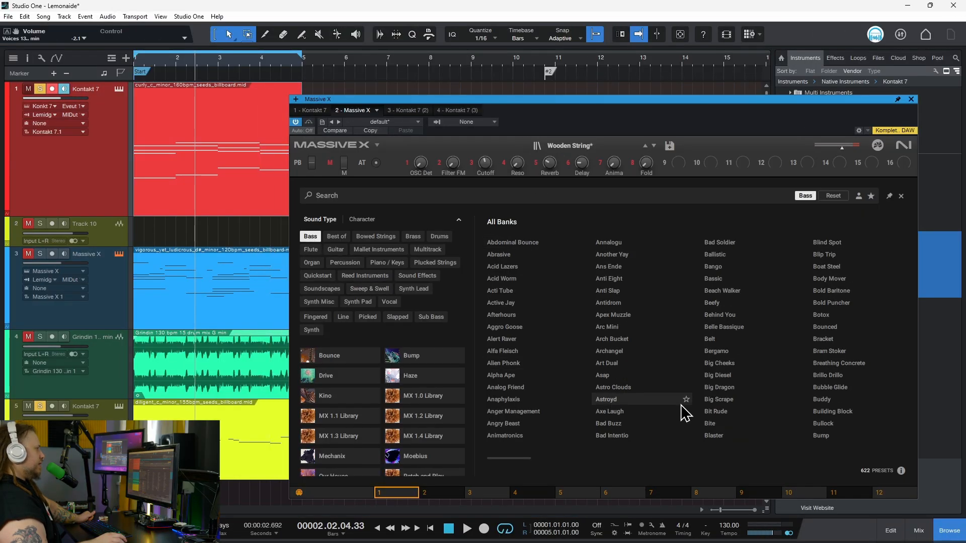
{"action": "double_click", "coordinate": [510, 317]}
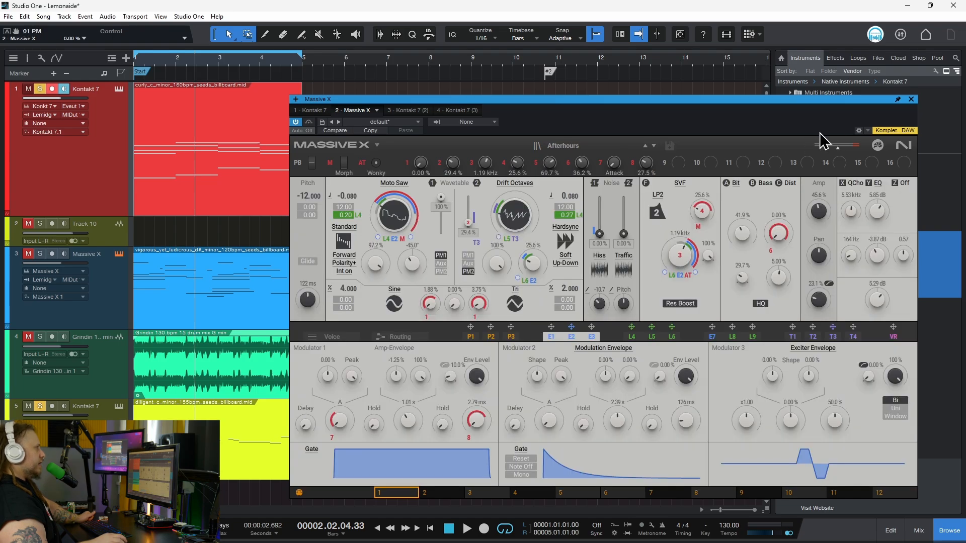
{"action": "left_click", "coordinate": [911, 99]}
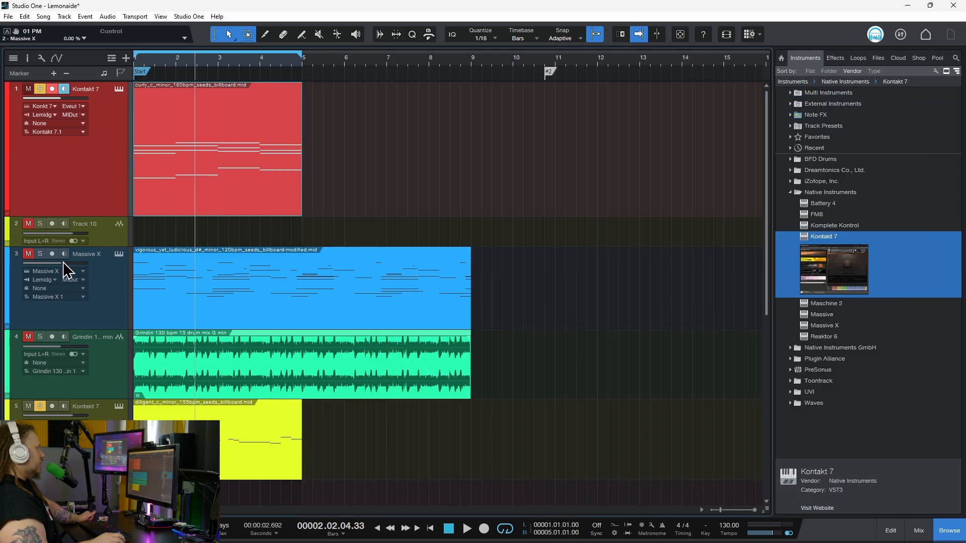
- Replace the vigorous_yet_ludicrous clip on the Massive X track with a copy of the diligent melody clip from track 5
{"action": "left_click", "coordinate": [211, 303]}
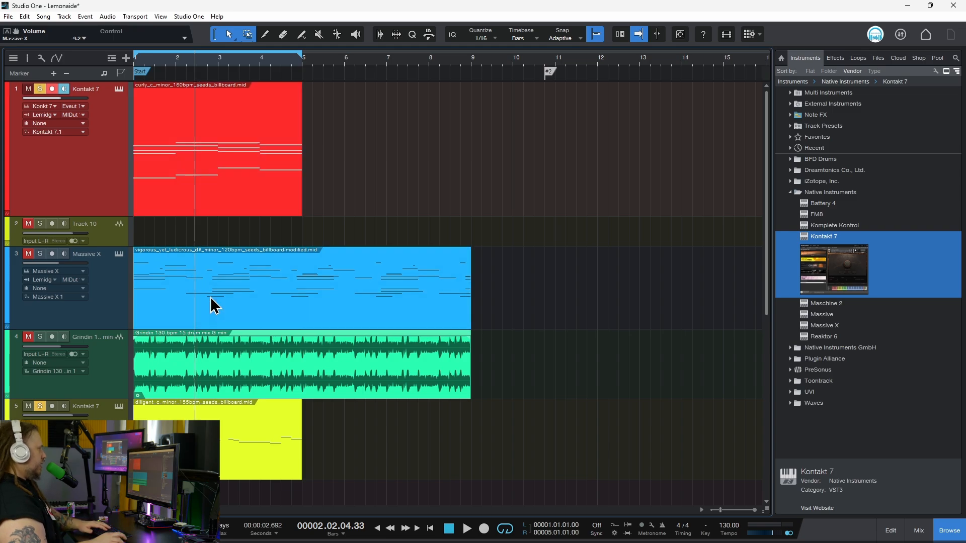
{"action": "key", "text": "Delete"}
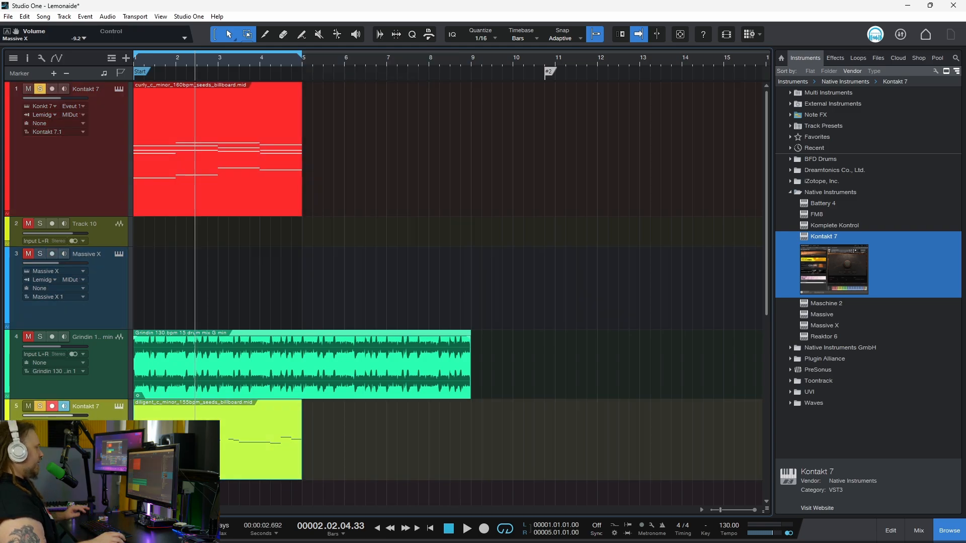
{"action": "left_click_drag", "start_coordinate": [170, 436], "coordinate": [168, 283]}
{"action": "key", "text": "comma"}
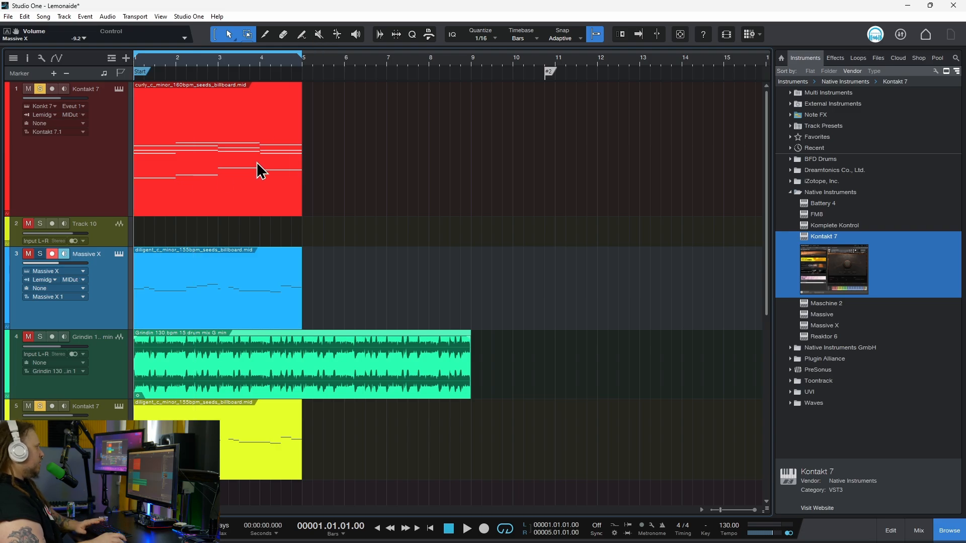
- Solo the Massive X track and listen to the diligent melody from the start
{"action": "left_click", "coordinate": [39, 254]}
{"action": "key", "text": "space"}
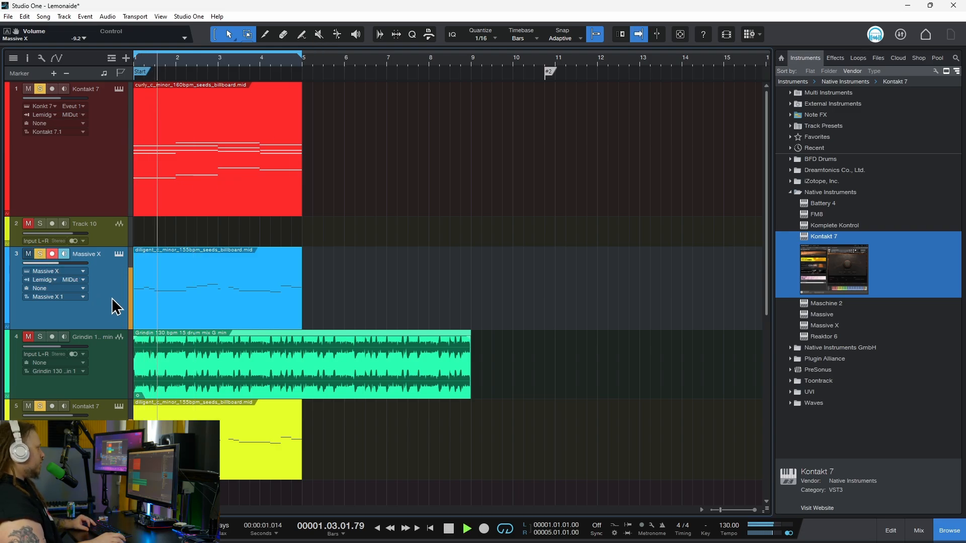
{"action": "key", "text": "space"}
- Shift all notes of the diligent clip on the Massive X track down by octaves and close the note editor
{"action": "right_click", "coordinate": [242, 307]}
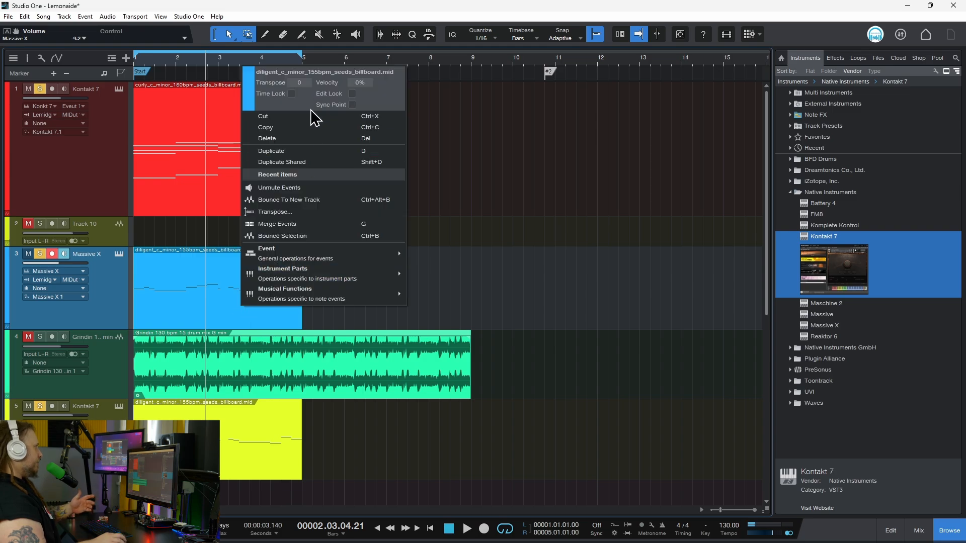
{"action": "left_click", "coordinate": [216, 324]}
{"action": "double_click", "coordinate": [215, 323]}
{"action": "left_click_drag", "start_coordinate": [331, 350], "coordinate": [161, 465]}
{"action": "key", "text": "shift+Down"}
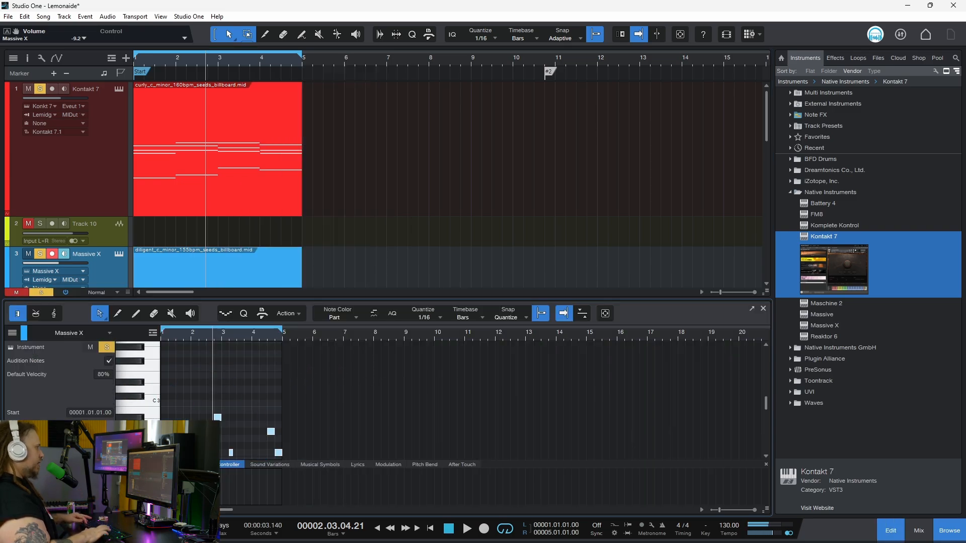
{"action": "left_click", "coordinate": [887, 533]}
- Play the lowered melody from the start, unsolo the Massive X track, and resume playback
{"action": "key", "text": "Home"}
{"action": "key", "text": "space"}
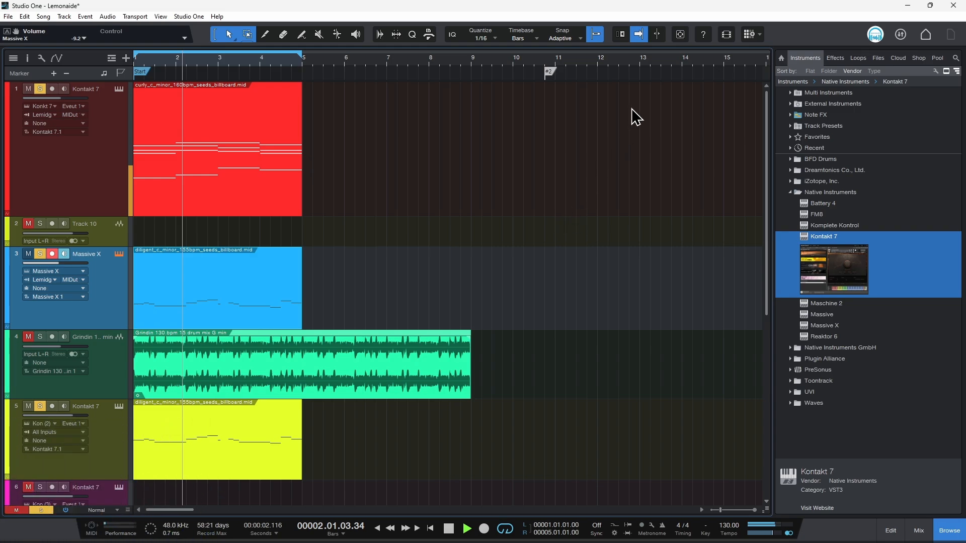
{"action": "key", "text": "space"}
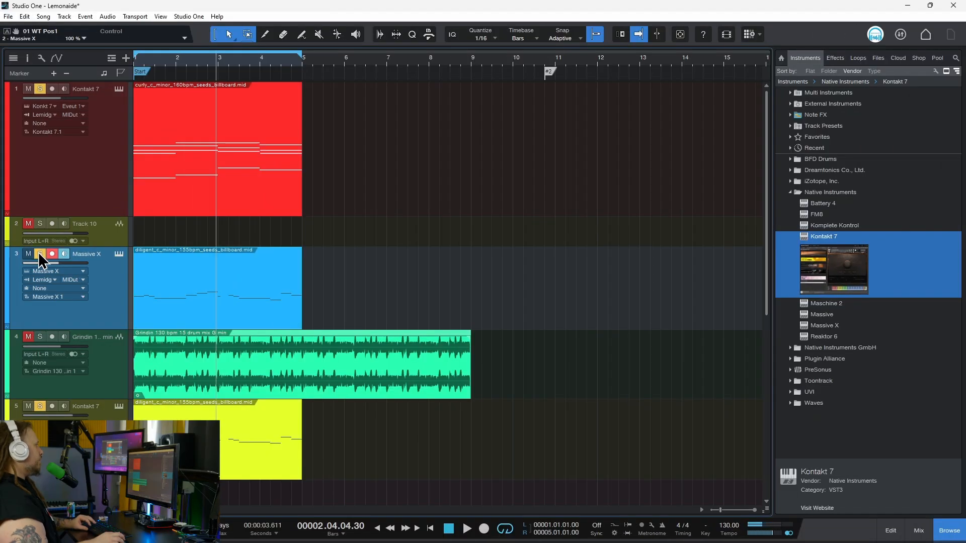
{"action": "left_click", "coordinate": [39, 254]}
{"action": "key", "text": "space"}
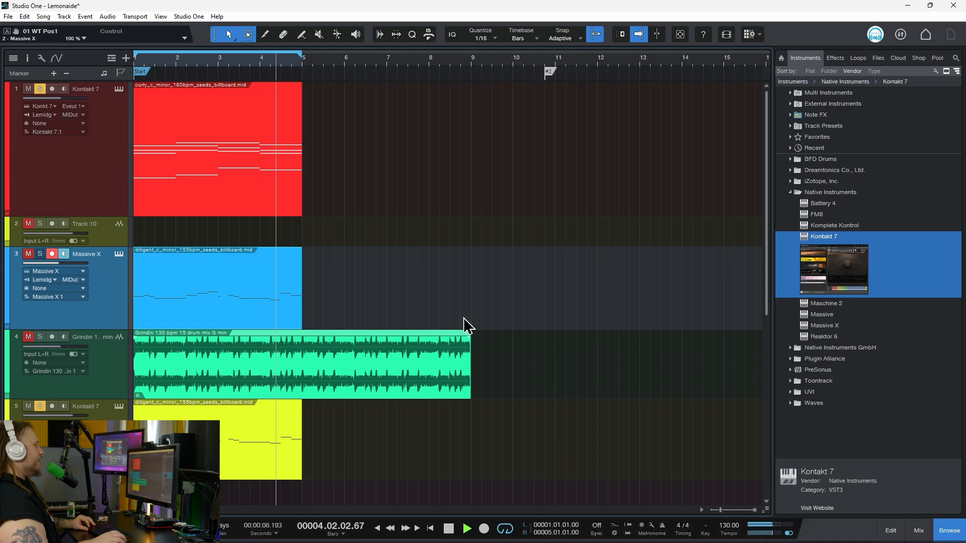
- Switch to the Lemonaide library and reposition its window over the arrangement
{"action": "scroll", "coordinate": [235, 301], "scroll_direction": "down", "scroll_amount": 3}
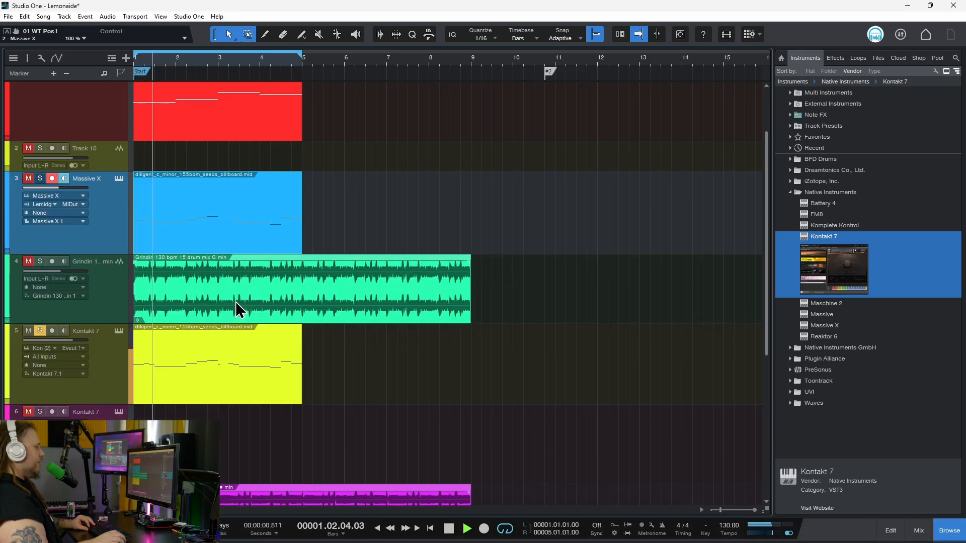
{"action": "left_click", "coordinate": [609, 532]}
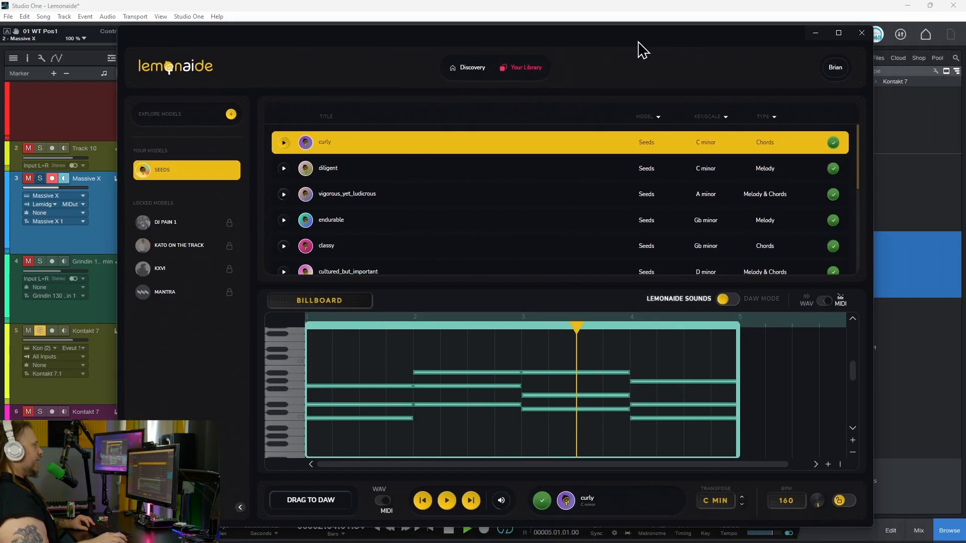
{"action": "left_click_drag", "start_coordinate": [638, 51], "coordinate": [607, 48]}
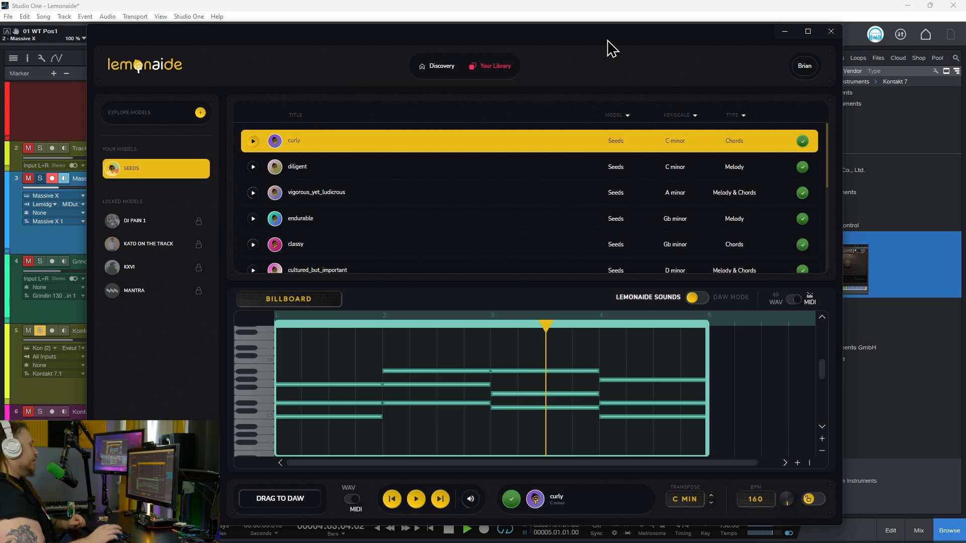
- Generate melody-and-chords seeds in C minor with the Seeds model in Lemonaide
{"action": "left_click", "coordinate": [626, 8]}
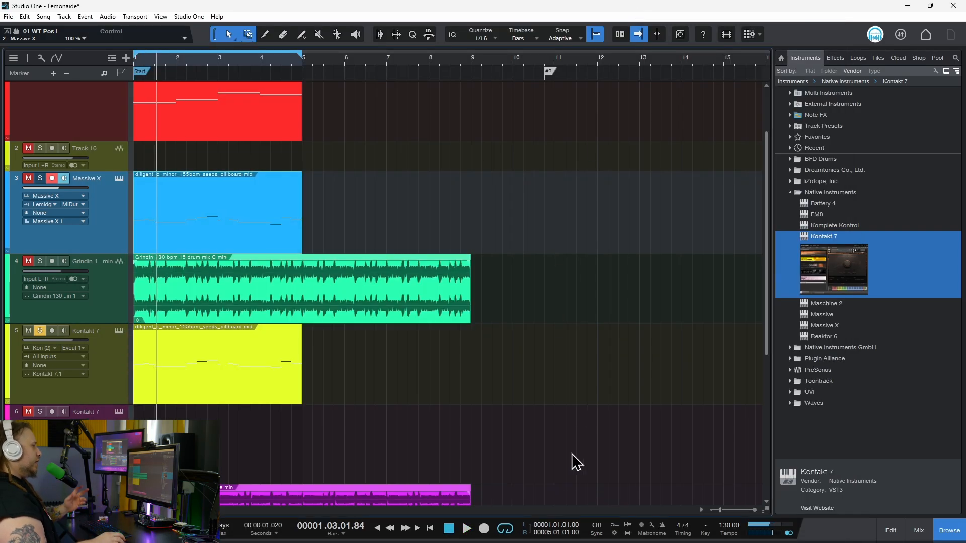
{"action": "left_click", "coordinate": [606, 535]}
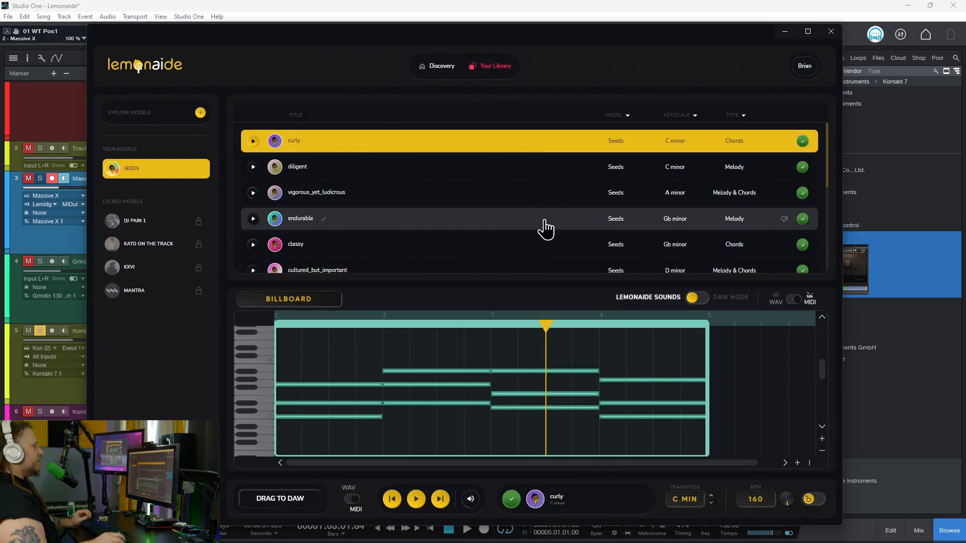
{"action": "left_click", "coordinate": [152, 176]}
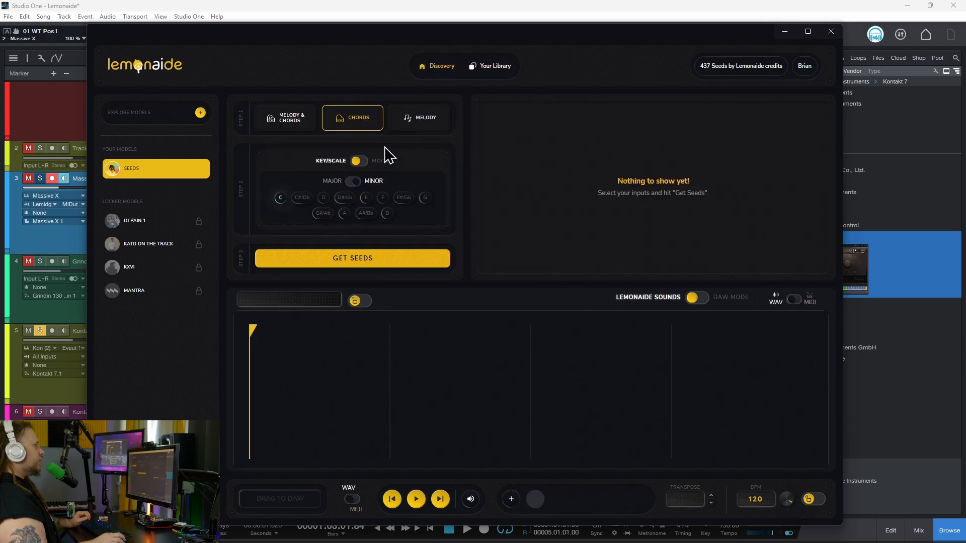
{"action": "left_click", "coordinate": [282, 123]}
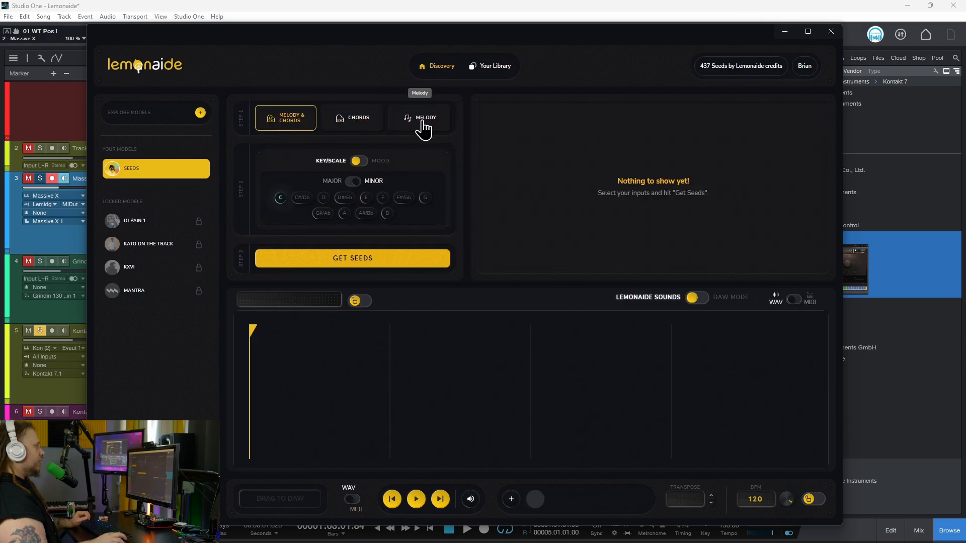
{"action": "left_click", "coordinate": [378, 161]}
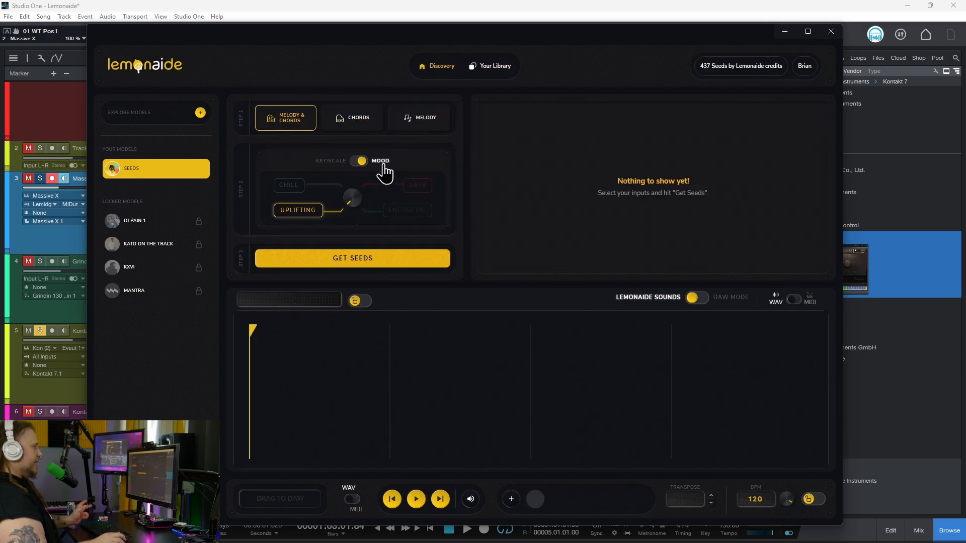
{"action": "left_click", "coordinate": [332, 161]}
{"action": "left_click", "coordinate": [342, 257]}
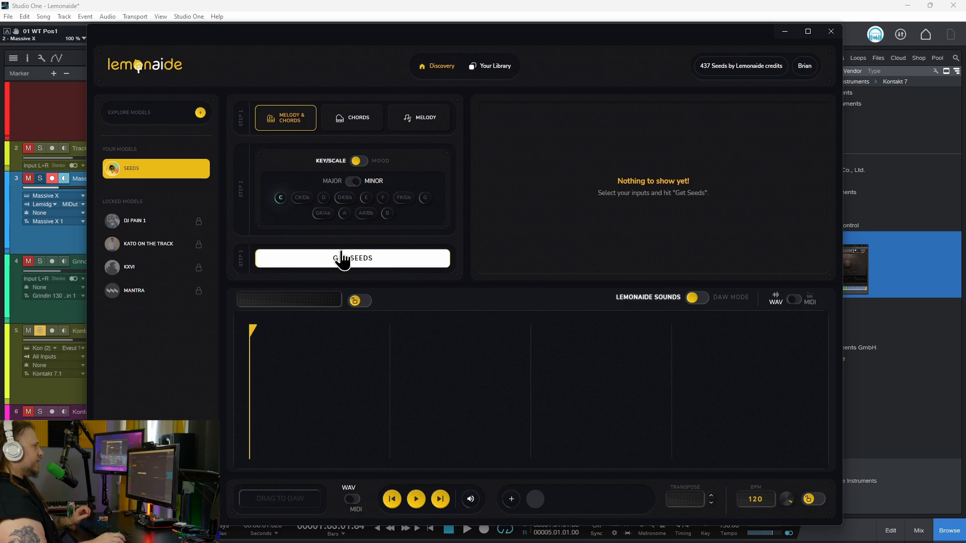
{"action": "left_click", "coordinate": [351, 256]}
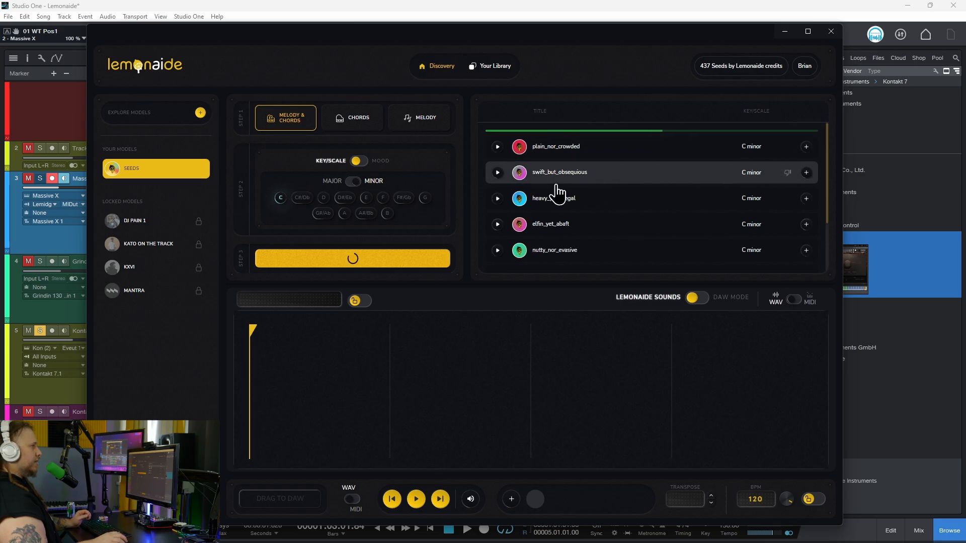
- Audition the elfin_yet_abaft and heavy_yet_illegal seeds and add heavy_yet_illegal to the library, keeping its 8-bar length
{"action": "left_click", "coordinate": [498, 225]}
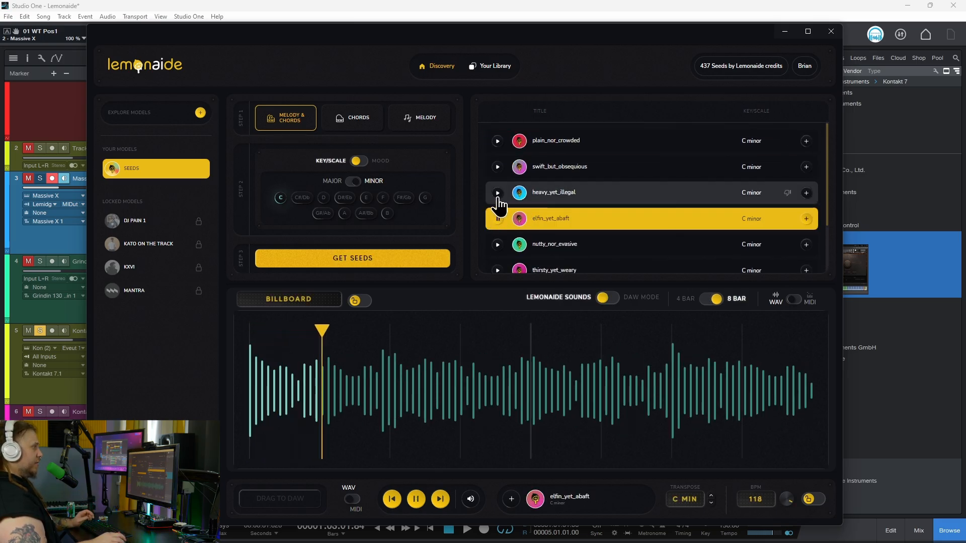
{"action": "left_click", "coordinate": [497, 193]}
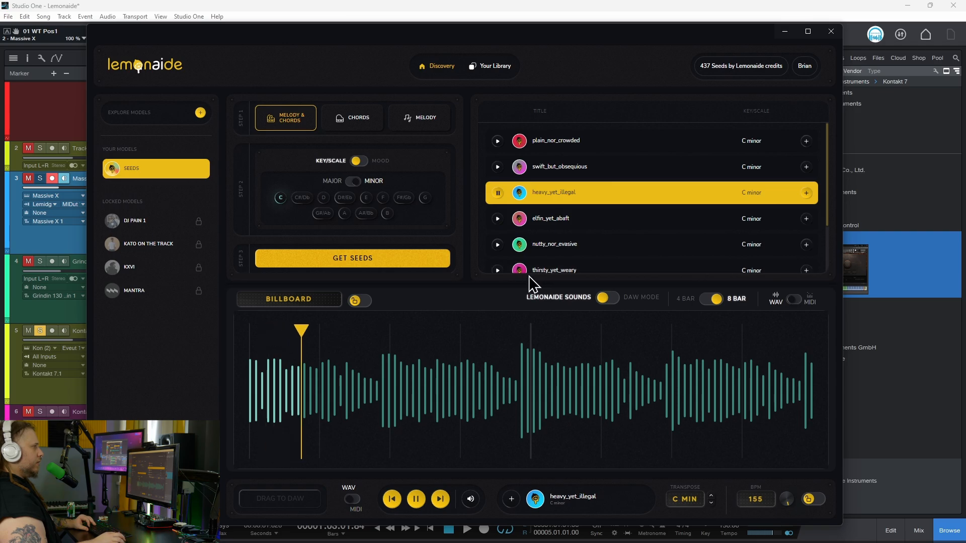
{"action": "left_click", "coordinate": [497, 194]}
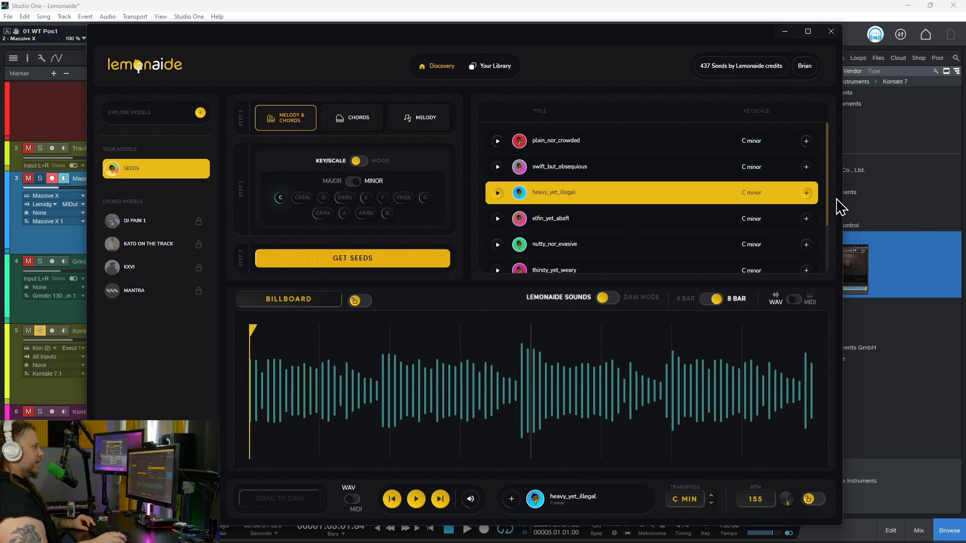
{"action": "left_click", "coordinate": [807, 194]}
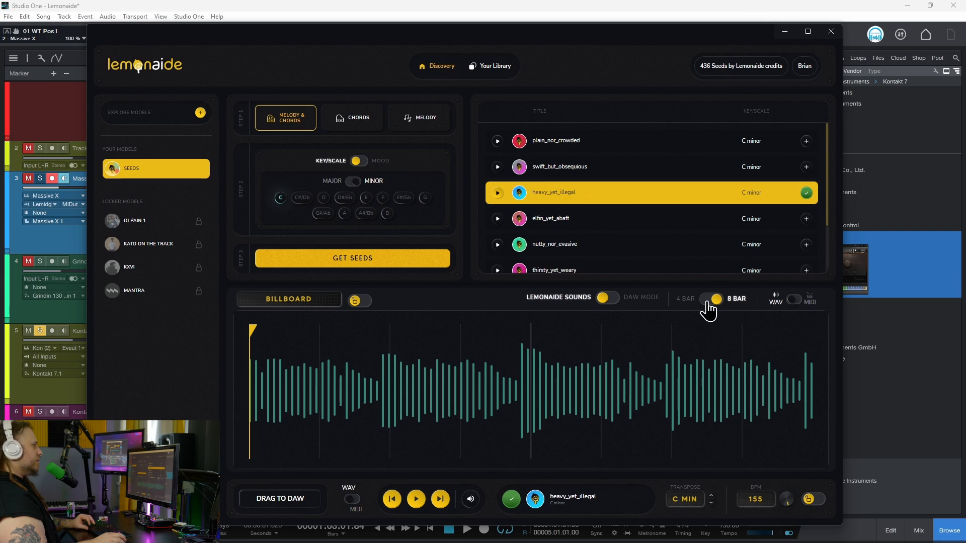
{"action": "left_click", "coordinate": [694, 301]}
{"action": "left_click", "coordinate": [730, 304]}
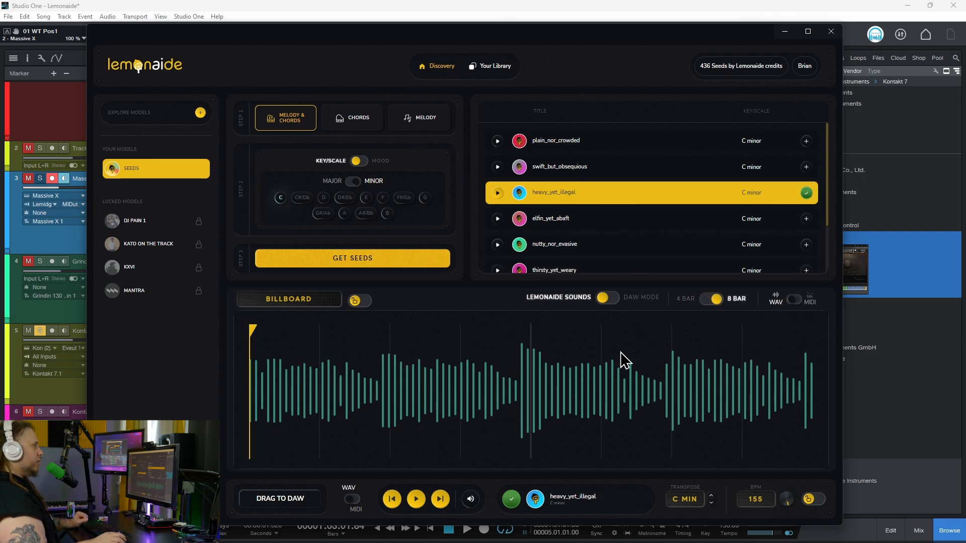
- Rename the heavy_yet_illegal seed in the library to "cool melody" and load it for preview
{"action": "left_click", "coordinate": [489, 67]}
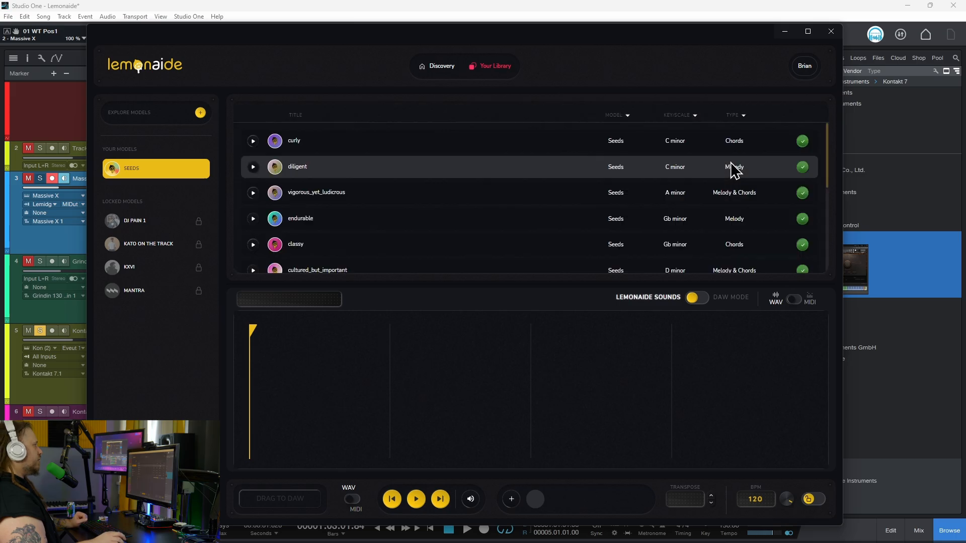
{"action": "left_click_drag", "start_coordinate": [425, 55], "coordinate": [475, 49]}
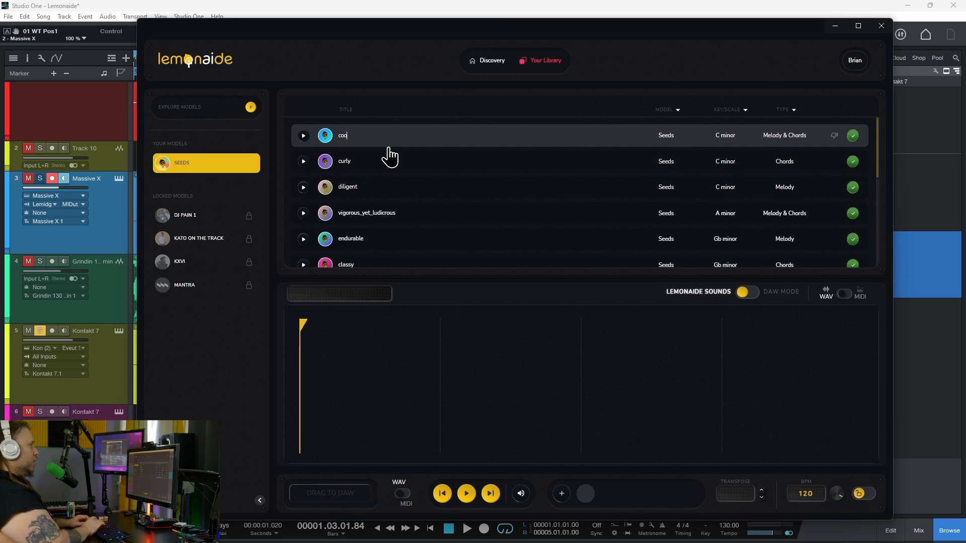
{"action": "key", "text": "Return"}
{"action": "left_click", "coordinate": [303, 135]}
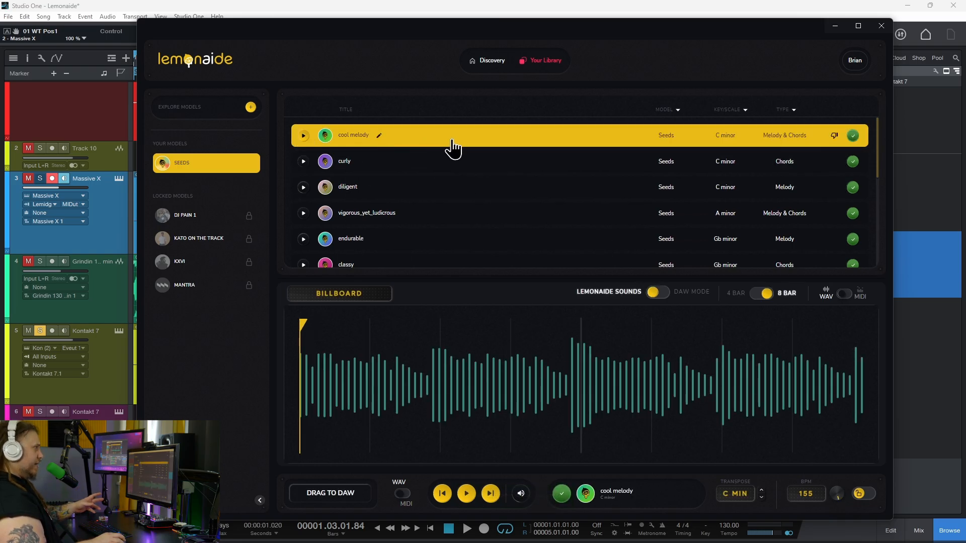
- Transpose the cool melody seed to A minor and compare its MIDI notes with its waveform
{"action": "left_click", "coordinate": [761, 498]}
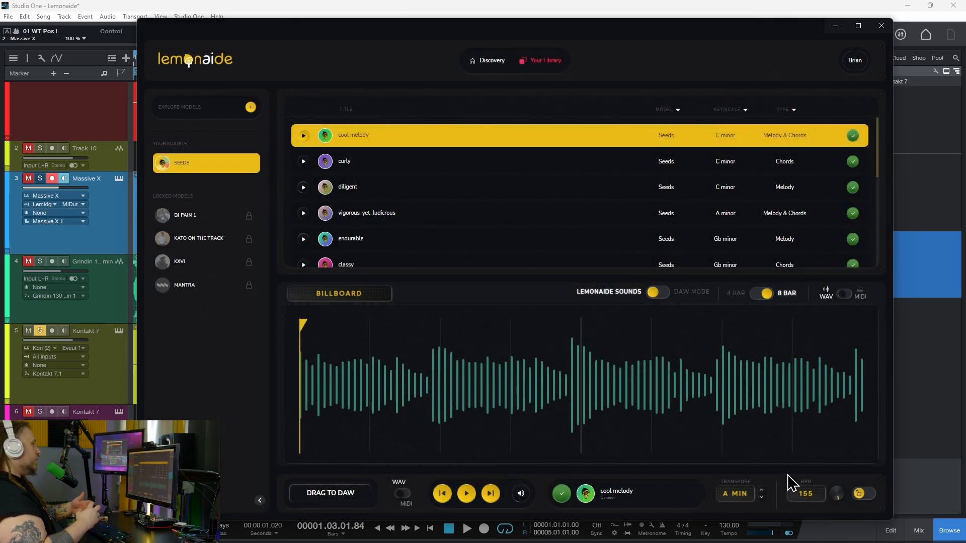
{"action": "left_click", "coordinate": [860, 293]}
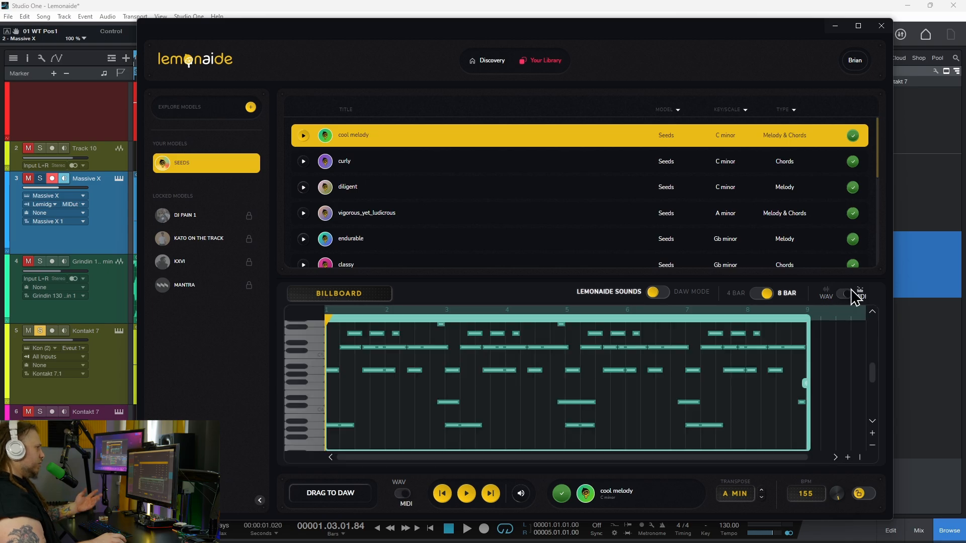
{"action": "left_click", "coordinate": [829, 297]}
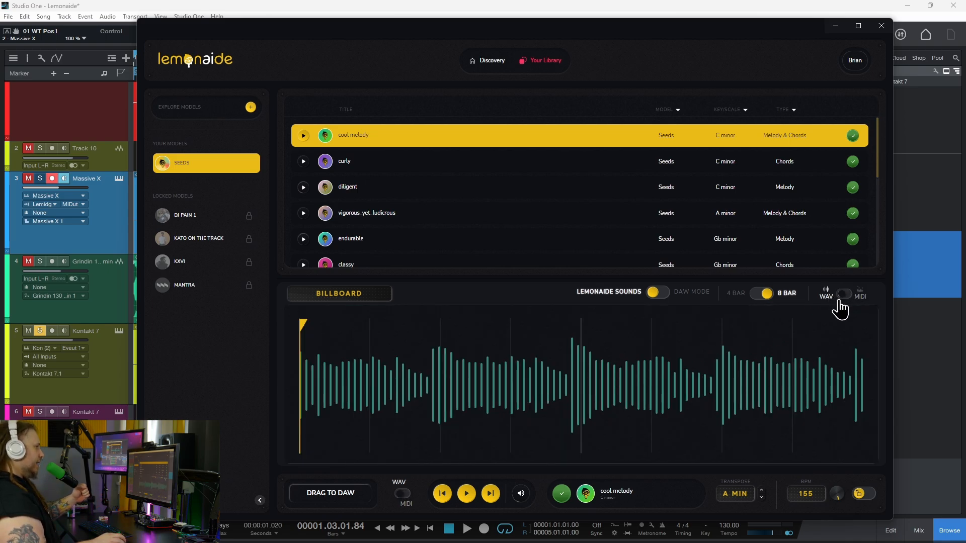
- Place the cool melody seed as WAV audio in C minor at bar 1 on a new track below the existing ones
{"action": "scroll", "coordinate": [30, 254], "scroll_direction": "down", "scroll_amount": 4}
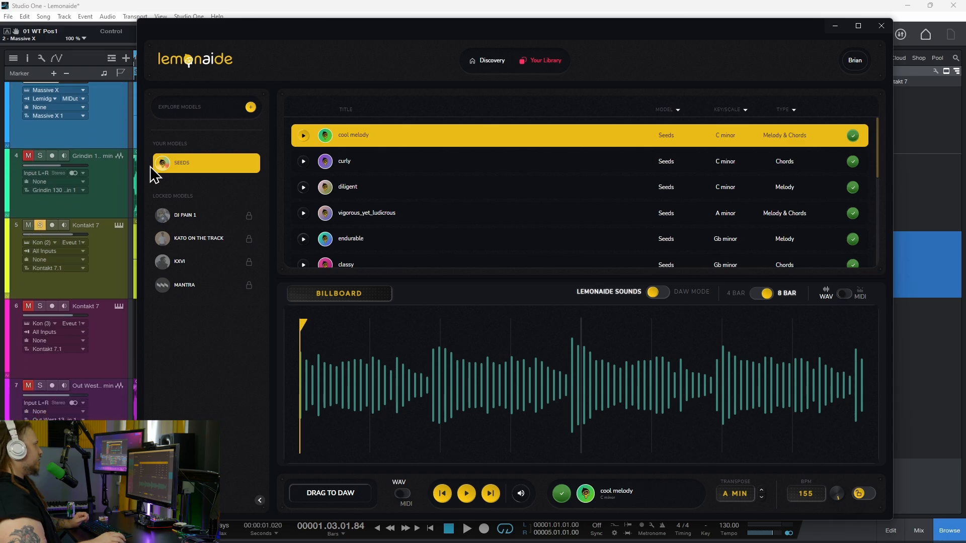
{"action": "left_click_drag", "start_coordinate": [259, 45], "coordinate": [531, 63]}
{"action": "scroll", "coordinate": [297, 248], "scroll_direction": "down", "scroll_amount": 5}
{"action": "scroll", "coordinate": [298, 248], "scroll_direction": "up", "scroll_amount": 4}
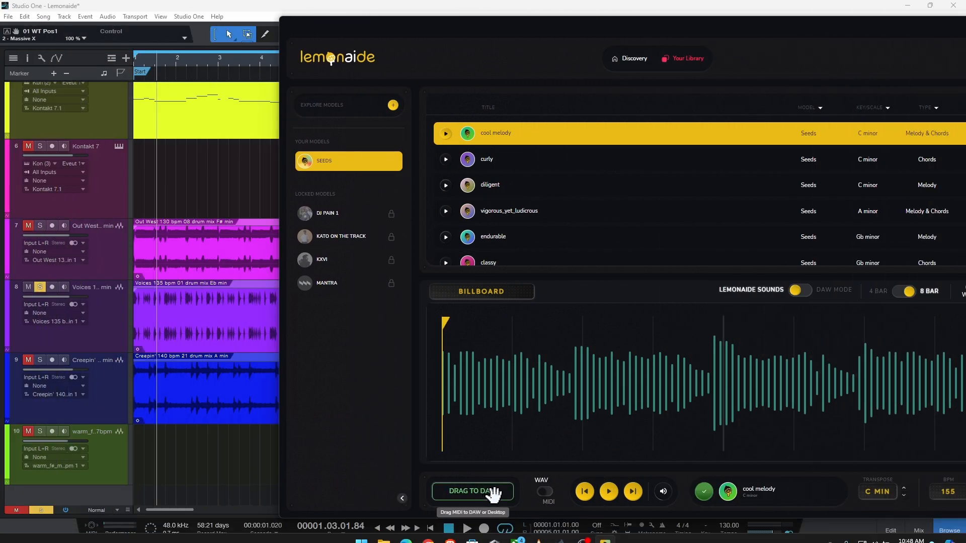
{"action": "left_click_drag", "start_coordinate": [492, 490], "coordinate": [168, 492]}
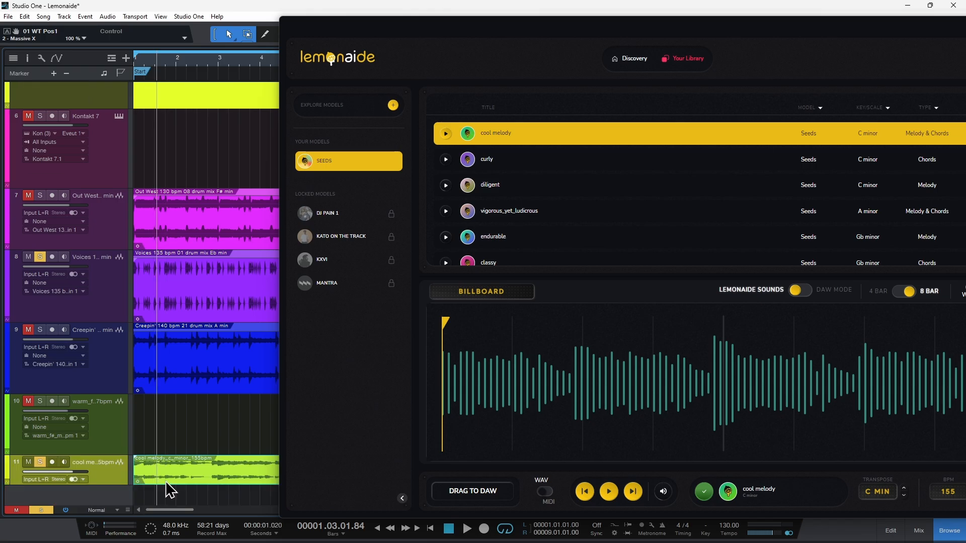
- Unsolo the Voices drum loop and the two soloed Kontakt 7 tracks, and play the cool melody audio from the start
{"action": "left_click", "coordinate": [40, 257]}
{"action": "scroll", "coordinate": [65, 191], "scroll_direction": "up", "scroll_amount": 2}
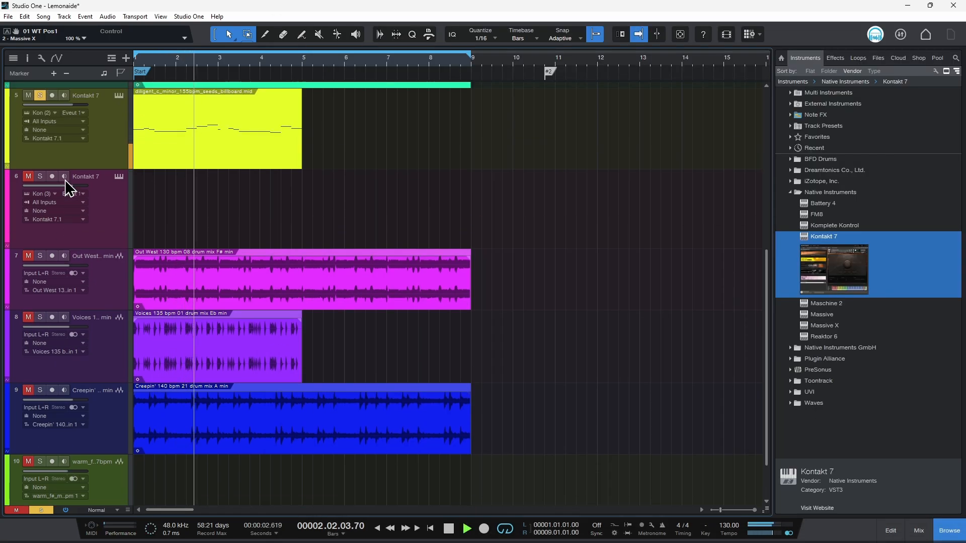
{"action": "key", "text": "space"}
{"action": "scroll", "coordinate": [70, 189], "scroll_direction": "up", "scroll_amount": 5}
{"action": "scroll", "coordinate": [106, 102], "scroll_direction": "up", "scroll_amount": 1}
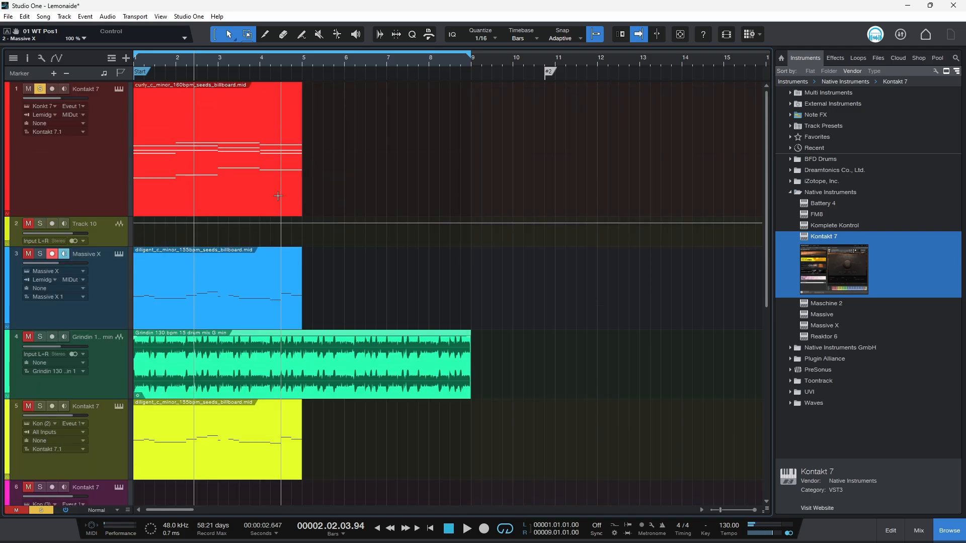
{"action": "key", "text": "space"}
- Increase the cool melody audio track's height, lower its volume to -7.1 dB and stop playback
{"action": "scroll", "coordinate": [318, 198], "scroll_direction": "down", "scroll_amount": 6}
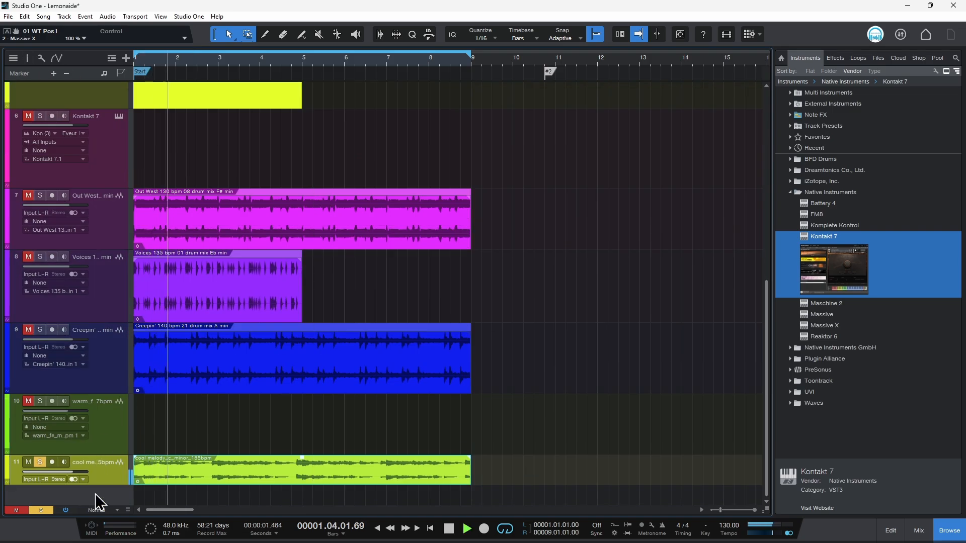
{"action": "left_click_drag", "start_coordinate": [107, 485], "coordinate": [105, 508]}
{"action": "left_click_drag", "start_coordinate": [73, 472], "coordinate": [62, 472]}
{"action": "key", "text": "space"}
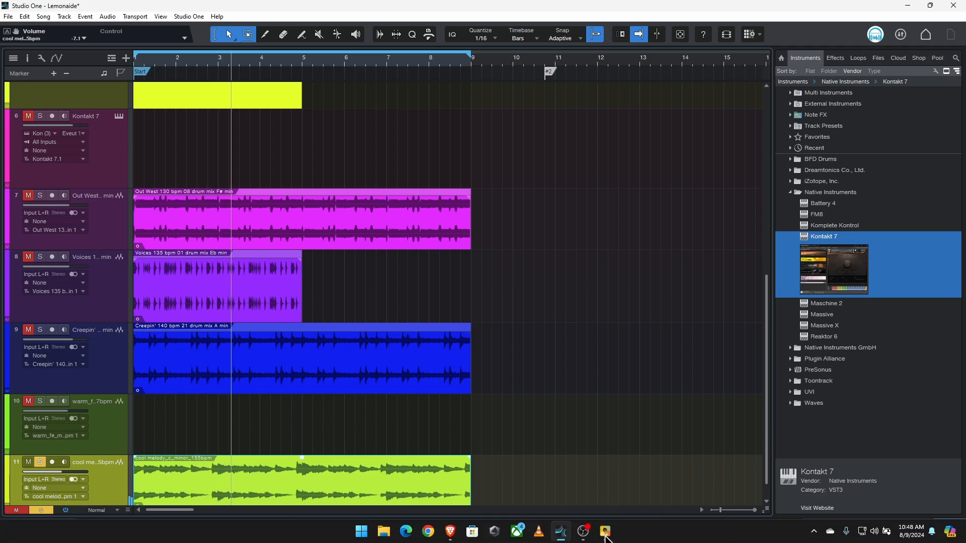
- Place the cool melody seed as MIDI on the third Kontakt 7 track at bar 1 and return the playhead to the start
{"action": "left_click", "coordinate": [561, 531]}
{"action": "left_click", "coordinate": [545, 492]}
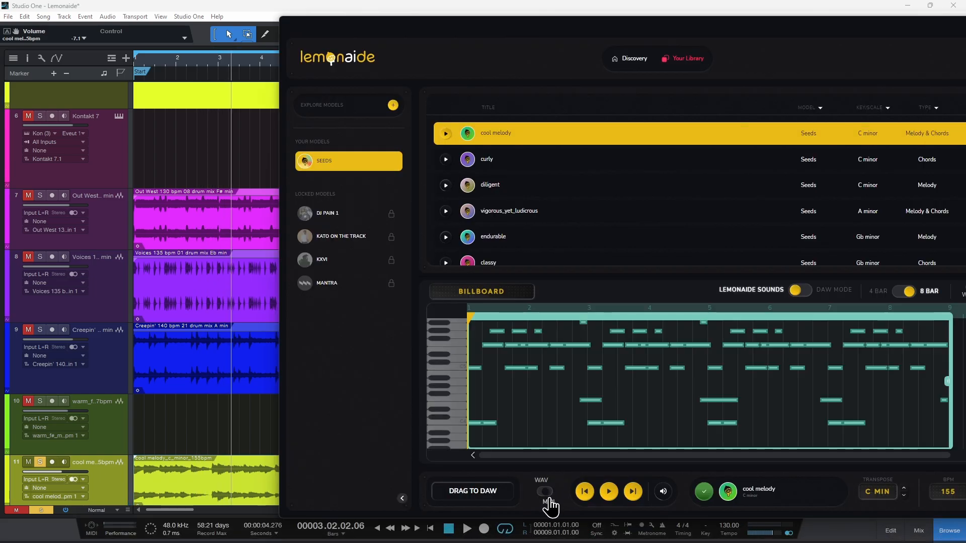
{"action": "scroll", "coordinate": [231, 340], "scroll_direction": "up", "scroll_amount": 3}
{"action": "scroll", "coordinate": [217, 337], "scroll_direction": "up", "scroll_amount": 2}
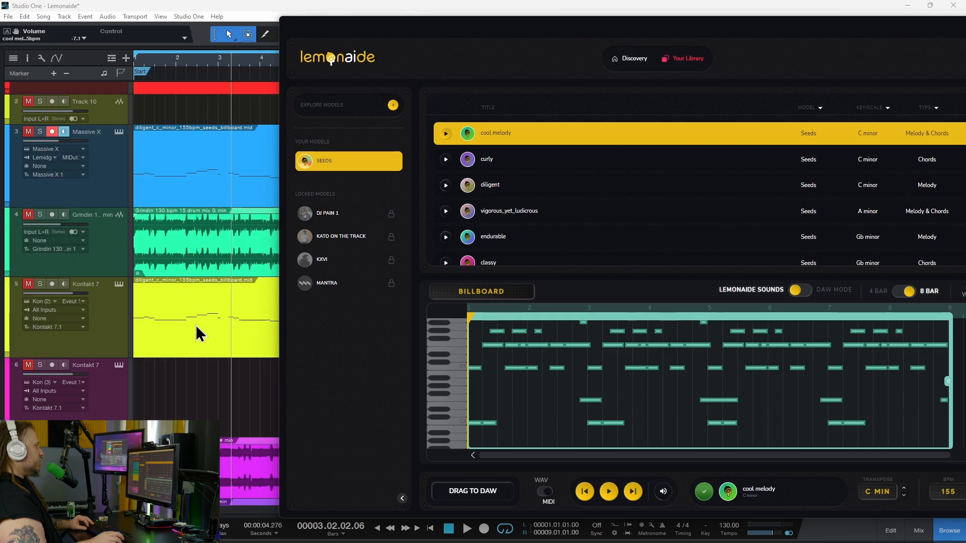
{"action": "left_click_drag", "start_coordinate": [460, 492], "coordinate": [195, 418]}
{"action": "key", "text": "comma"}
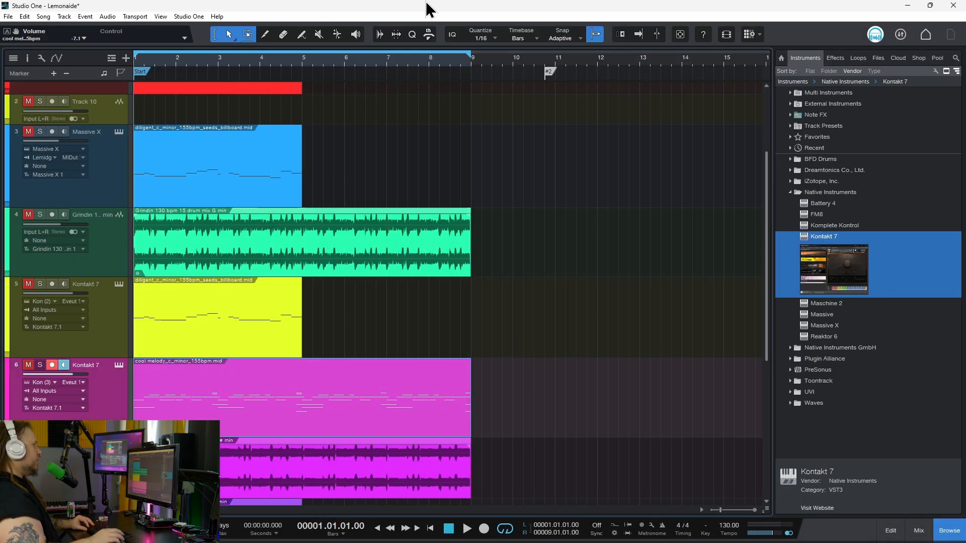
- Solo the third Kontakt 7 track and the Creepin' drum loop and listen to the cool melody part
{"action": "scroll", "coordinate": [248, 409], "scroll_direction": "down", "scroll_amount": 5}
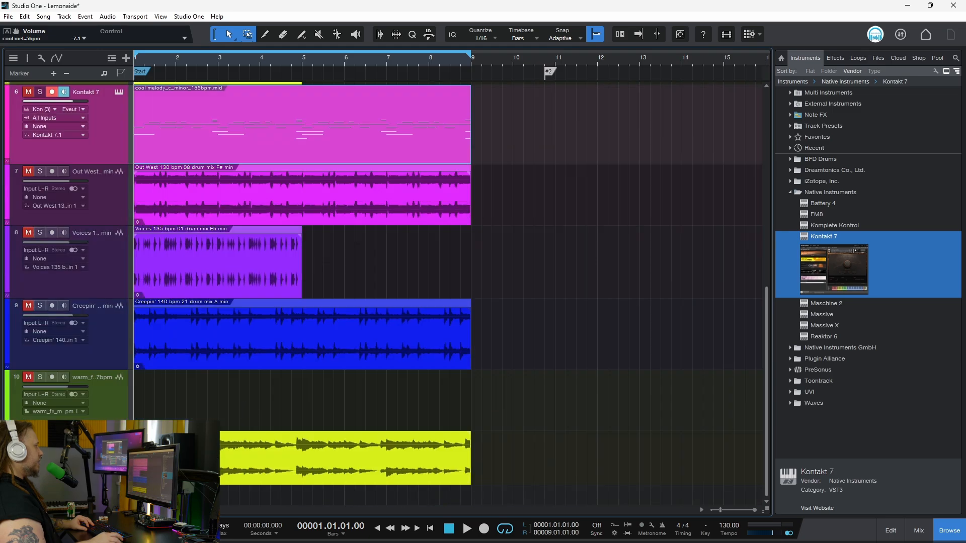
{"action": "scroll", "coordinate": [249, 398], "scroll_direction": "up", "scroll_amount": 4}
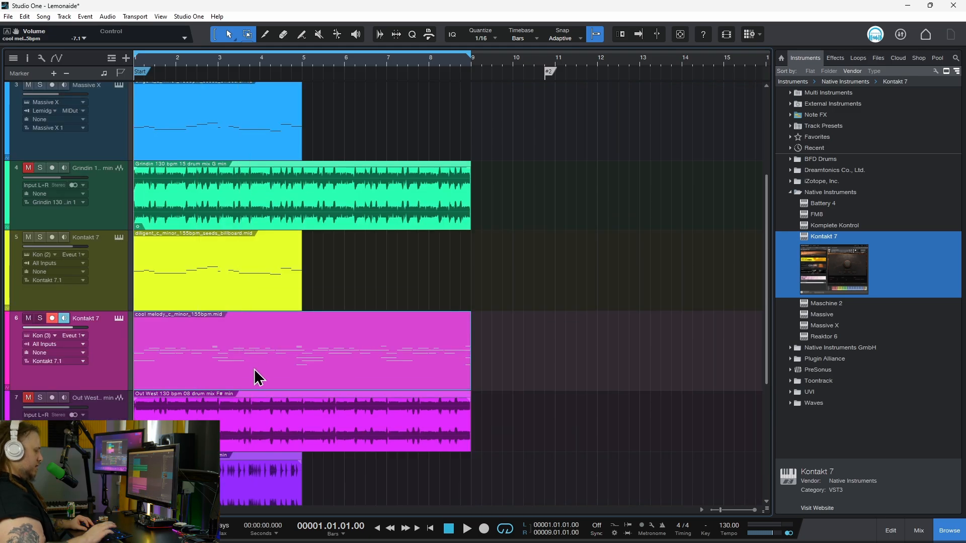
{"action": "left_click", "coordinate": [40, 318]}
{"action": "key", "text": "space"}
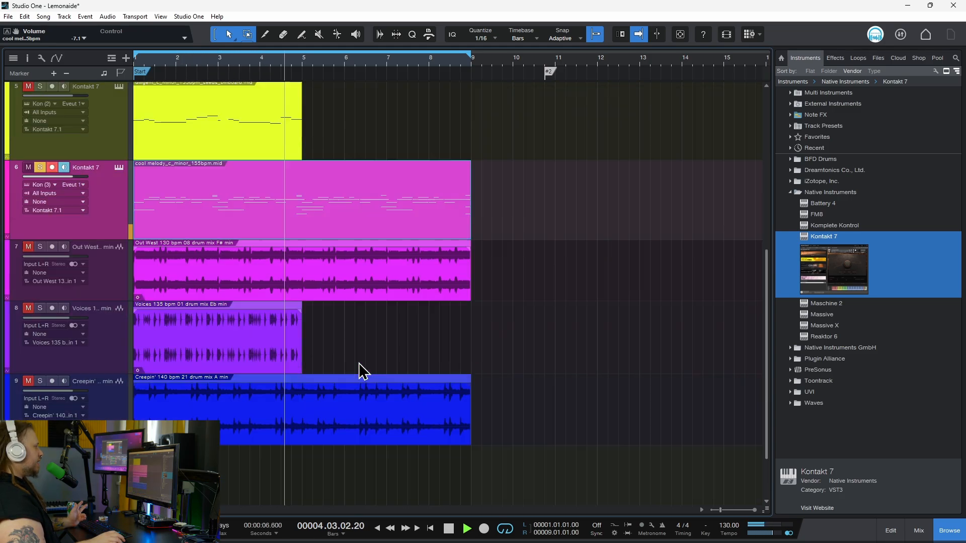
{"action": "scroll", "coordinate": [361, 371], "scroll_direction": "down", "scroll_amount": 3}
{"action": "left_click", "coordinate": [42, 381]}
- Move the cool melody clip to bar 5 on the Massive X track and listen to it soloed with bars 5 to 13 looped
{"action": "mouse_move", "coordinate": [67, 181]}
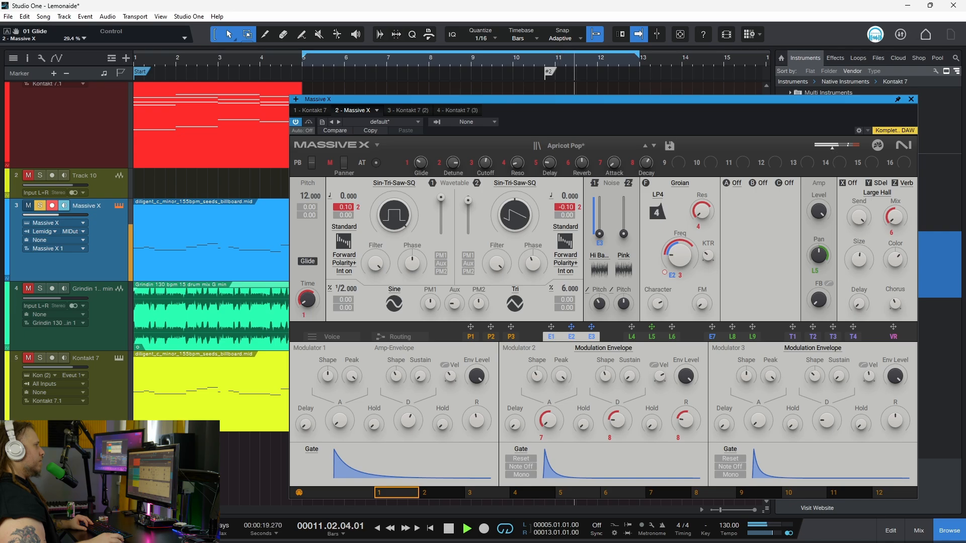
{"action": "mouse_move", "coordinate": [524, 273]}
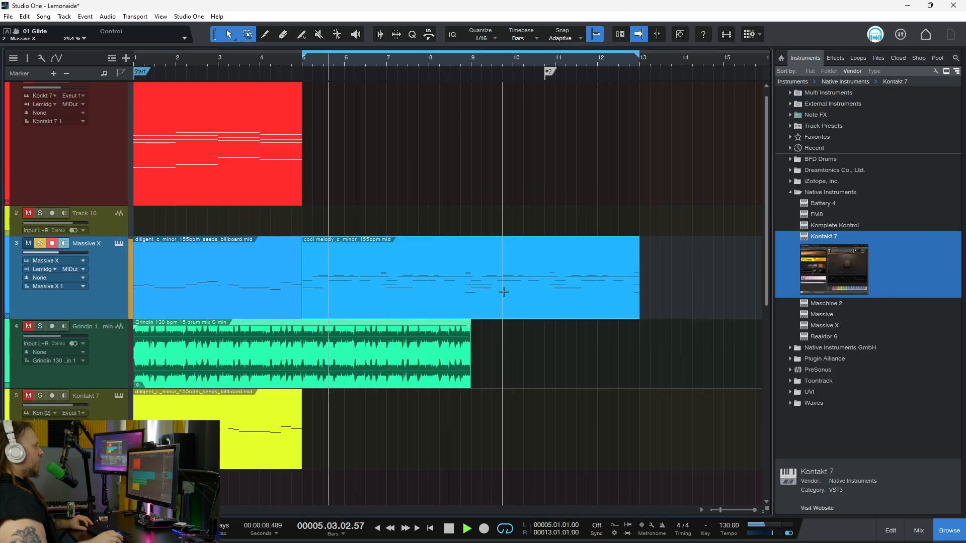
{"action": "scroll", "coordinate": [503, 292], "scroll_direction": "up", "scroll_amount": 1}
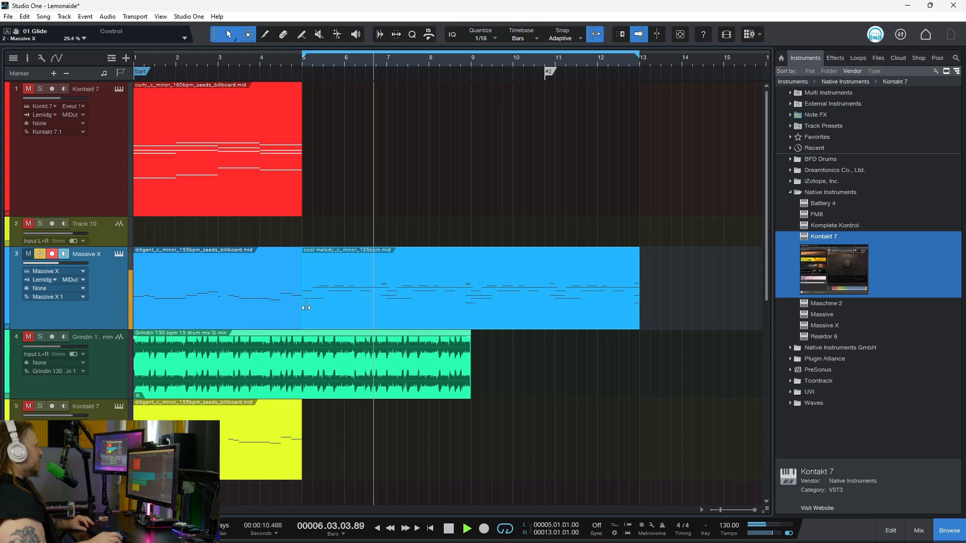
{"action": "key", "text": "space"}
- Move the cool melody clip to the first Kontakt 7 track at bar 5 and play it from there, soloing that track instead of Massive X
{"action": "left_click_drag", "start_coordinate": [434, 318], "coordinate": [447, 134]}
{"action": "left_click", "coordinate": [304, 65]}
{"action": "left_click", "coordinate": [40, 89]}
{"action": "key", "text": "space"}
{"action": "left_click", "coordinate": [40, 254]}
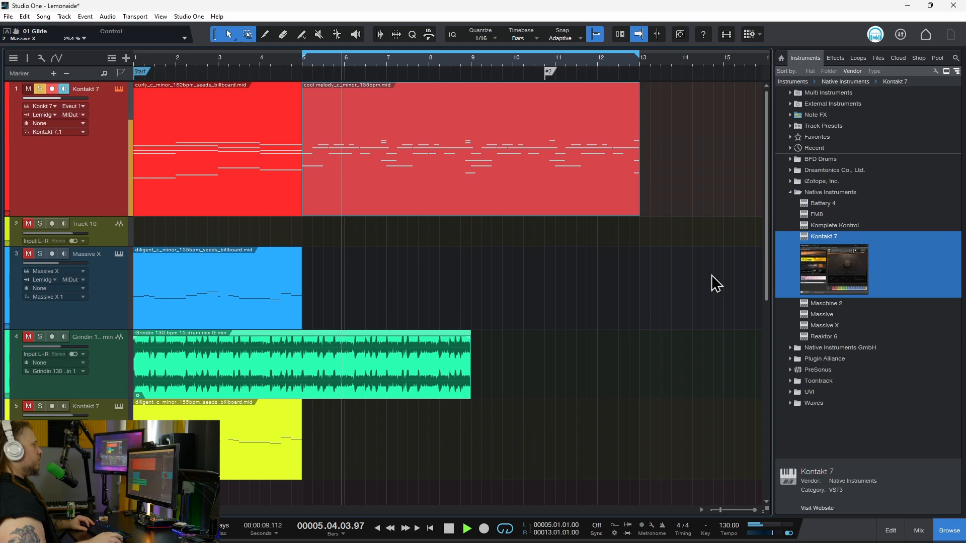
- Open NOIRE Pure on the first Kontakt 7 track and adjust Reverb, Delay, Color and Tonal Shift, setting Dynamic to -65%
{"action": "key", "text": "F11"}
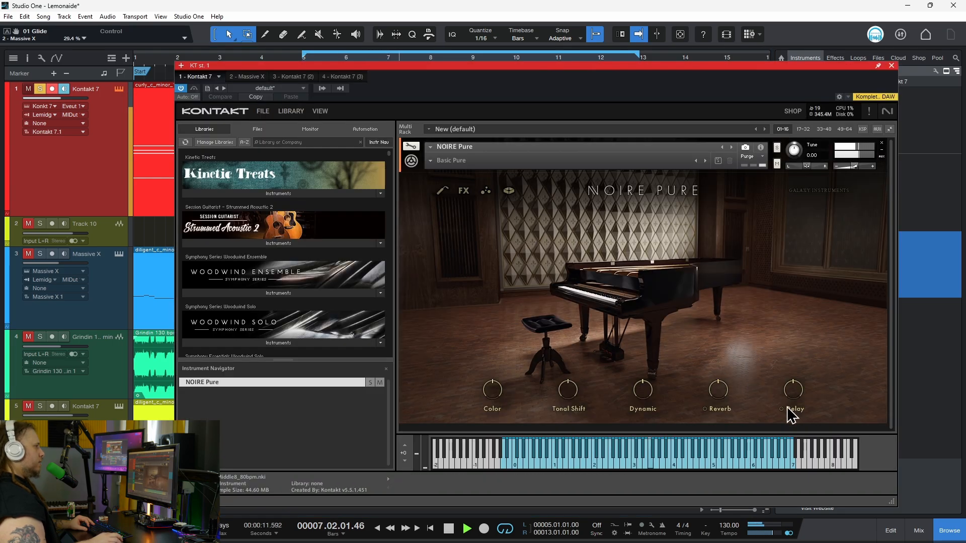
{"action": "left_click_drag", "start_coordinate": [722, 397], "coordinate": [725, 391]}
{"action": "left_click_drag", "start_coordinate": [801, 396], "coordinate": [802, 392]}
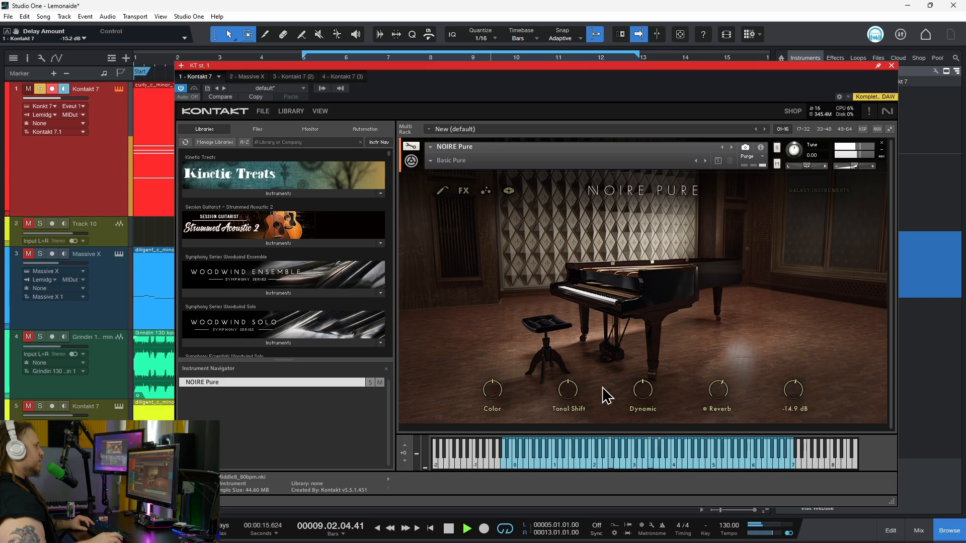
{"action": "left_click_drag", "start_coordinate": [635, 412], "coordinate": [625, 420]}
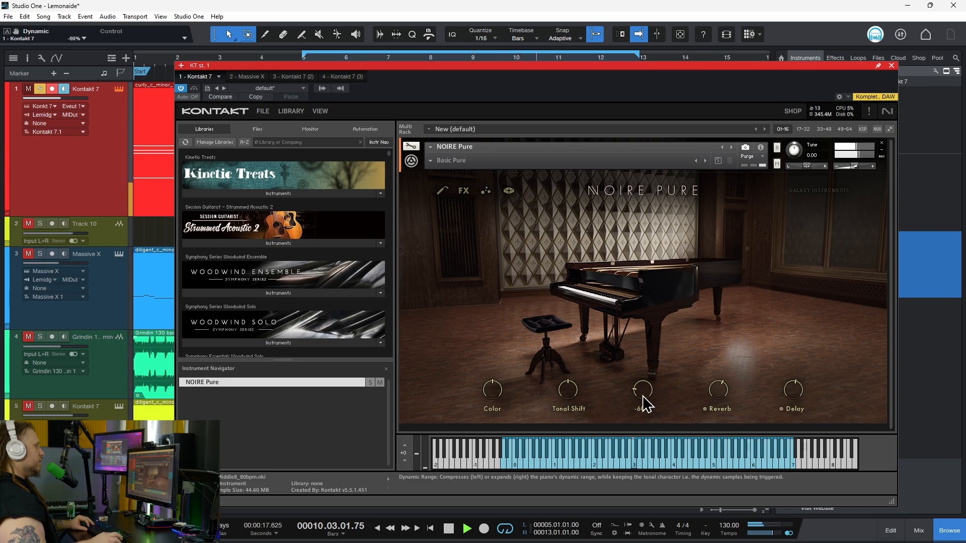
{"action": "left_click_drag", "start_coordinate": [493, 400], "coordinate": [496, 394]}
{"action": "left_click_drag", "start_coordinate": [557, 394], "coordinate": [556, 403]}
{"action": "left_click_drag", "start_coordinate": [649, 395], "coordinate": [649, 396]}
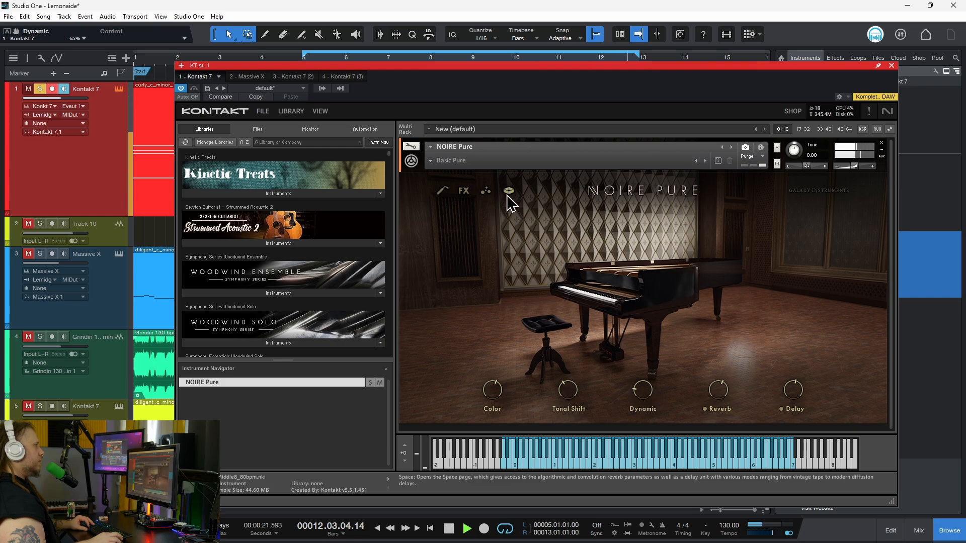
- Open NOIRE Pure's Particles page, toggle the particles engine and adjust its control while the melody plays
{"action": "left_click", "coordinate": [487, 192]}
{"action": "left_click", "coordinate": [602, 221]}
{"action": "left_click_drag", "start_coordinate": [687, 244], "coordinate": [699, 250]}
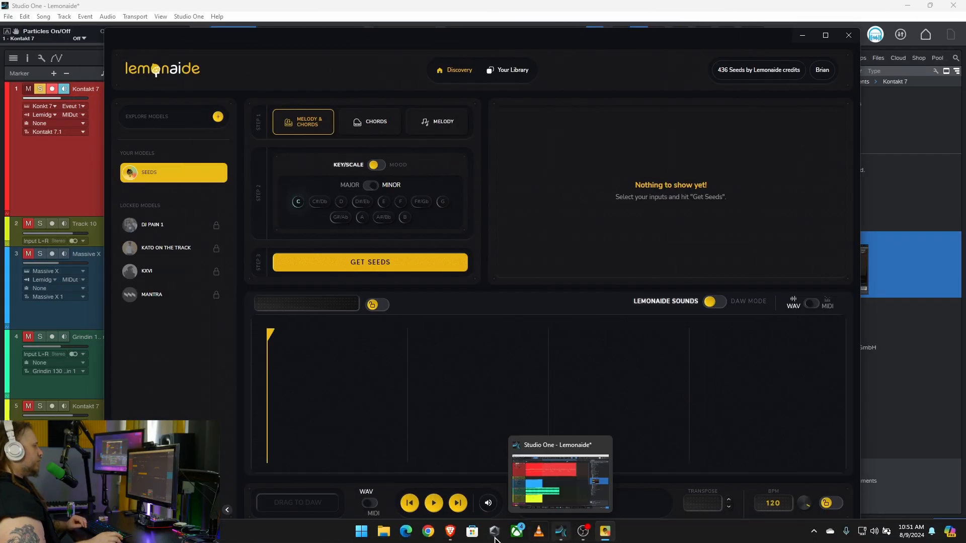
- Switch to the web browser, skim the Lemonaide home page and open its Pricing page
{"action": "left_click", "coordinate": [450, 531]}
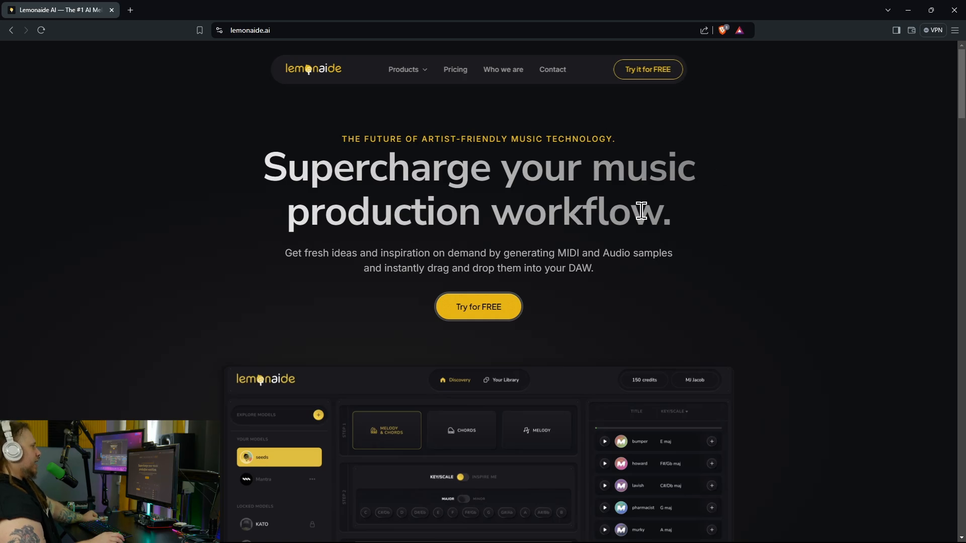
{"action": "scroll", "coordinate": [706, 206], "scroll_direction": "down", "scroll_amount": 3}
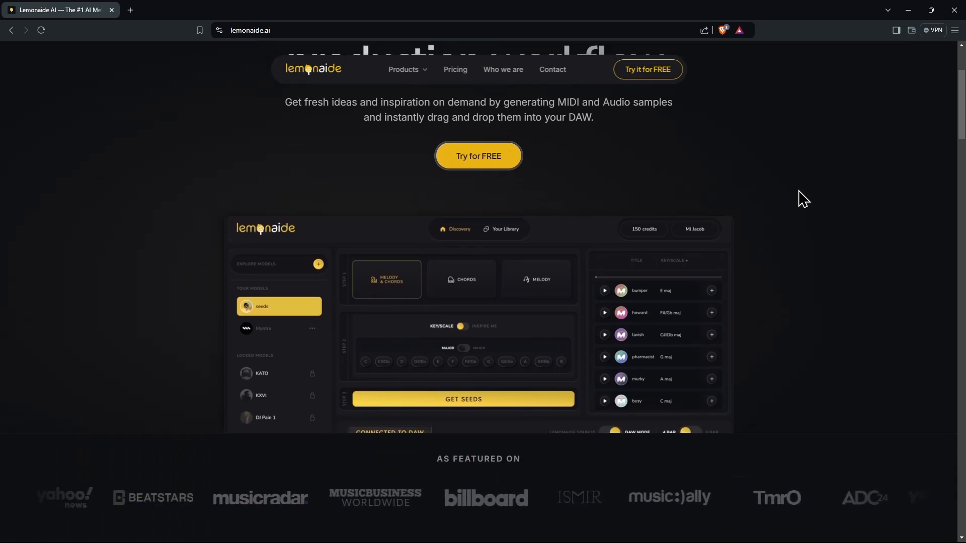
{"action": "scroll", "coordinate": [802, 198], "scroll_direction": "down", "scroll_amount": 4}
{"action": "scroll", "coordinate": [800, 198], "scroll_direction": "up", "scroll_amount": 4}
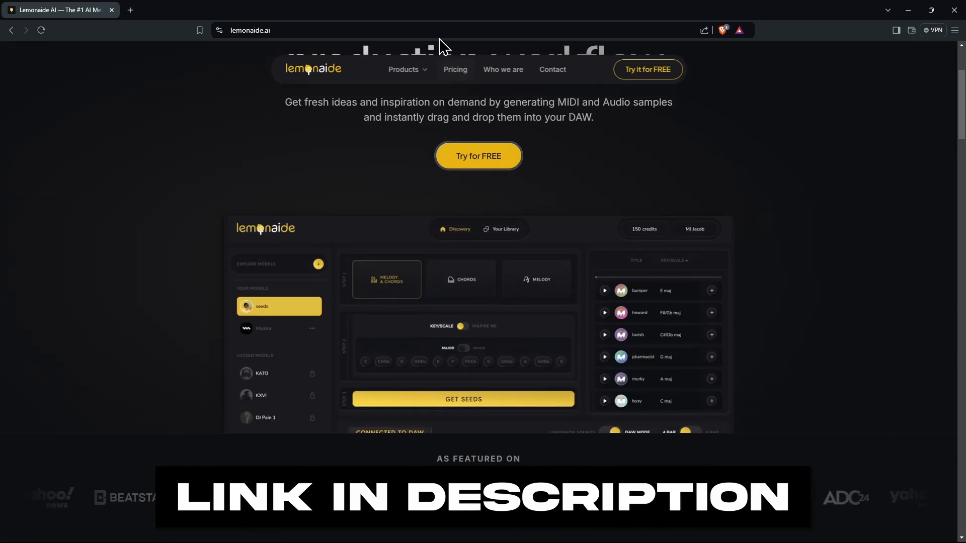
{"action": "left_click", "coordinate": [454, 70]}
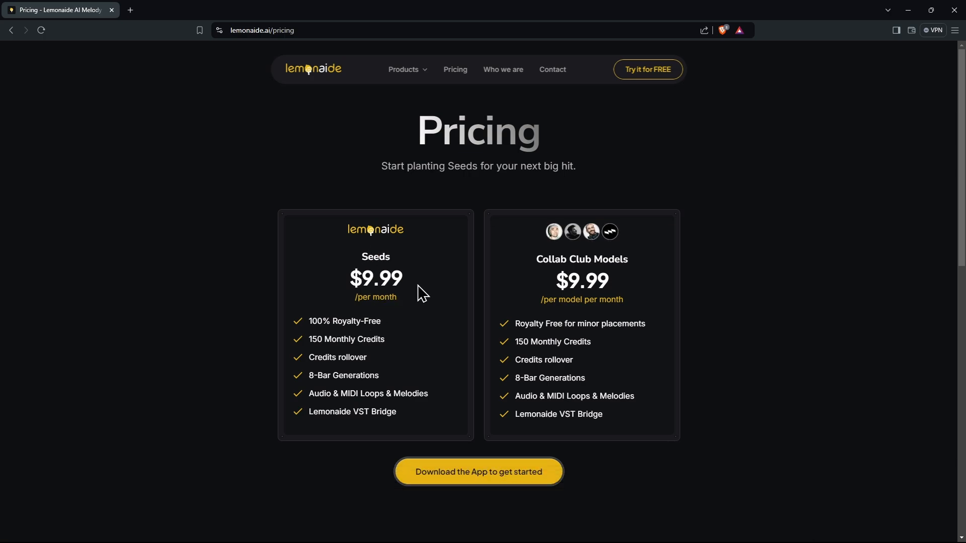
- Examine the Seeds plan's features: monthly credits, rollover, 8-bar generations, audio and MIDI loops and the VST Bridge
{"action": "scroll", "coordinate": [421, 293], "scroll_direction": "down", "scroll_amount": 2}
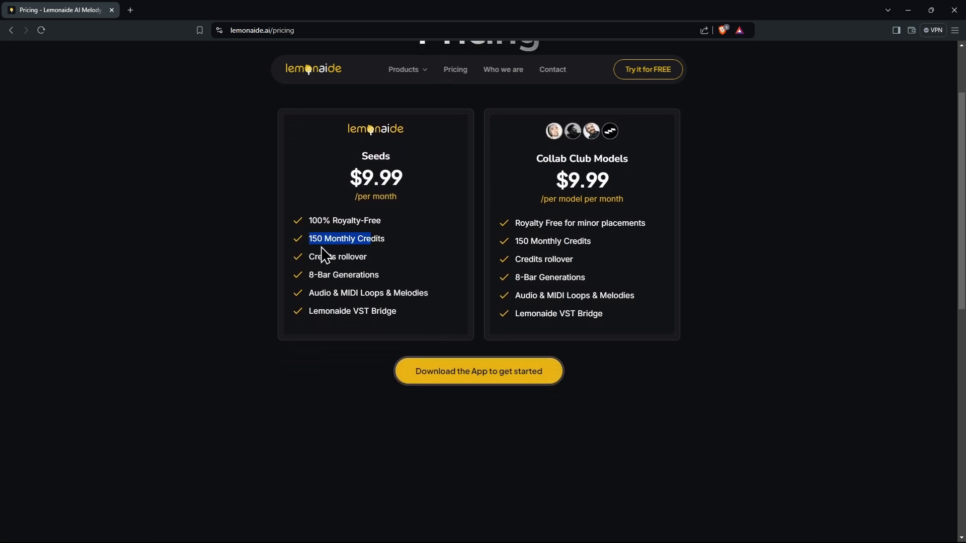
{"action": "left_click_drag", "start_coordinate": [308, 256], "coordinate": [368, 256]}
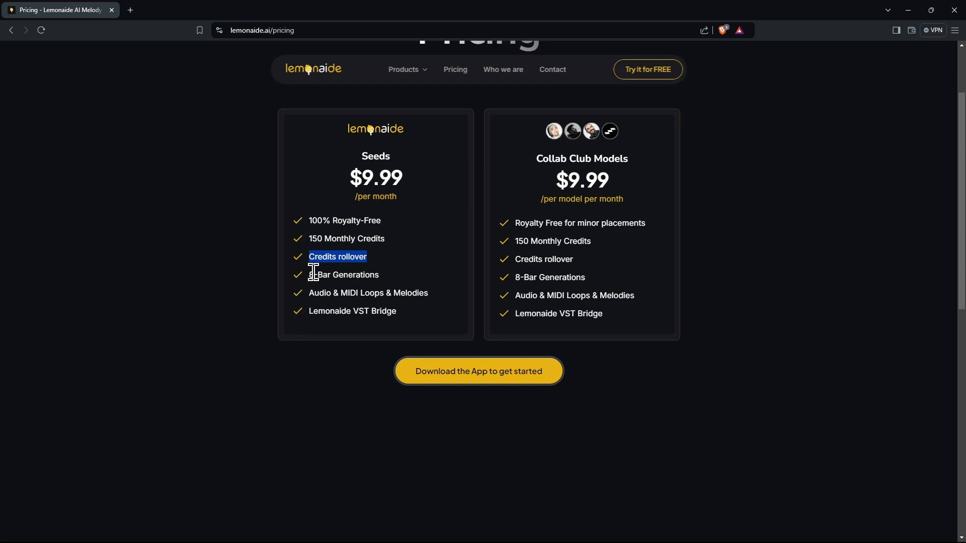
{"action": "left_click_drag", "start_coordinate": [313, 273], "coordinate": [401, 277]}
{"action": "scroll", "coordinate": [284, 319], "scroll_direction": "down", "scroll_amount": 1}
{"action": "scroll", "coordinate": [239, 355], "scroll_direction": "up", "scroll_amount": 1}
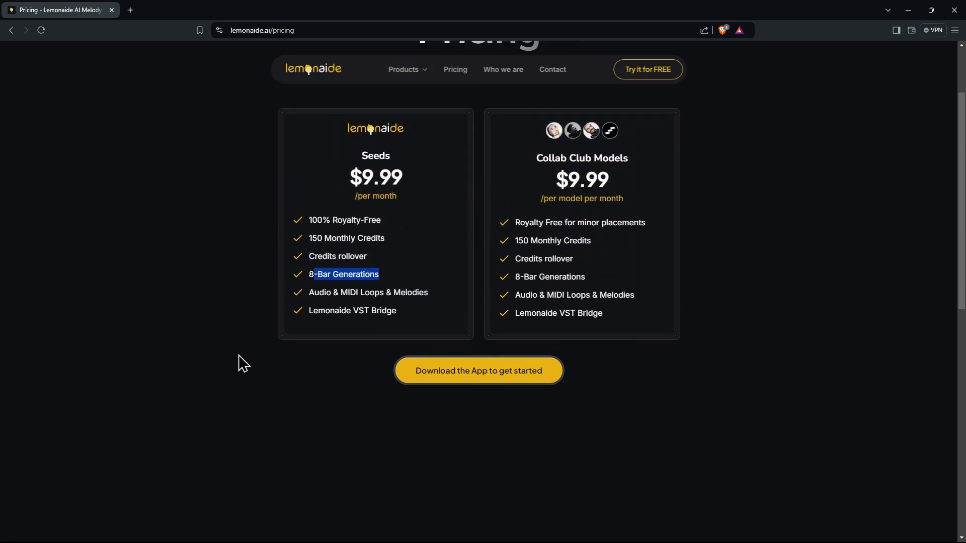
{"action": "left_click_drag", "start_coordinate": [314, 311], "coordinate": [377, 313]}
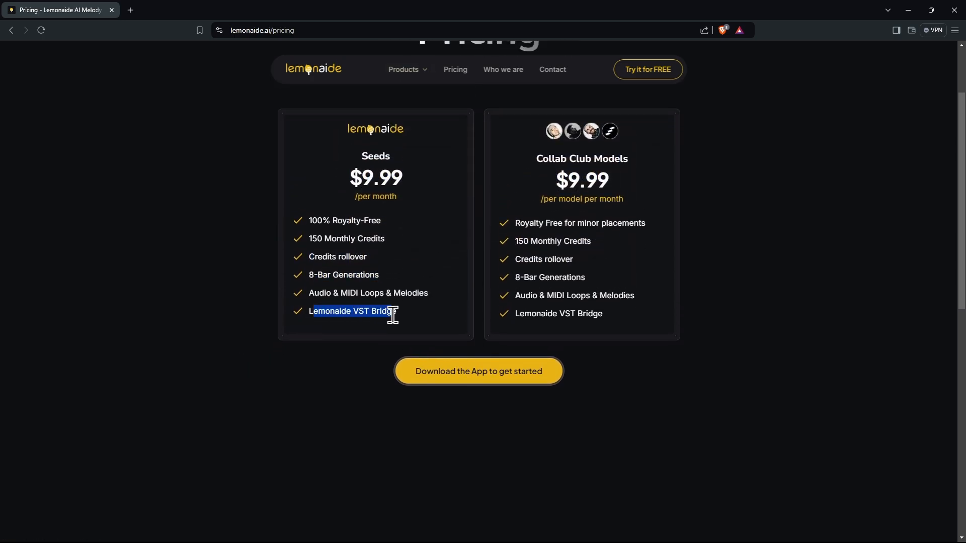
{"action": "scroll", "coordinate": [352, 342], "scroll_direction": "up", "scroll_amount": 1}
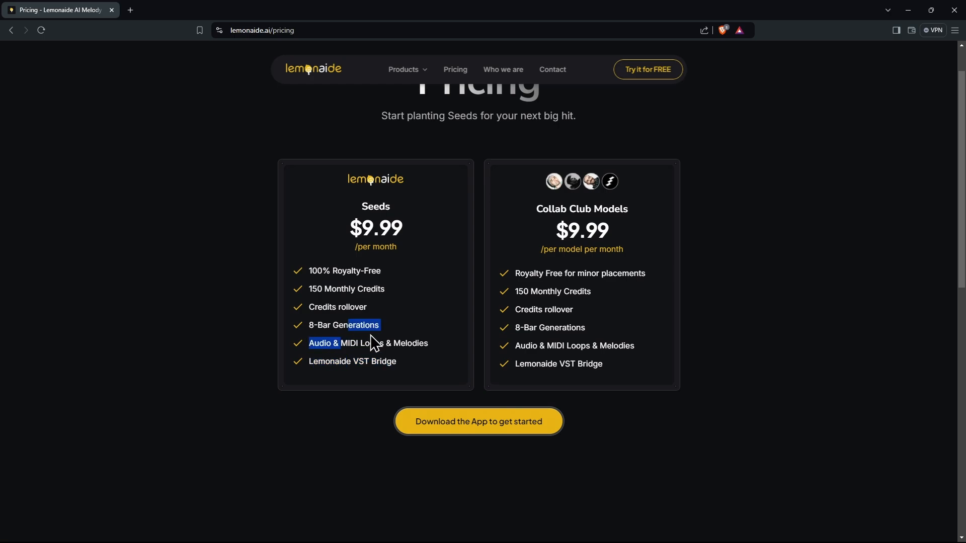
{"action": "left_click_drag", "start_coordinate": [367, 344], "coordinate": [421, 345]}
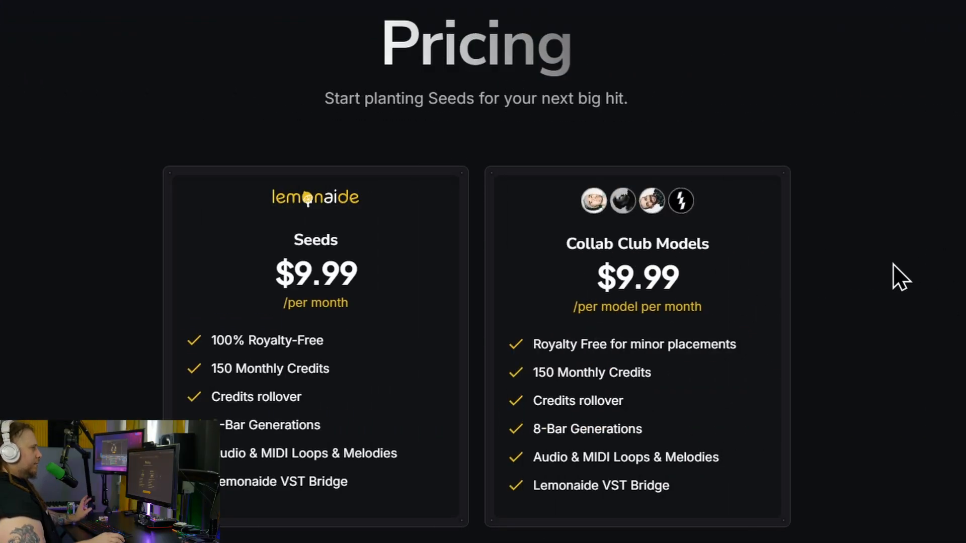
- Compare the Collab Club Models plan's pricing and licensing terms with the Seeds plan
{"action": "scroll", "coordinate": [893, 264], "scroll_direction": "down", "scroll_amount": 2}
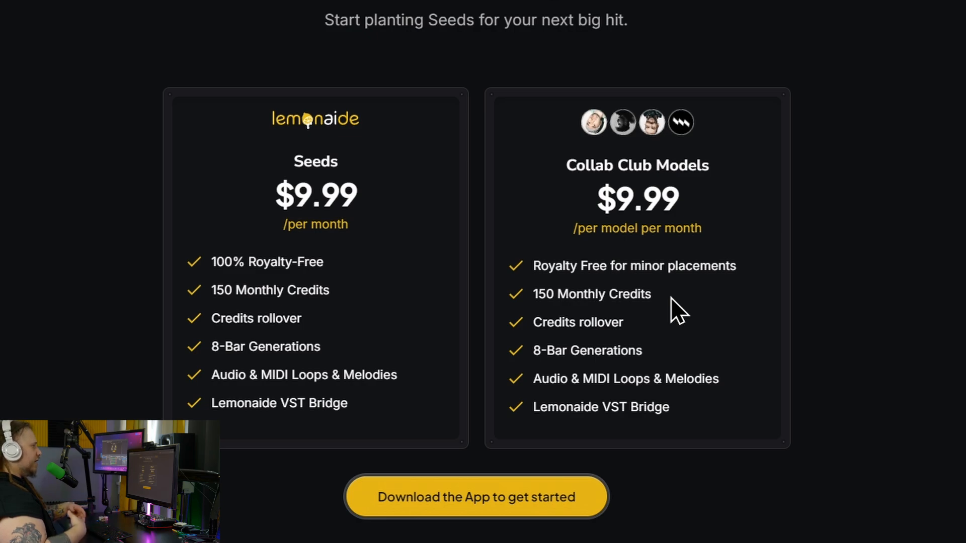
{"action": "scroll", "coordinate": [671, 297], "scroll_direction": "down", "scroll_amount": 3}
{"action": "scroll", "coordinate": [699, 300], "scroll_direction": "up", "scroll_amount": 5}
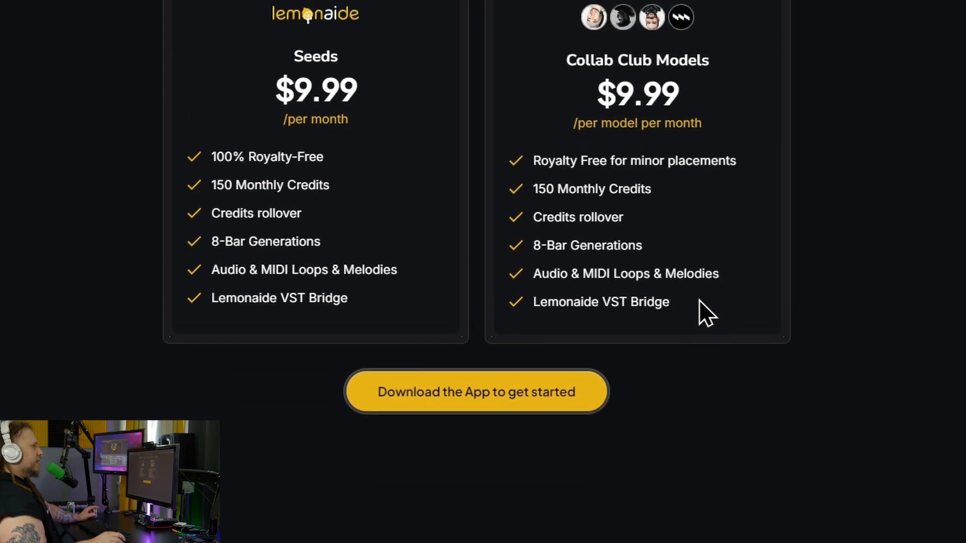
{"action": "scroll", "coordinate": [699, 300], "scroll_direction": "down", "scroll_amount": 2}
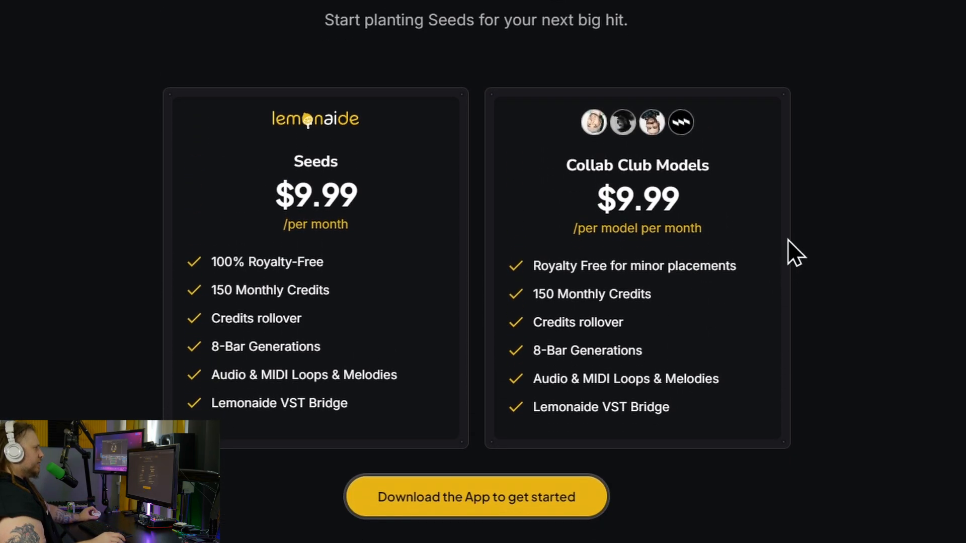
{"action": "scroll", "coordinate": [702, 239], "scroll_direction": "down", "scroll_amount": 2}
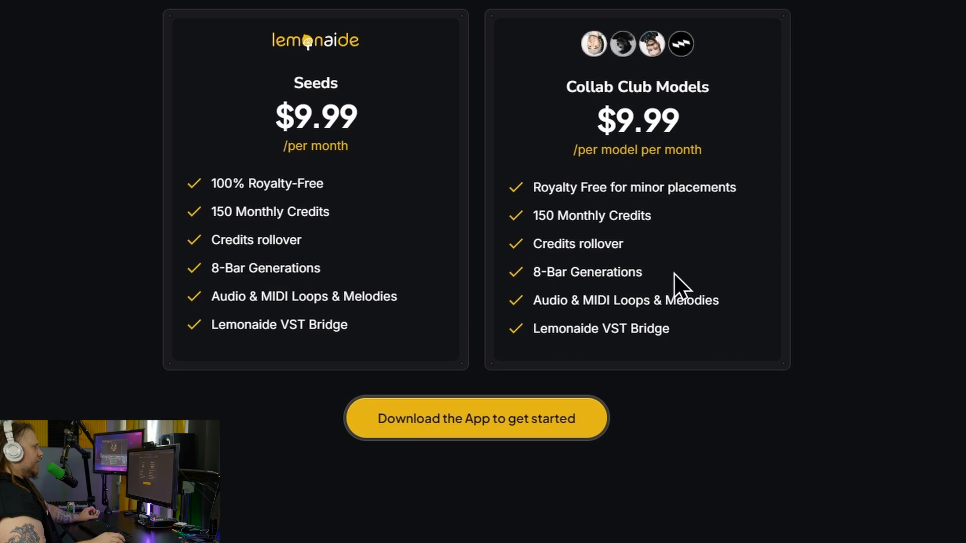
{"action": "scroll", "coordinate": [674, 273], "scroll_direction": "down", "scroll_amount": 2}
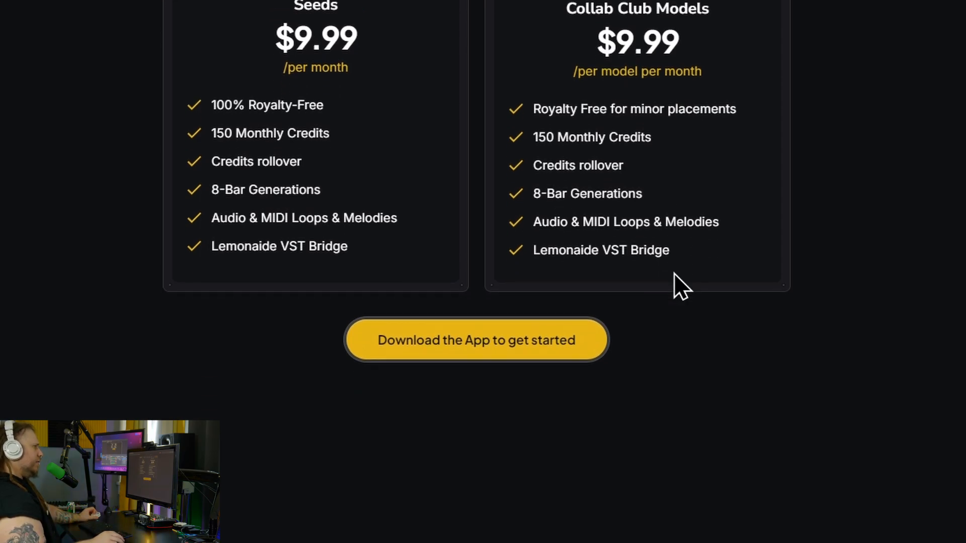
{"action": "scroll", "coordinate": [674, 273], "scroll_direction": "up", "scroll_amount": 6}
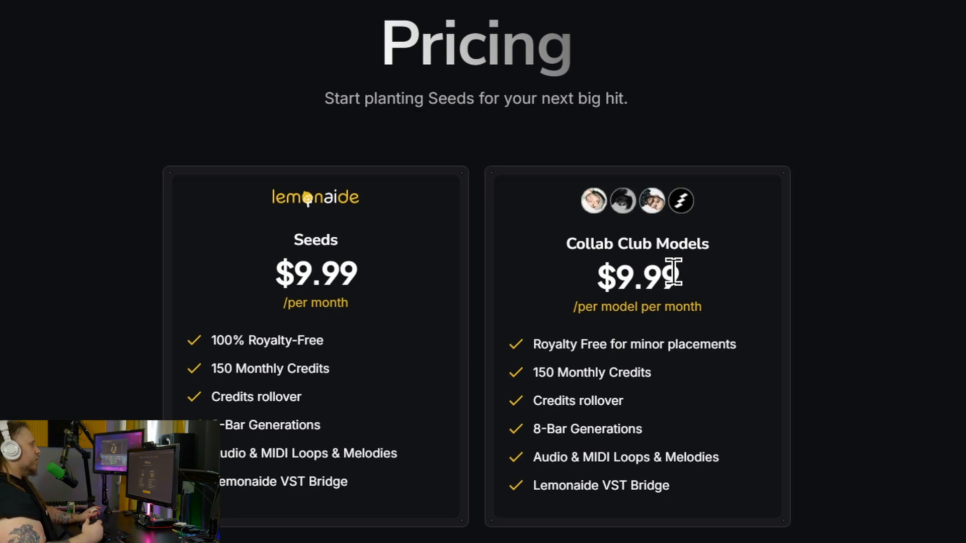
- Look through the Lemonaide home page's feature sections, tour and DAW compatibility, and close the browser
{"action": "mouse_move", "coordinate": [361, 1]}
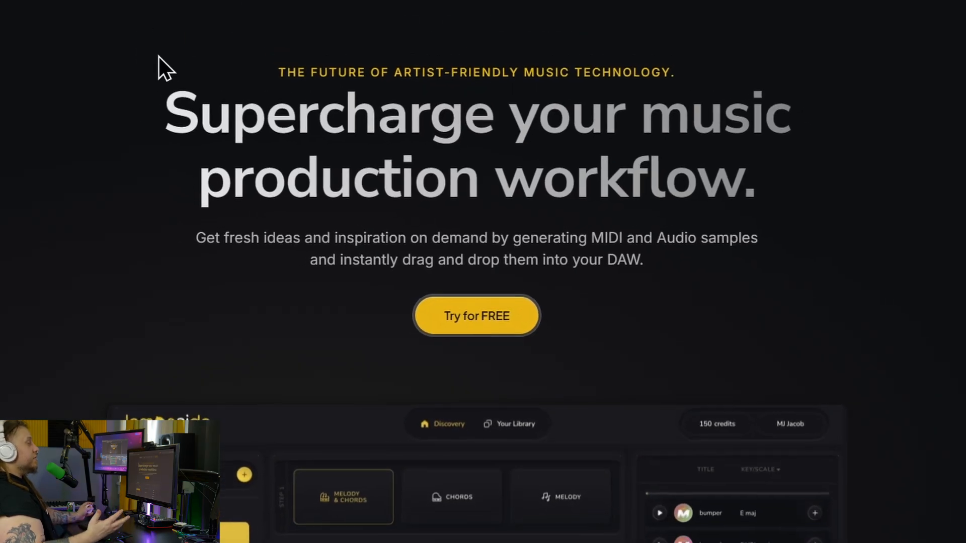
{"action": "scroll", "coordinate": [187, 80], "scroll_direction": "down", "scroll_amount": 3}
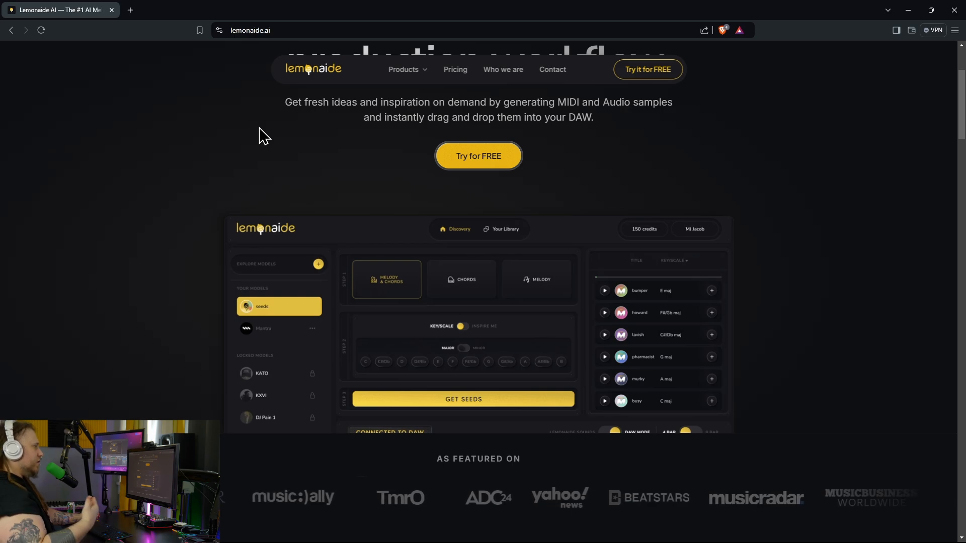
{"action": "scroll", "coordinate": [262, 135], "scroll_direction": "down", "scroll_amount": 3}
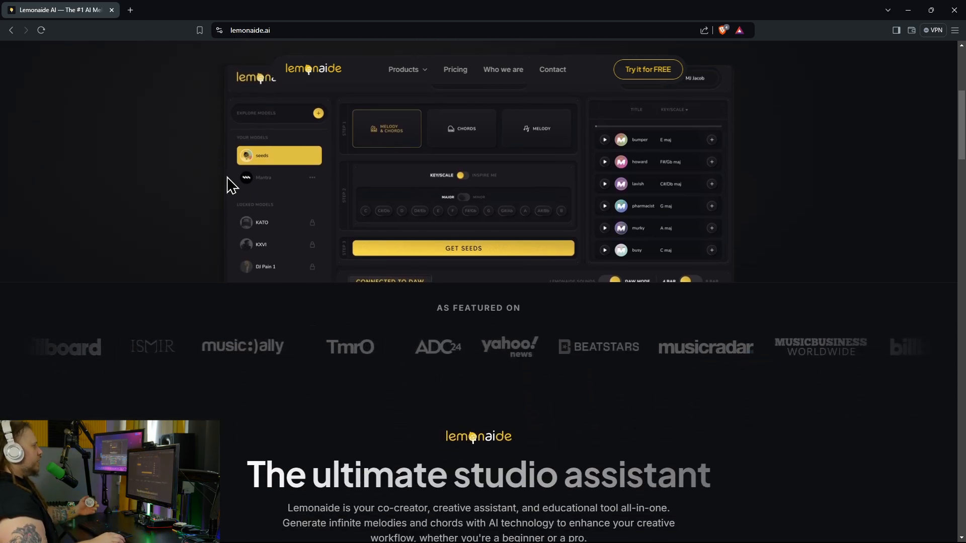
{"action": "scroll", "coordinate": [229, 183], "scroll_direction": "down", "scroll_amount": 6}
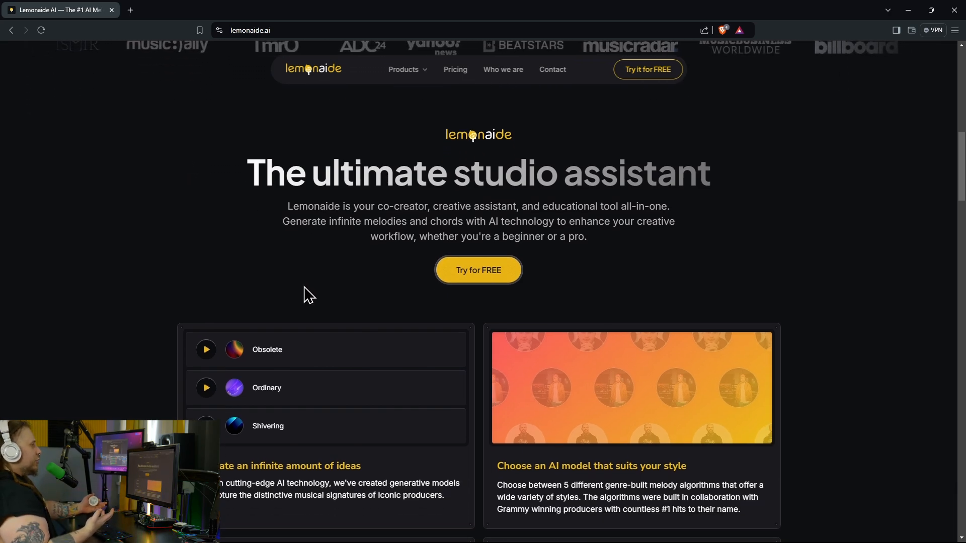
{"action": "scroll", "coordinate": [302, 317], "scroll_direction": "down", "scroll_amount": 4}
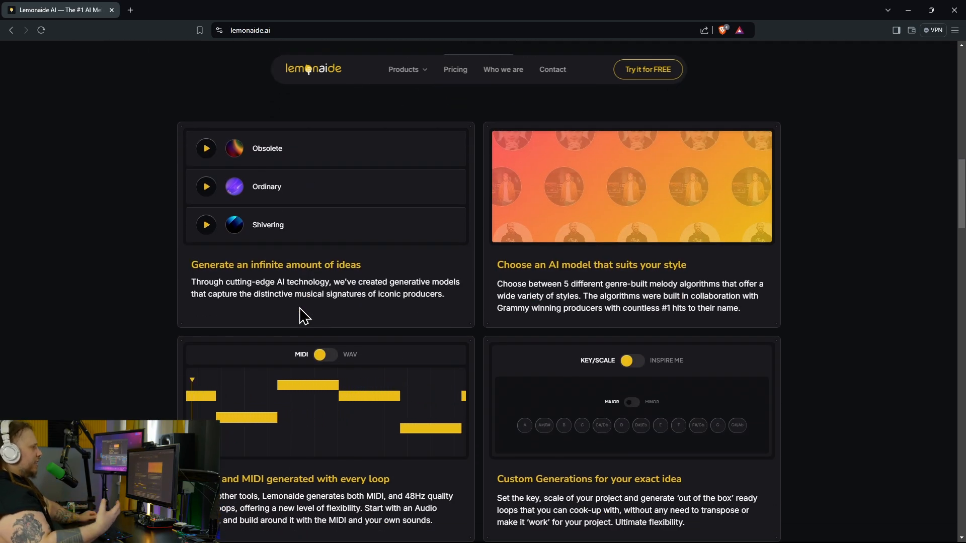
{"action": "scroll", "coordinate": [302, 317], "scroll_direction": "down", "scroll_amount": 12}
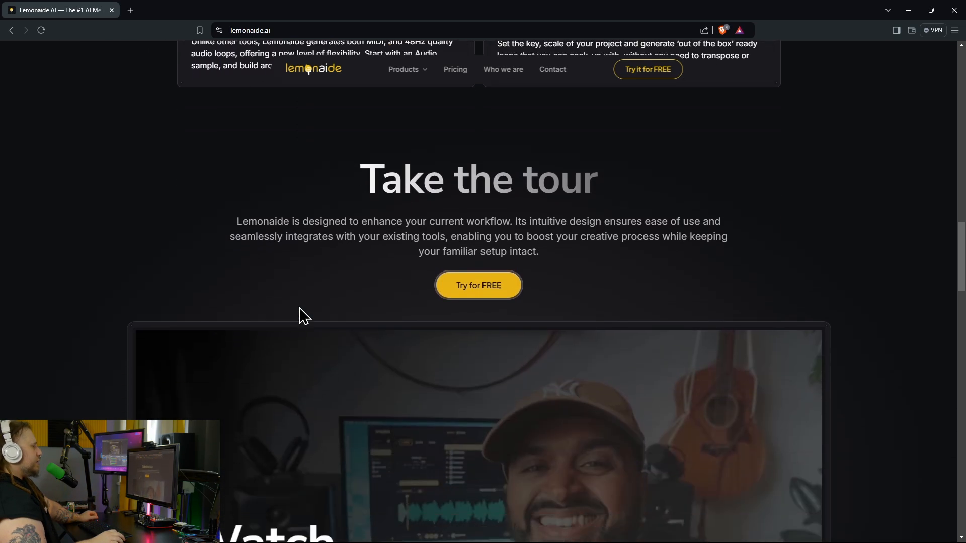
{"action": "scroll", "coordinate": [303, 316], "scroll_direction": "down", "scroll_amount": 4}
{"action": "scroll", "coordinate": [302, 314], "scroll_direction": "down", "scroll_amount": 3}
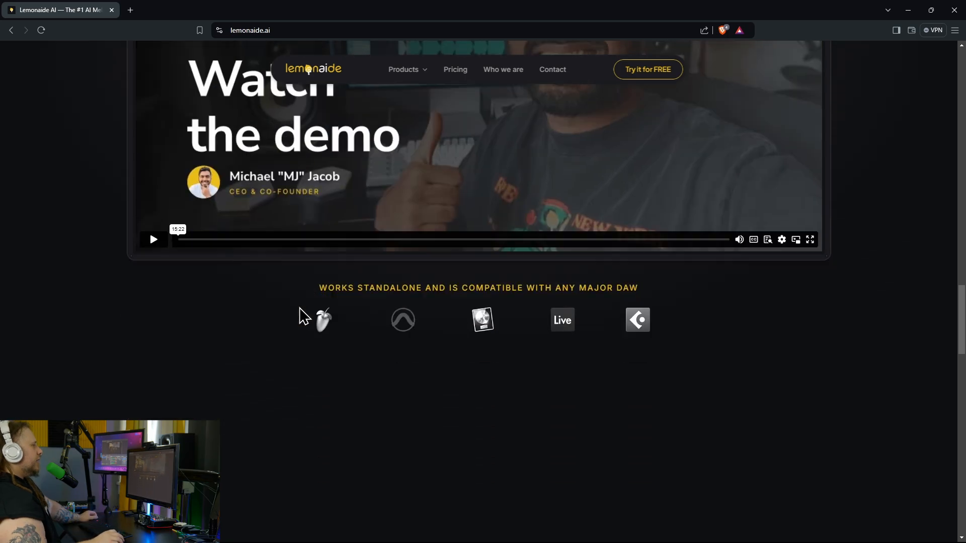
{"action": "scroll", "coordinate": [302, 315], "scroll_direction": "up", "scroll_amount": 20}
{"action": "scroll", "coordinate": [299, 307], "scroll_direction": "up", "scroll_amount": 2}
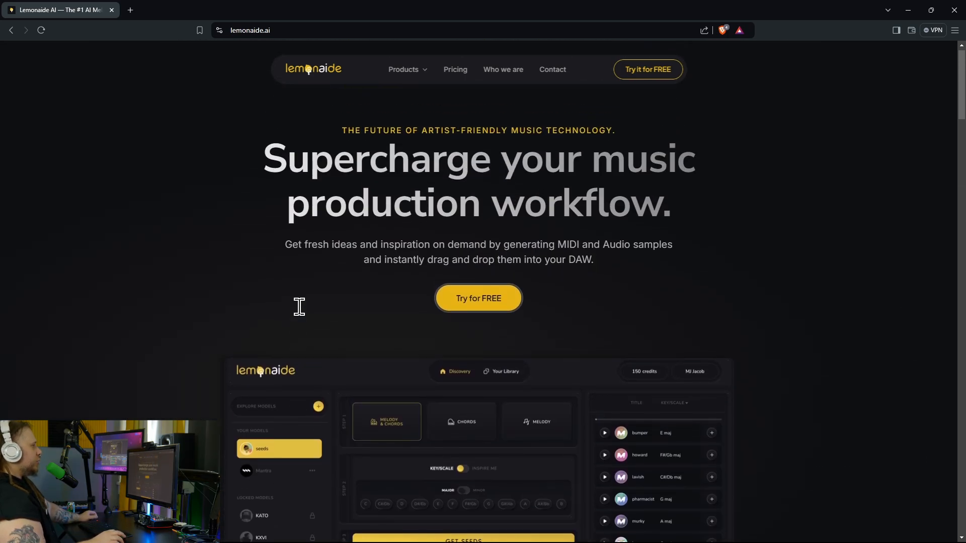
{"action": "left_click", "coordinate": [954, 11]}
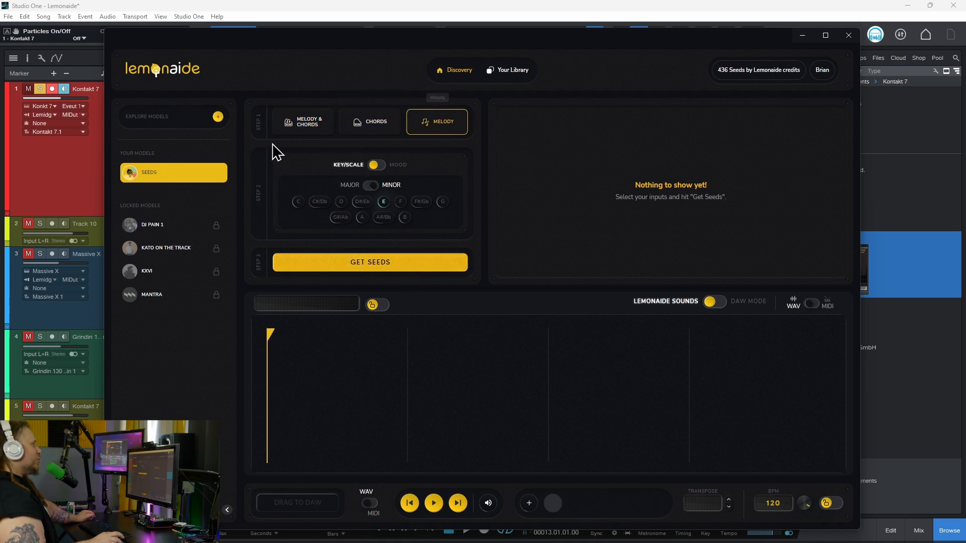
- Generate Melody & Chords seeds in E minor with the Seeds model and stop the gleaming_yet_troubled preview
{"action": "left_click", "coordinate": [357, 268]}
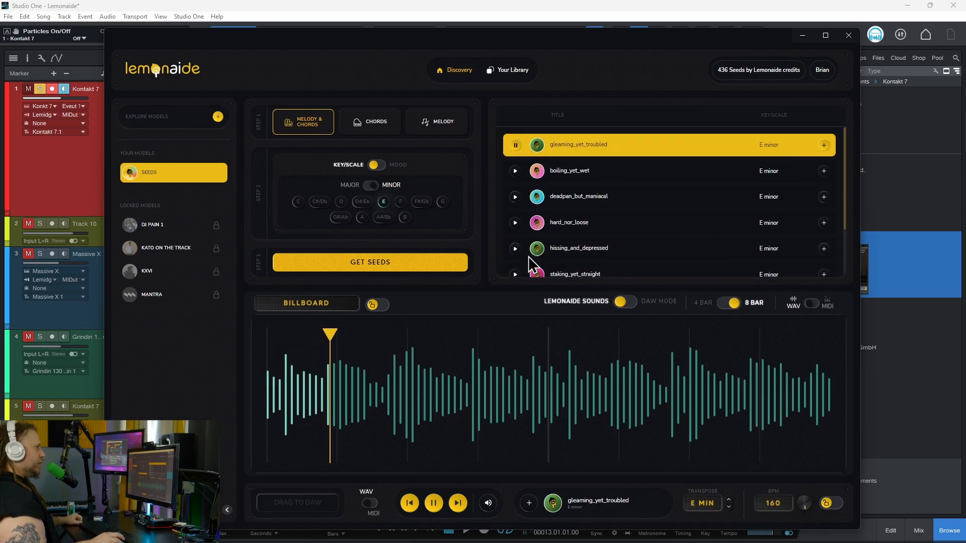
{"action": "left_click", "coordinate": [515, 145]}
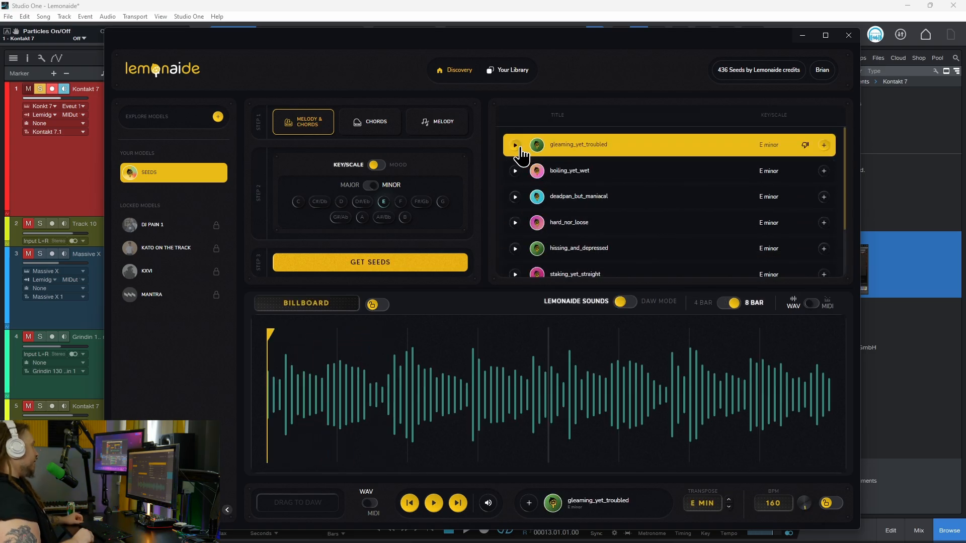
- Audition the C minor seeds womanly_yet_sincere and unbiased_and_smooth, pausing playback at the end
{"action": "left_click", "coordinate": [515, 233]}
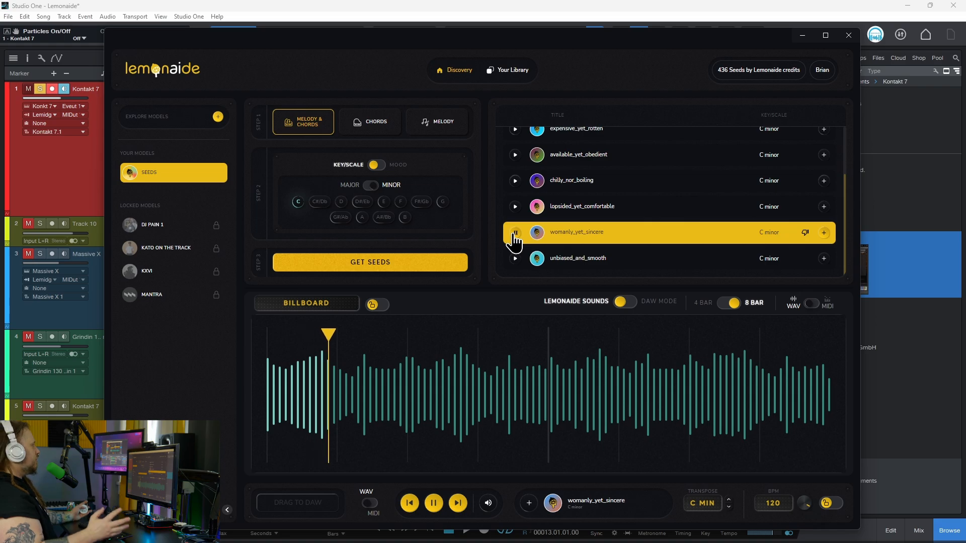
{"action": "left_click", "coordinate": [516, 258]}
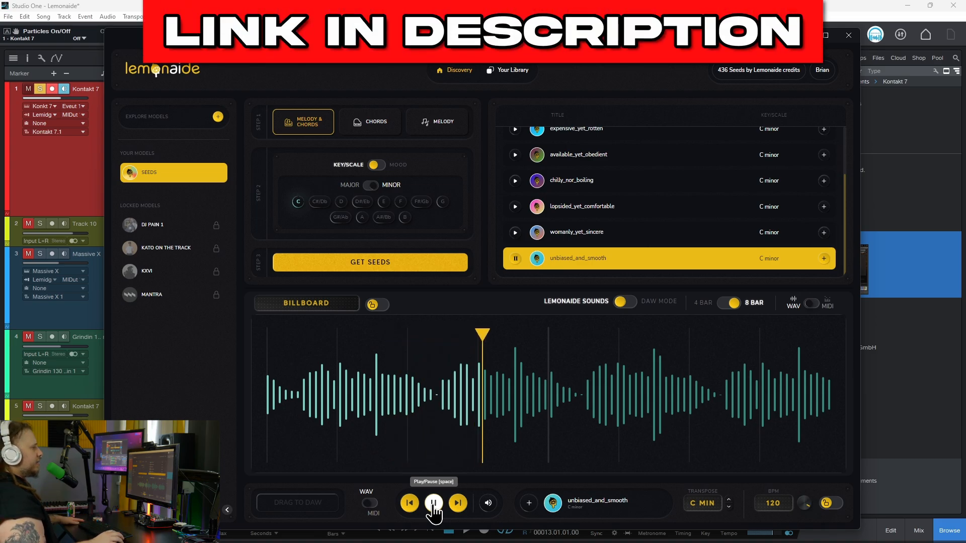
{"action": "left_click", "coordinate": [434, 503]}
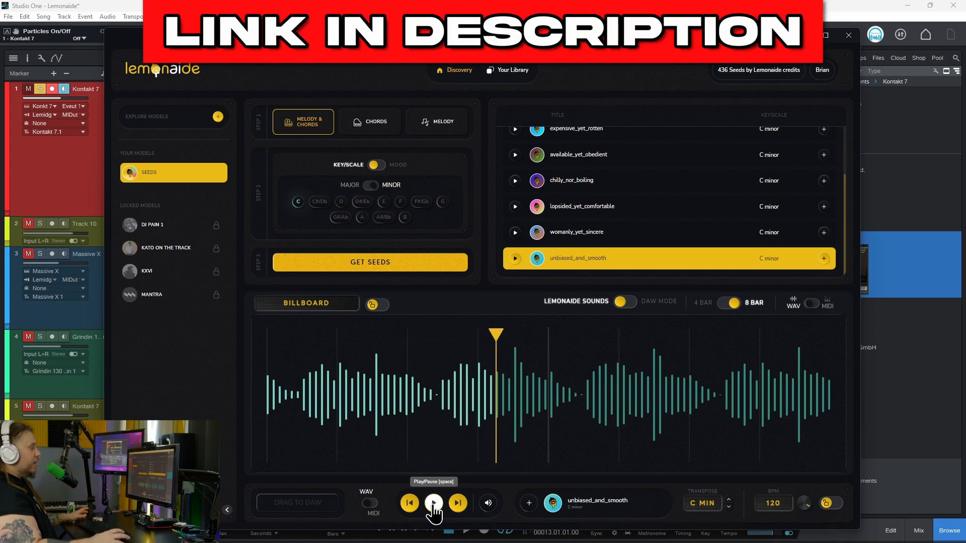